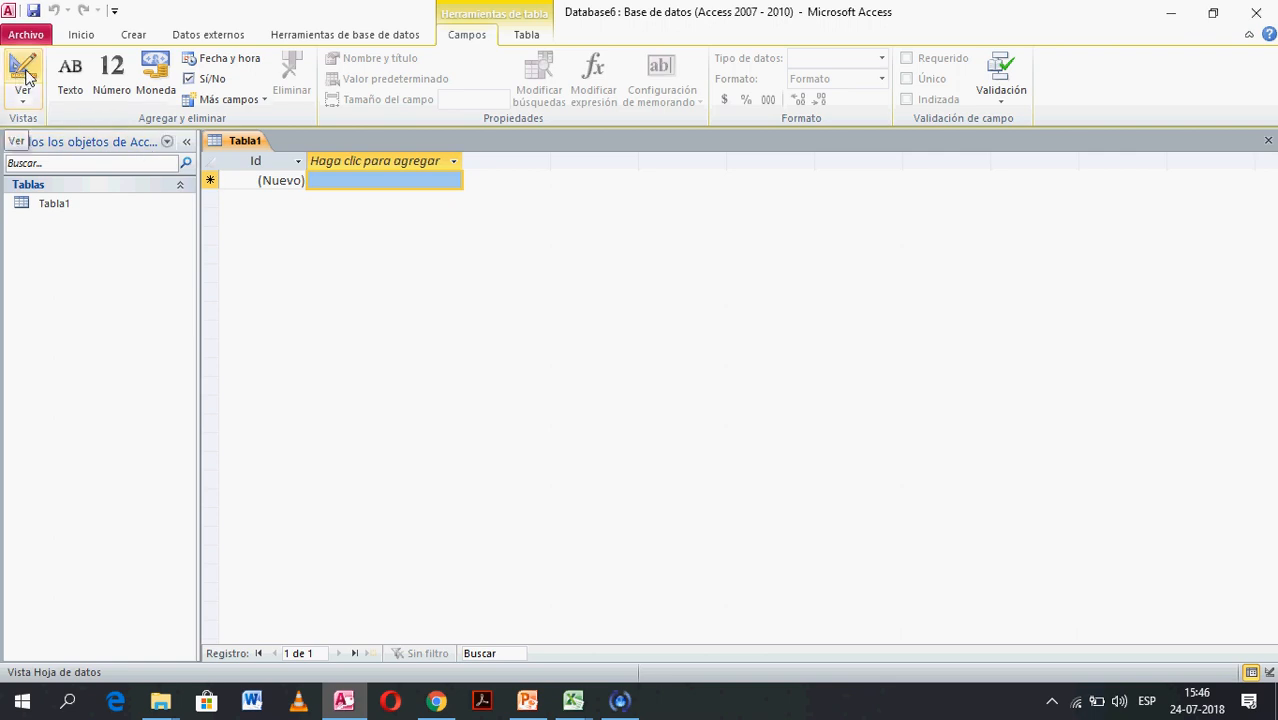
# - Switch the new table to Design view, saving it under the name Alumno
pyautogui.click(23, 95)
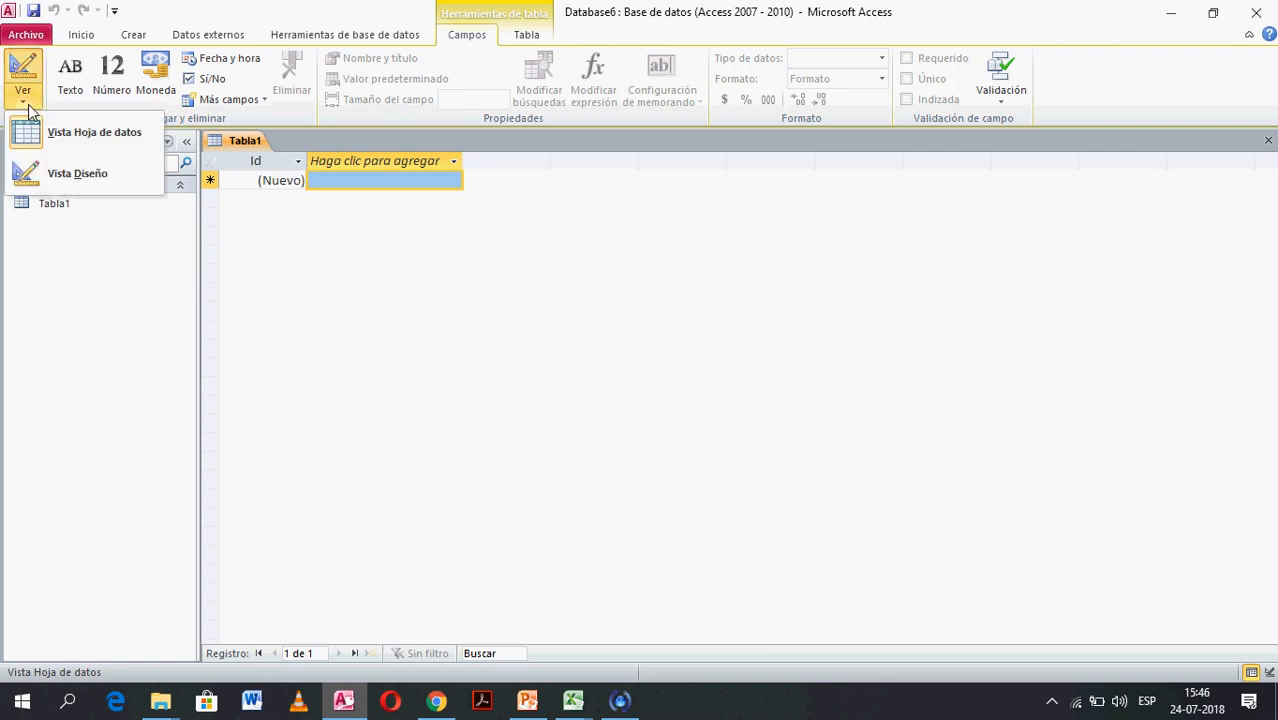
pyautogui.click(80, 180)
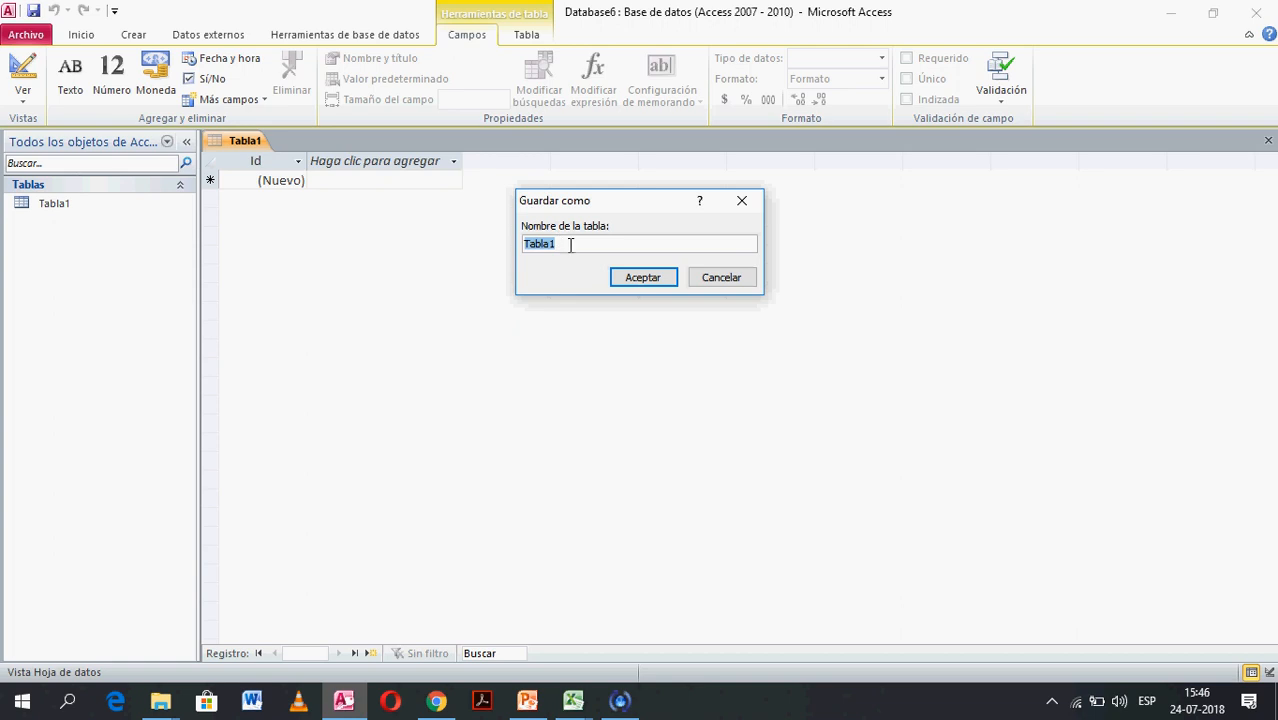
pyautogui.press('BackSpace')
pyautogui.write('alumno')
pyautogui.press('BackSpace')
pyautogui.press('BackSpace')
pyautogui.press('BackSpace')
pyautogui.press('BackSpace')
pyautogui.press('BackSpace')
pyautogui.press('BackSpace')
pyautogui.write('Alumno')
pyautogui.click(643, 277)
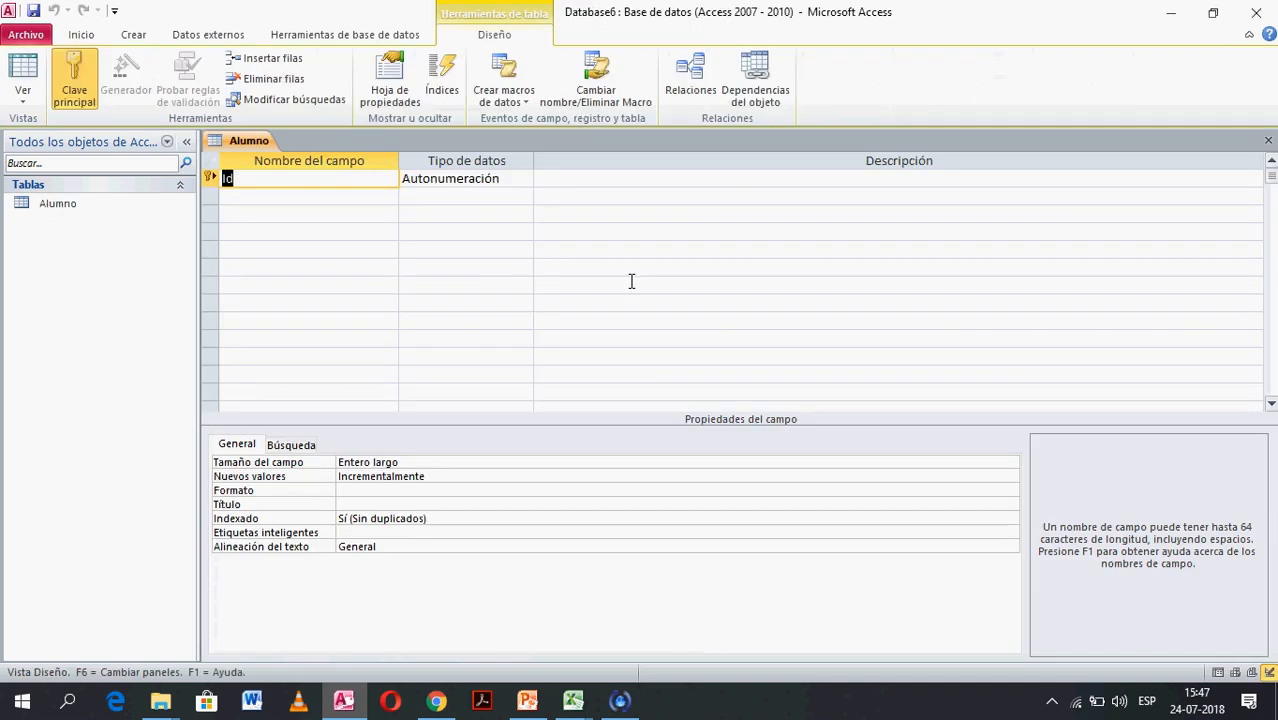
# - Rename the Id field of the Alumno table to Rut and set its data type to Texto
pyautogui.click(436, 233)
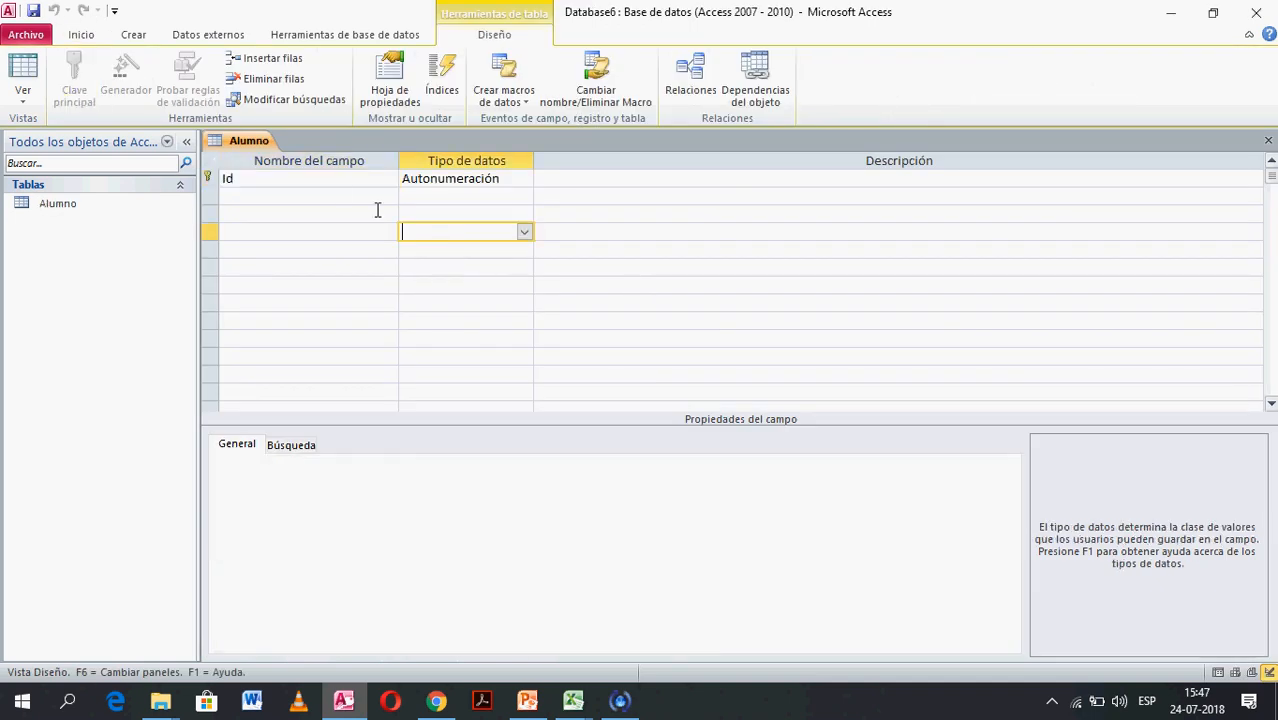
pyautogui.click(343, 188)
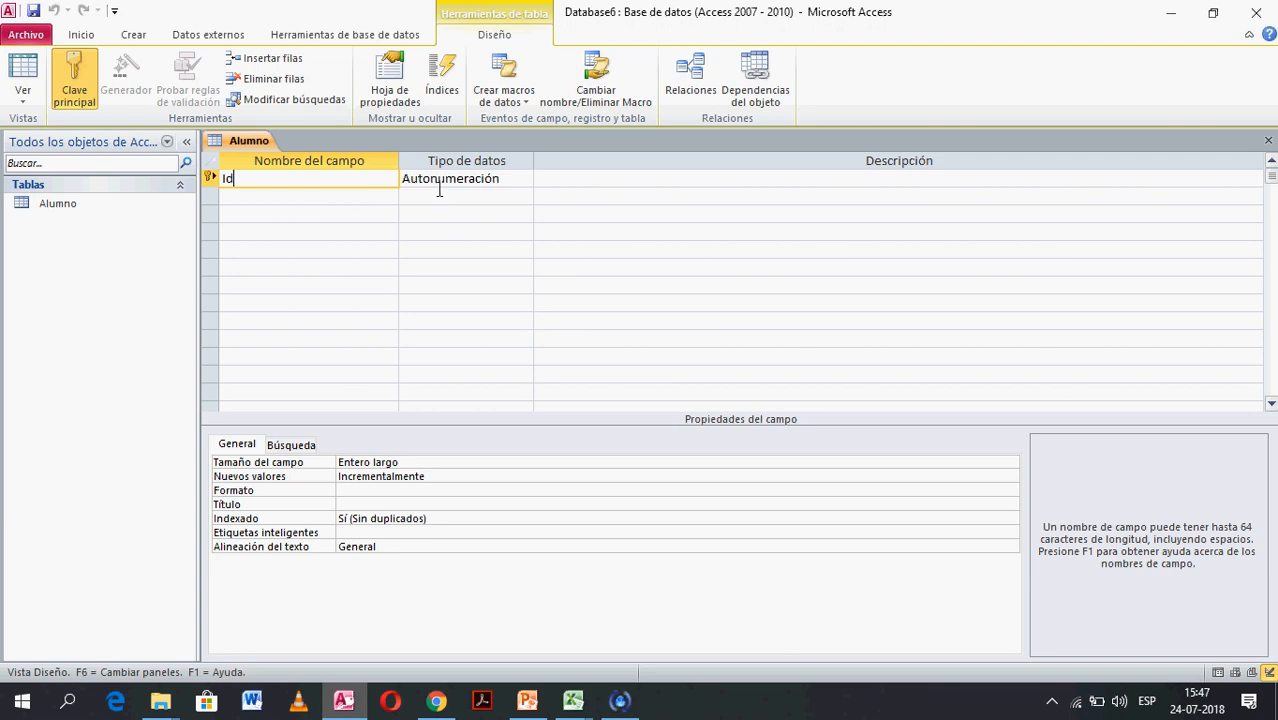
pyautogui.doubleClick(365, 185)
pyautogui.write('RU')
pyautogui.press('BackSpace')
pyautogui.write('ut')
pyautogui.click(512, 183)
pyautogui.click(524, 179)
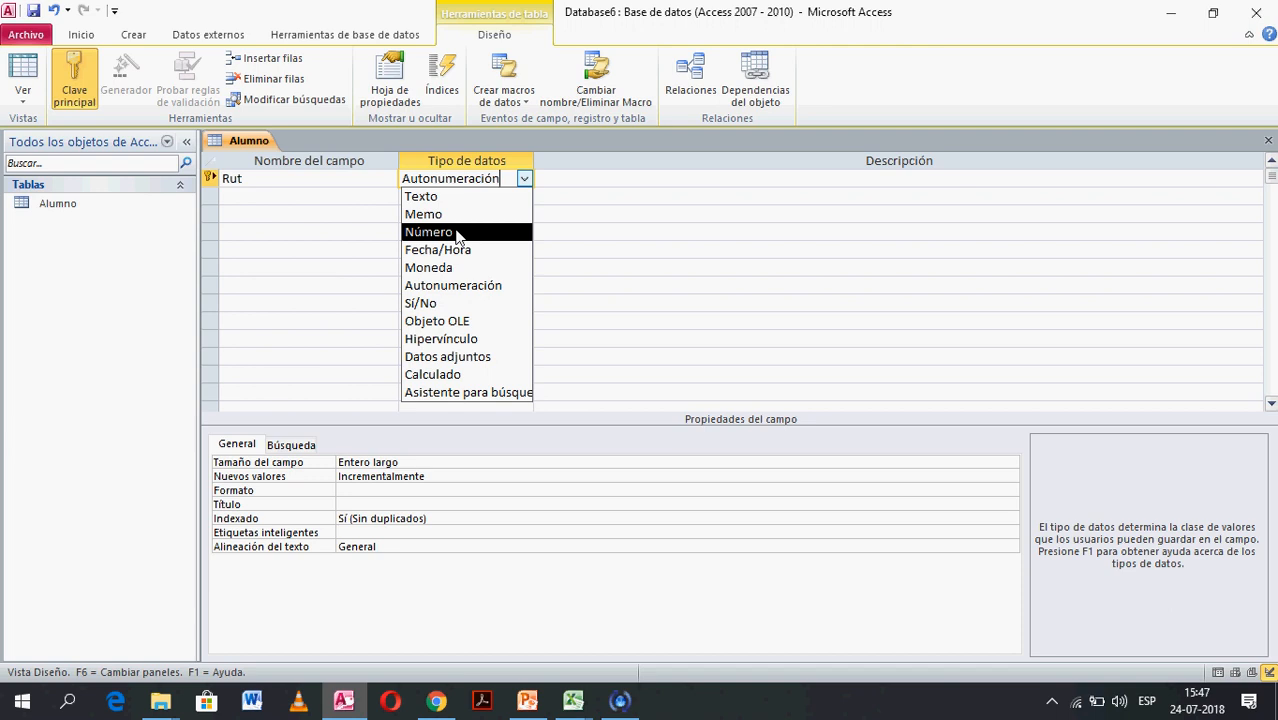
pyautogui.click(443, 200)
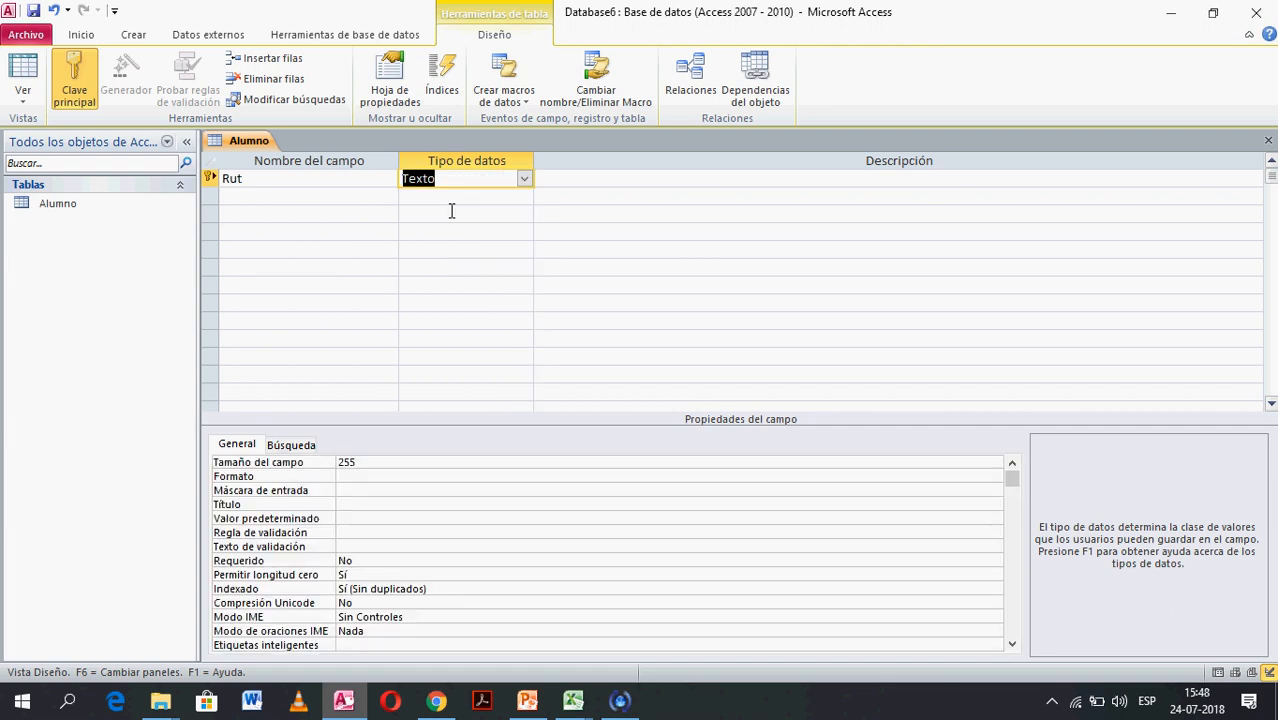
# - Add a second field named Nombre with the data type Texto
pyautogui.click(352, 204)
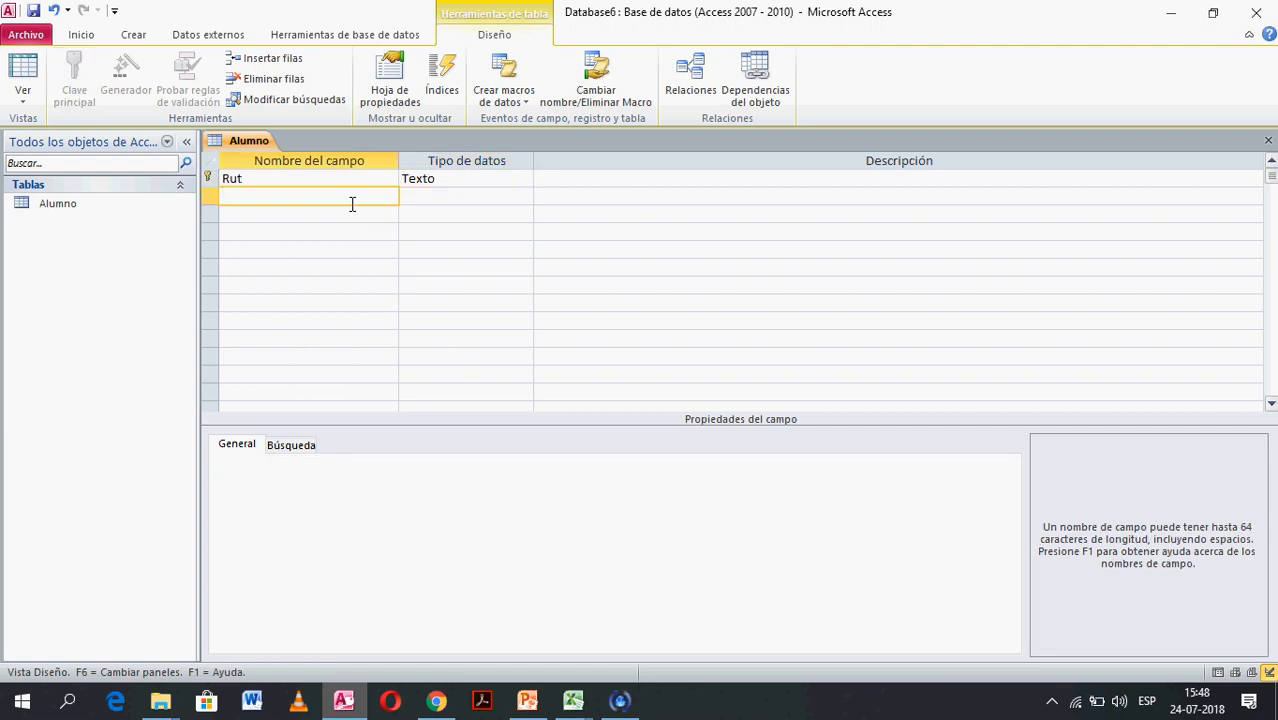
pyautogui.write('nombre')
pyautogui.press('BackSpace')
pyautogui.press('BackSpace')
pyautogui.press('BackSpace')
pyautogui.press('BackSpace')
pyautogui.press('BackSpace')
pyautogui.press('BackSpace')
pyautogui.write('Nombre')
pyautogui.press('Tab')
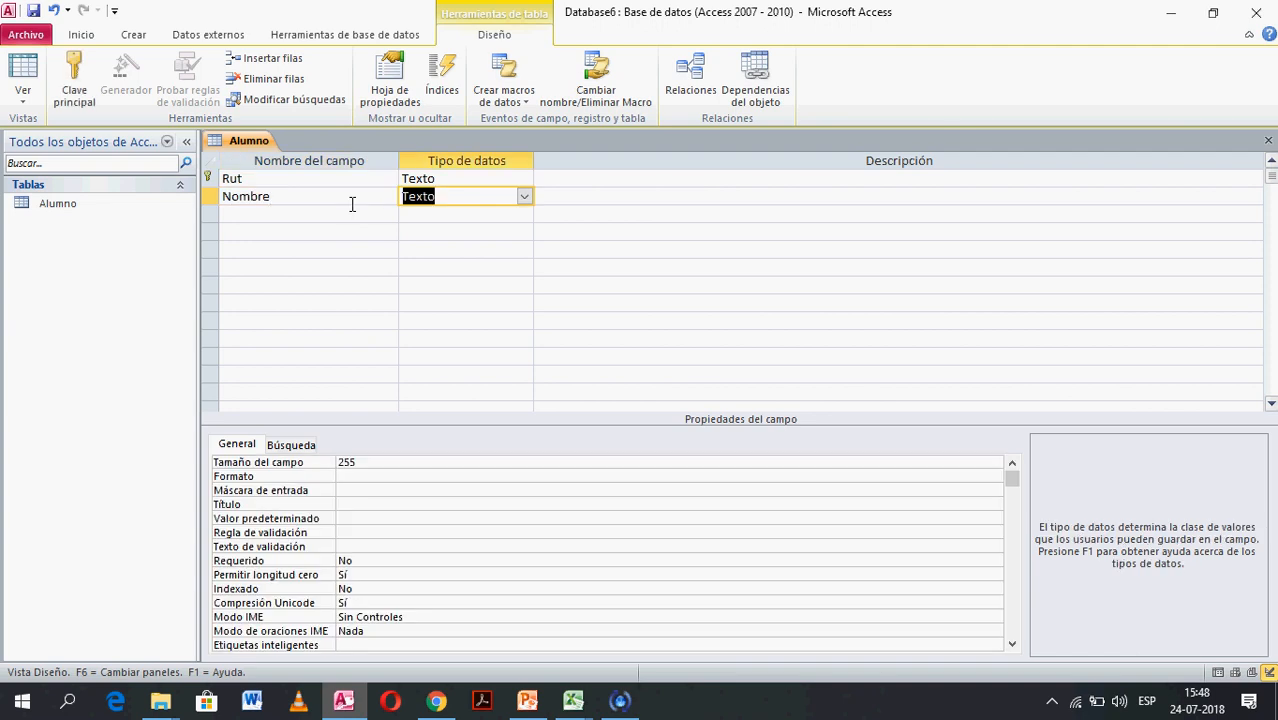
# - Add a field named edad below Nombre and set its data type to Número
pyautogui.click(325, 221)
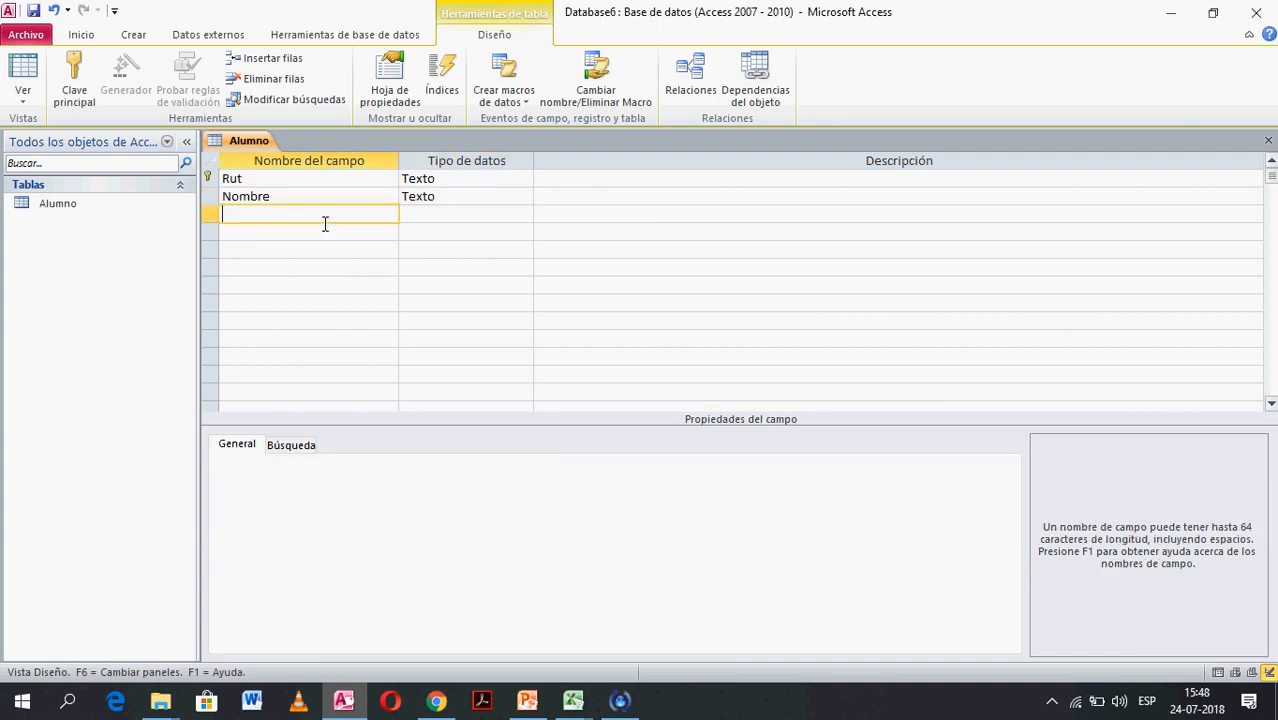
pyautogui.write('edad')
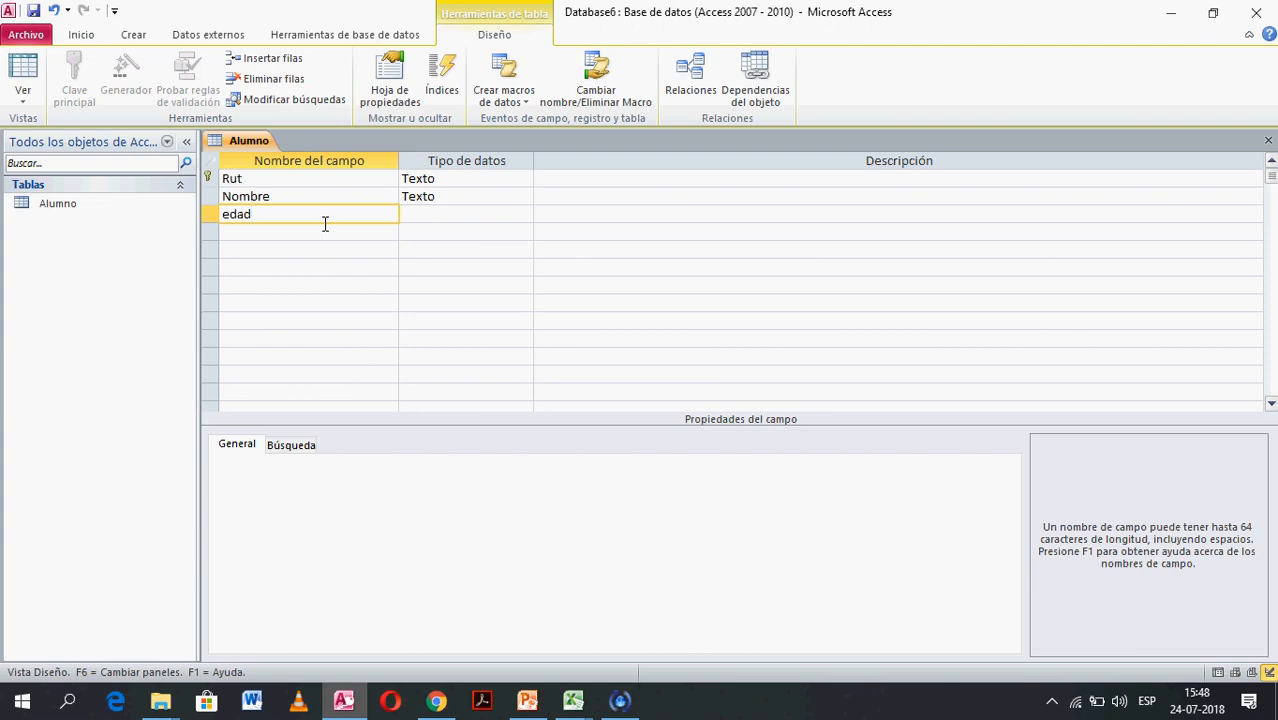
pyautogui.press('Tab')
pyautogui.click(524, 214)
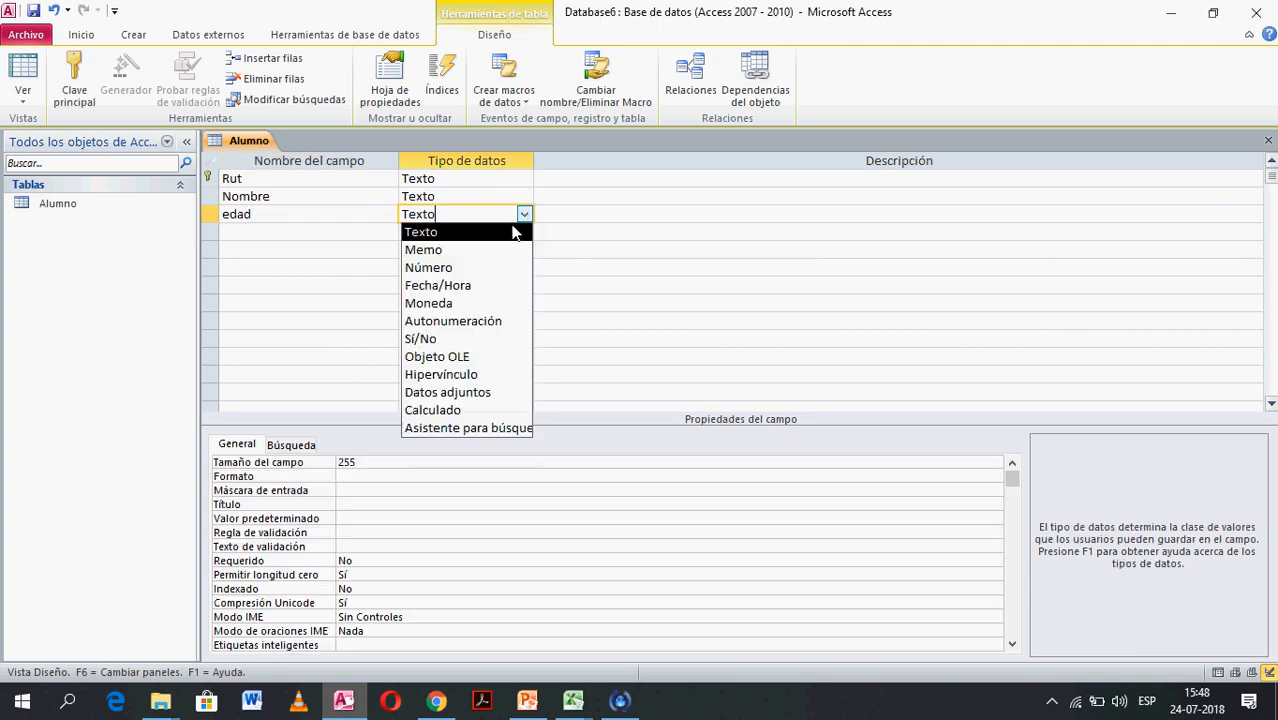
pyautogui.click(470, 266)
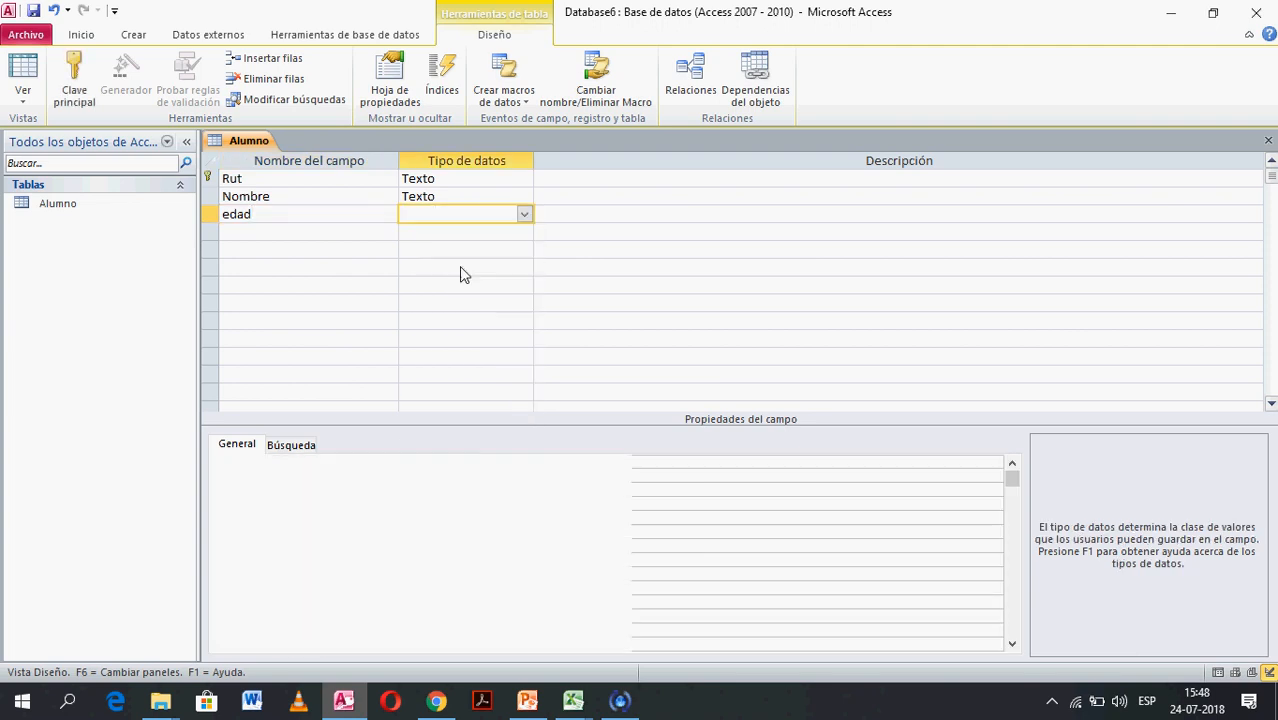
# - Add a field named direccion below edad with the data type Texto
pyautogui.click(305, 240)
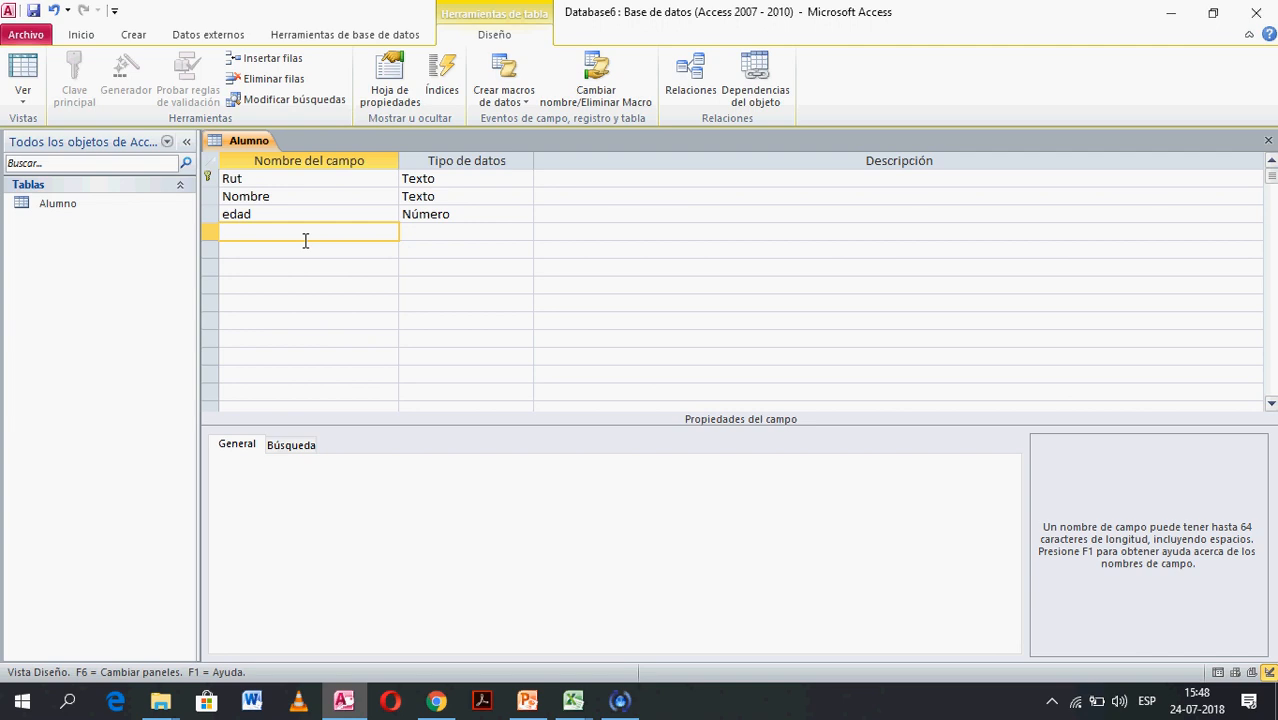
pyautogui.write('direccion')
pyautogui.click(465, 242)
pyautogui.click(524, 240)
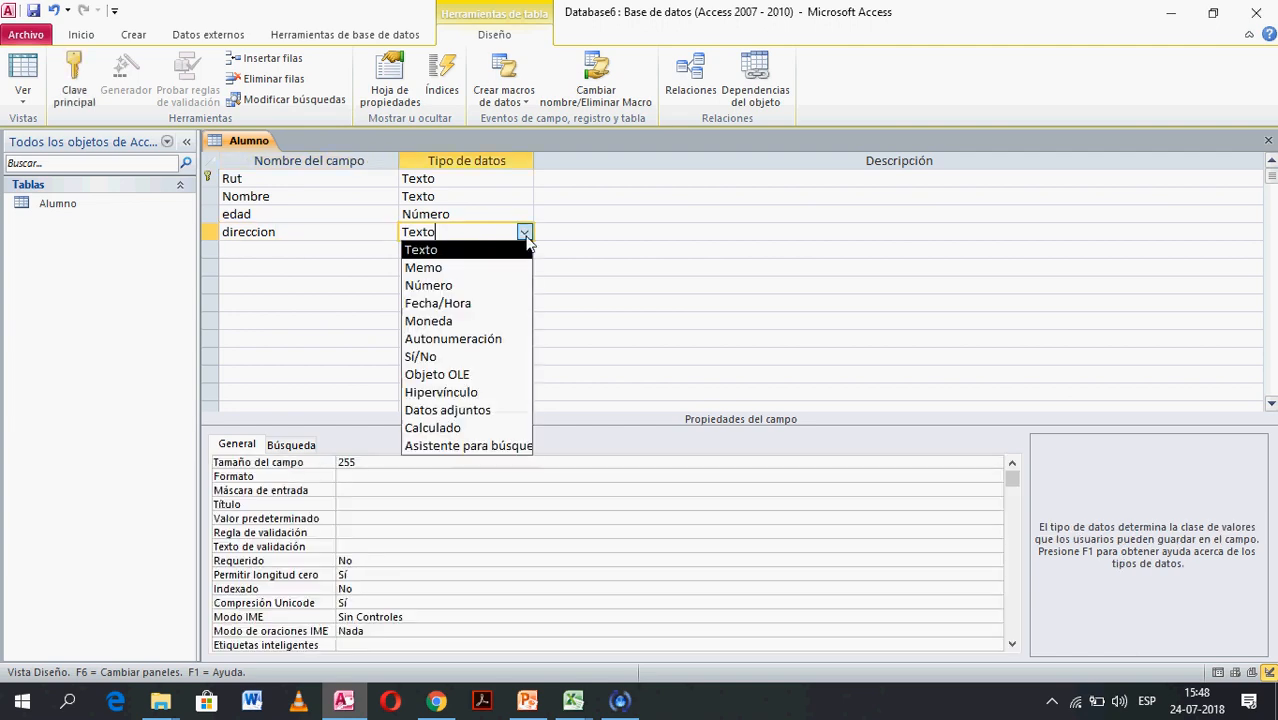
# - Add a field named telefono below direccion and set its data type to Número
pyautogui.click(355, 254)
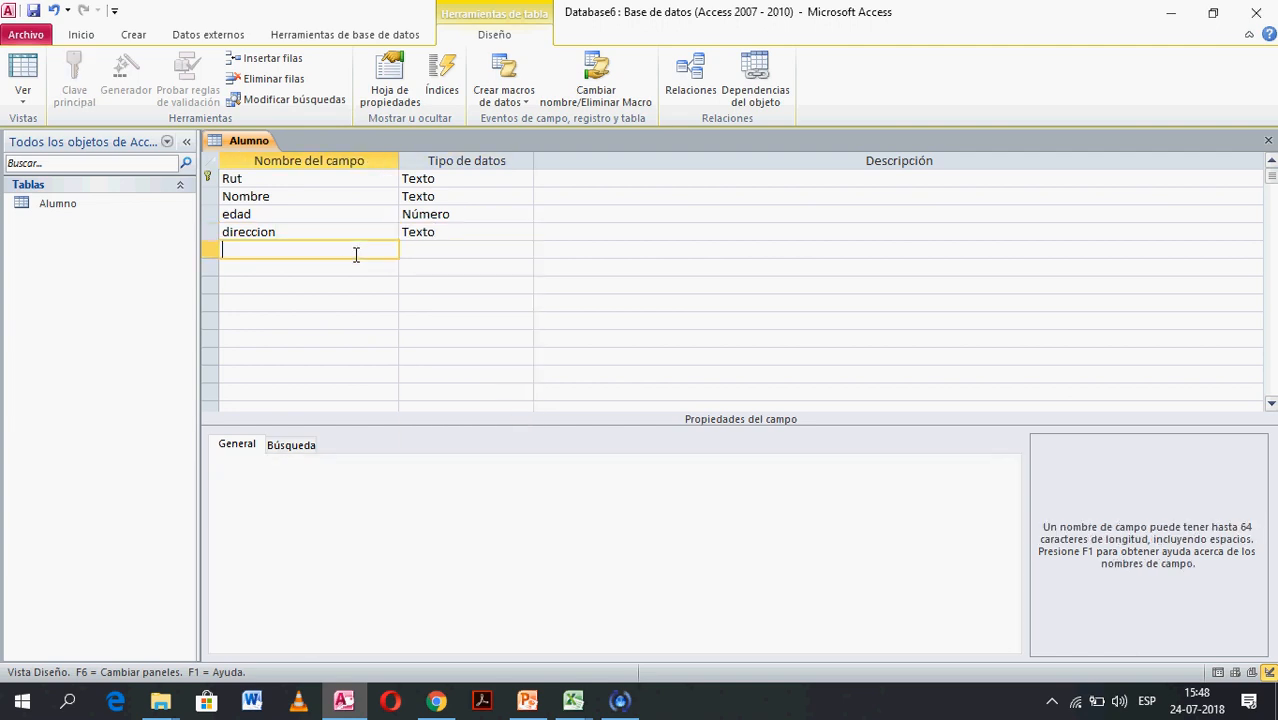
pyautogui.write('telefono')
pyautogui.click(445, 258)
pyautogui.click(524, 250)
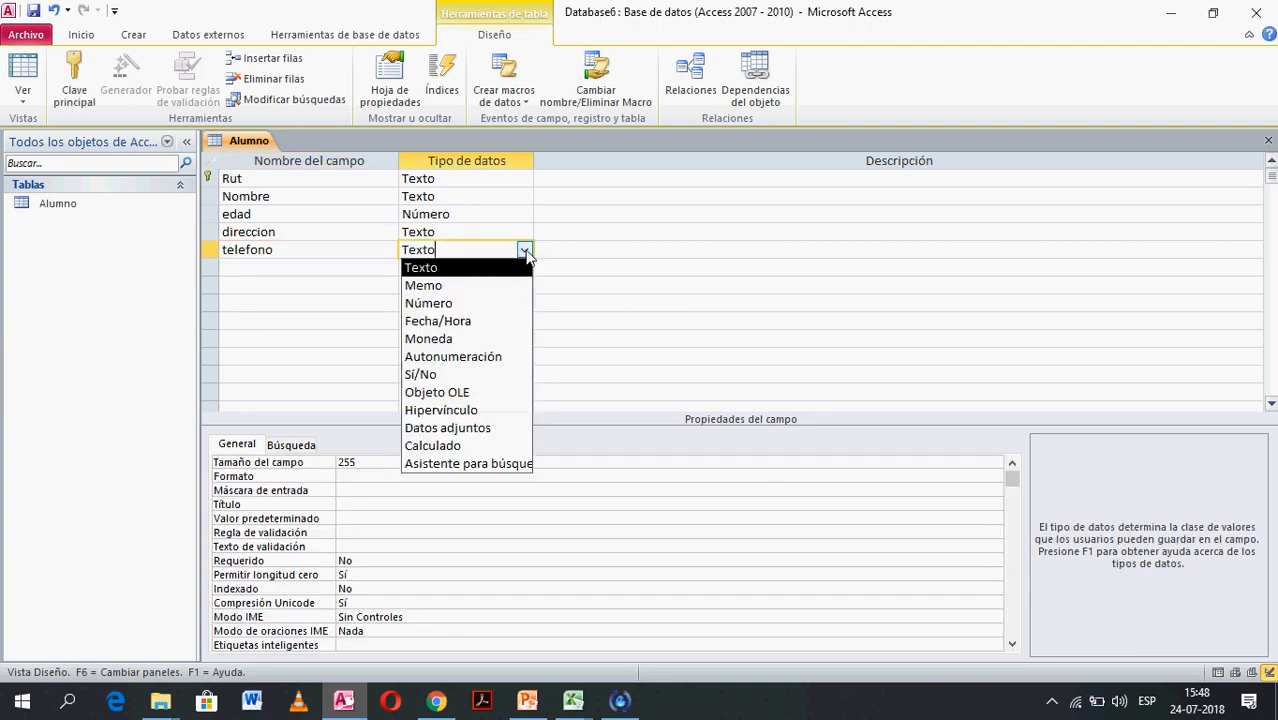
pyautogui.click(440, 303)
pyautogui.click(442, 306)
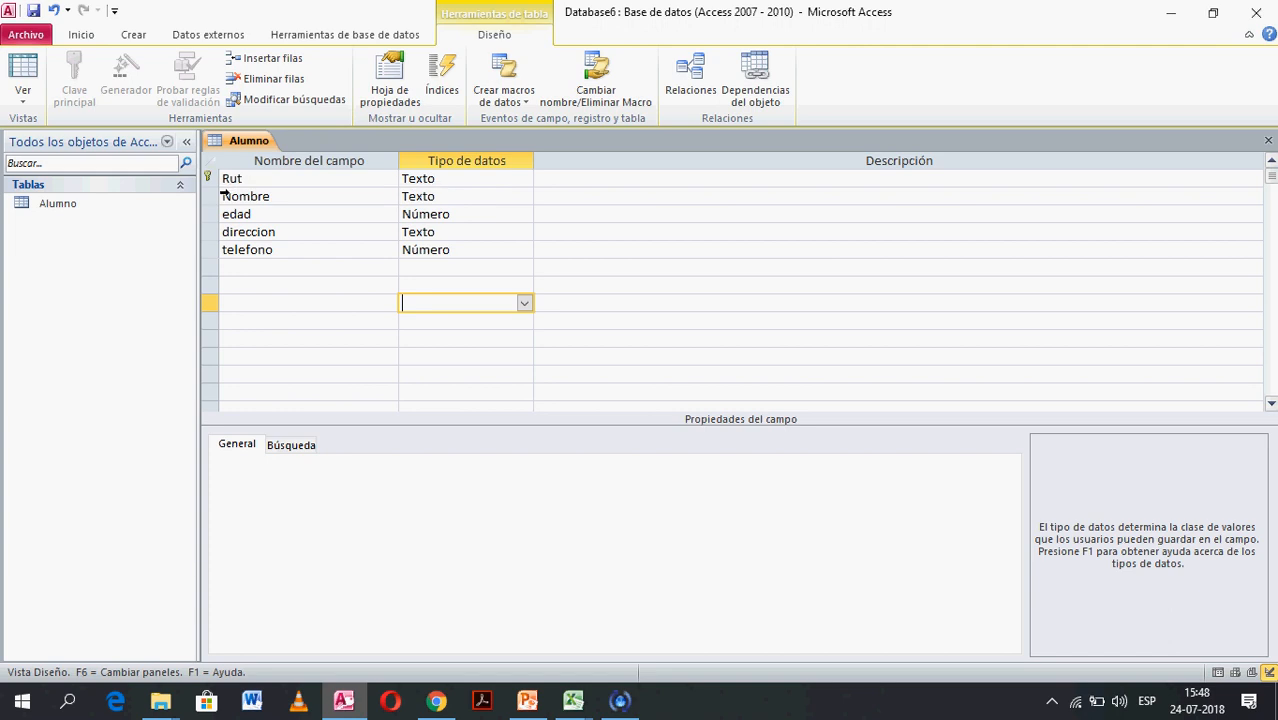
# - Toggle off the primary key on the Rut field of the Alumno table
pyautogui.click(207, 180)
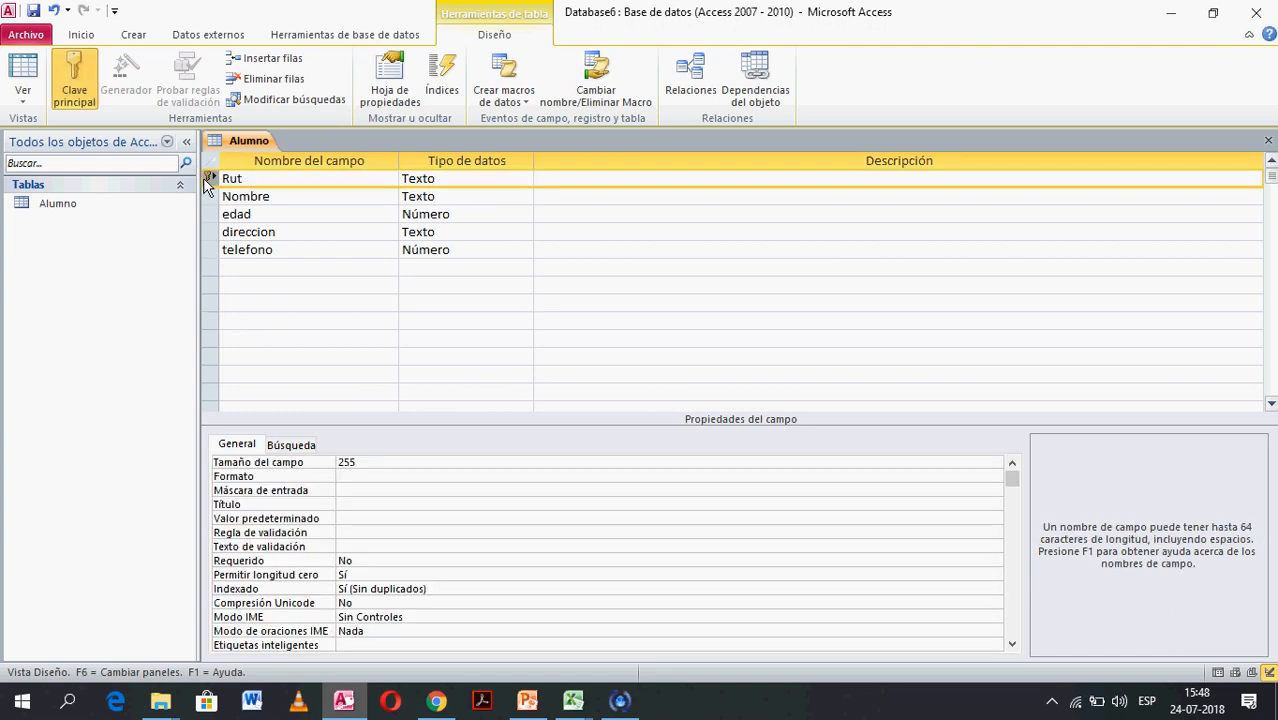
pyautogui.rightClick(205, 183)
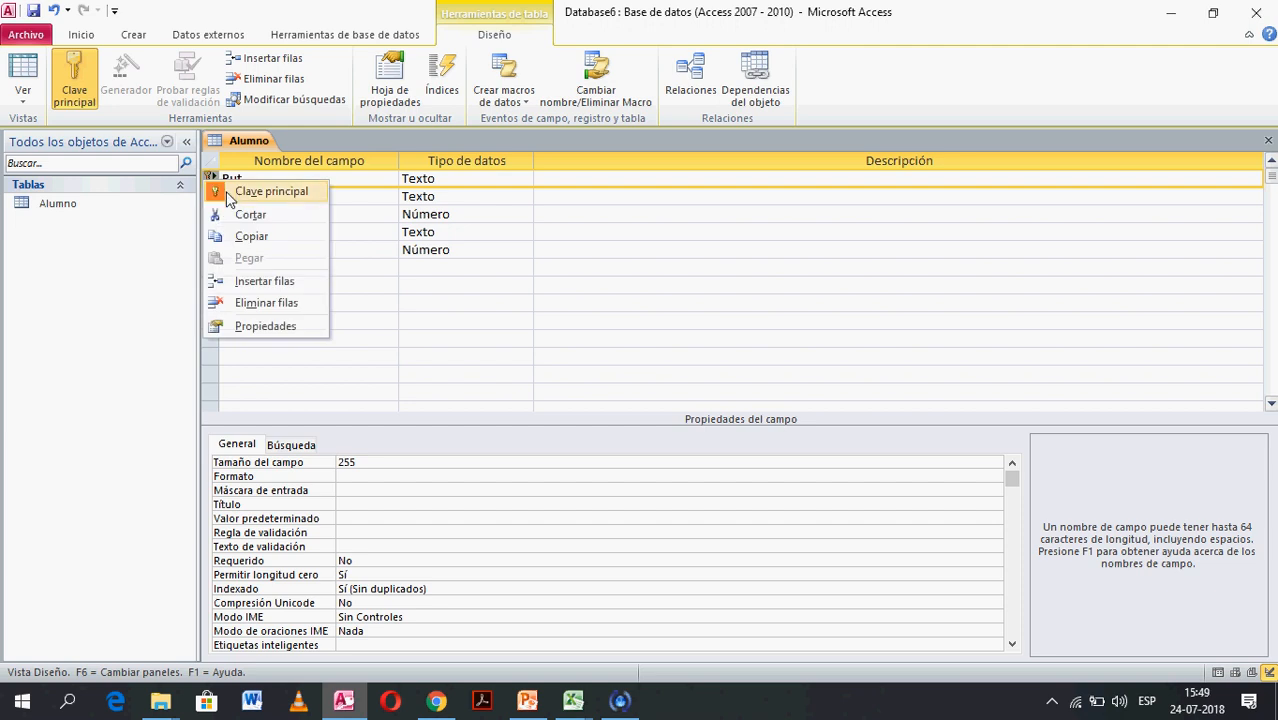
pyautogui.click(268, 193)
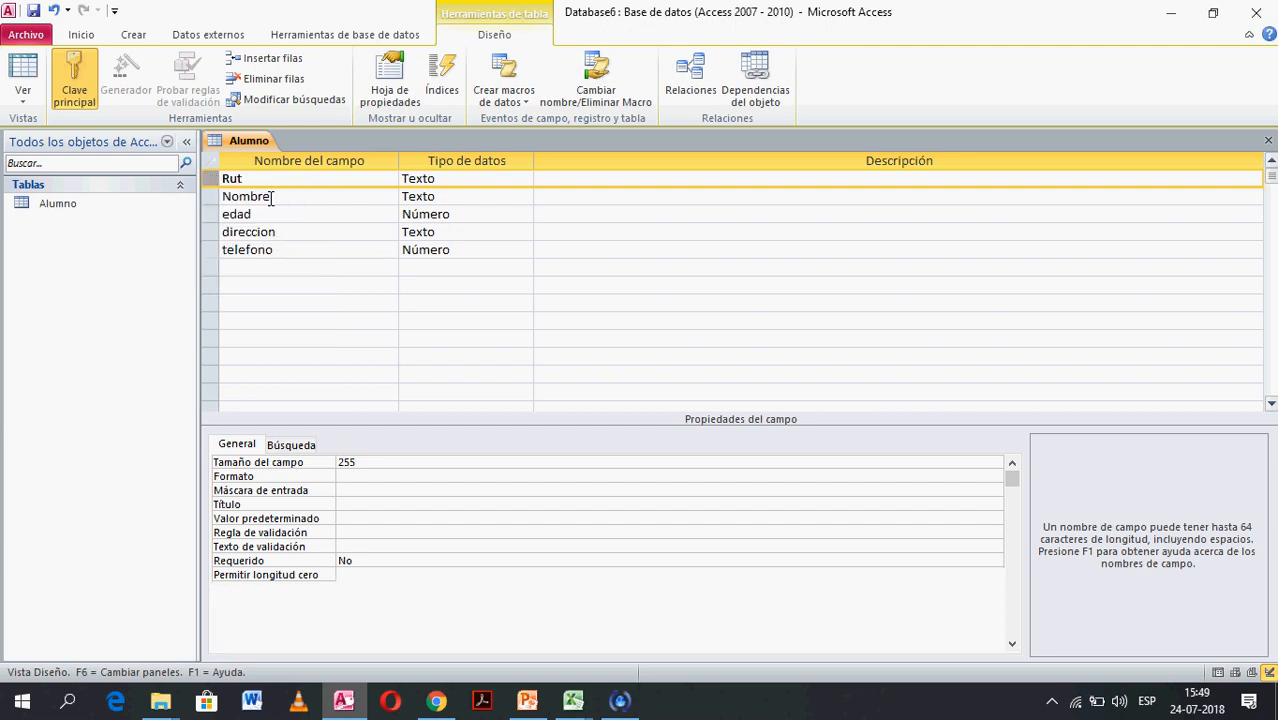
# - Set the Rut field as the primary key of the Alumno table
pyautogui.rightClick(212, 214)
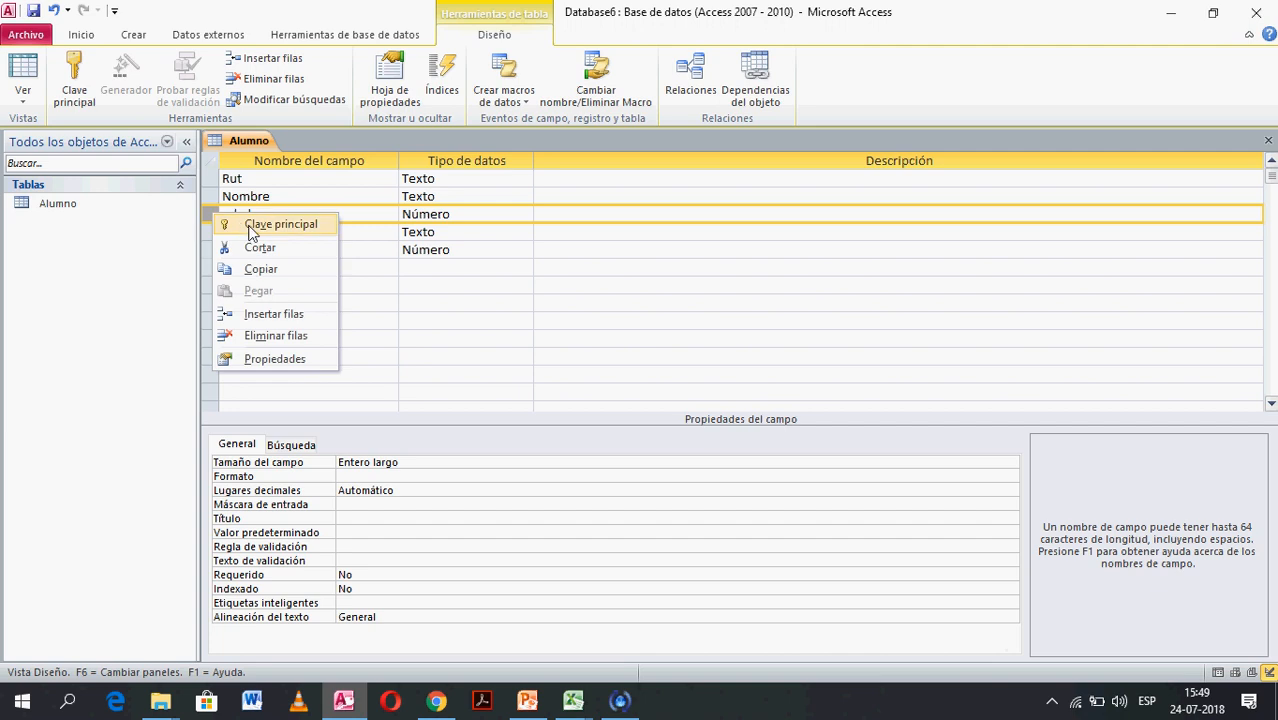
pyautogui.click(212, 196)
pyautogui.rightClick(212, 195)
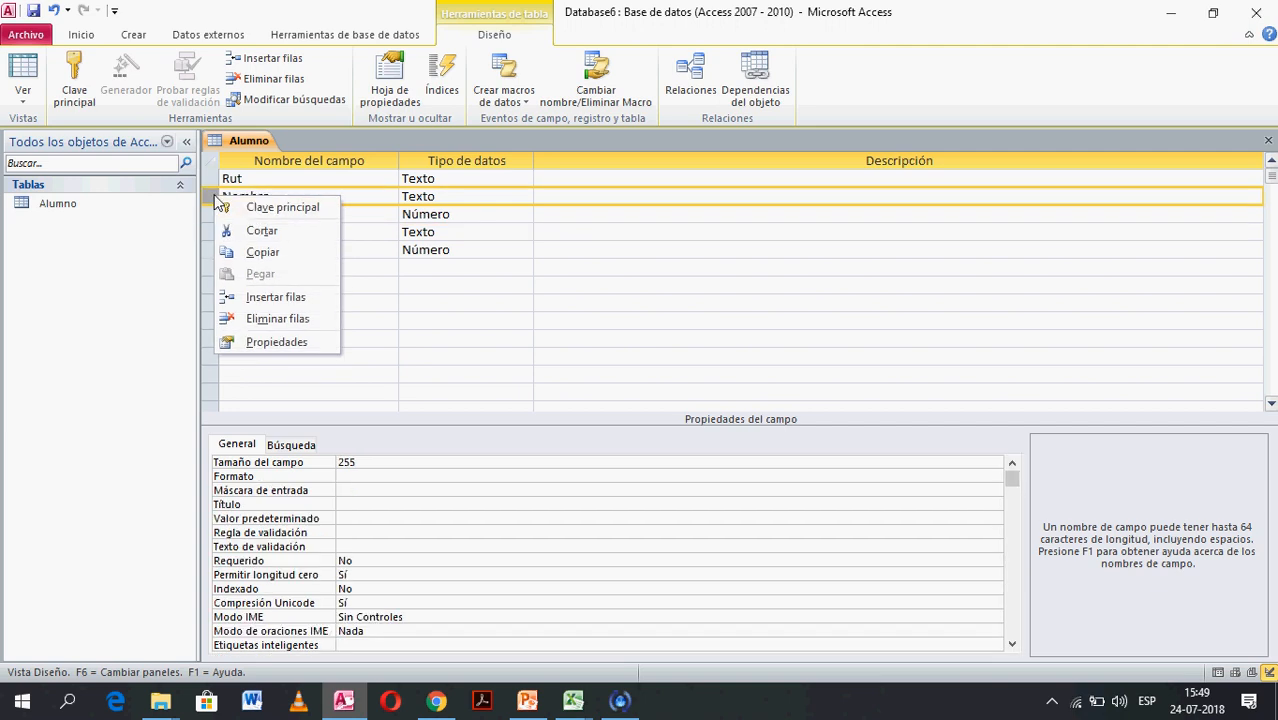
pyautogui.click(211, 179)
pyautogui.rightClick(211, 180)
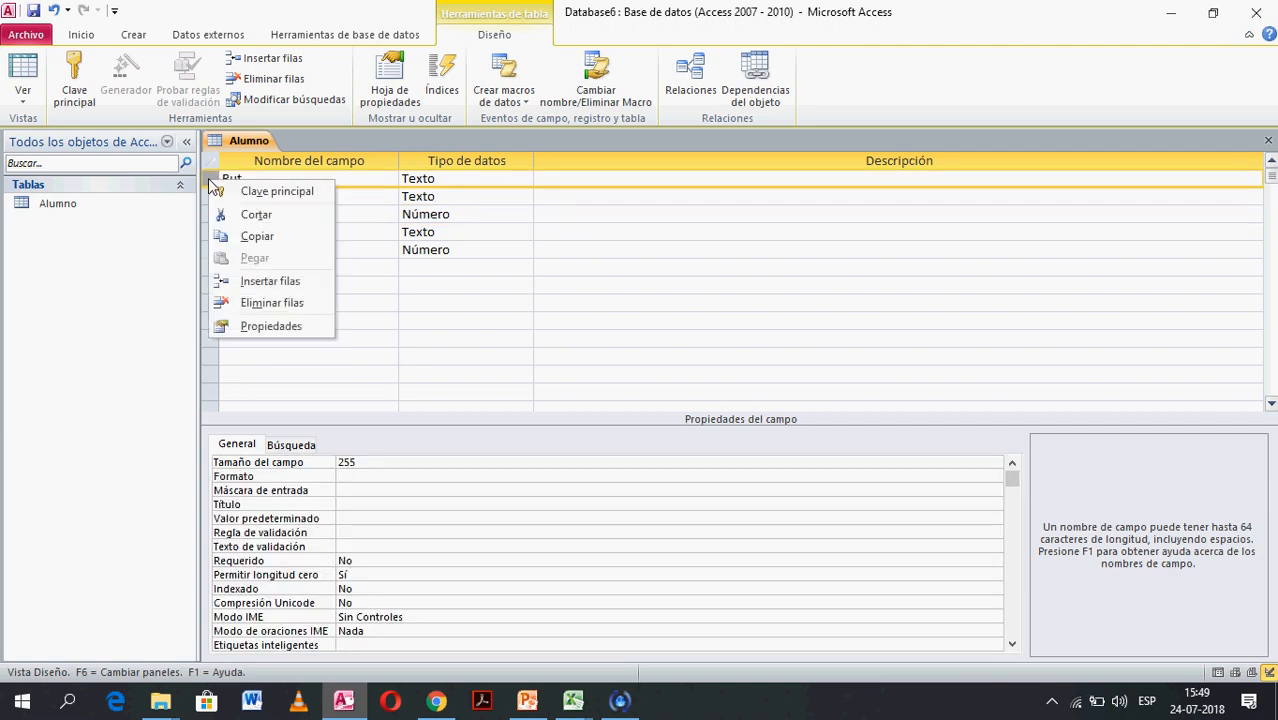
pyautogui.click(256, 191)
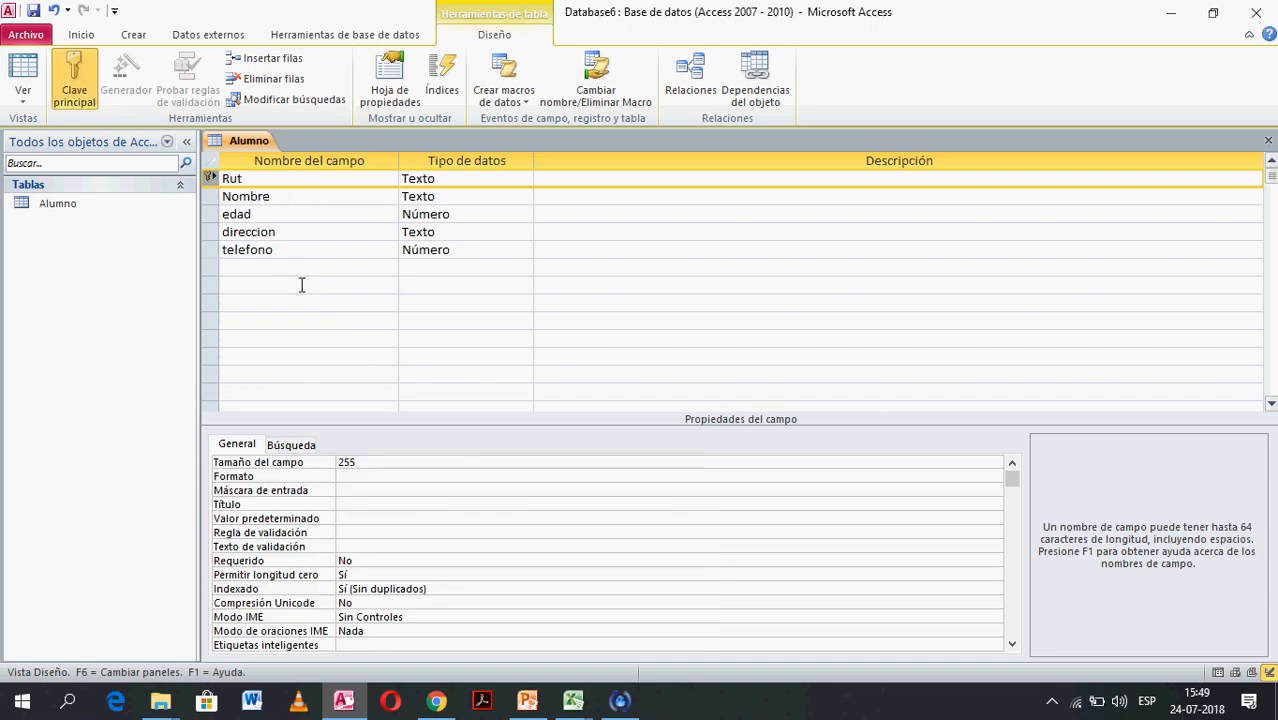
pyautogui.click(332, 328)
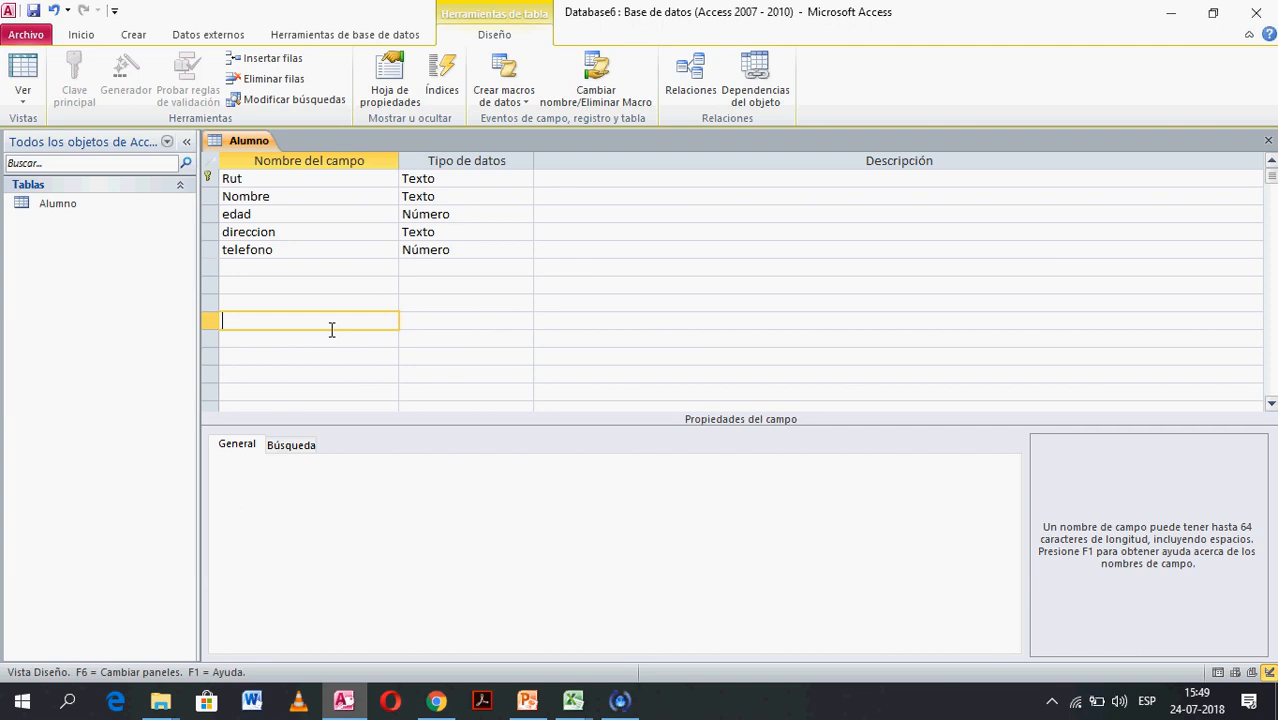
pyautogui.click(440, 328)
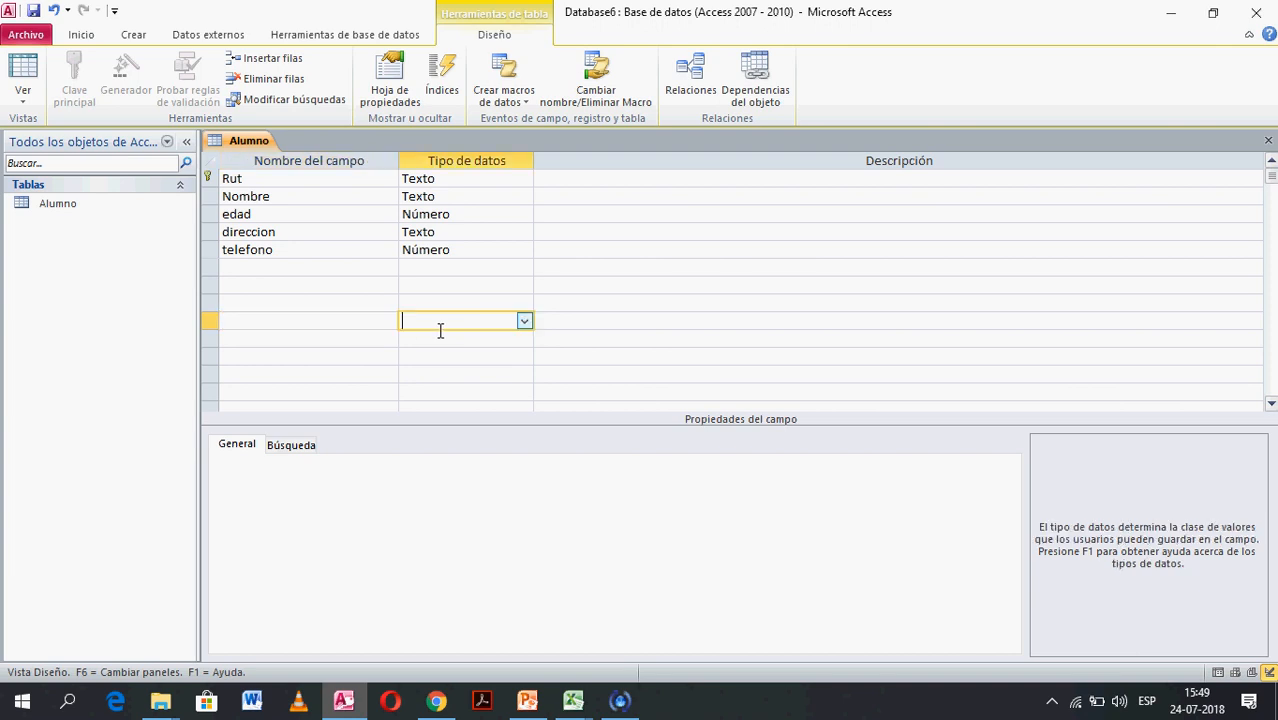
pyautogui.click(300, 302)
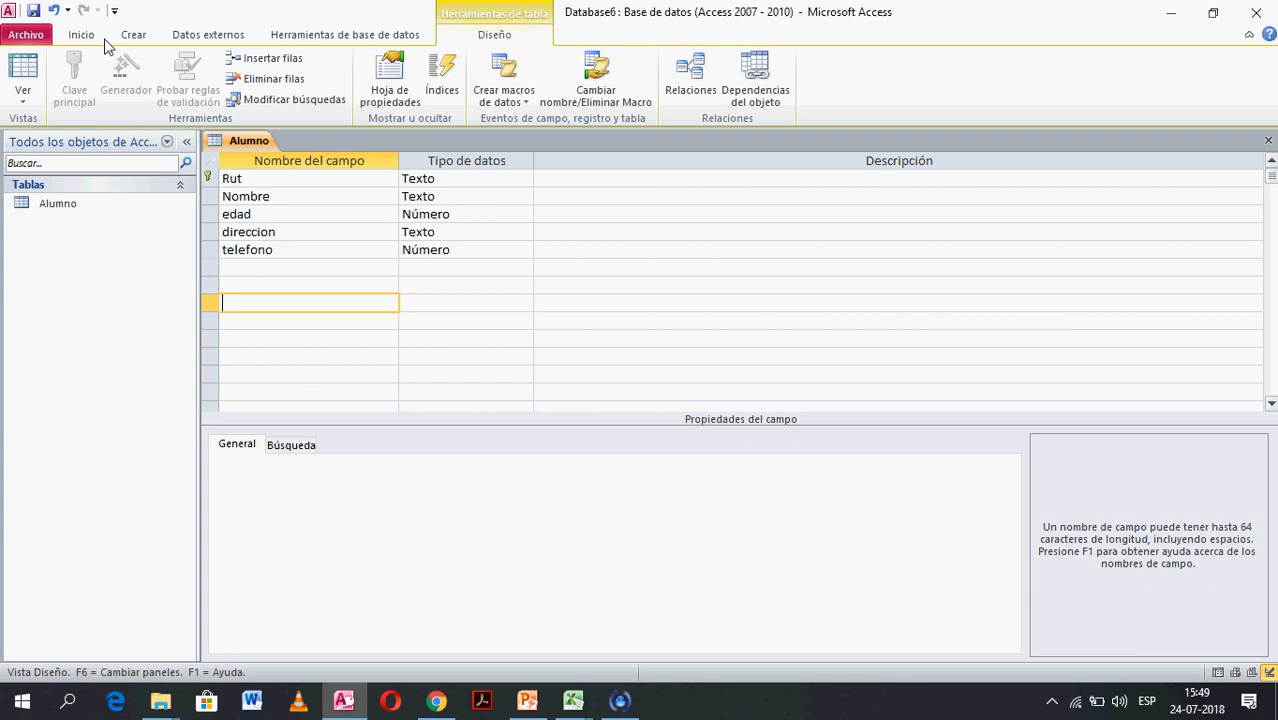
# - Create another table and switch it to Design view, saving it as Asignatura
pyautogui.click(134, 37)
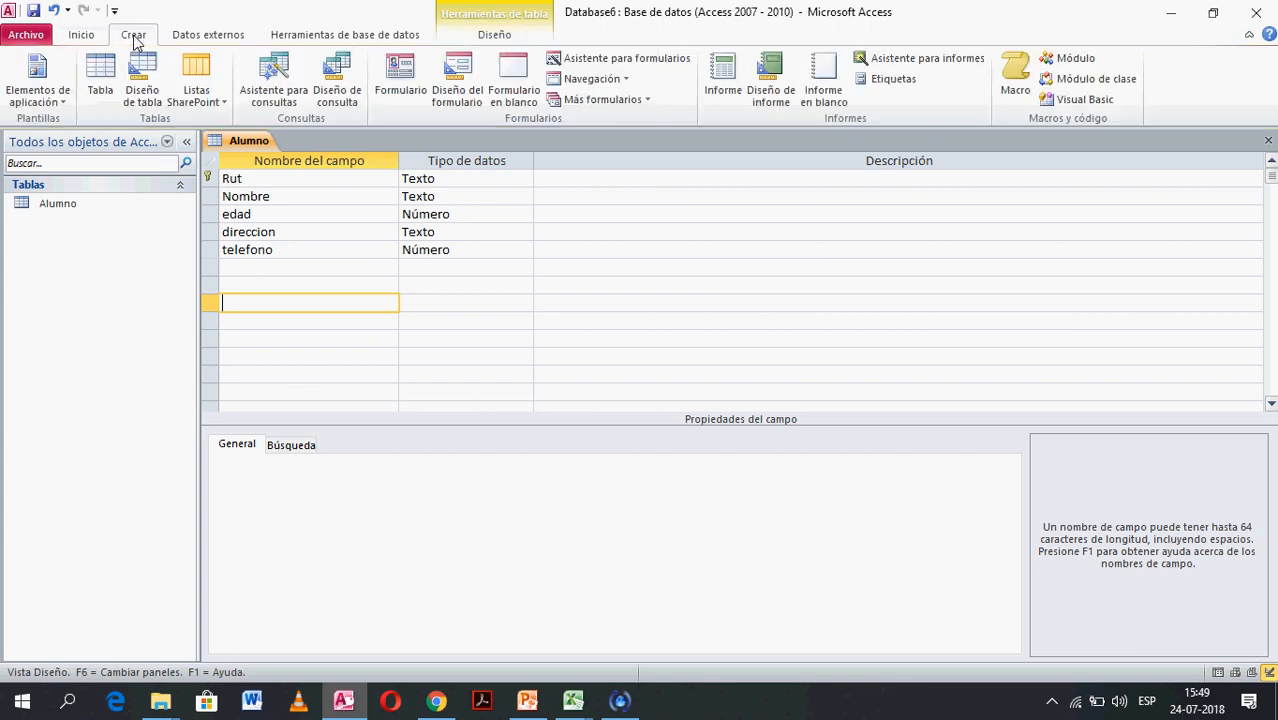
pyautogui.click(101, 76)
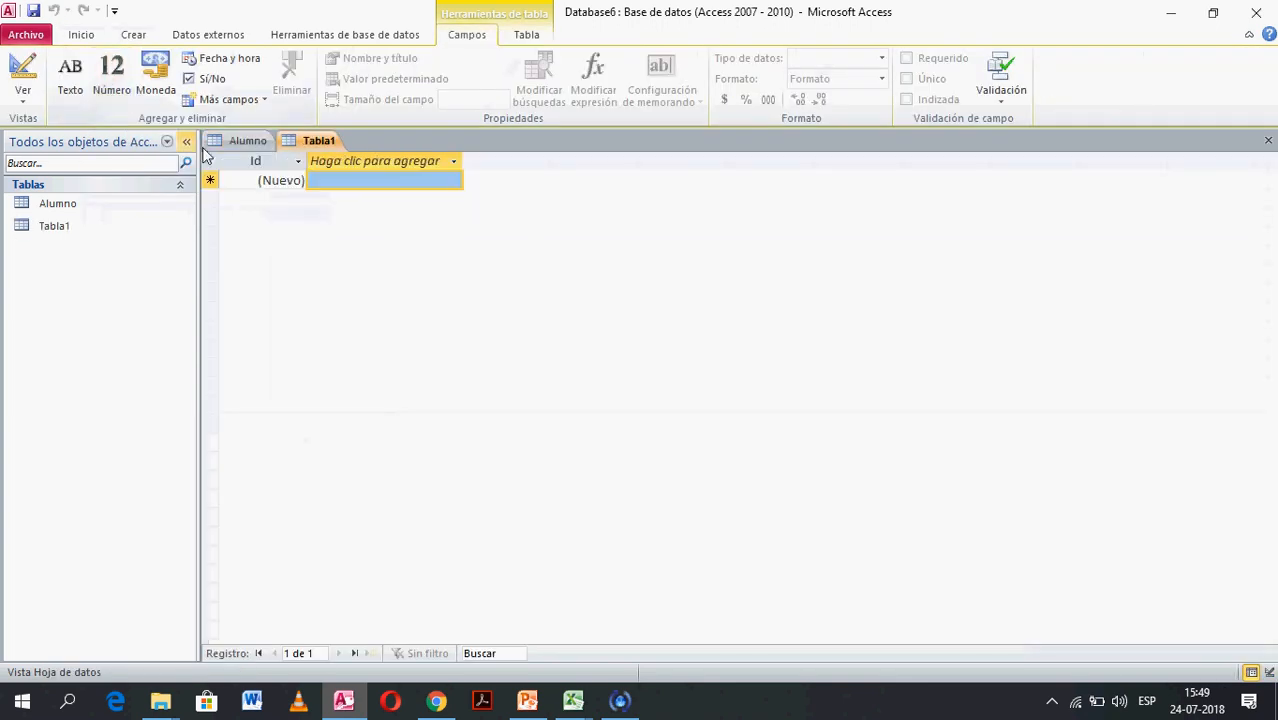
pyautogui.click(24, 96)
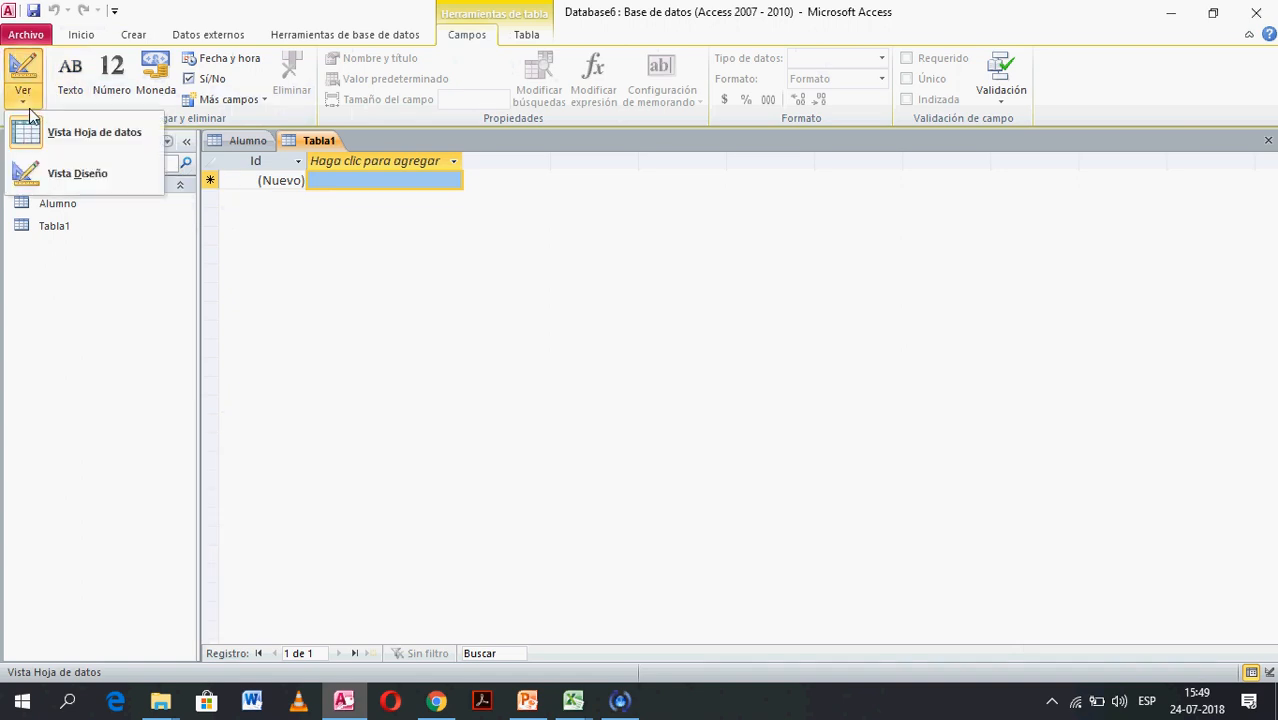
pyautogui.click(75, 176)
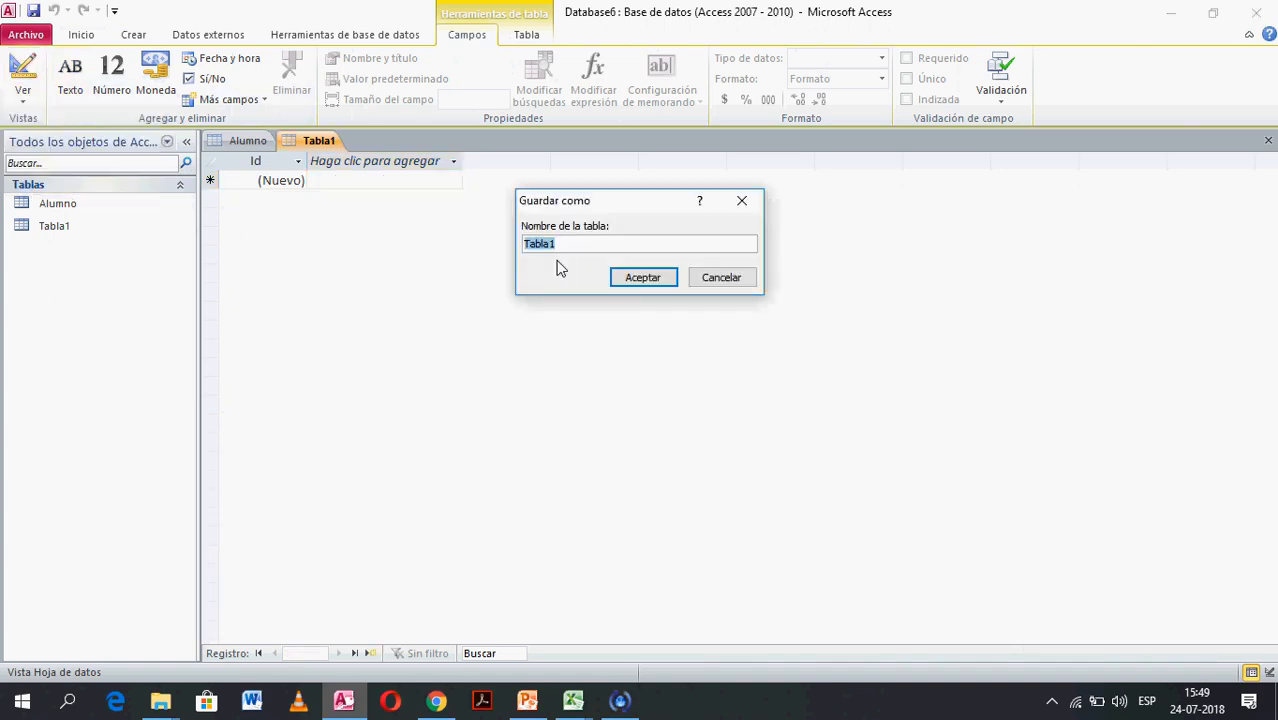
pyautogui.press('BackSpace')
pyautogui.write('as')
pyautogui.press('BackSpace')
pyautogui.press('BackSpace')
pyautogui.write('Asignatura')
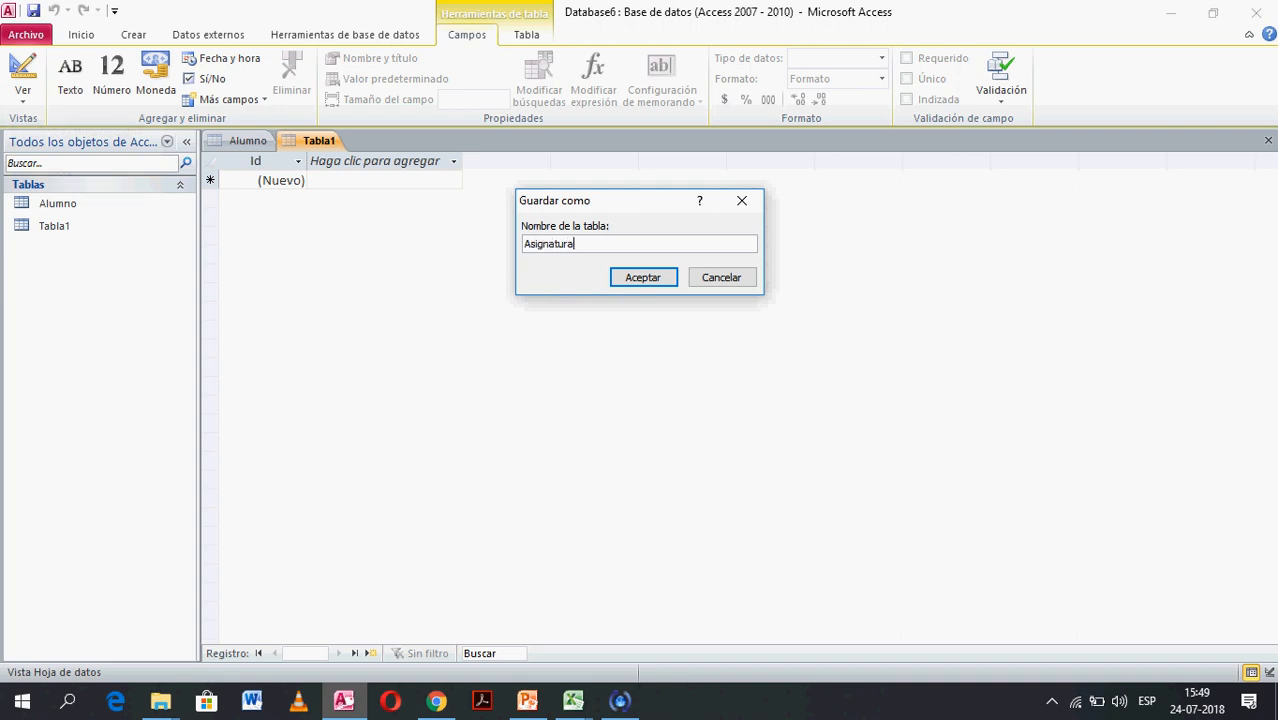
pyautogui.click(636, 282)
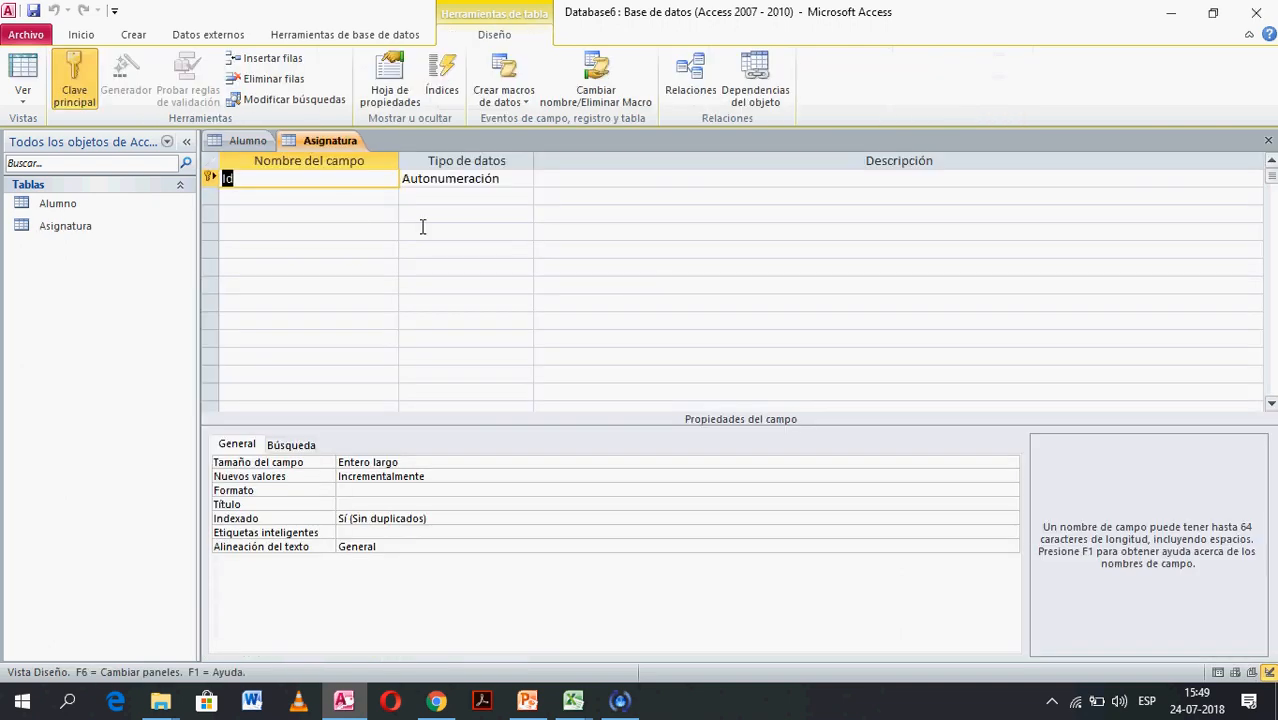
# - Rename the Id field of the Asignatura table to COD
pyautogui.click(317, 191)
pyautogui.press('BackSpace')
pyautogui.press('BackSpace')
pyautogui.write('COD')
pyautogui.click(487, 190)
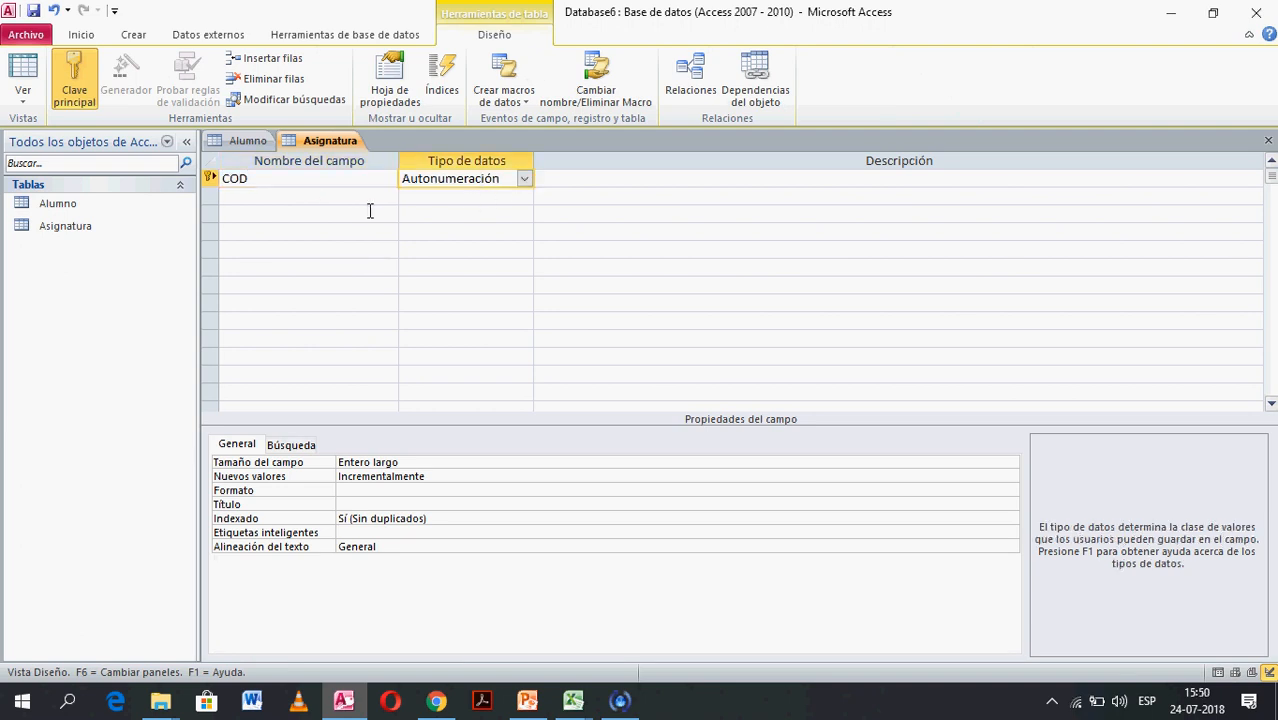
pyautogui.click(369, 211)
pyautogui.click(446, 188)
pyautogui.click(523, 178)
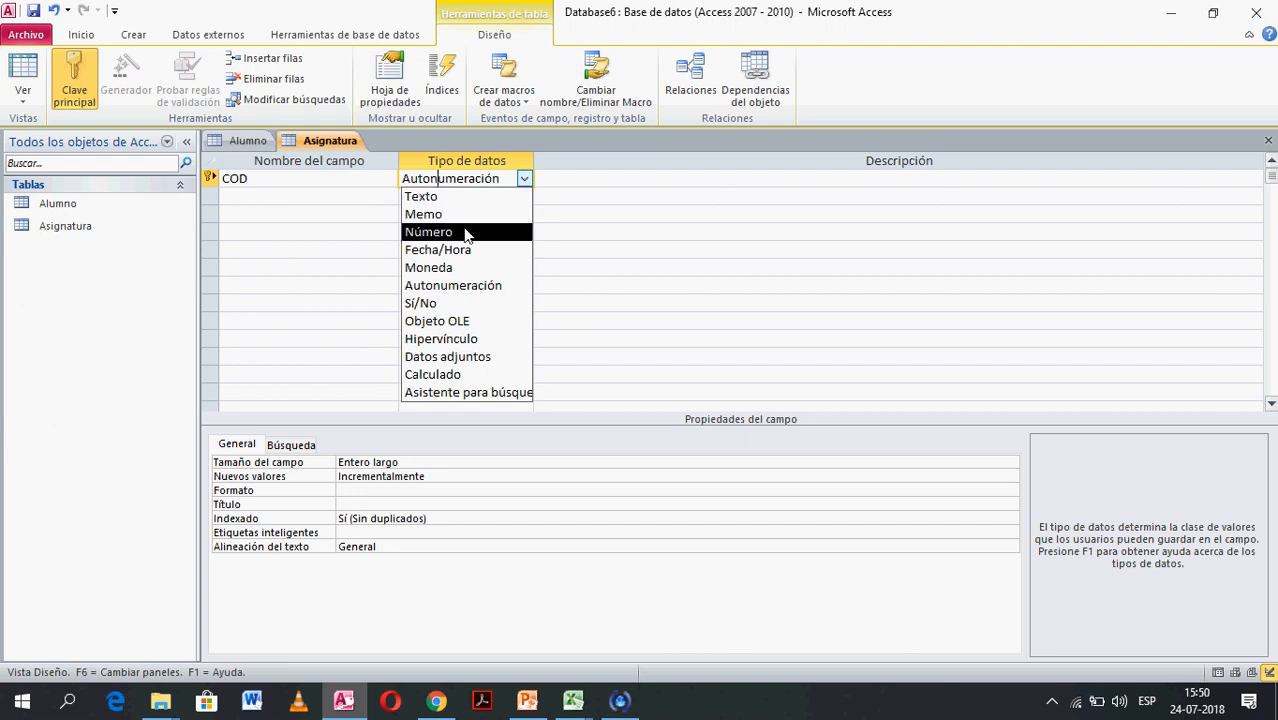
# - Add a field named nombre asignatura with the Texto data type to the Asignatura table
pyautogui.click(334, 200)
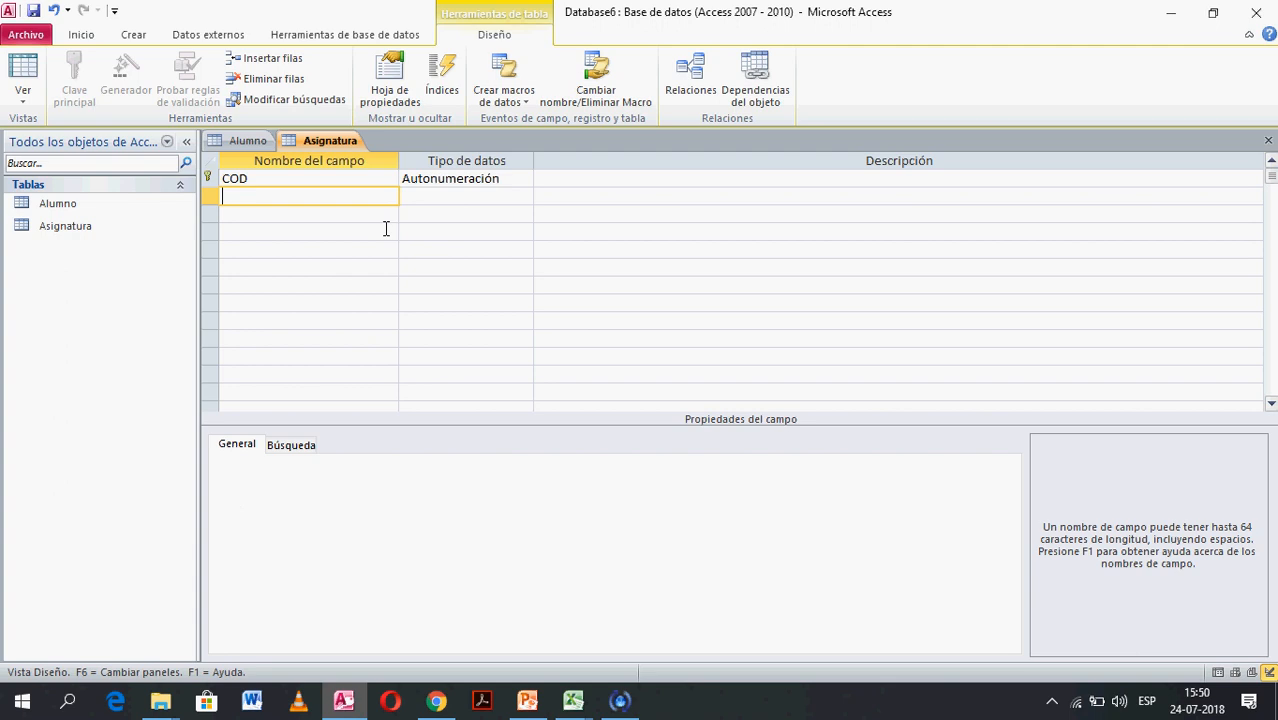
pyautogui.write('nombre asignatura')
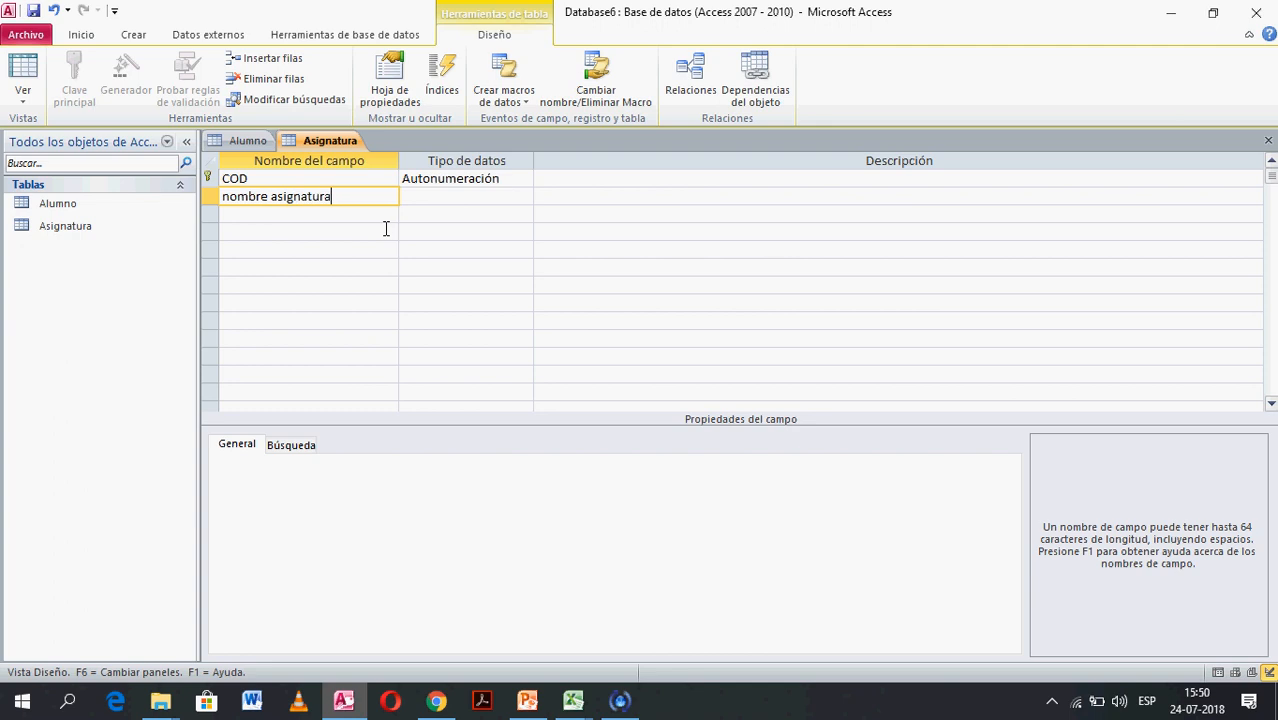
pyautogui.press('Tab')
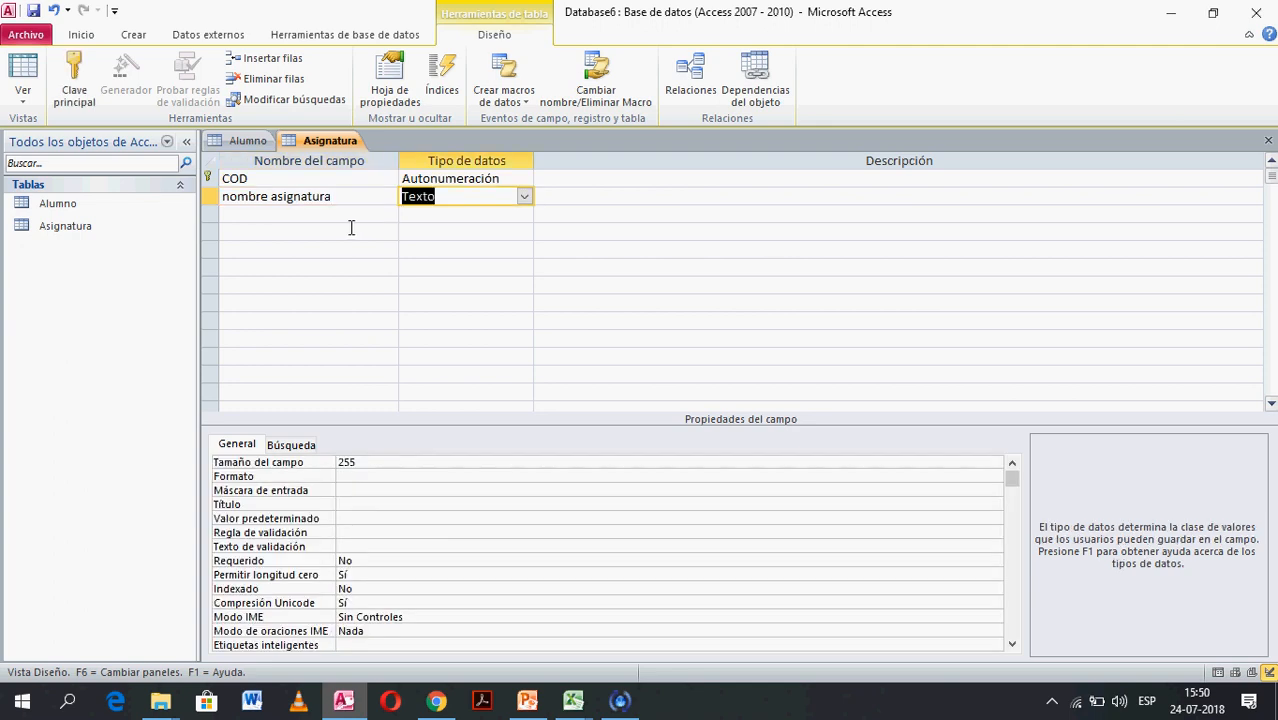
pyautogui.press('Tab')
pyautogui.press('Tab')
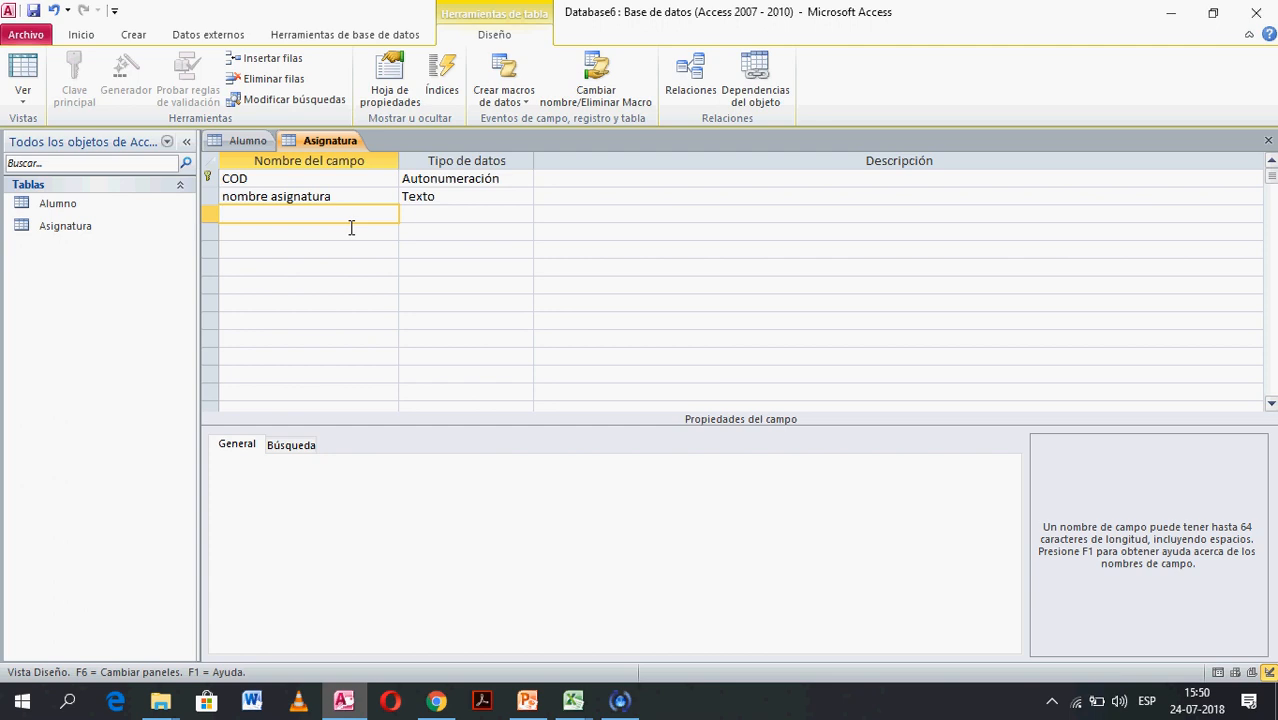
# - Add a field named creditos with the Número data type to the Asignatura table
pyautogui.write('creditos')
pyautogui.press('Tab')
pyautogui.click(523, 214)
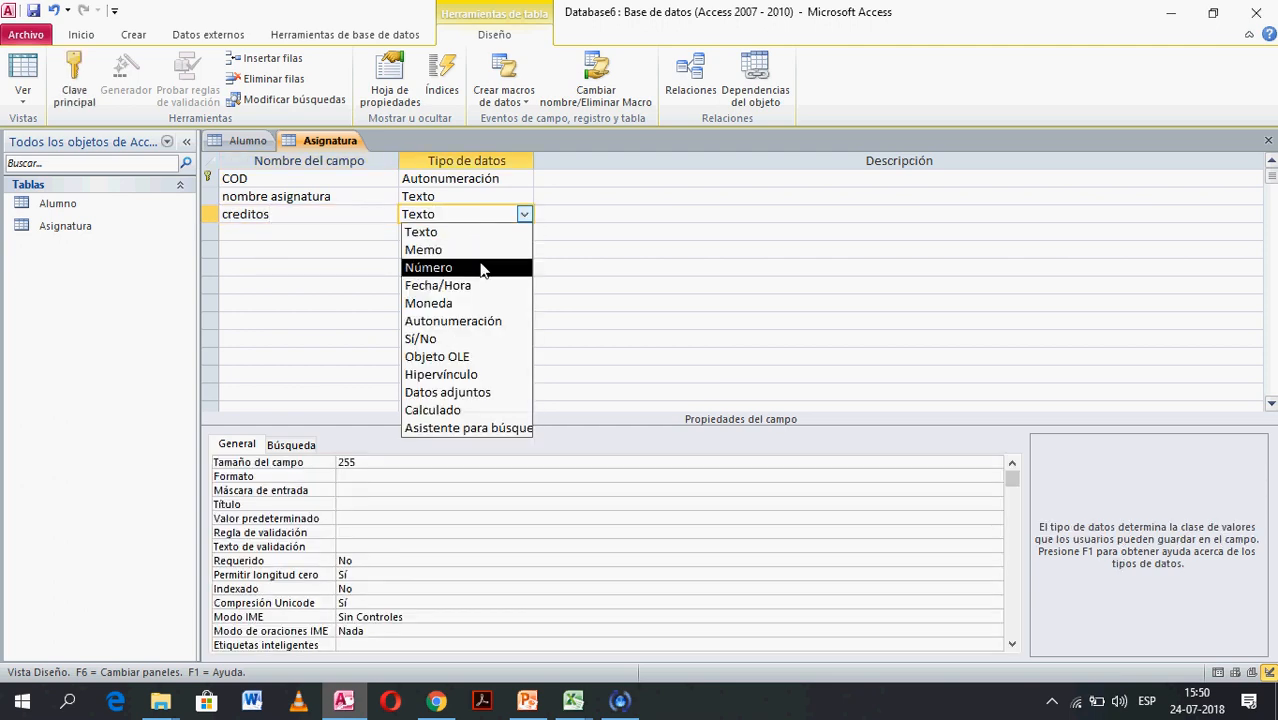
pyautogui.click(480, 268)
pyautogui.press('Tab')
pyautogui.press('Tab')
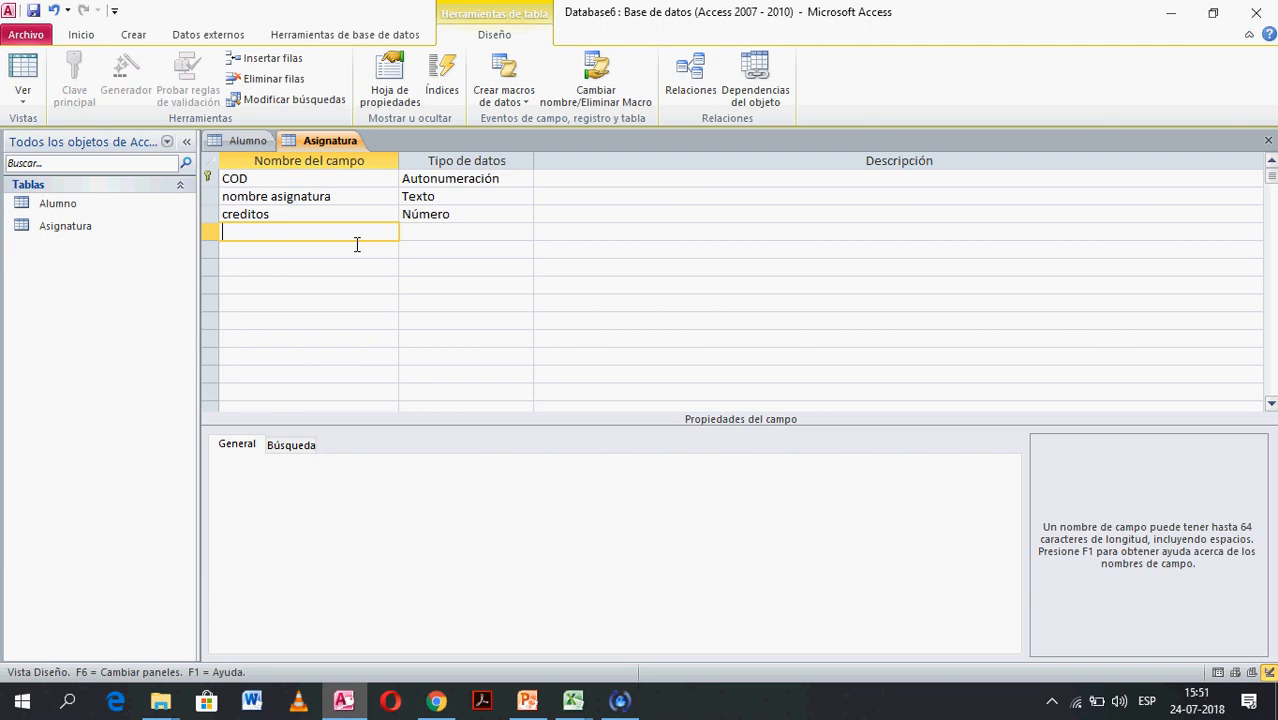
pyautogui.click(430, 285)
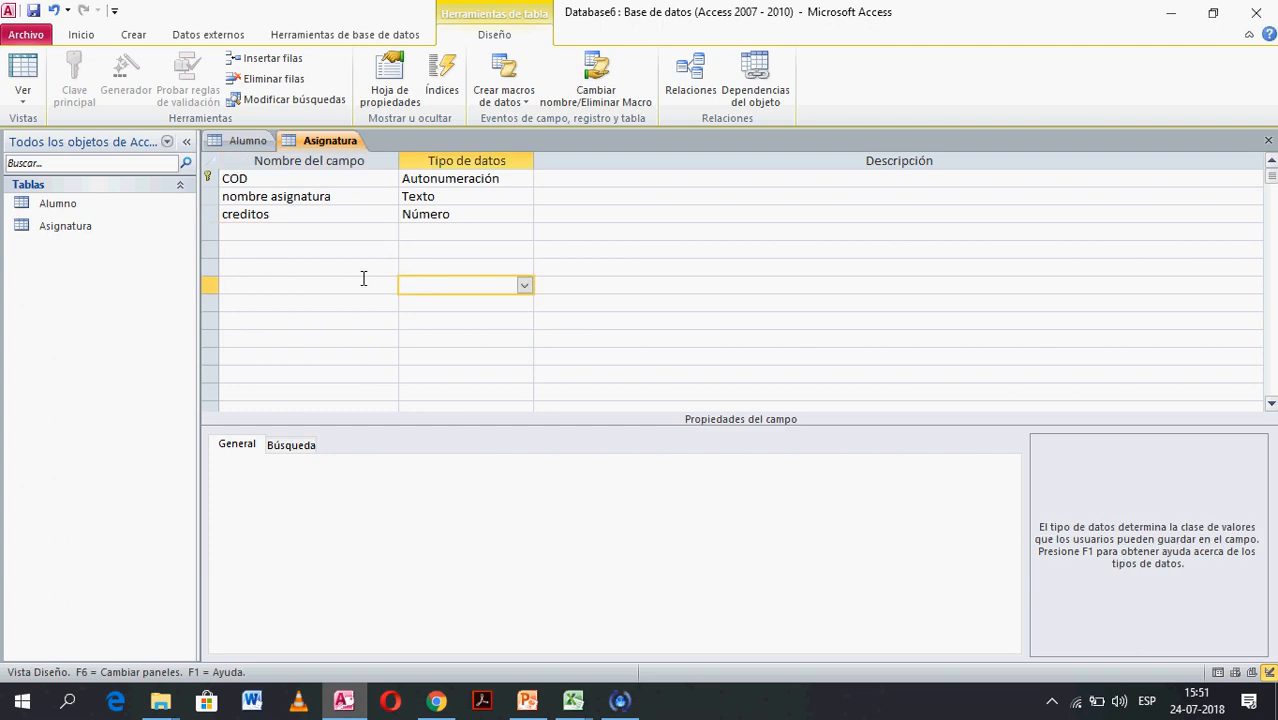
pyautogui.click(320, 258)
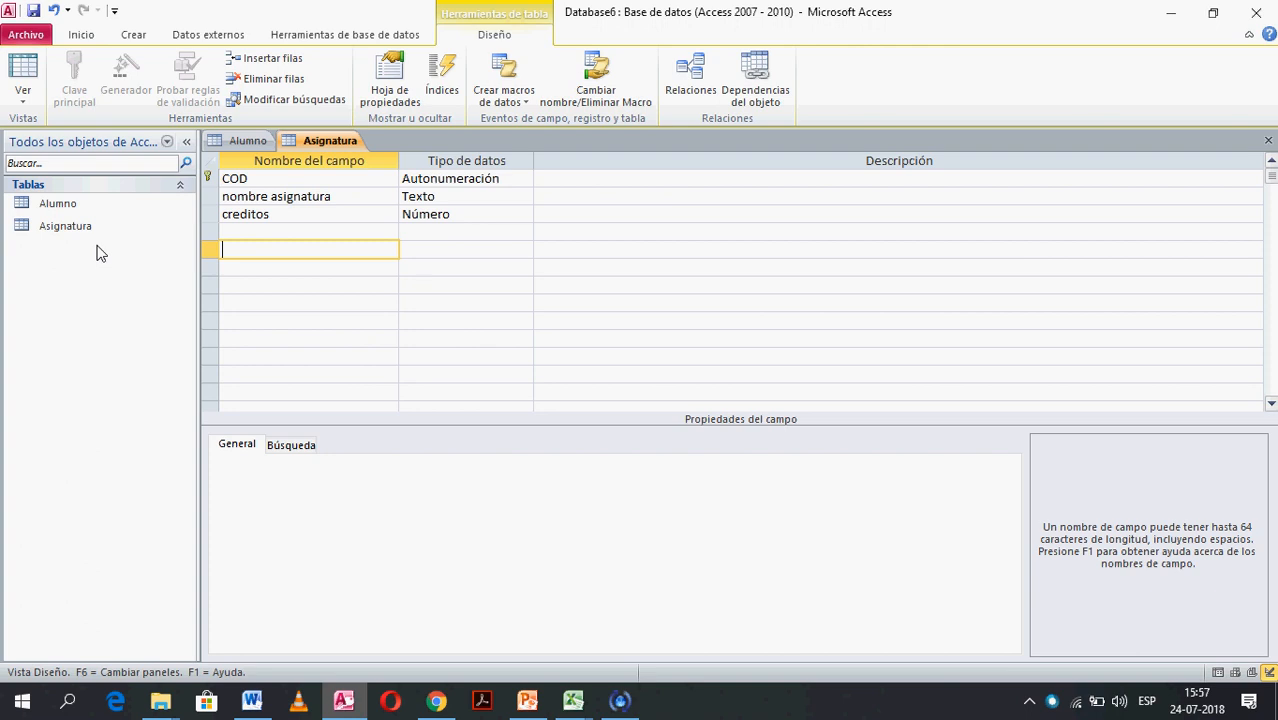
# - Create another table and switch it to Design view, saving it as Toma de Ramos
pyautogui.click(134, 37)
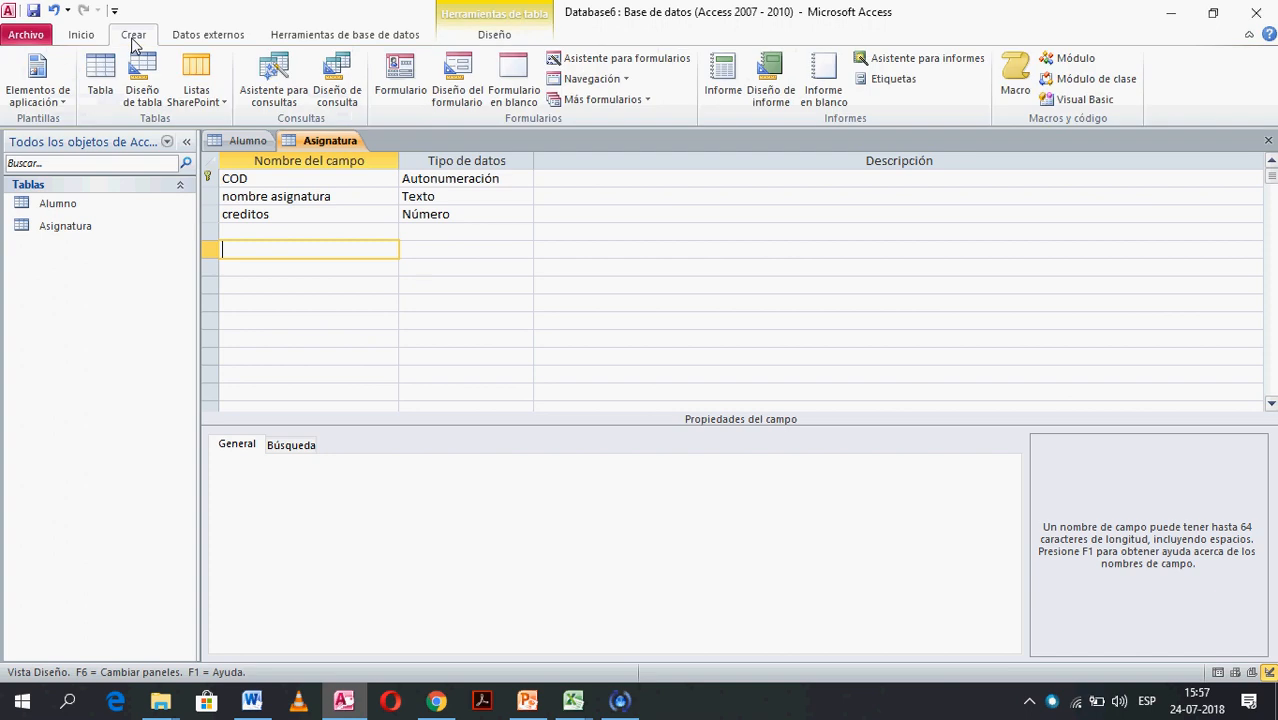
pyautogui.click(108, 91)
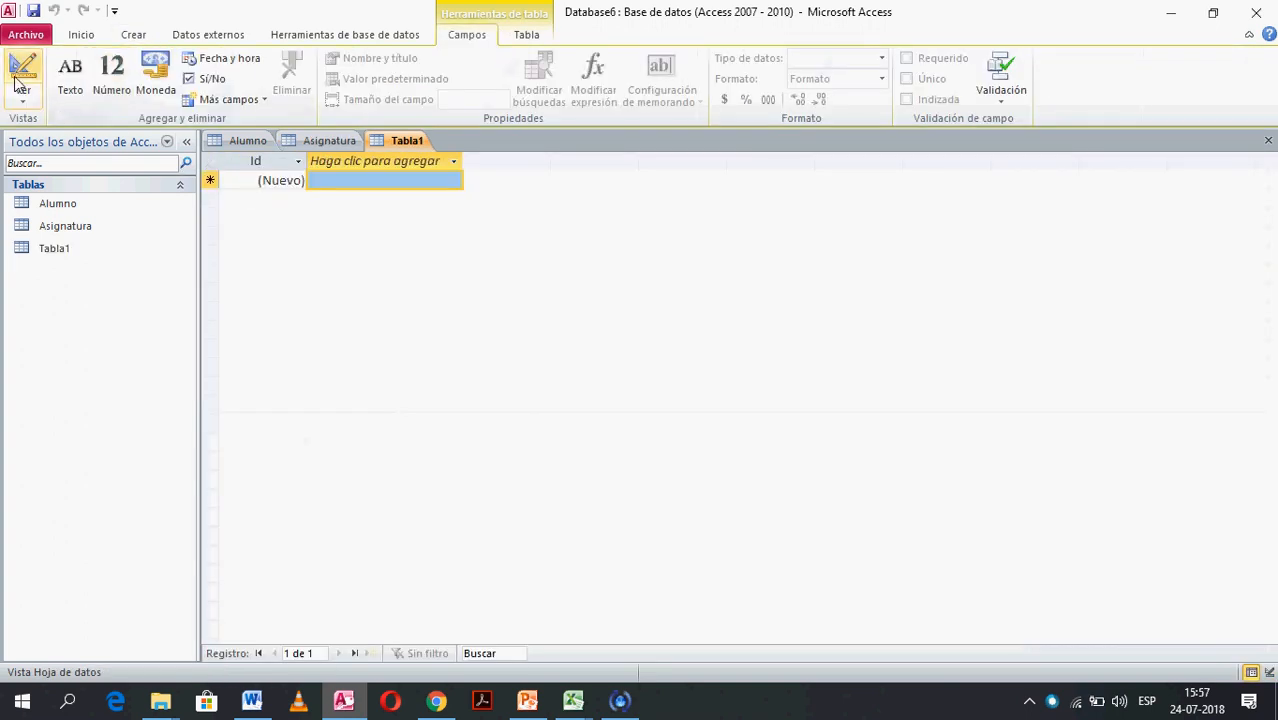
pyautogui.click(20, 85)
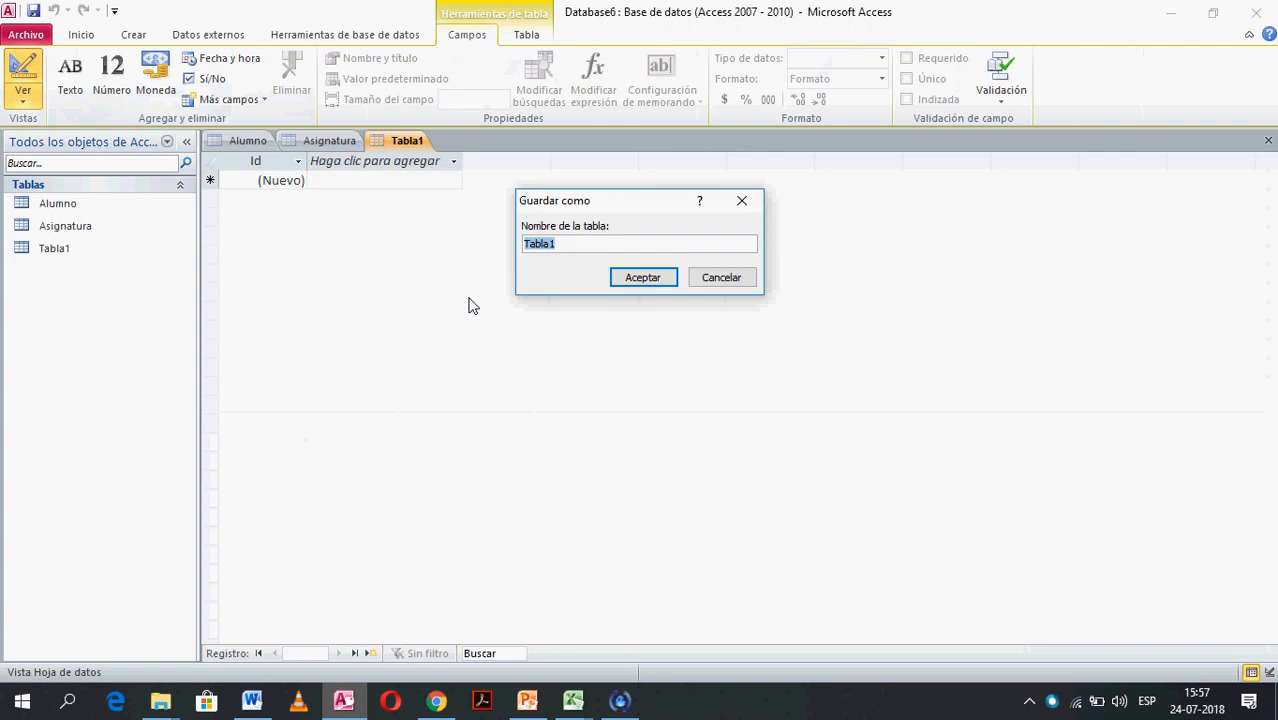
pyautogui.write('toma de ramos')
pyautogui.press('BackSpace')
pyautogui.press('BackSpace')
pyautogui.press('BackSpace')
pyautogui.press('BackSpace')
pyautogui.press('BackSpace')
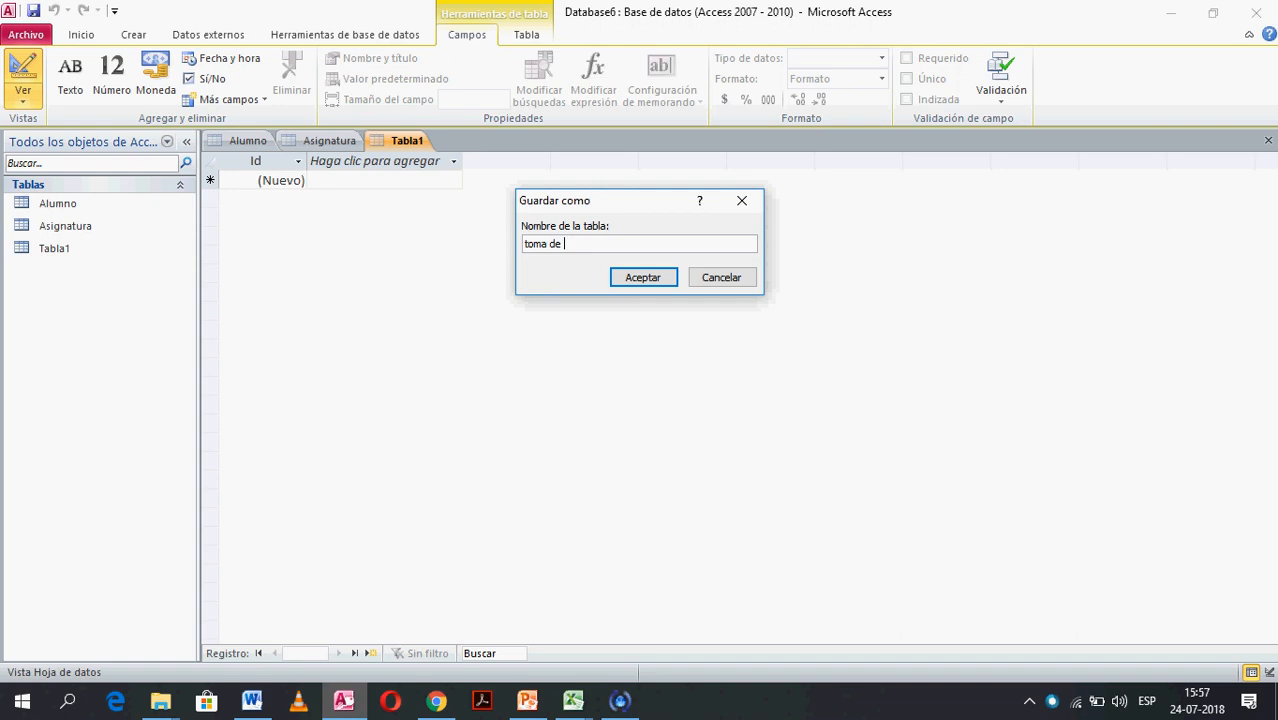
pyautogui.write('Ramos')
pyautogui.click(529, 244)
pyautogui.press('Delete')
pyautogui.write('T')
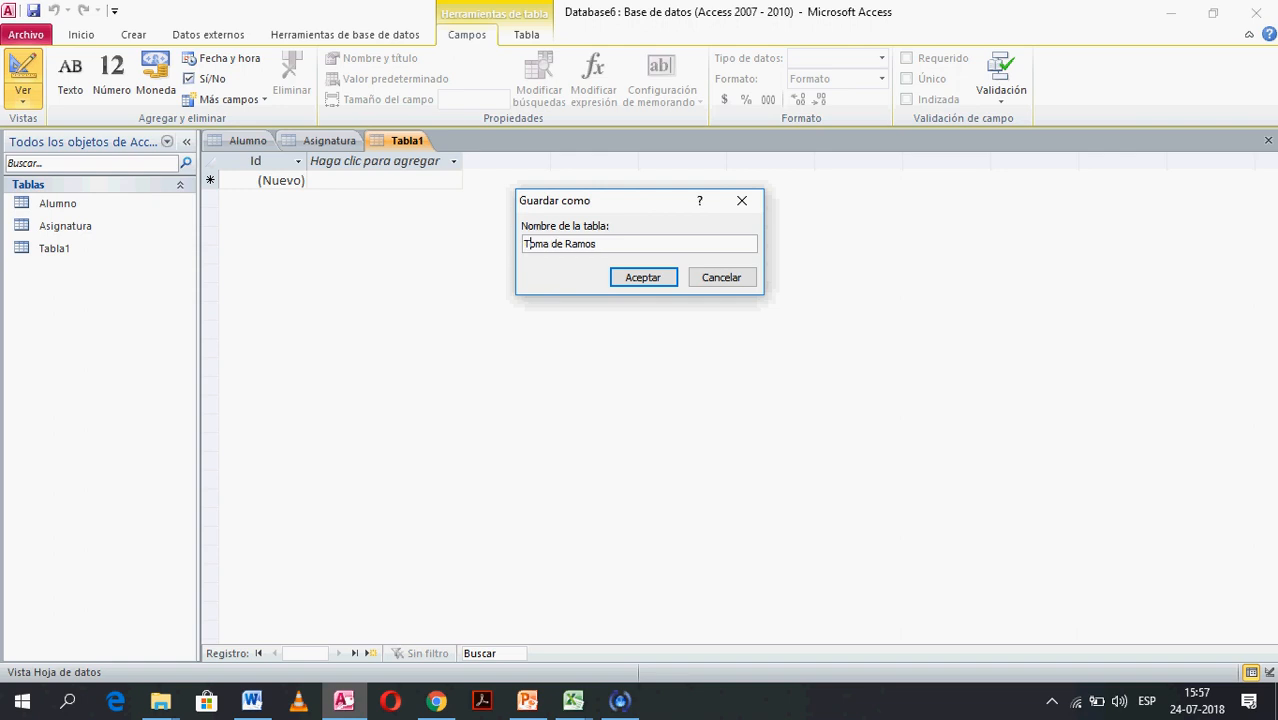
pyautogui.click(651, 279)
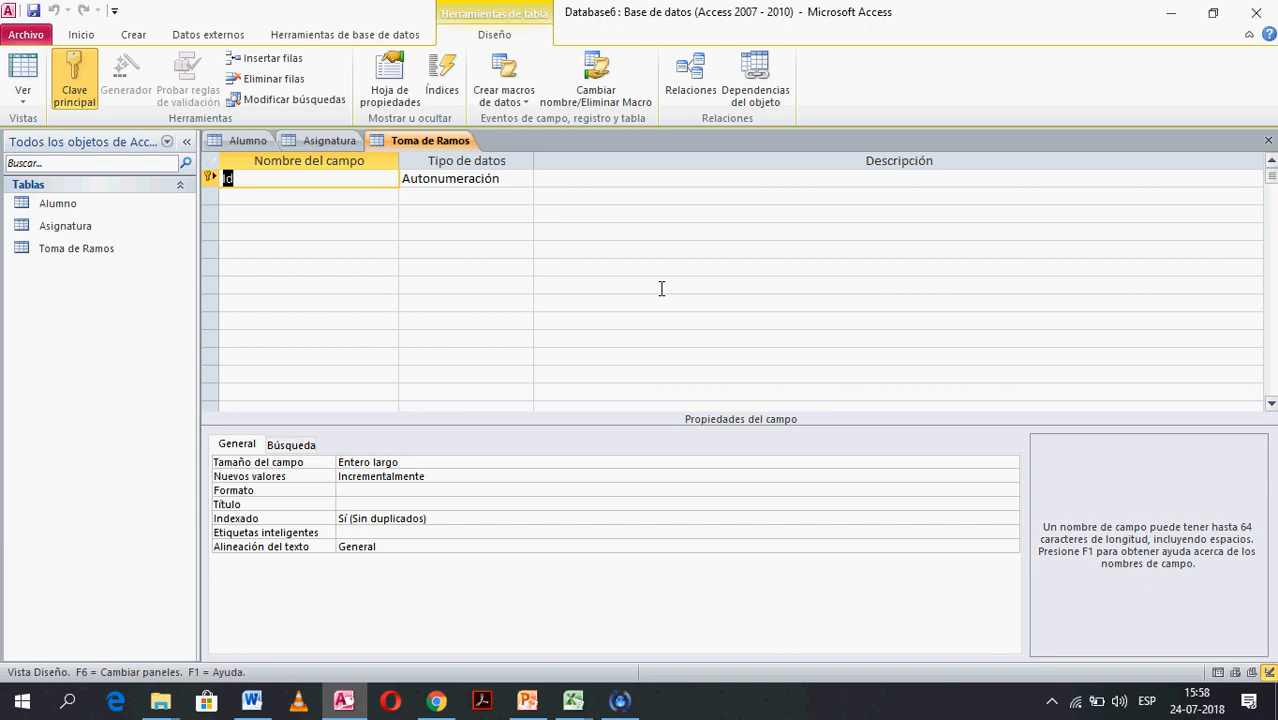
# - Add the fields rut_alumno and cod_ asignatura below Id in the Toma de Ramos table, both as Texto
pyautogui.click(396, 199)
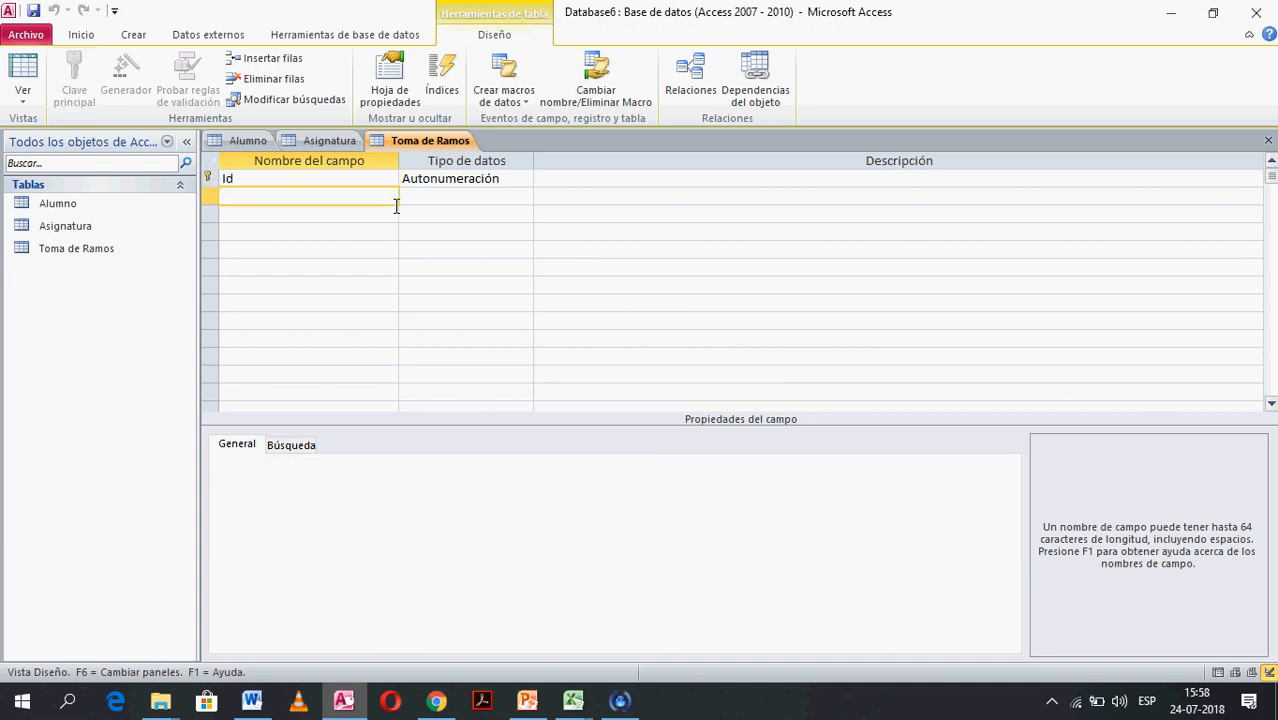
pyautogui.write('rut_alumno')
pyautogui.click(352, 222)
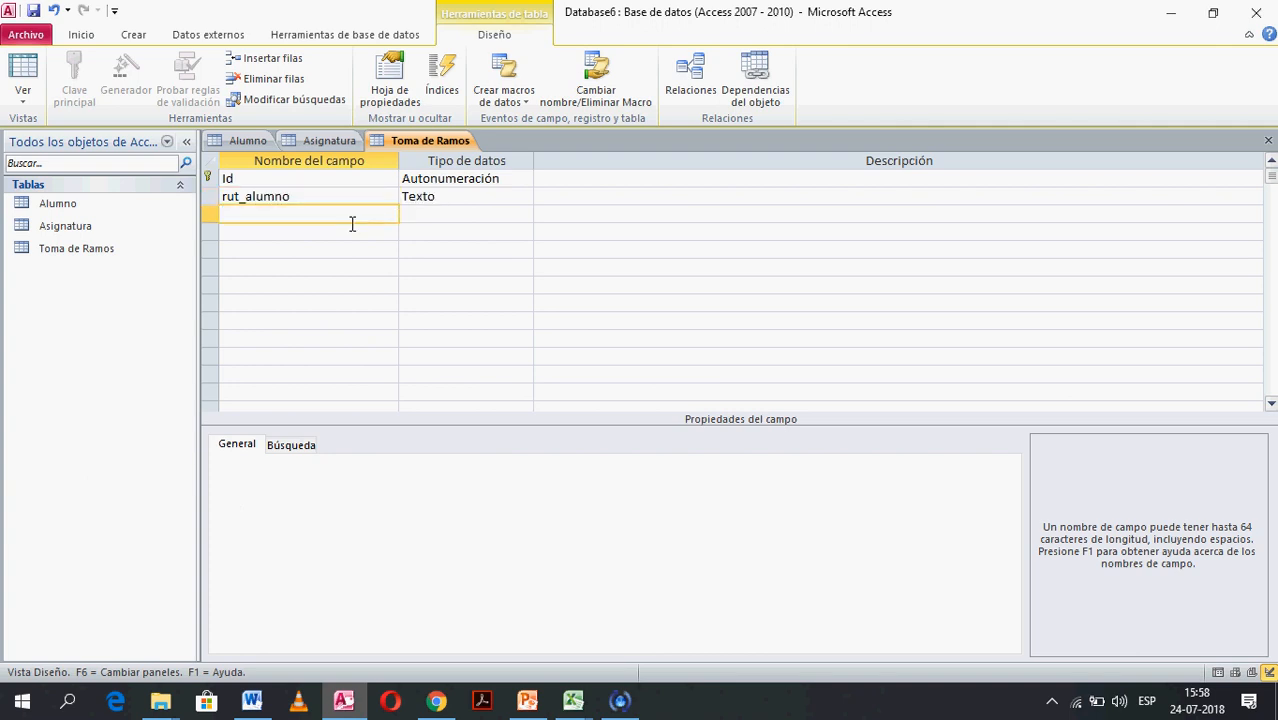
pyautogui.write('cod')
pyautogui.write('_ asignatura')
pyautogui.click(433, 266)
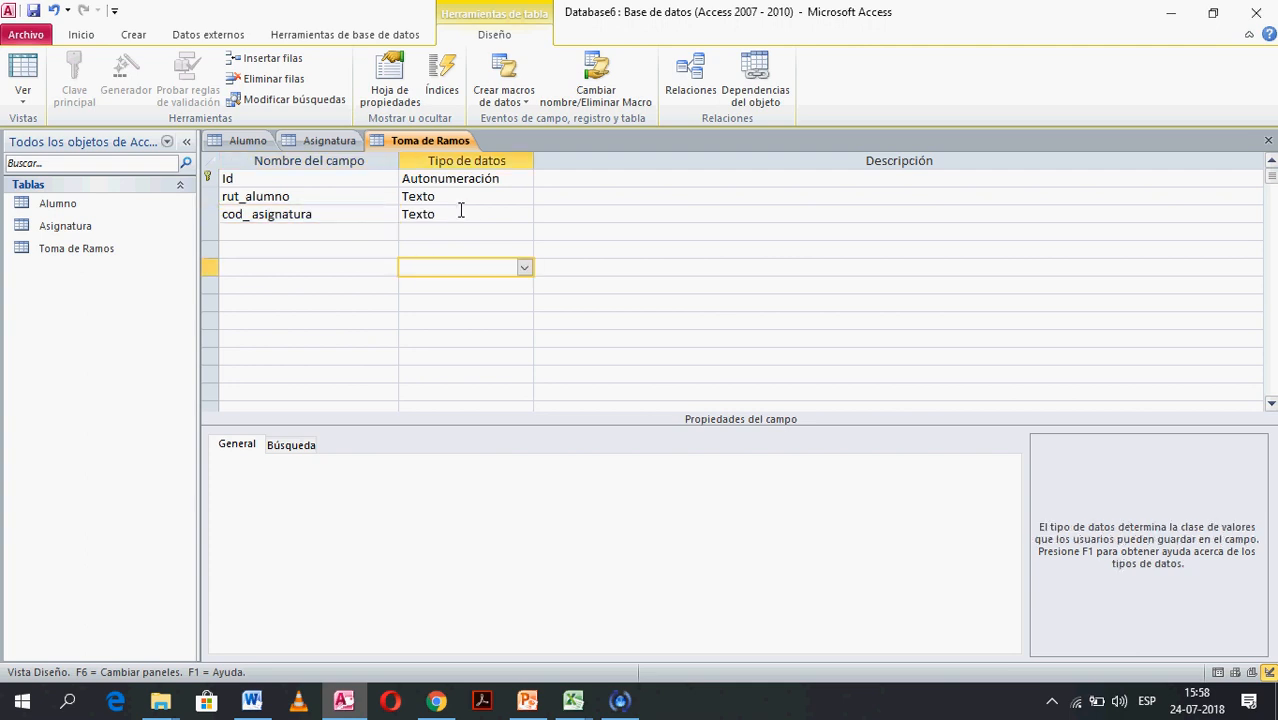
# - Check the field types in the Asignatura table and set cod_ asignatura in Toma de Ramos to Número
pyautogui.click(461, 201)
pyautogui.click(462, 220)
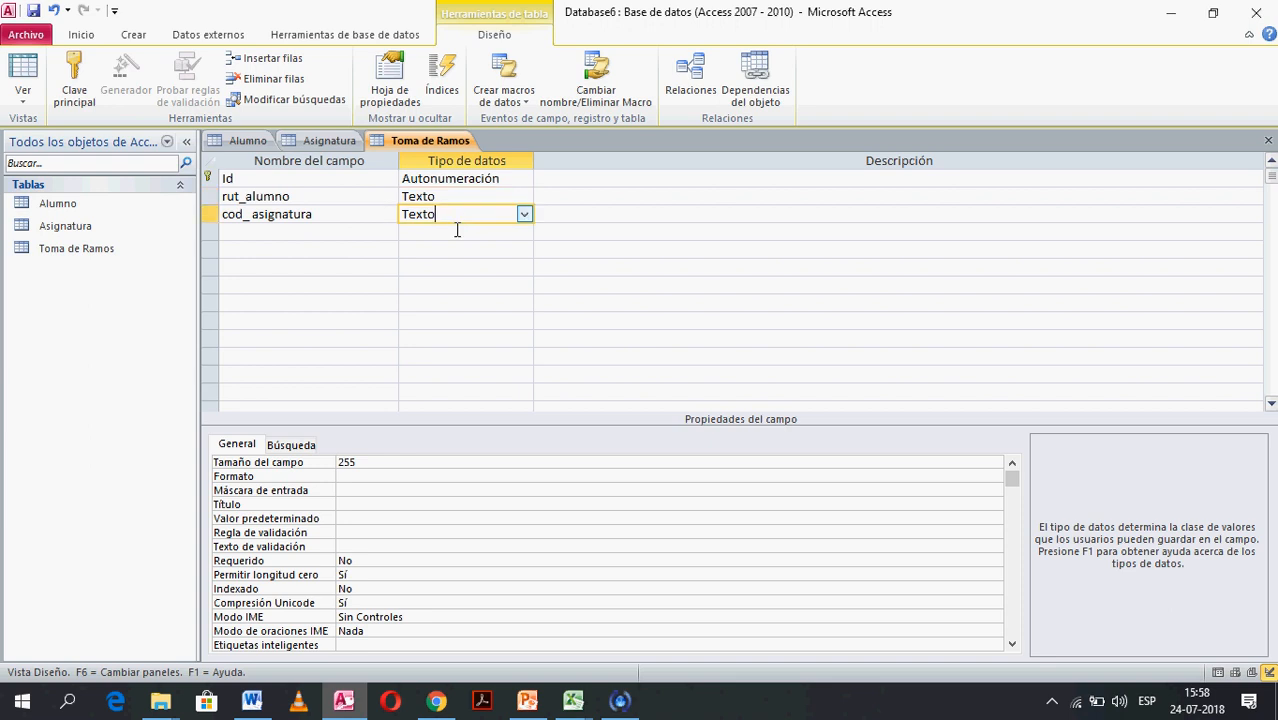
pyautogui.click(88, 232)
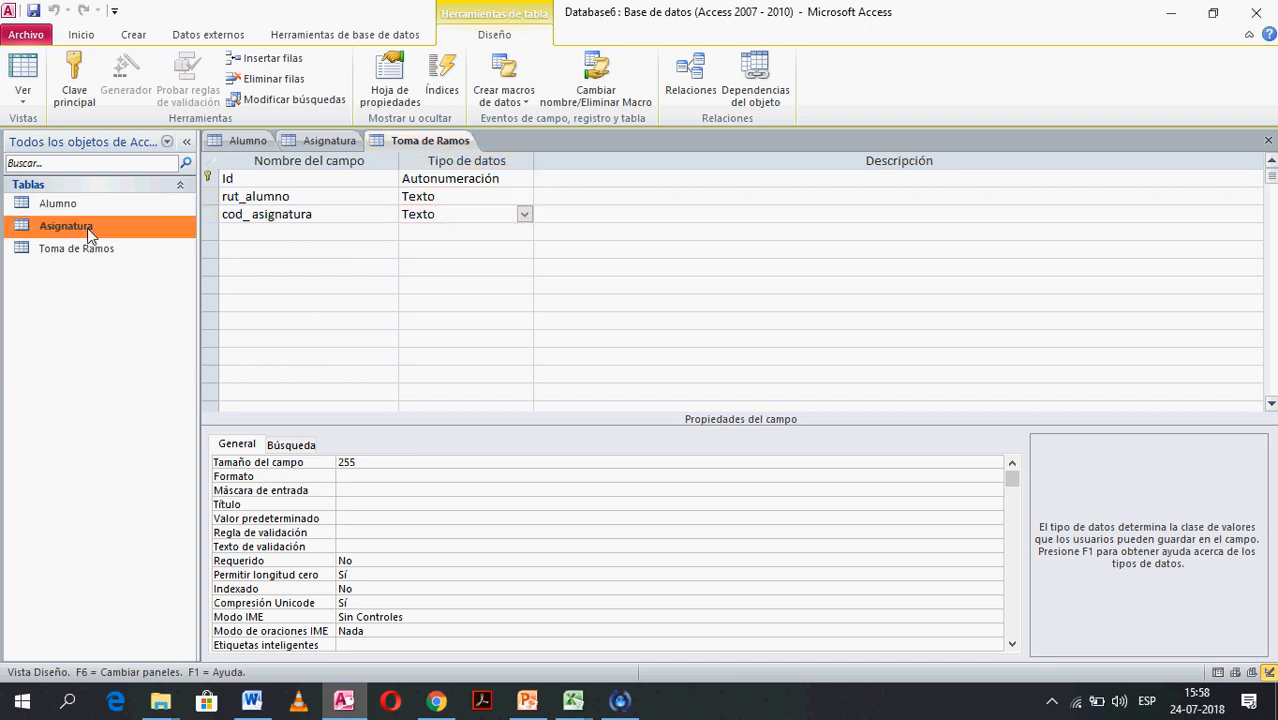
pyautogui.click(333, 142)
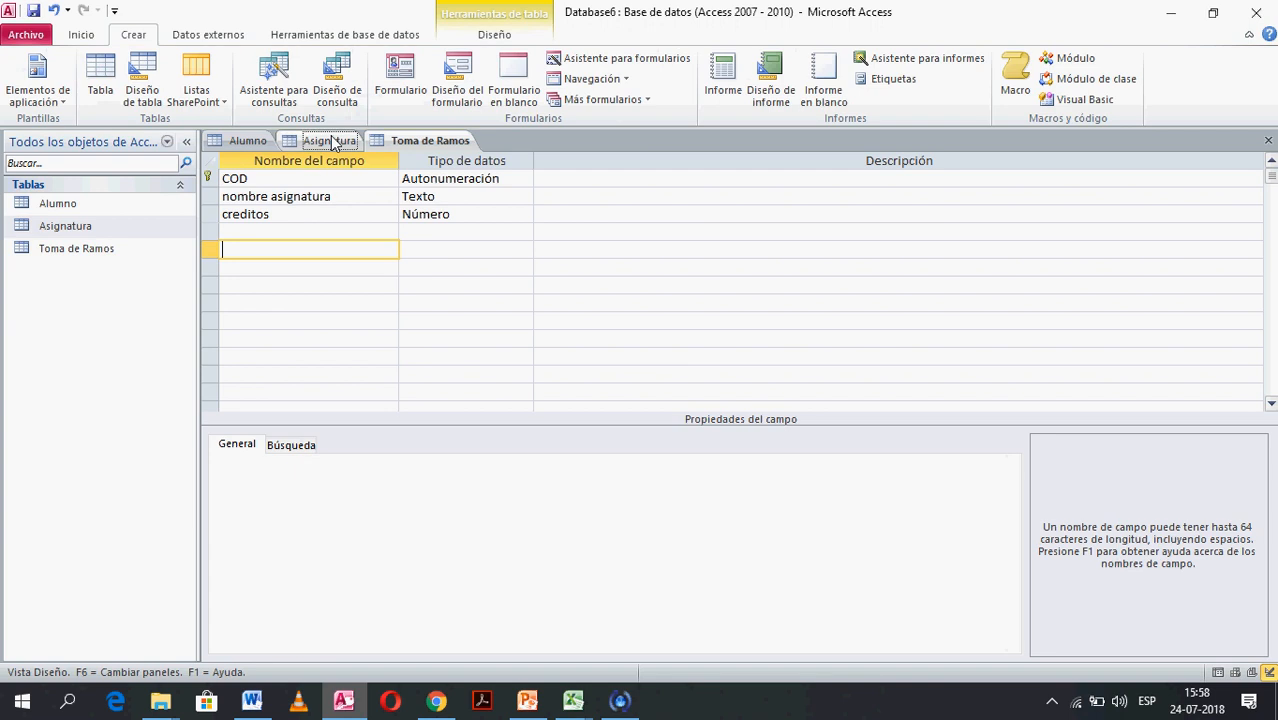
pyautogui.click(115, 255)
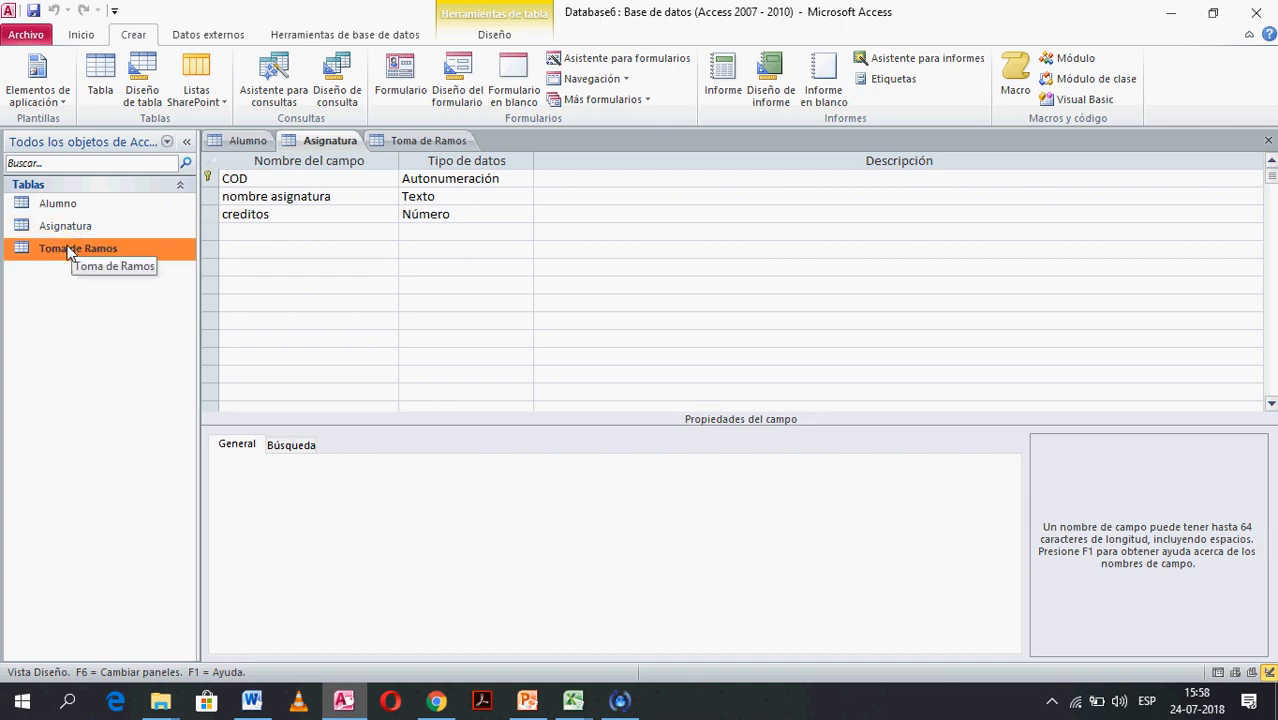
pyautogui.click(432, 142)
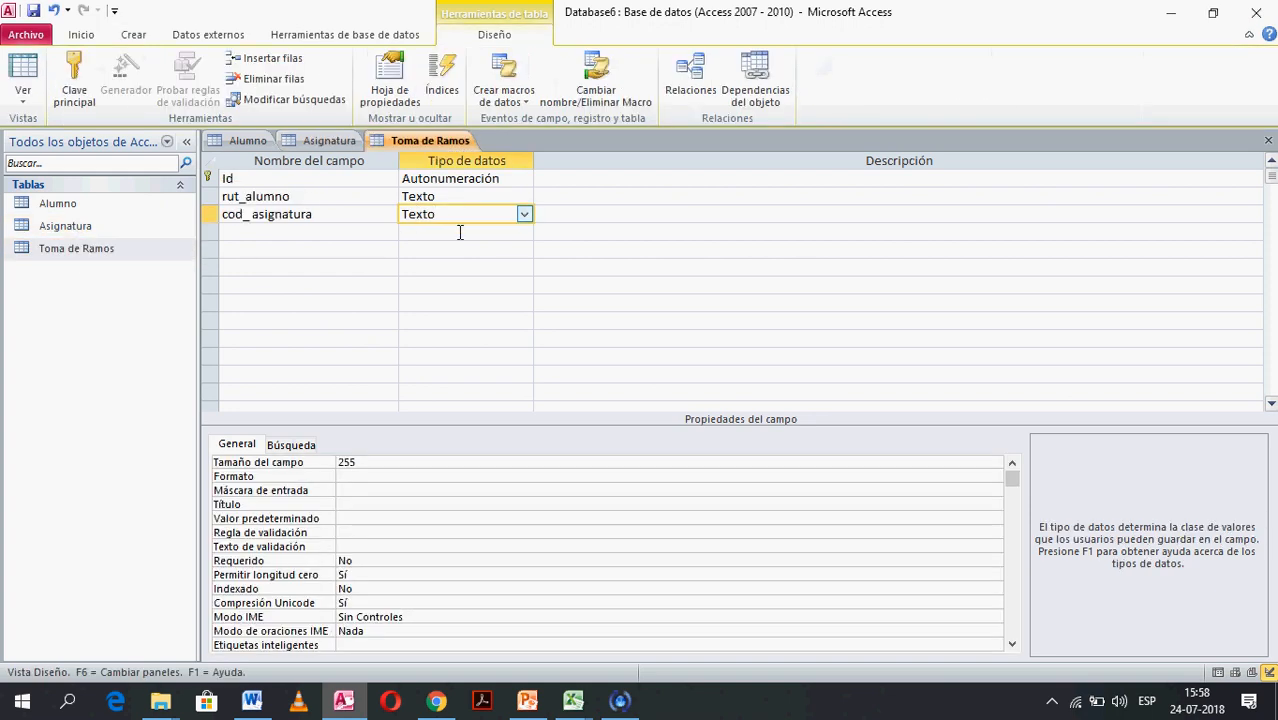
pyautogui.click(524, 214)
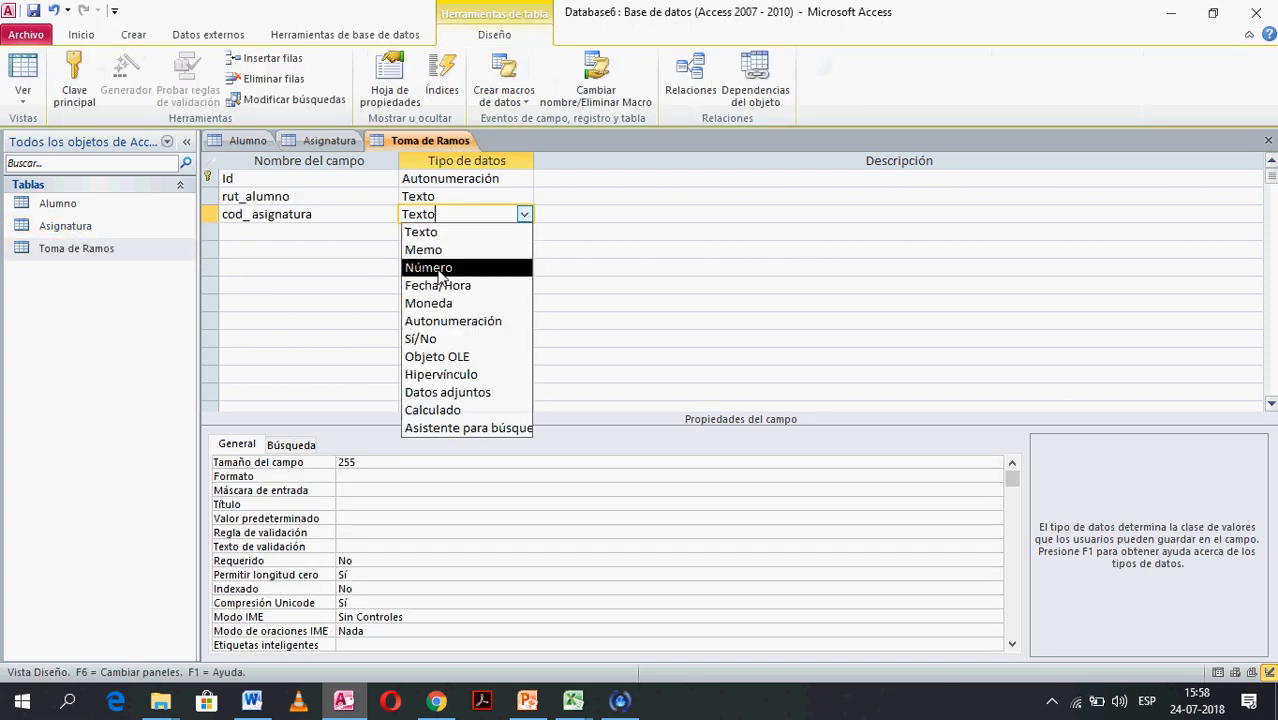
pyautogui.click(439, 268)
pyautogui.click(427, 290)
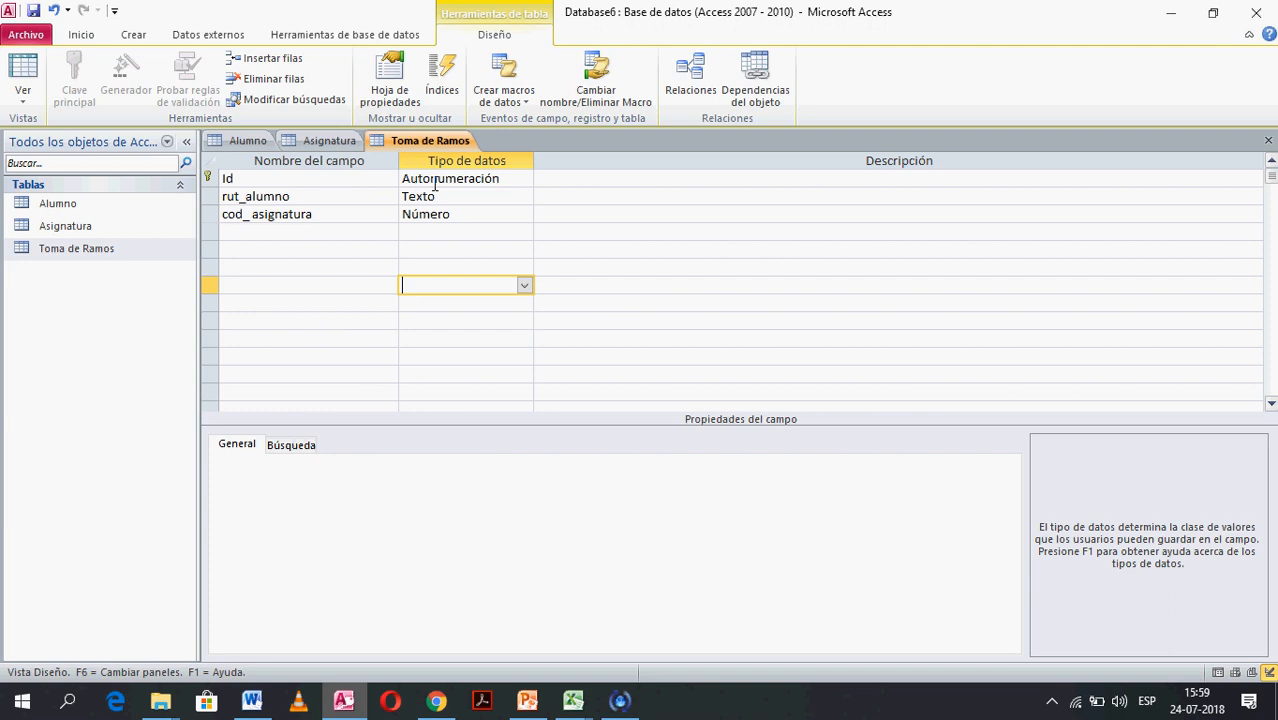
# - Change the data type of the Id field in Toma de Ramos to Fecha/Hora and back to Autonumeración
pyautogui.click(515, 185)
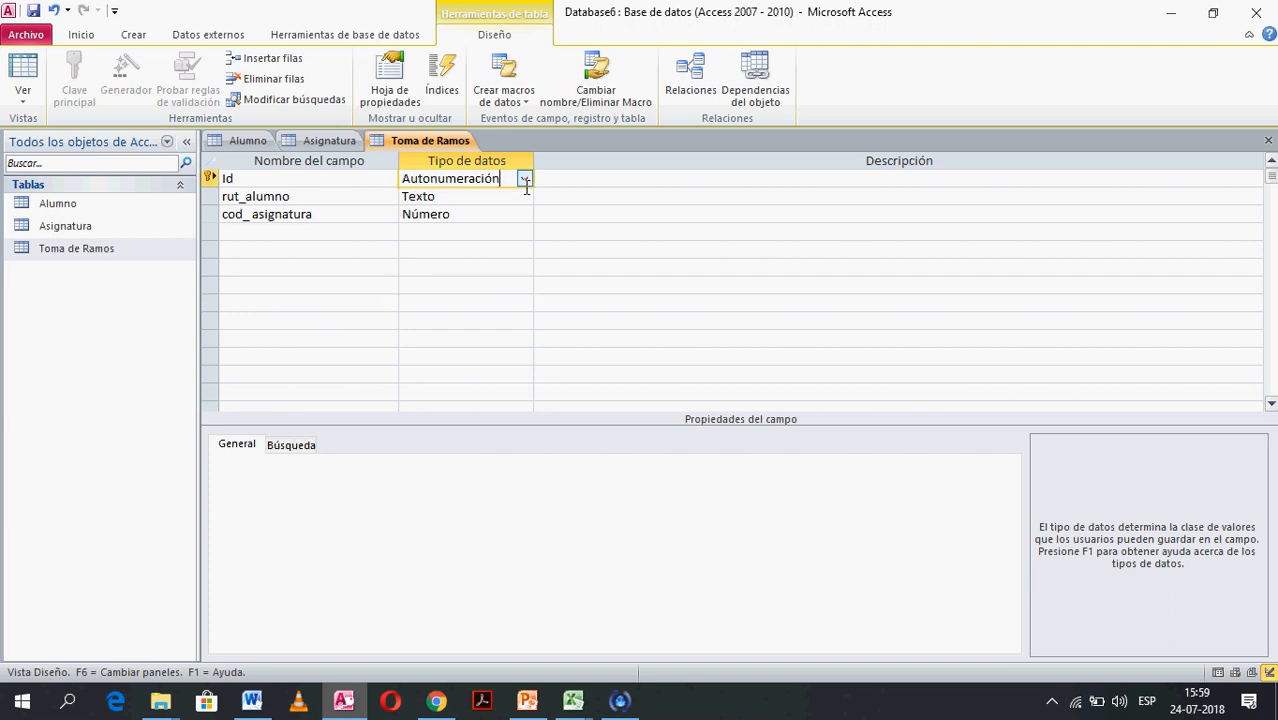
pyautogui.click(524, 180)
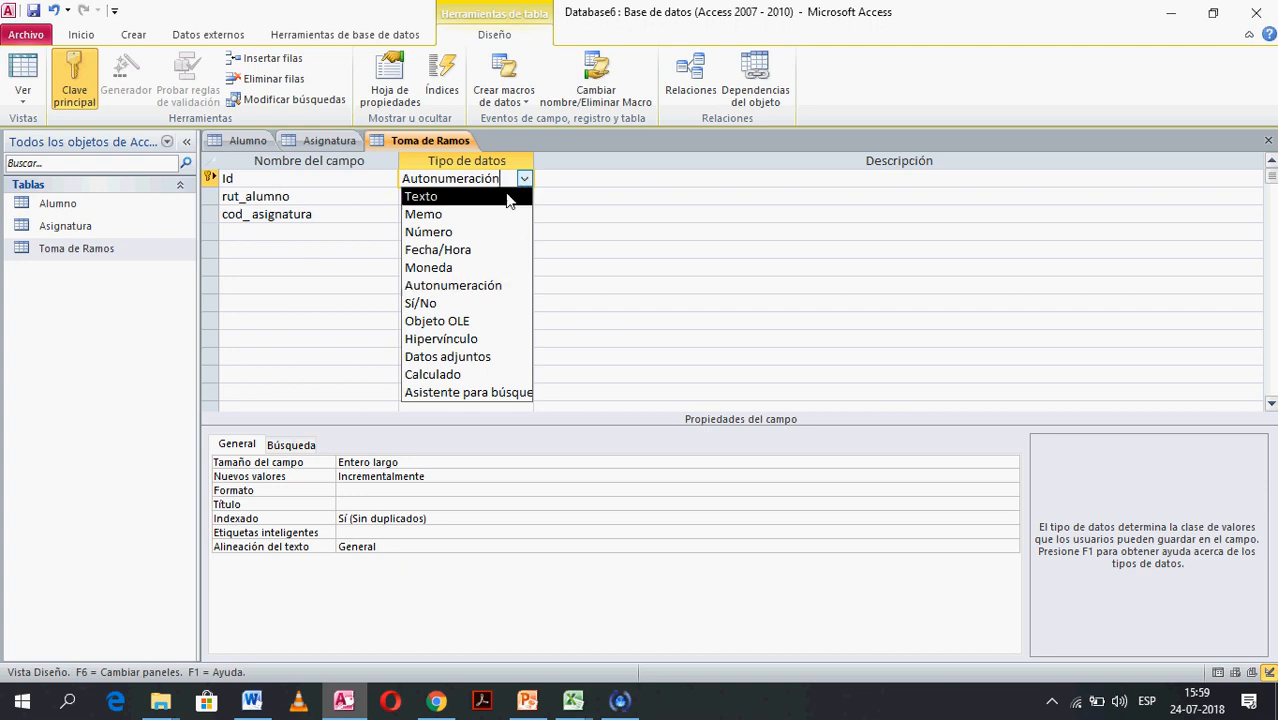
pyautogui.click(472, 252)
pyautogui.click(450, 270)
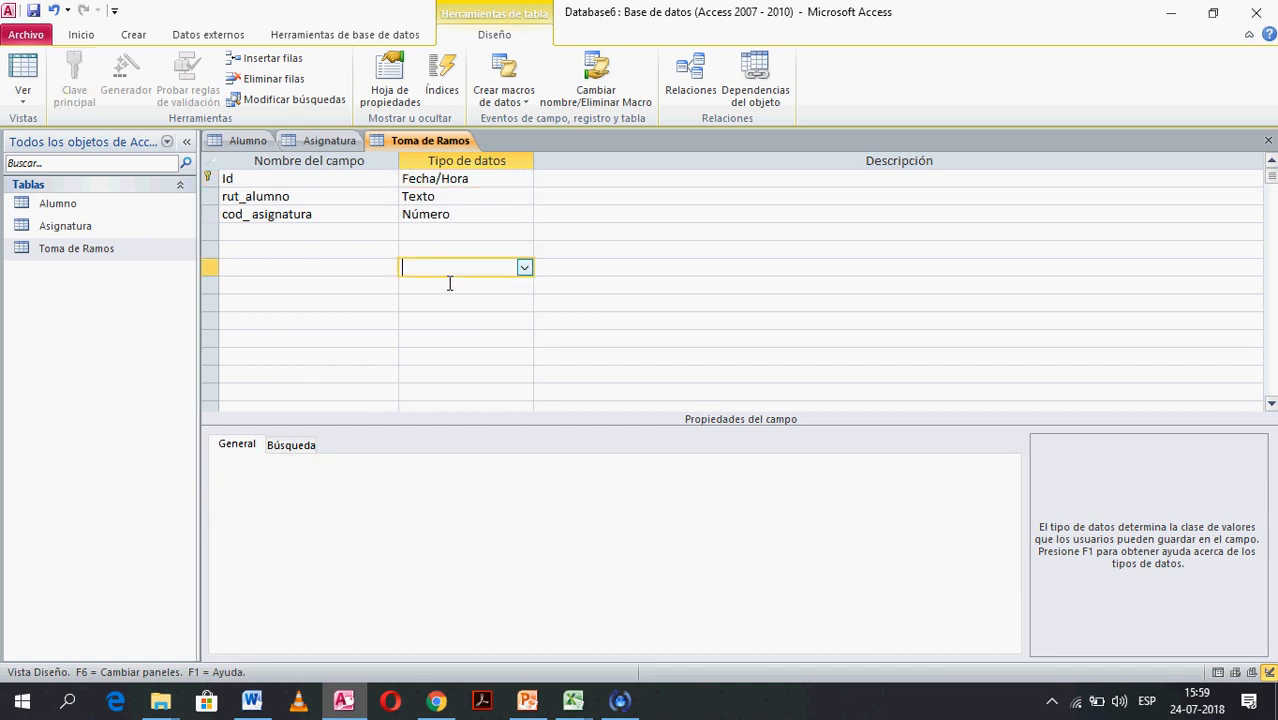
pyautogui.click(490, 188)
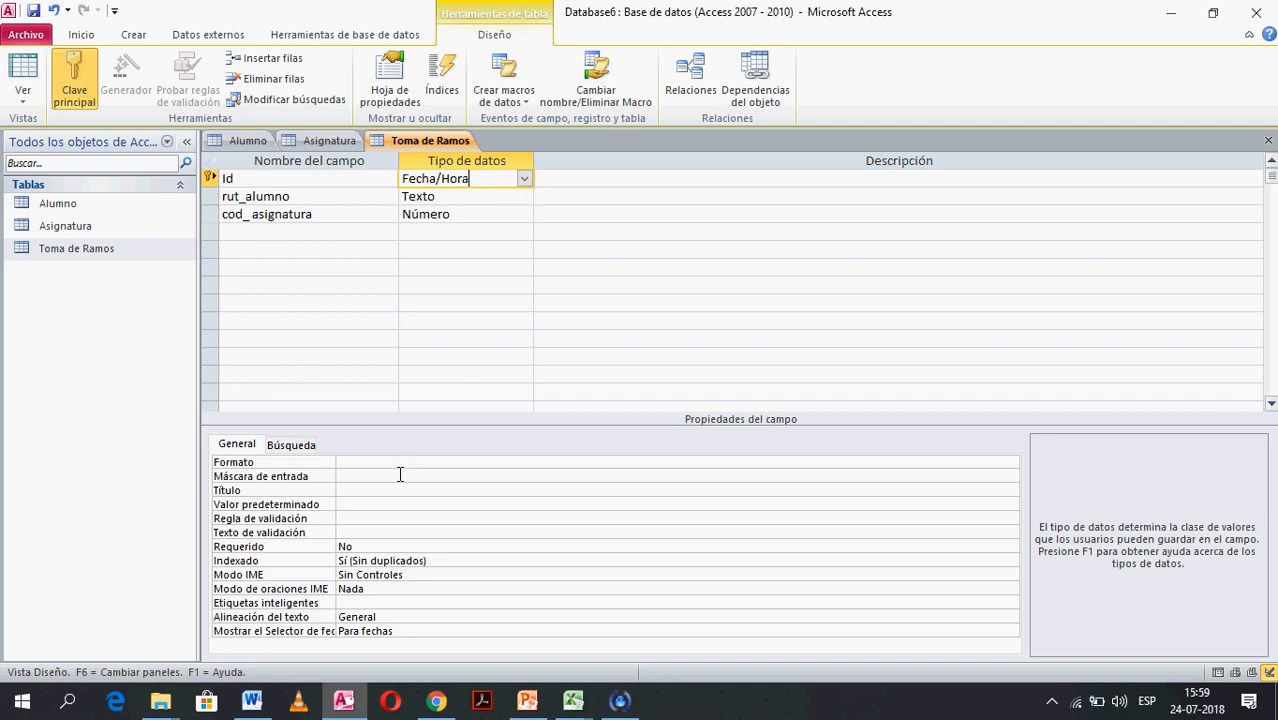
pyautogui.click(475, 333)
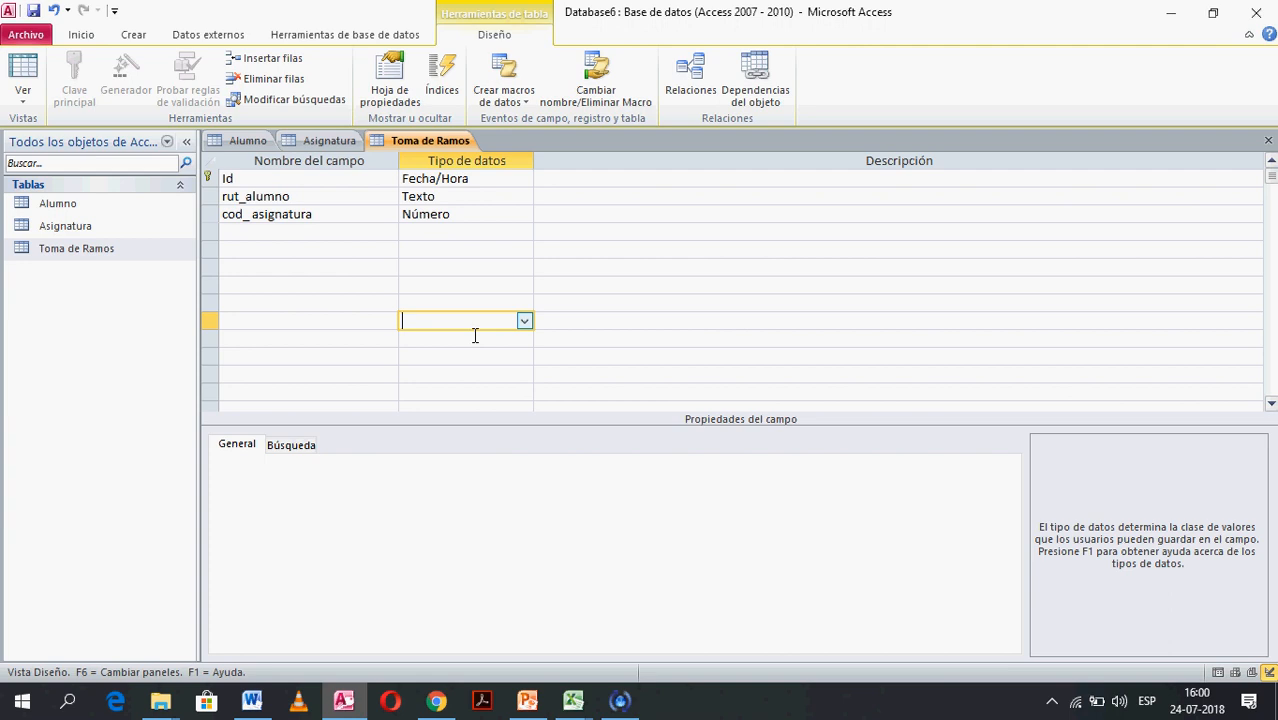
pyautogui.click(525, 182)
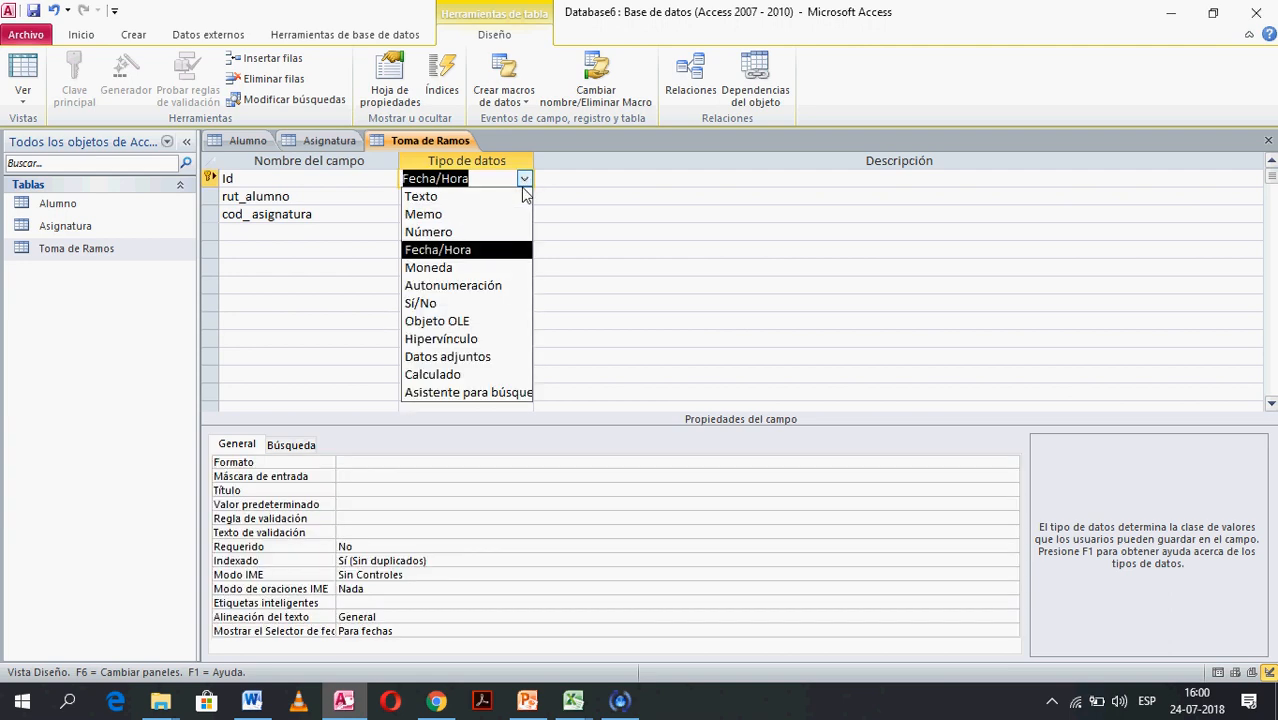
pyautogui.click(465, 286)
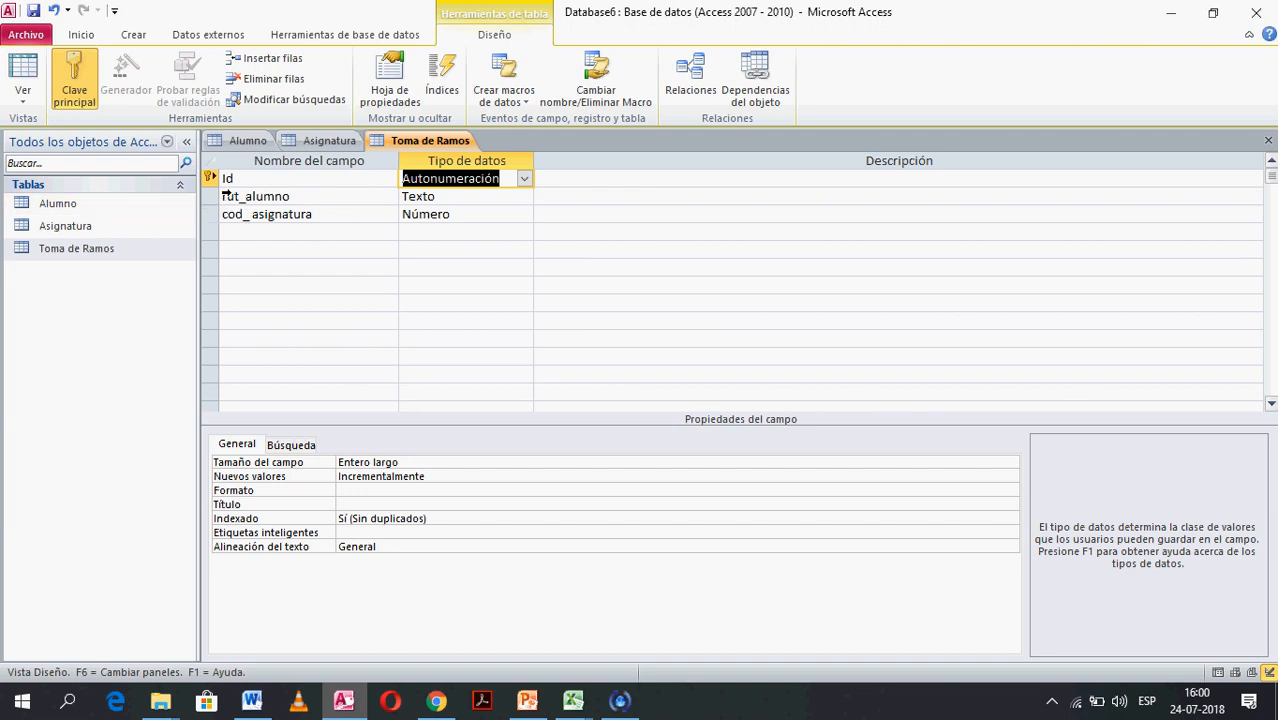
# - Remove the primary key from the Id field of Toma de Ramos and assign it to rut_alumno
pyautogui.rightClick(210, 181)
pyautogui.click(241, 197)
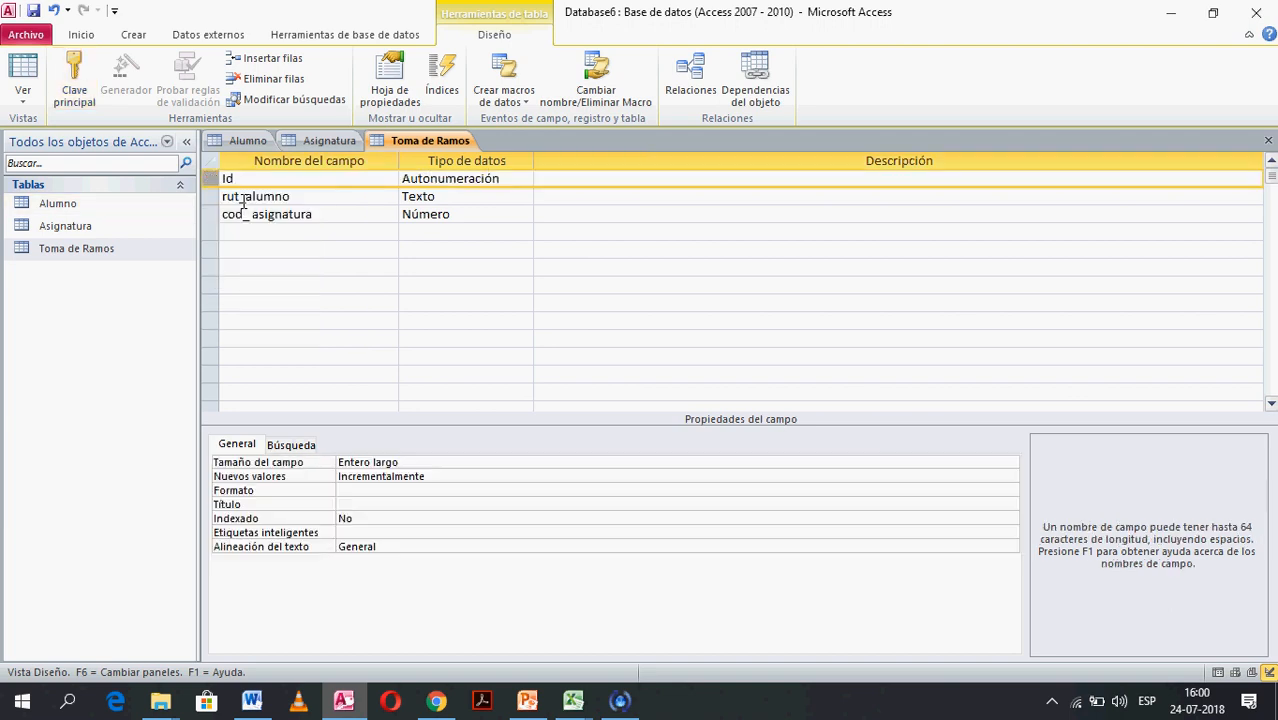
pyautogui.rightClick(211, 198)
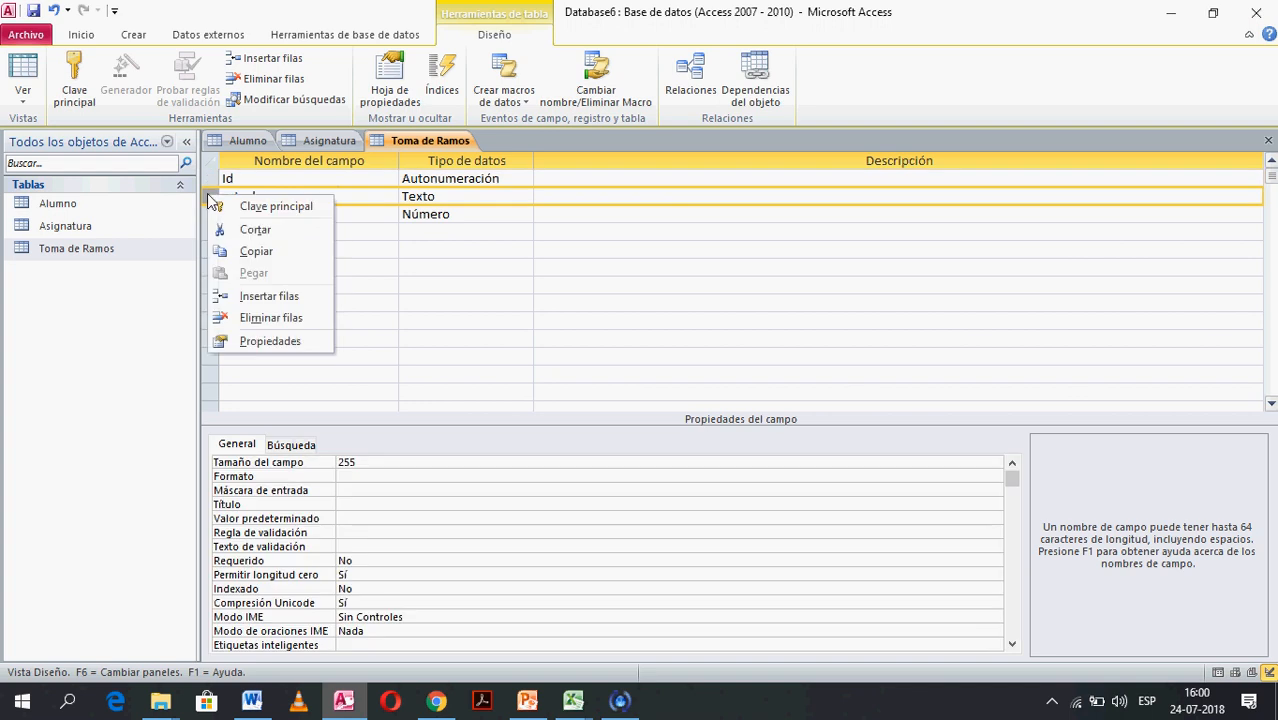
pyautogui.click(250, 206)
# - Try the primary key on cod_ asignatura instead of rut_alumno in Toma de Ramos, and remove it again
pyautogui.click(210, 217)
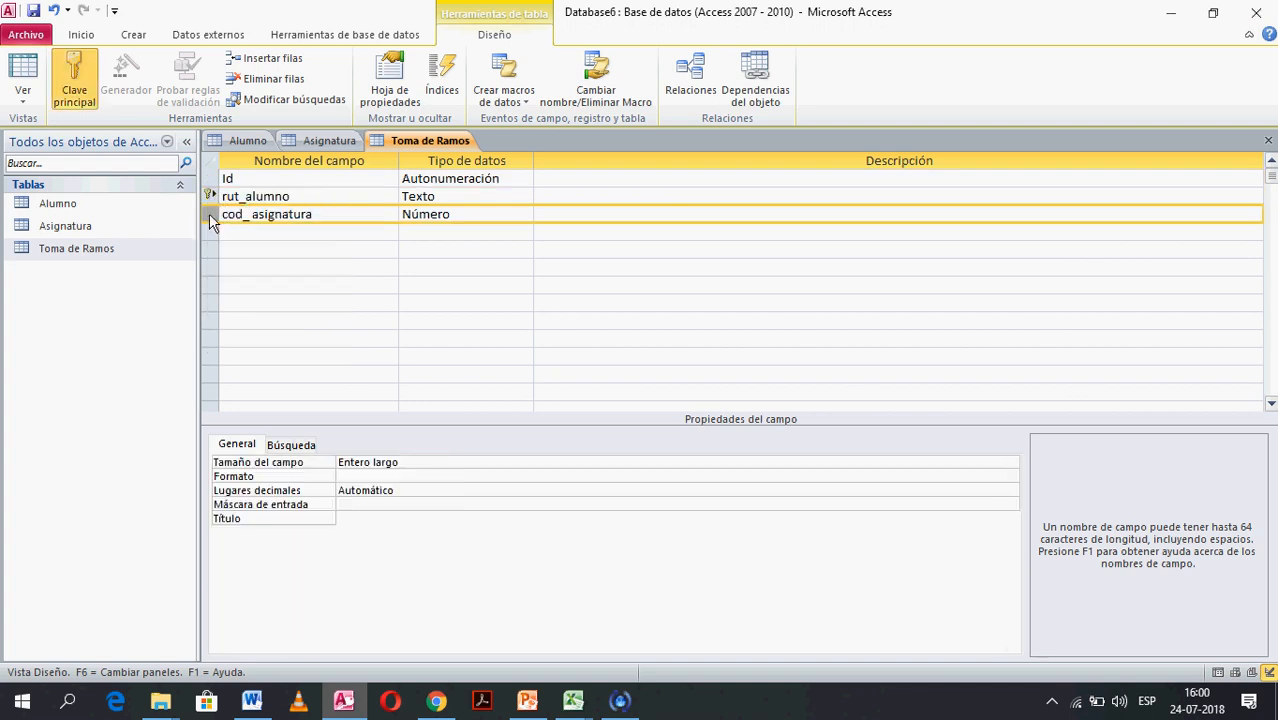
pyautogui.rightClick(210, 219)
pyautogui.click(252, 228)
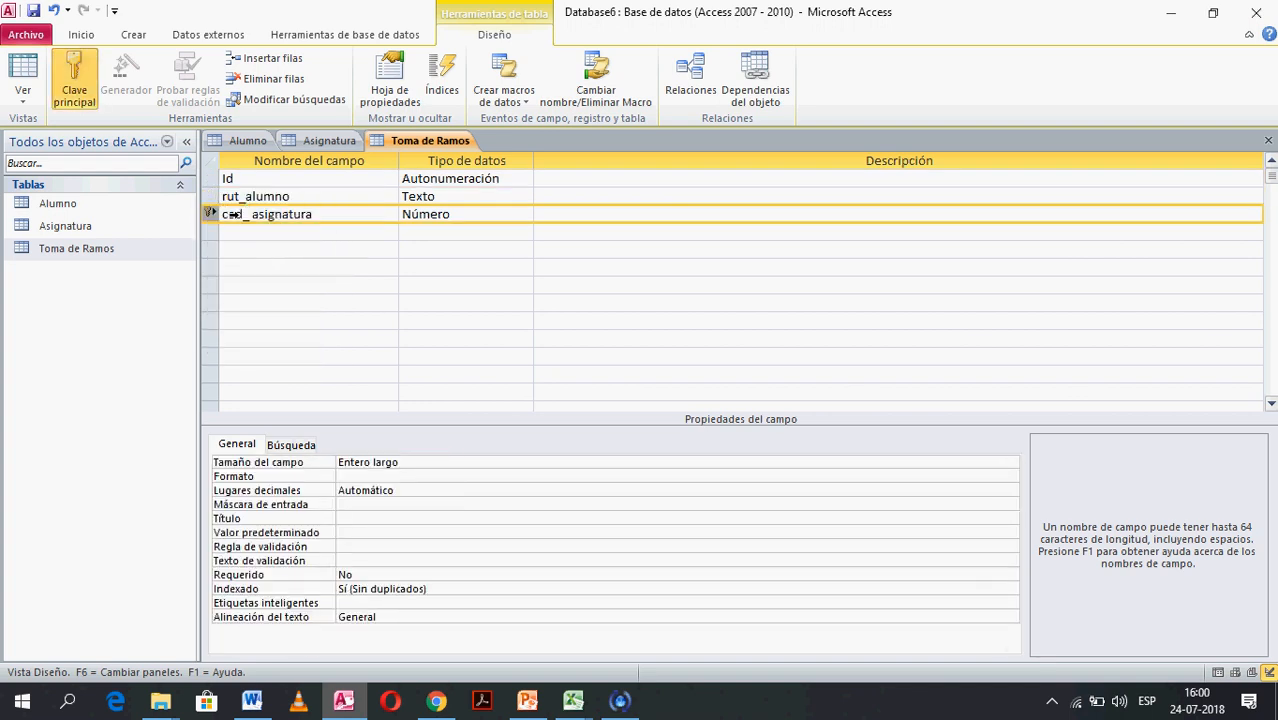
pyautogui.rightClick(212, 198)
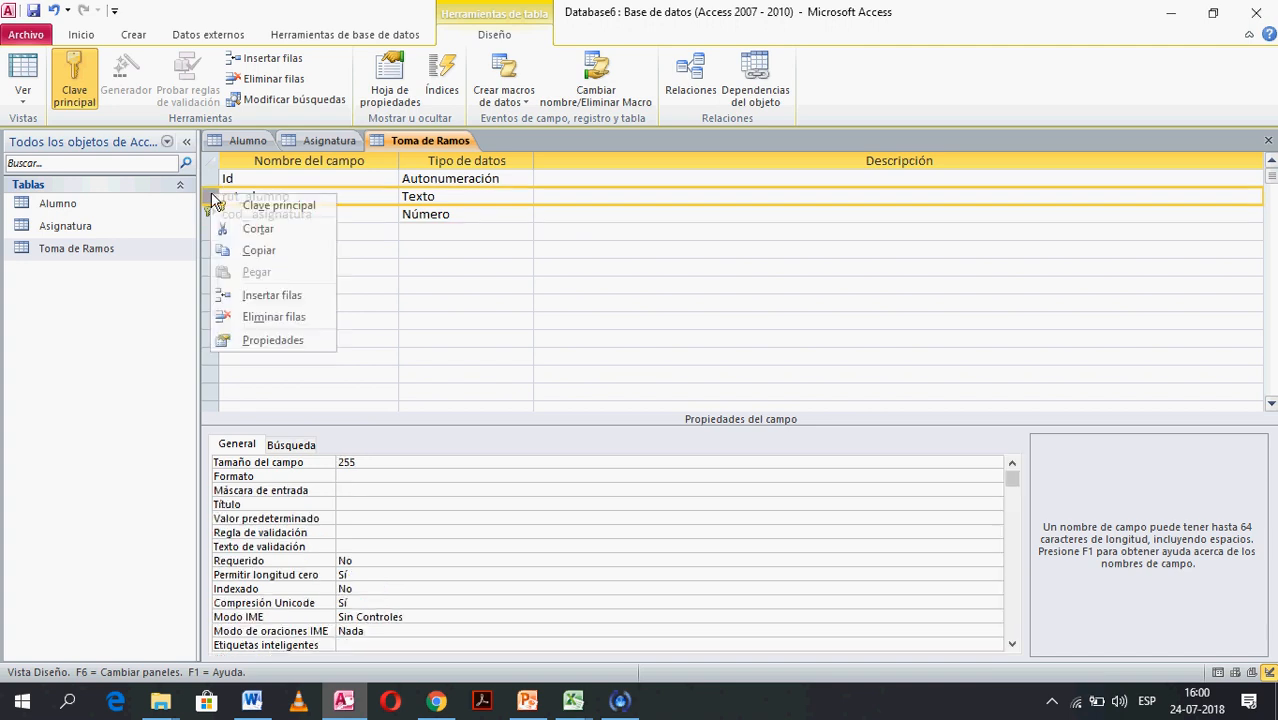
pyautogui.click(388, 287)
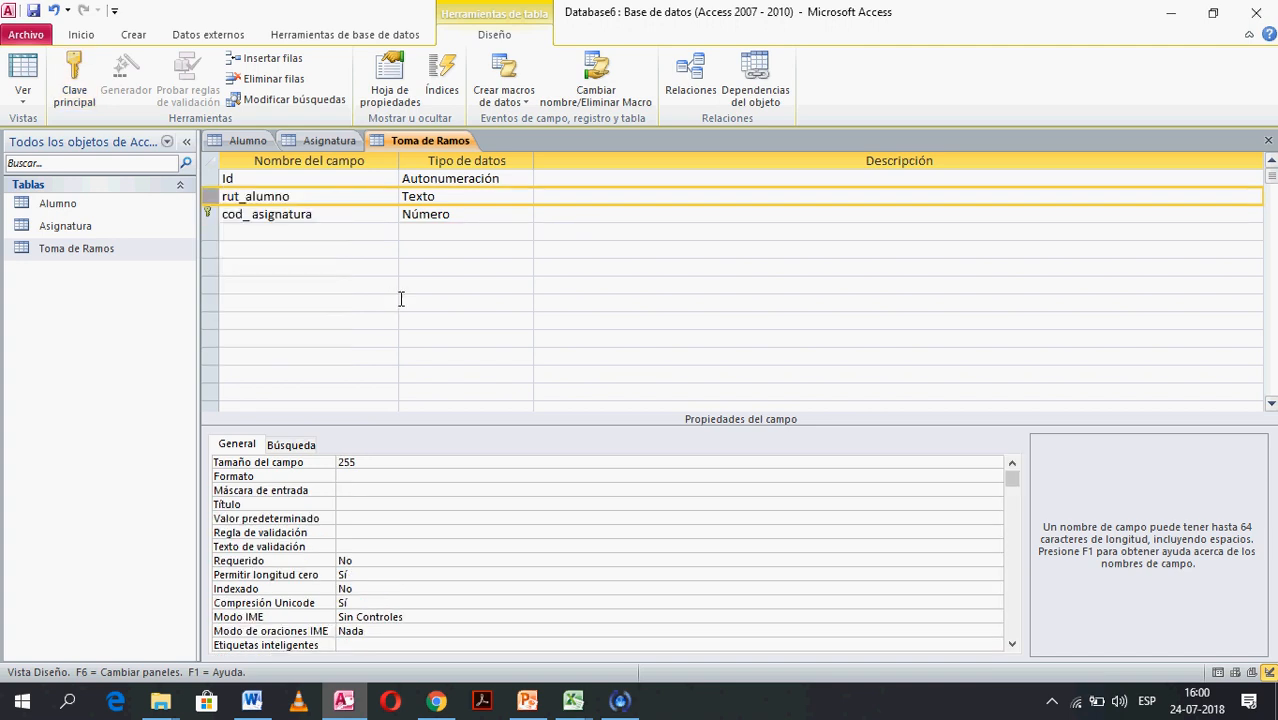
pyautogui.click(209, 214)
pyautogui.rightClick(210, 215)
pyautogui.click(274, 228)
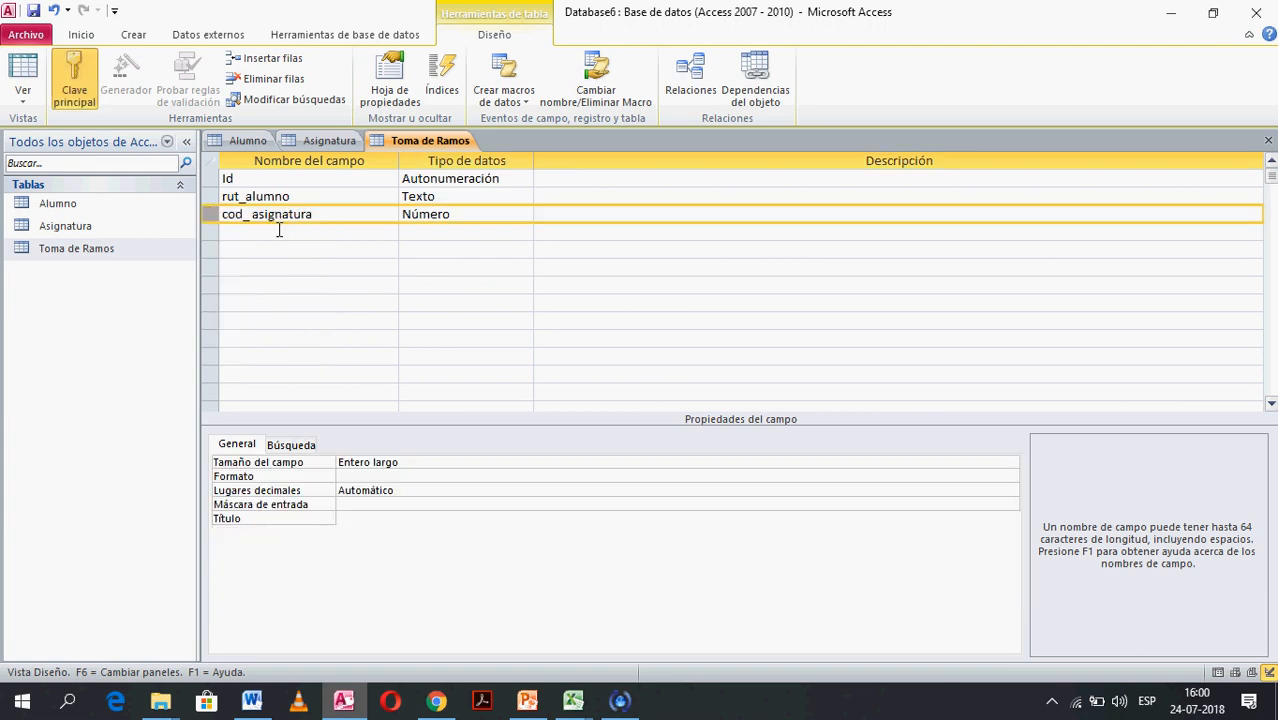
# - Set rut_alumno and cod_ asignatura together as a composite primary key in Toma de Ramos
pyautogui.click(257, 198)
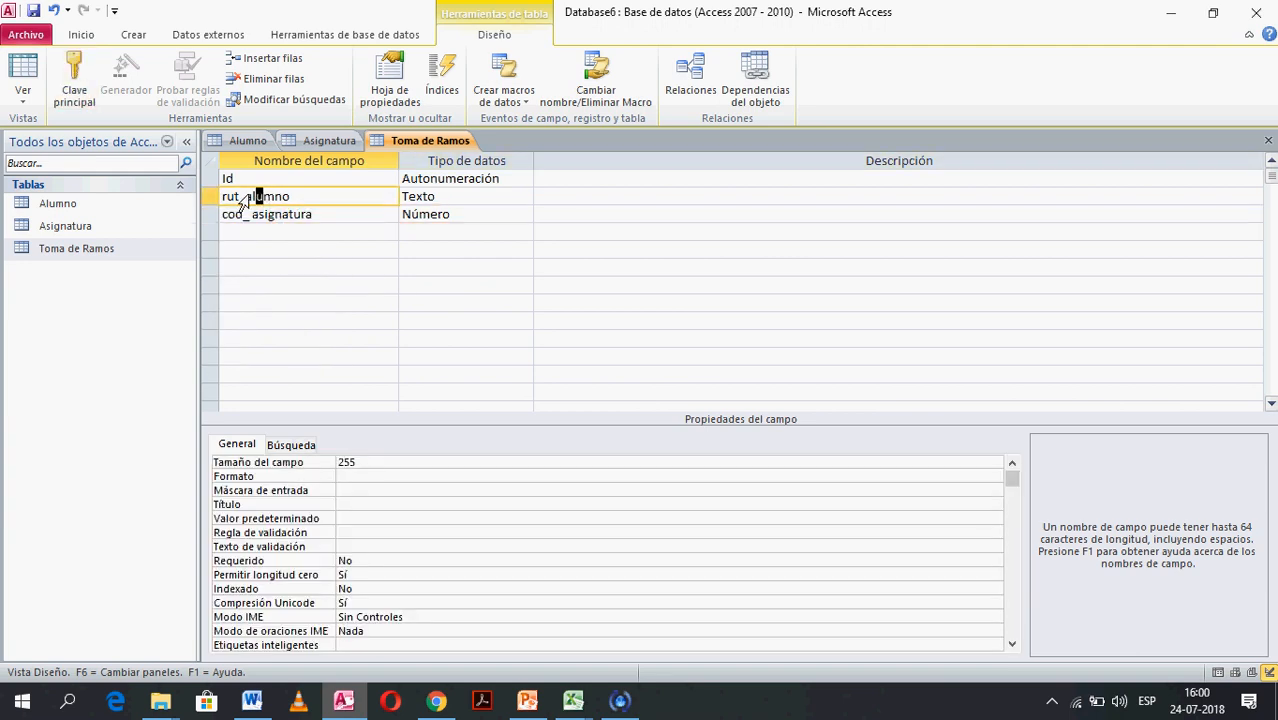
pyautogui.moveTo(209, 197); pyautogui.dragTo(211, 216)
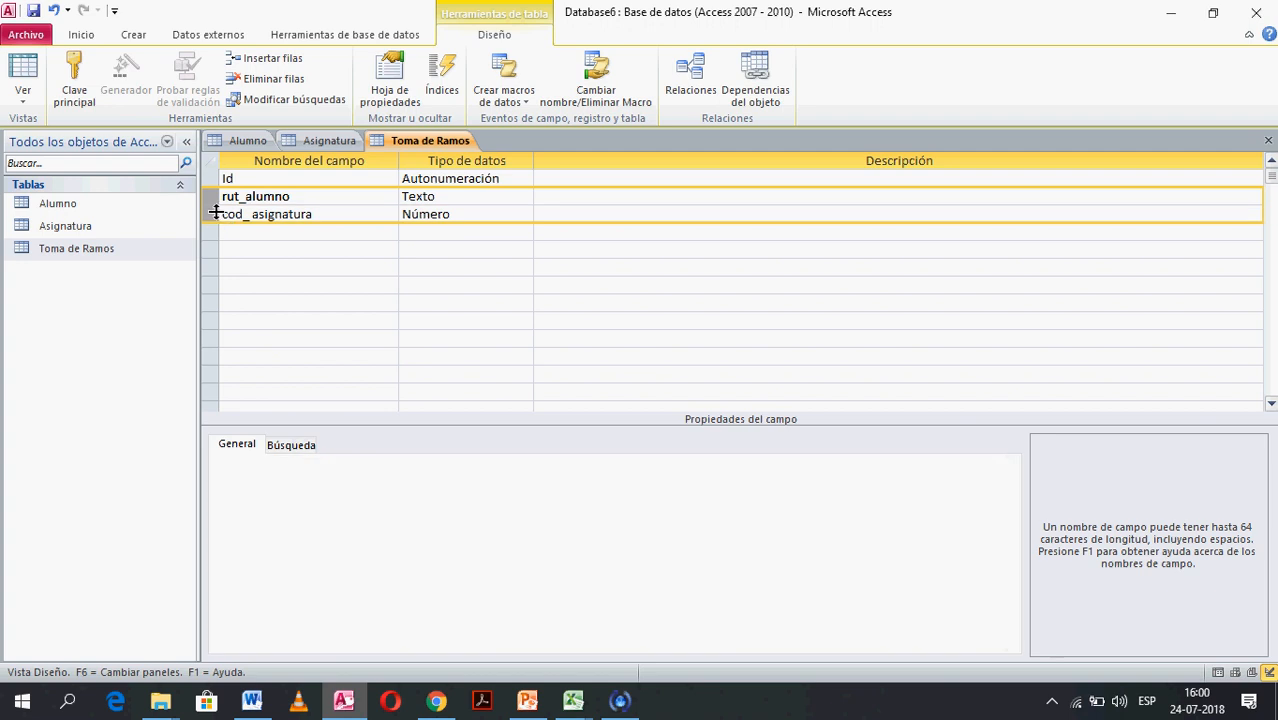
pyautogui.rightClick(211, 208)
pyautogui.click(242, 218)
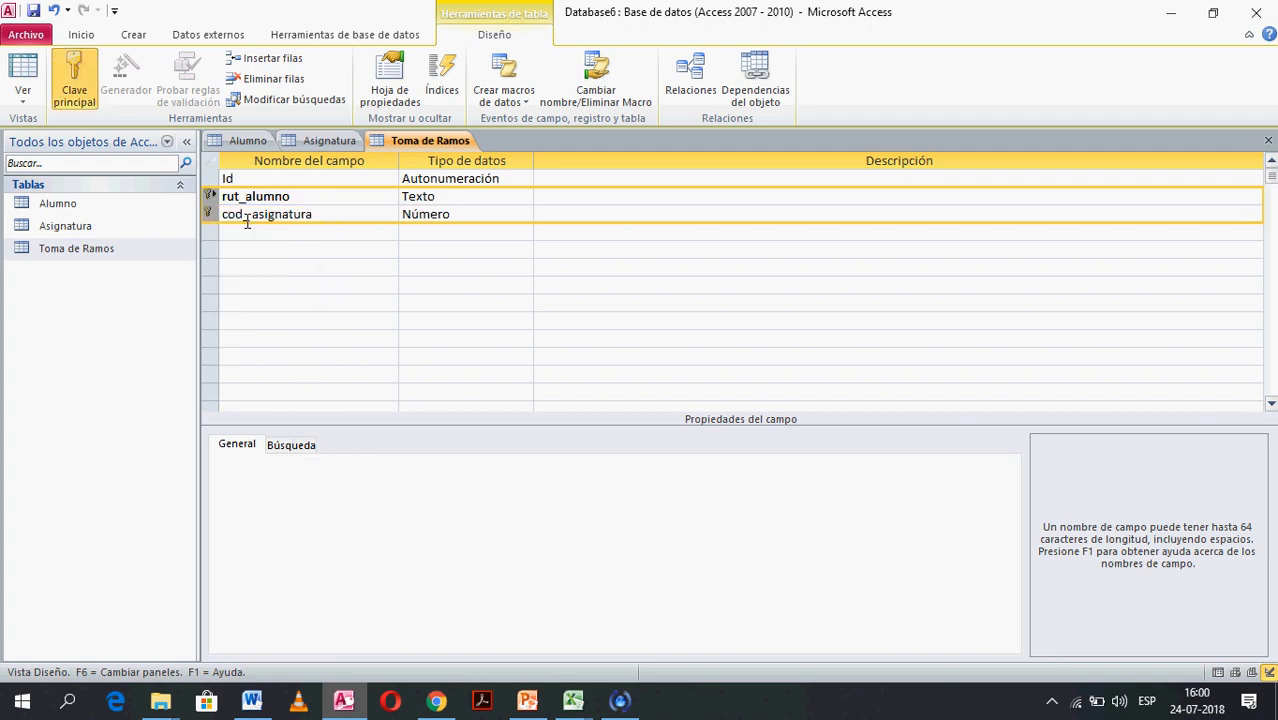
pyautogui.click(307, 292)
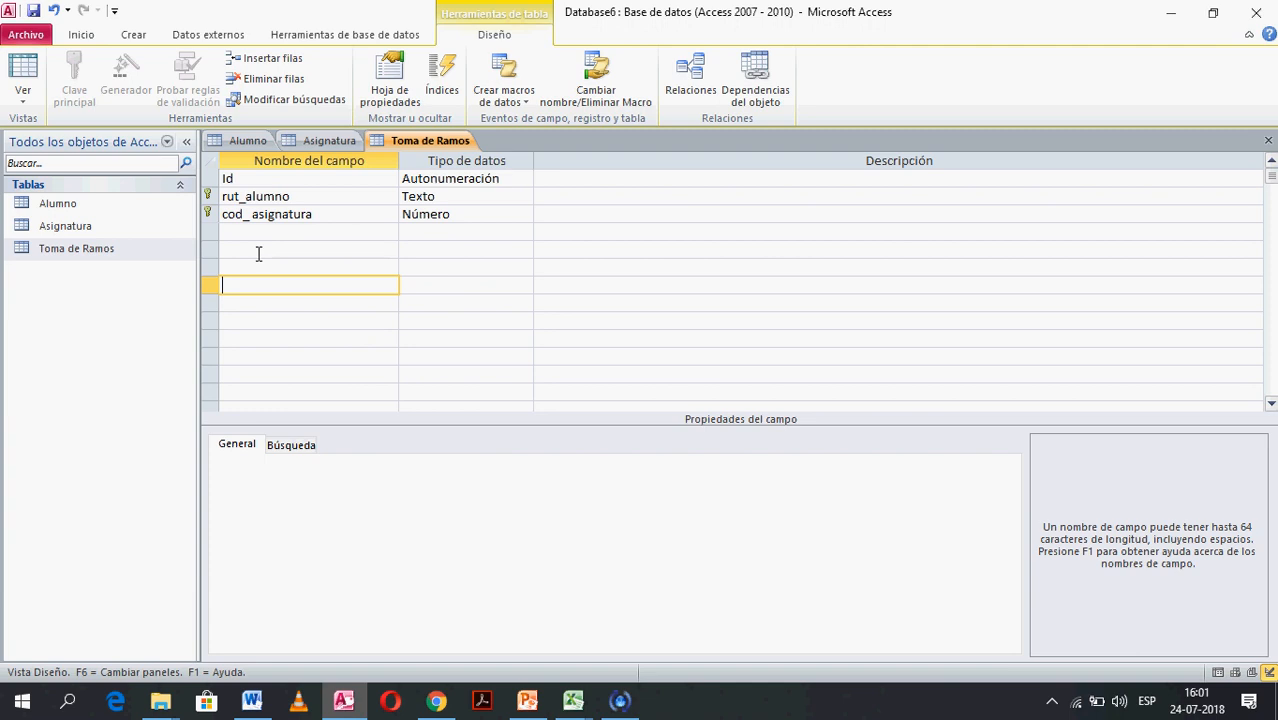
# - Remove the composite primary key from rut_alumno and cod_ asignatura and make Id the primary key of Toma de Ramos
pyautogui.moveTo(222, 205); pyautogui.dragTo(222, 218)
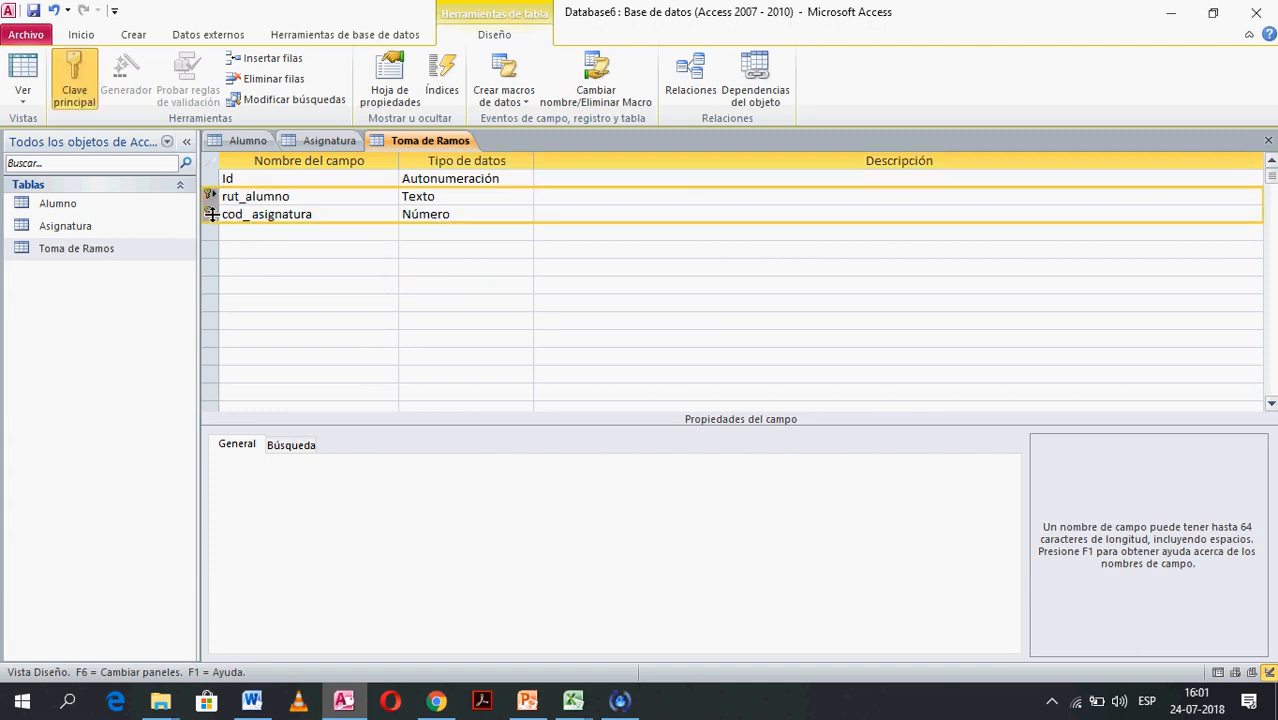
pyautogui.rightClick(220, 218)
pyautogui.click(240, 226)
pyautogui.click(214, 179)
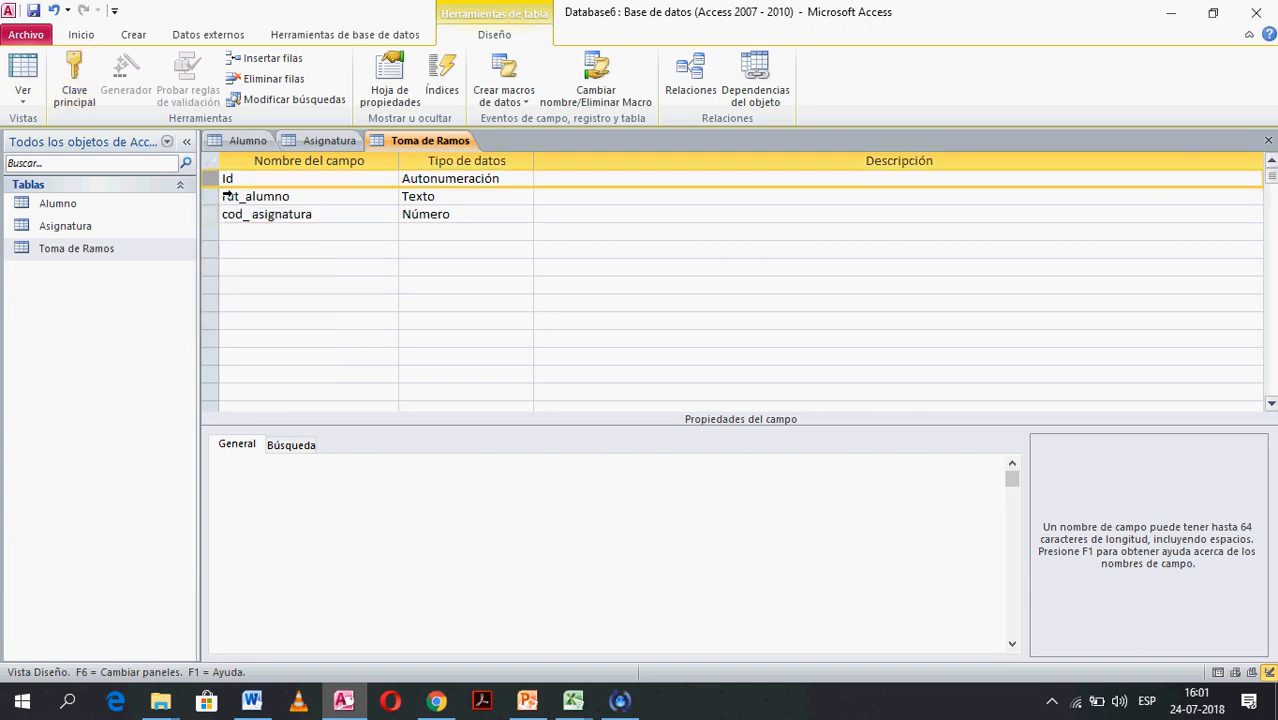
pyautogui.rightClick(238, 180)
pyautogui.click(246, 193)
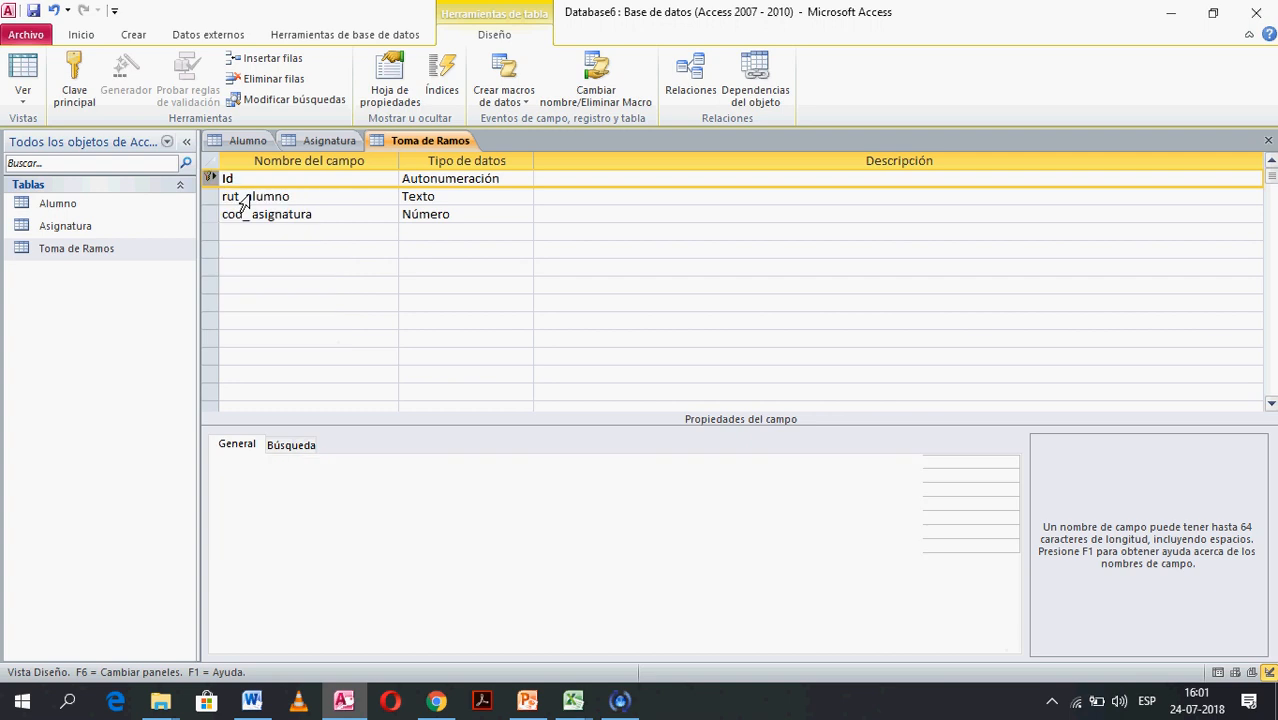
pyautogui.click(300, 304)
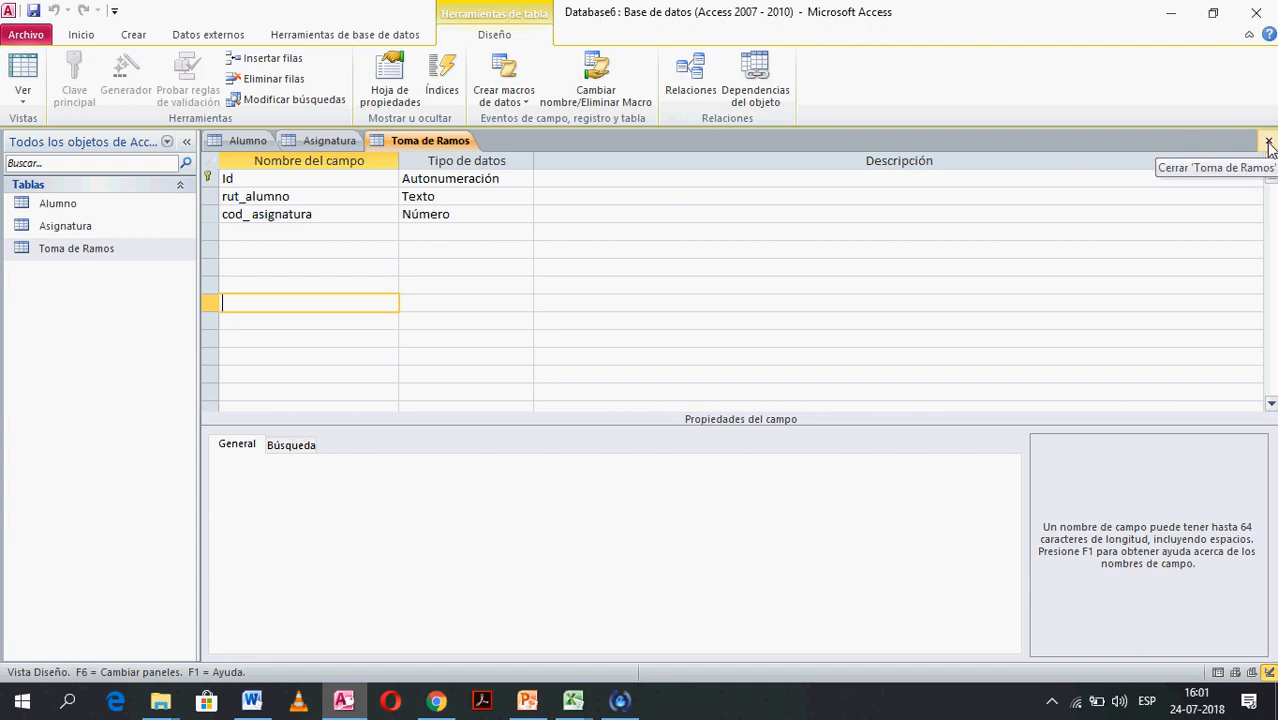
# - Close the Toma de Ramos, Asignatura and Alumno tables, saving the design changes to Asignatura and Alumno
pyautogui.click(1268, 143)
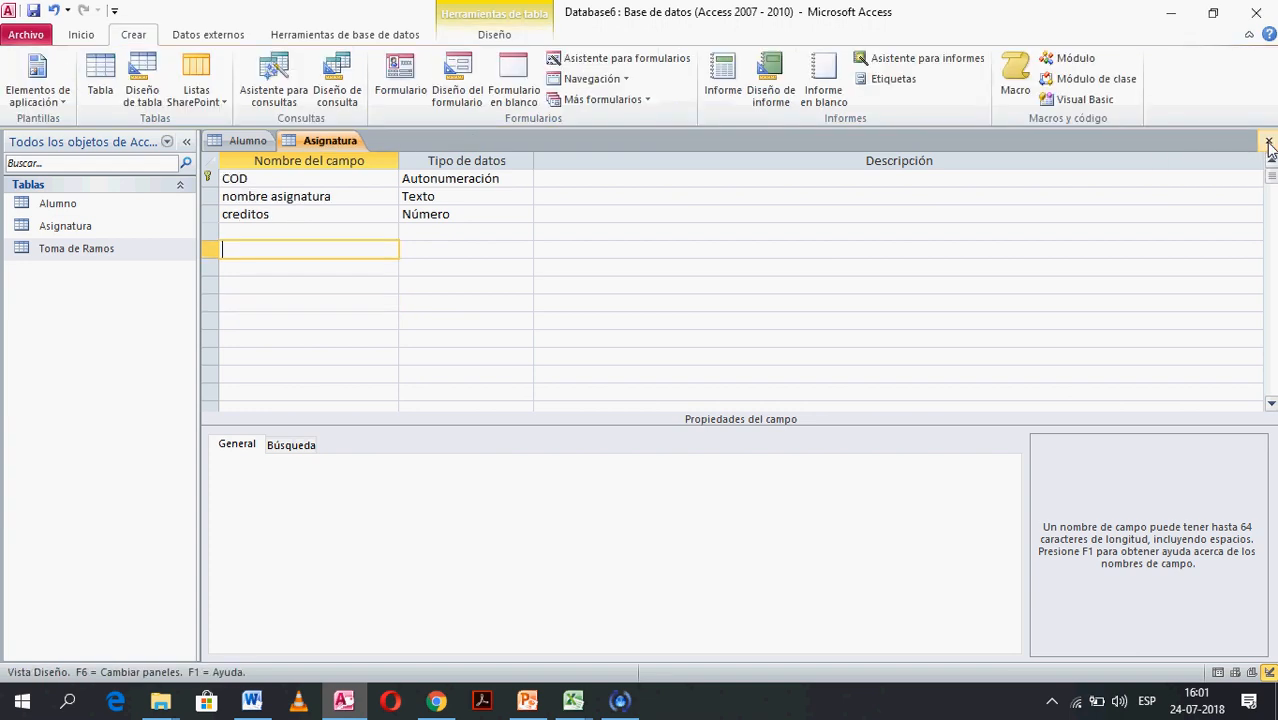
pyautogui.click(1268, 143)
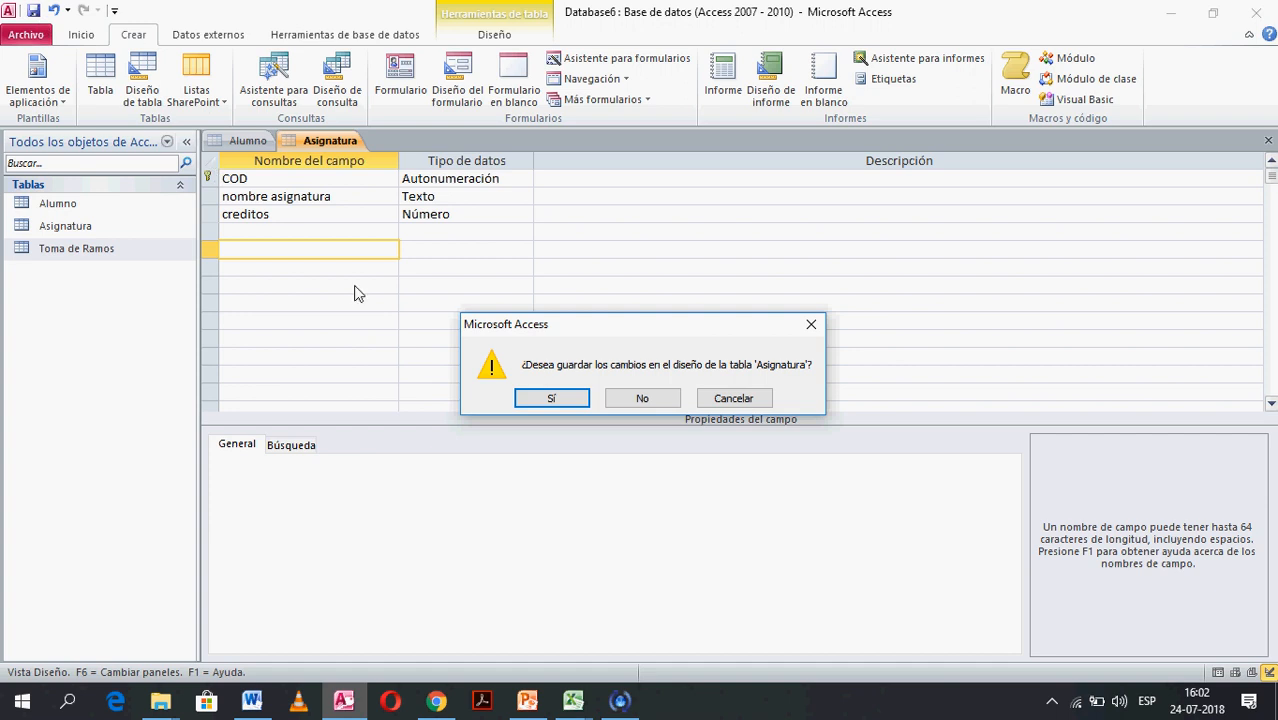
pyautogui.click(547, 399)
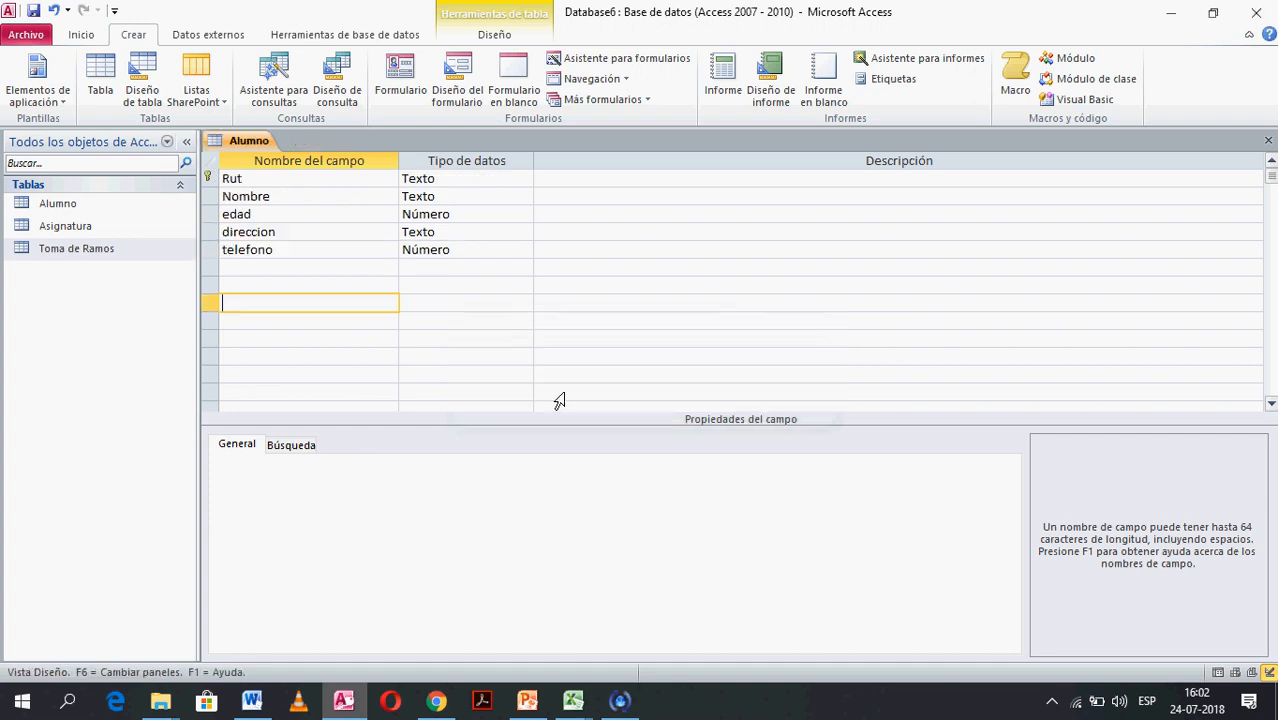
pyautogui.click(34, 11)
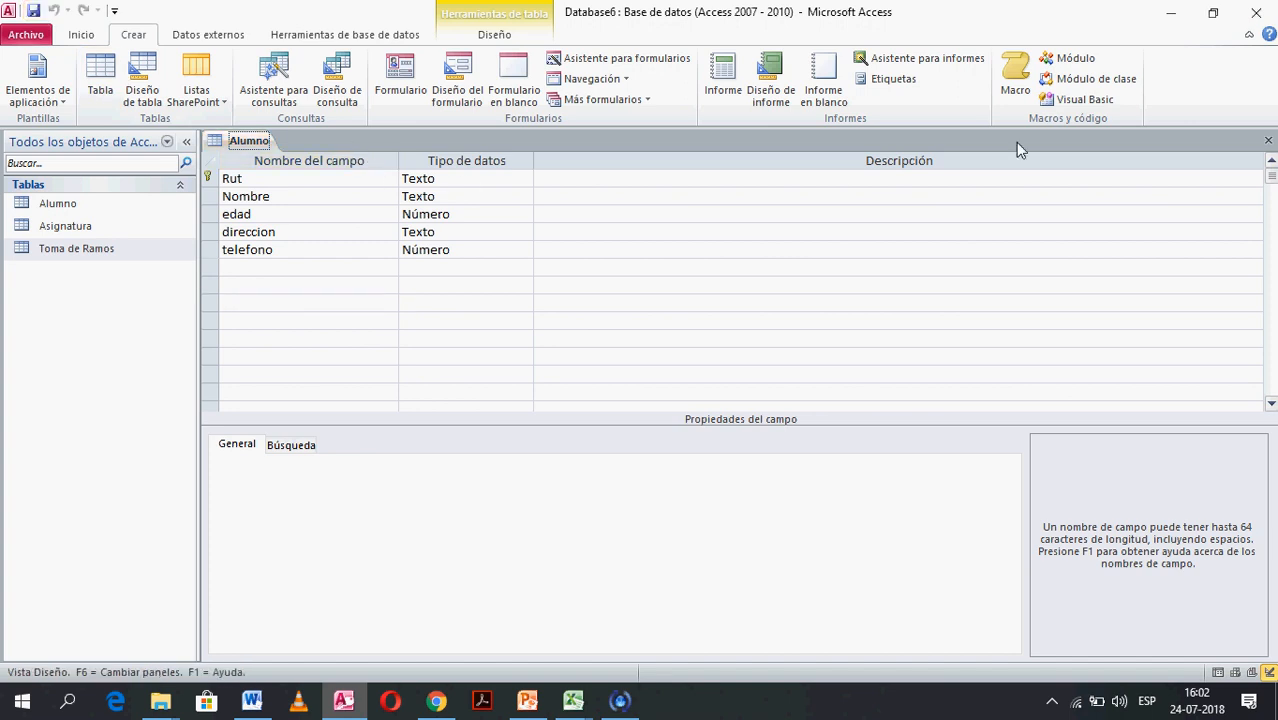
pyautogui.click(1268, 140)
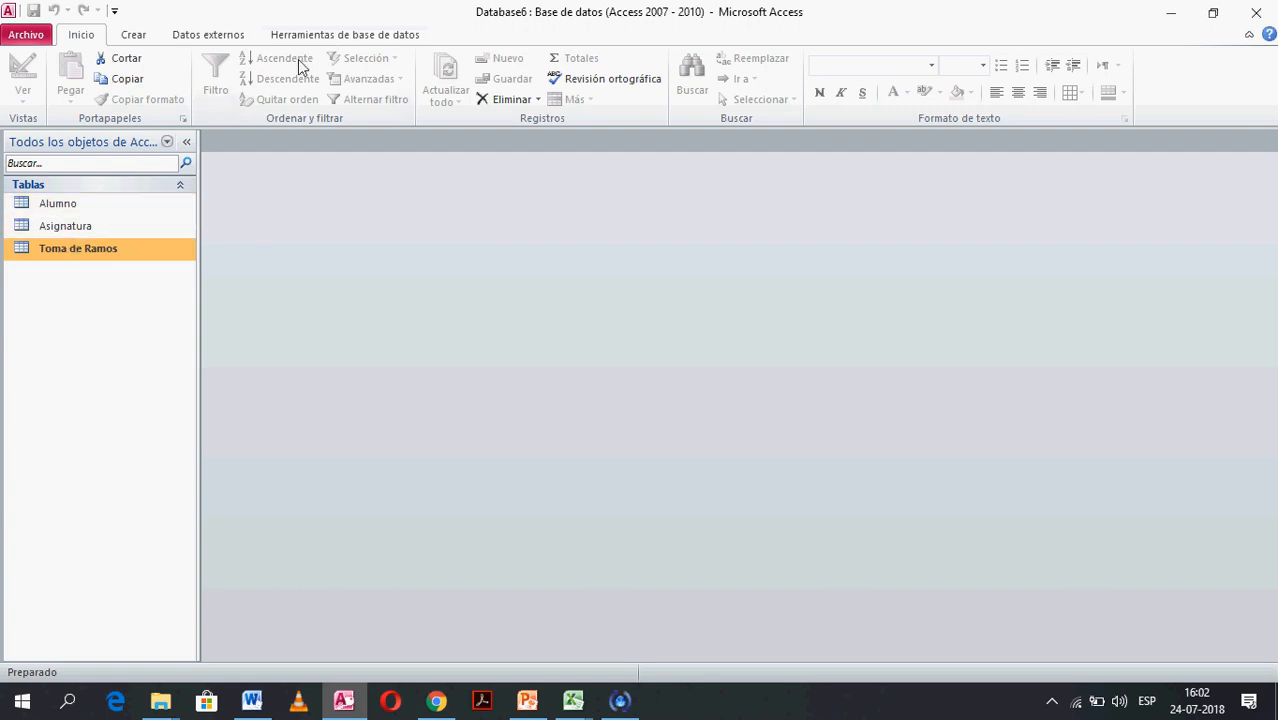
# - Open the database relationships and add the tables Alumno, Asignatura and Toma de Ramos to the diagram
pyautogui.click(336, 36)
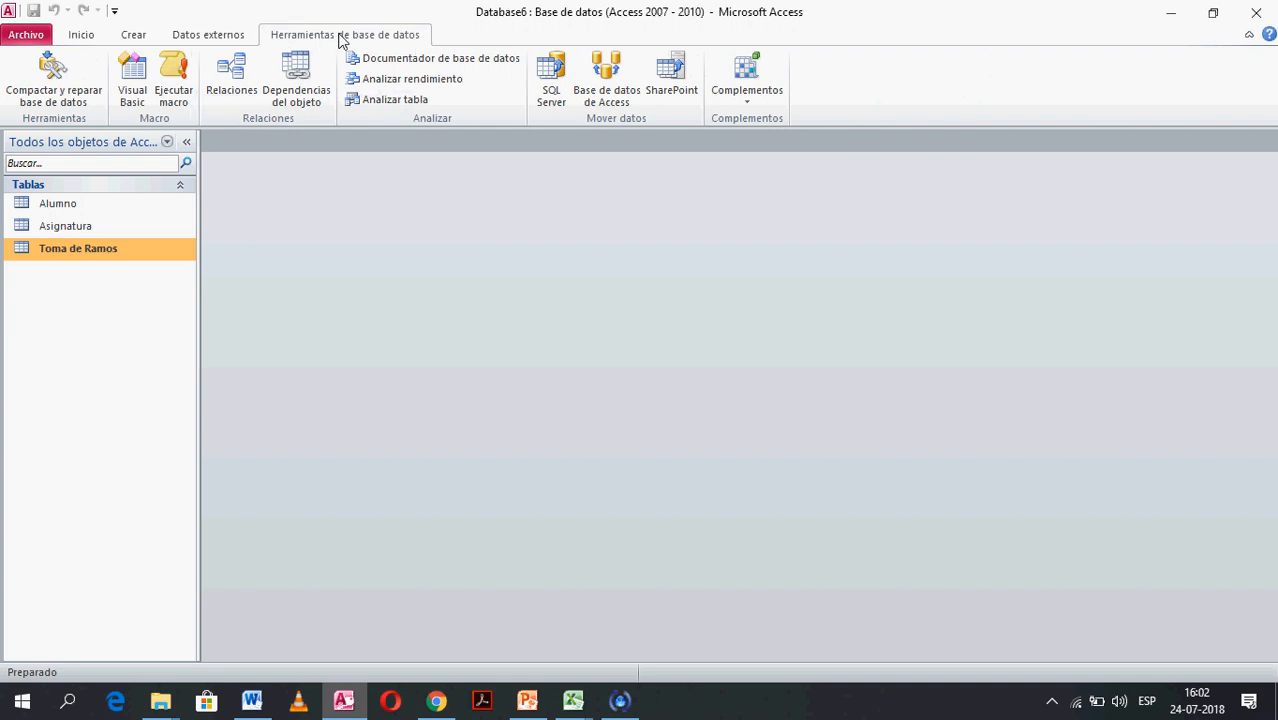
pyautogui.click(239, 80)
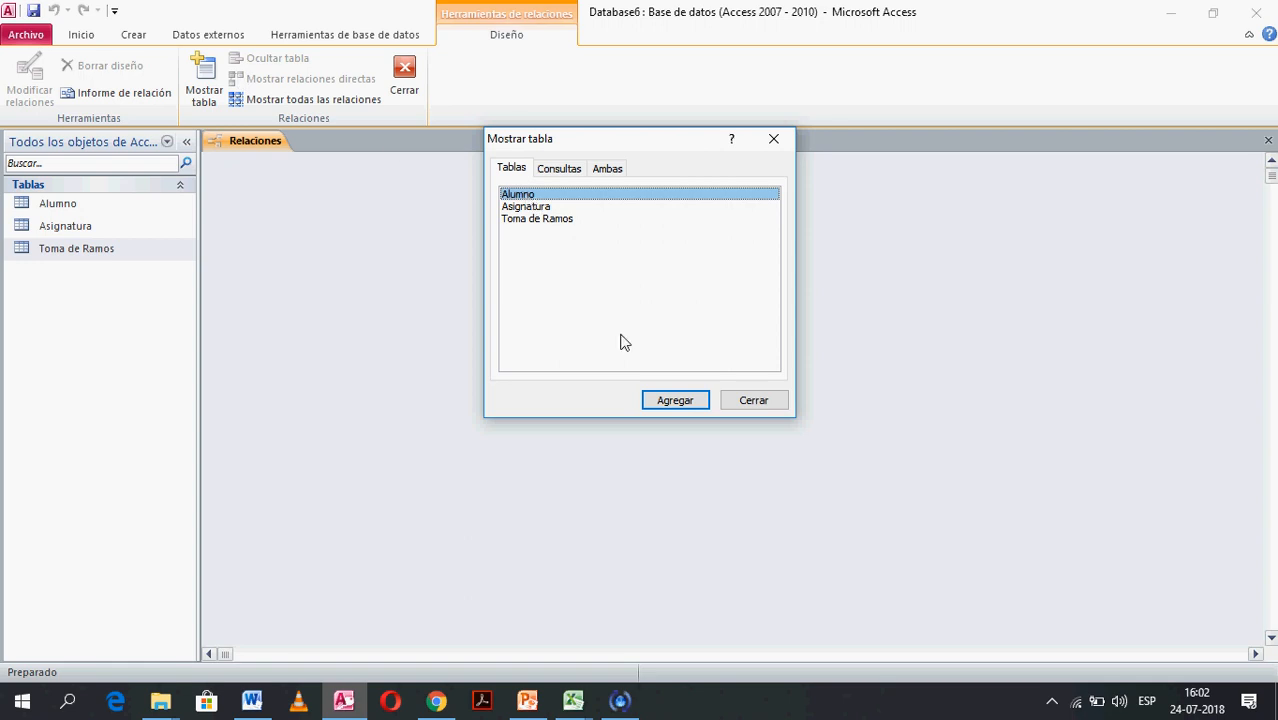
pyautogui.click(670, 400)
pyautogui.click(538, 207)
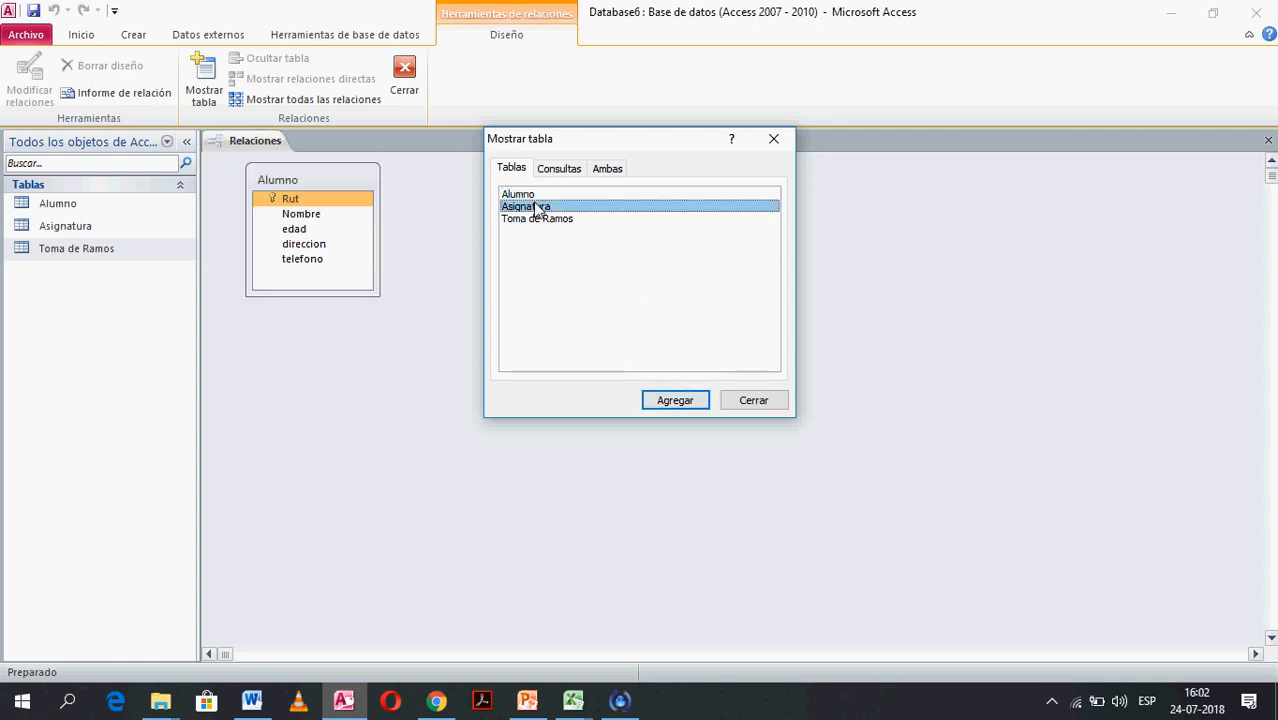
pyautogui.click(676, 401)
pyautogui.click(540, 219)
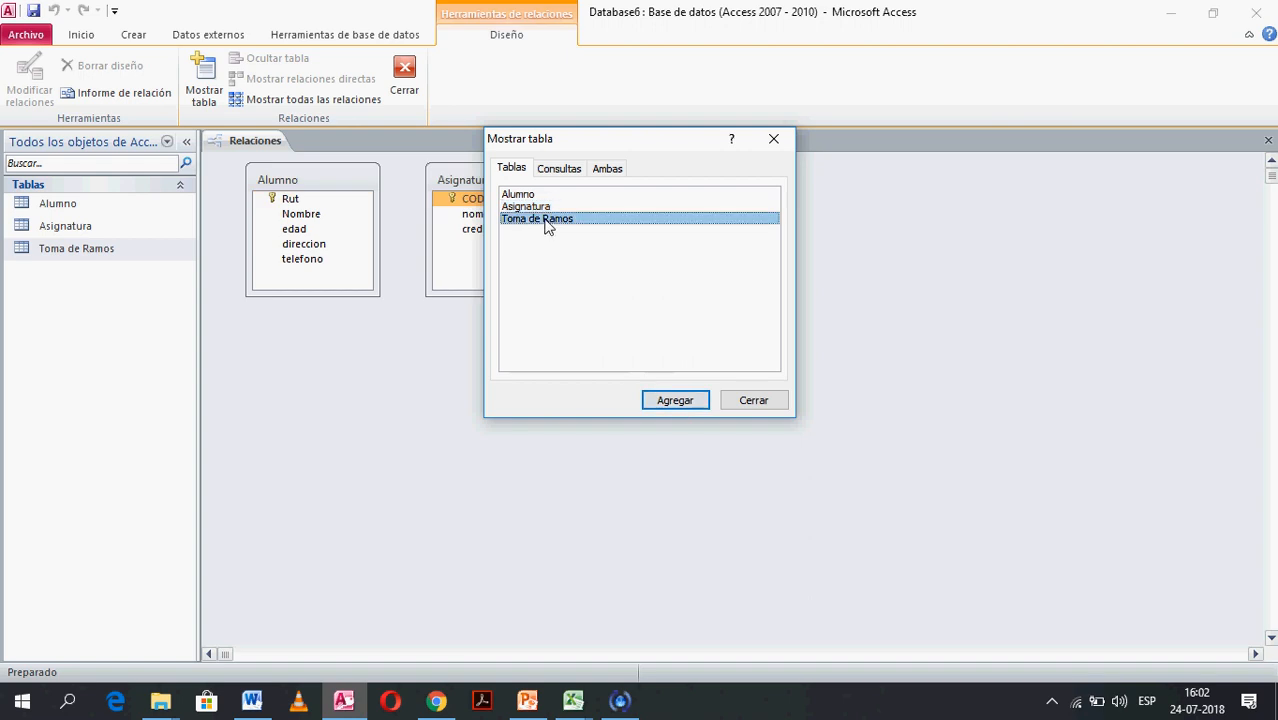
pyautogui.click(670, 400)
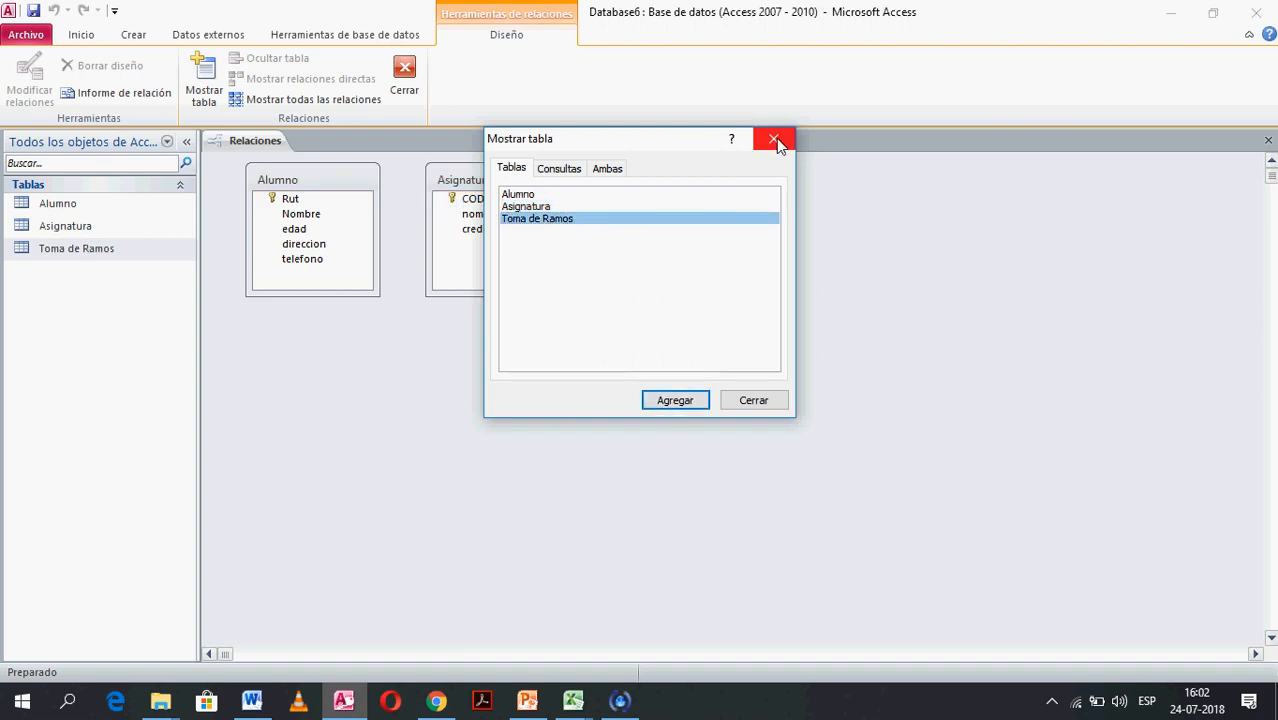
pyautogui.click(752, 400)
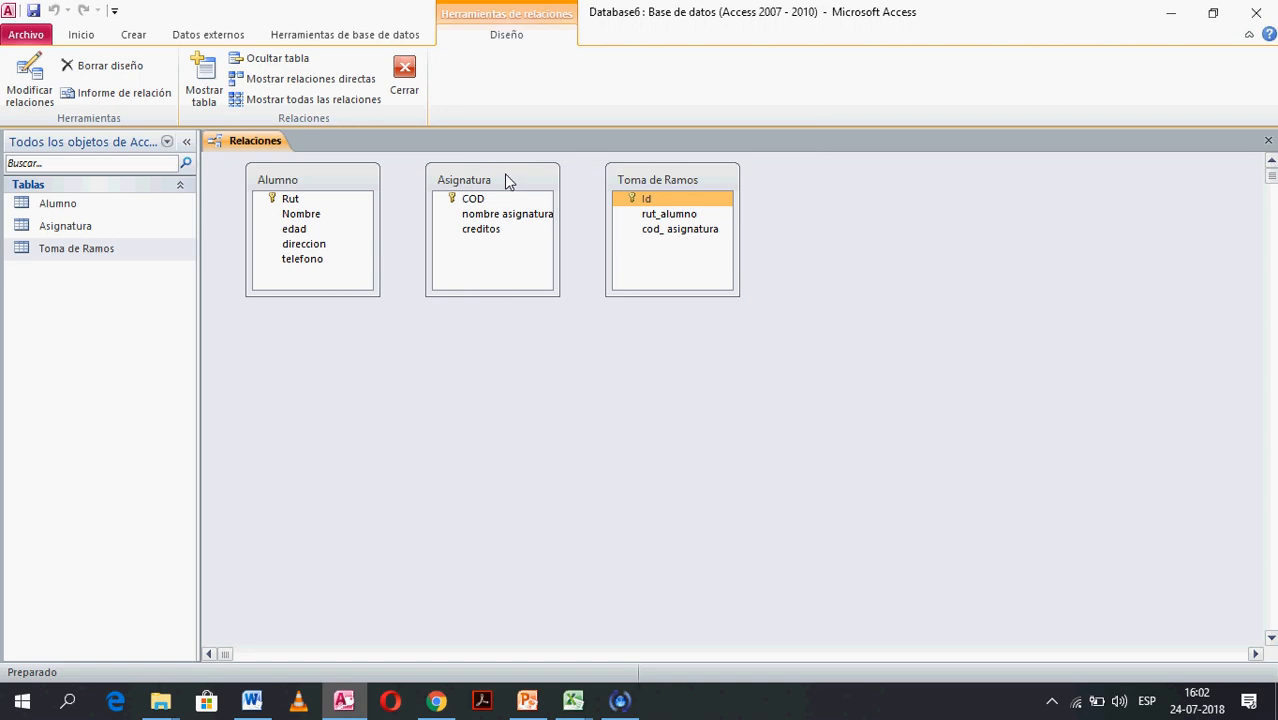
# - Rearrange the relationships diagram so that Toma de Ramos sits between Alumno and Asignatura
pyautogui.moveTo(506, 181); pyautogui.dragTo(922, 186)
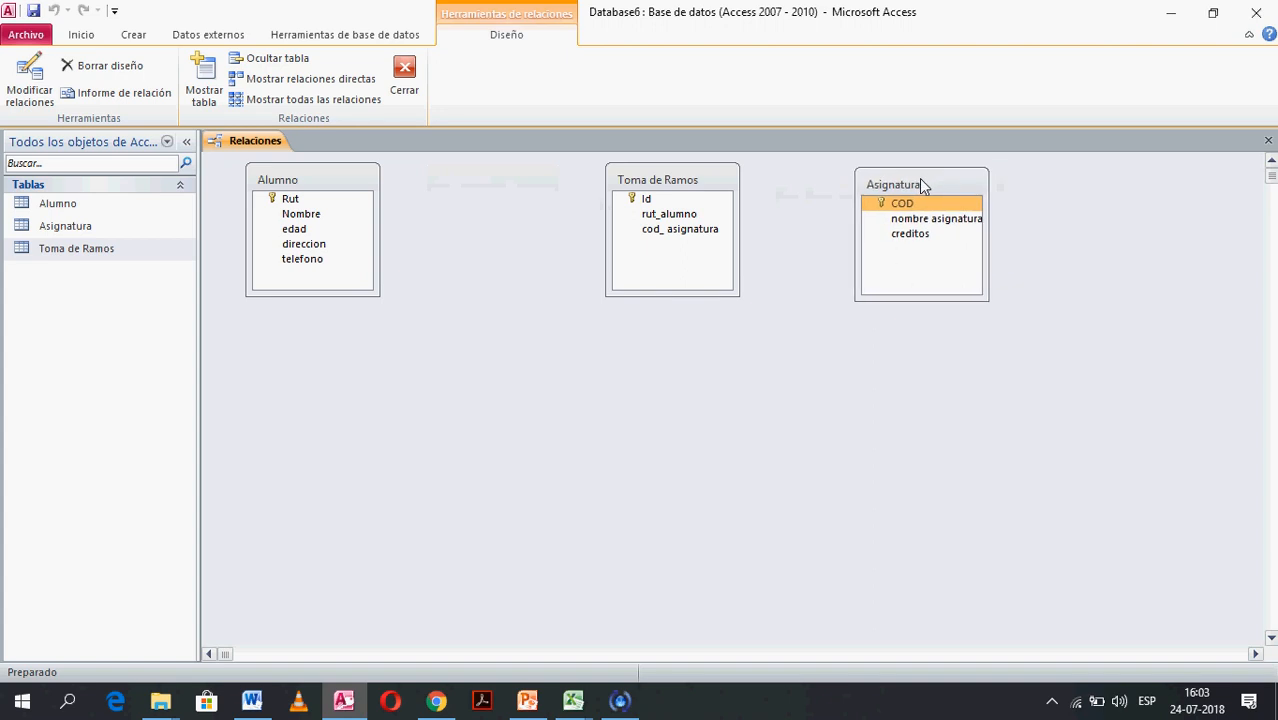
pyautogui.moveTo(285, 180); pyautogui.dragTo(410, 196)
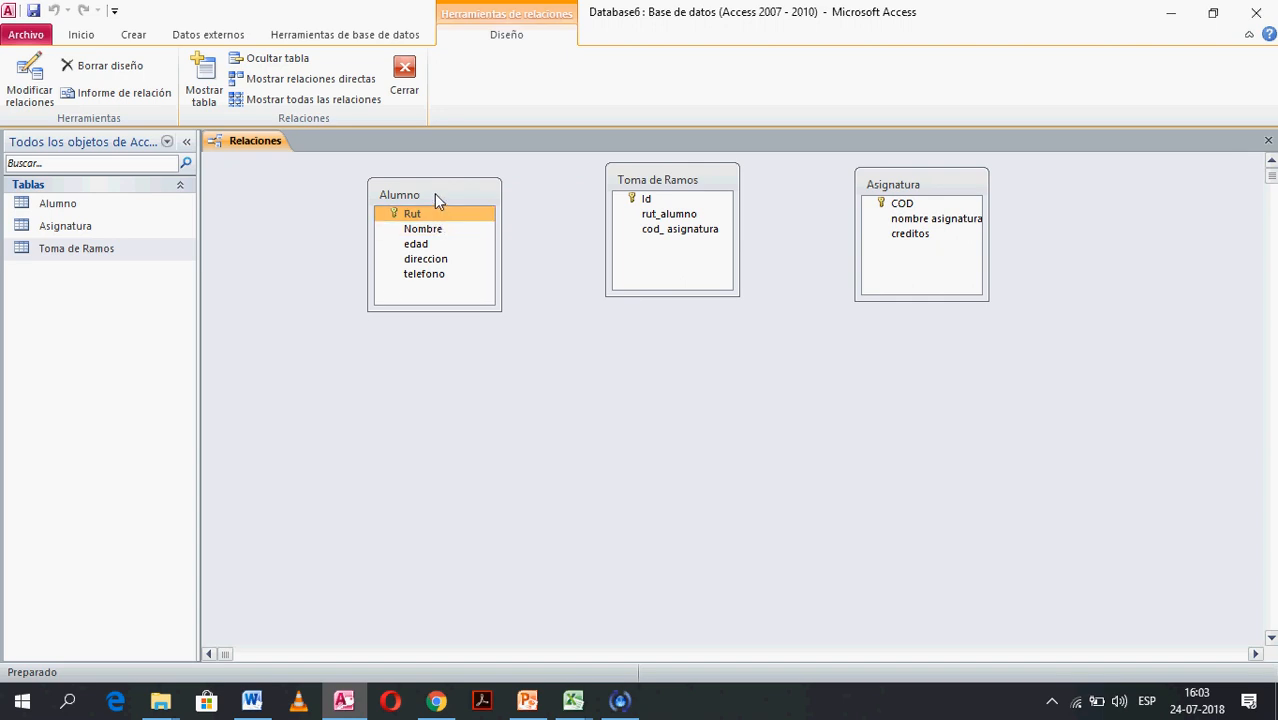
pyautogui.moveTo(434, 196); pyautogui.dragTo(431, 193)
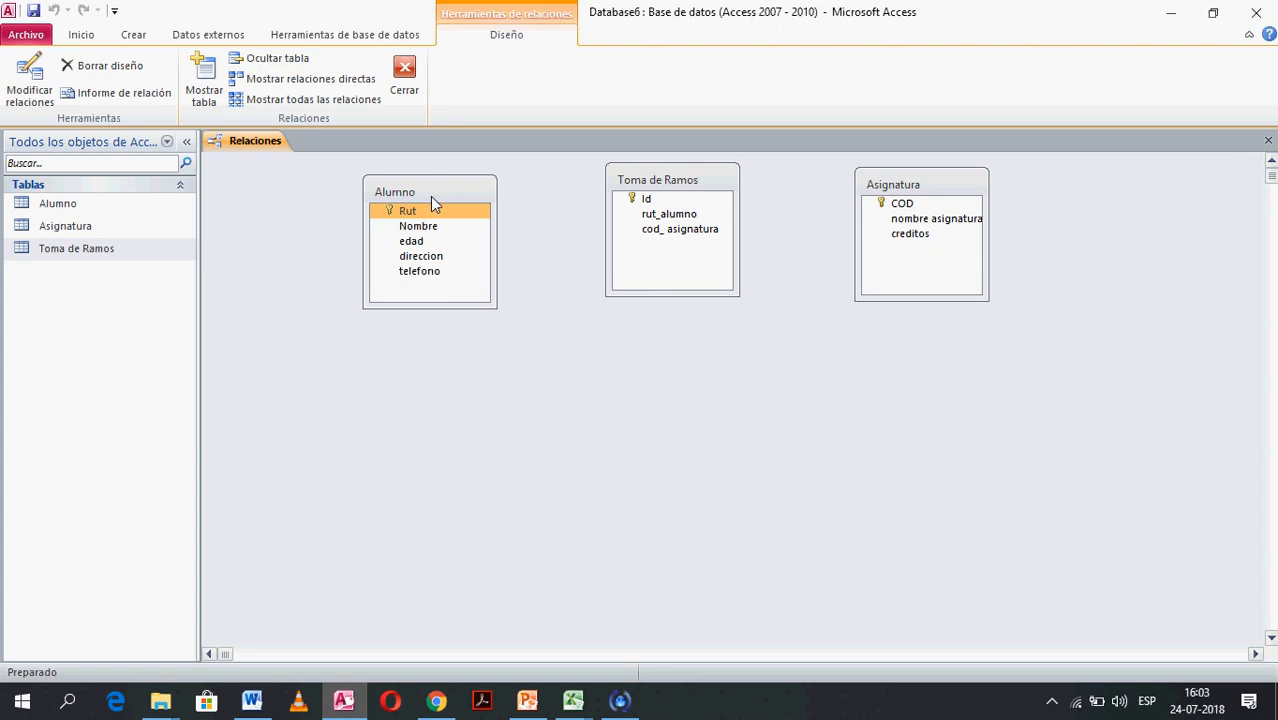
# - Create a relationship from Rut in Alumno to rut_alumno in Toma de Ramos, enforcing referential integrity
pyautogui.click(417, 212)
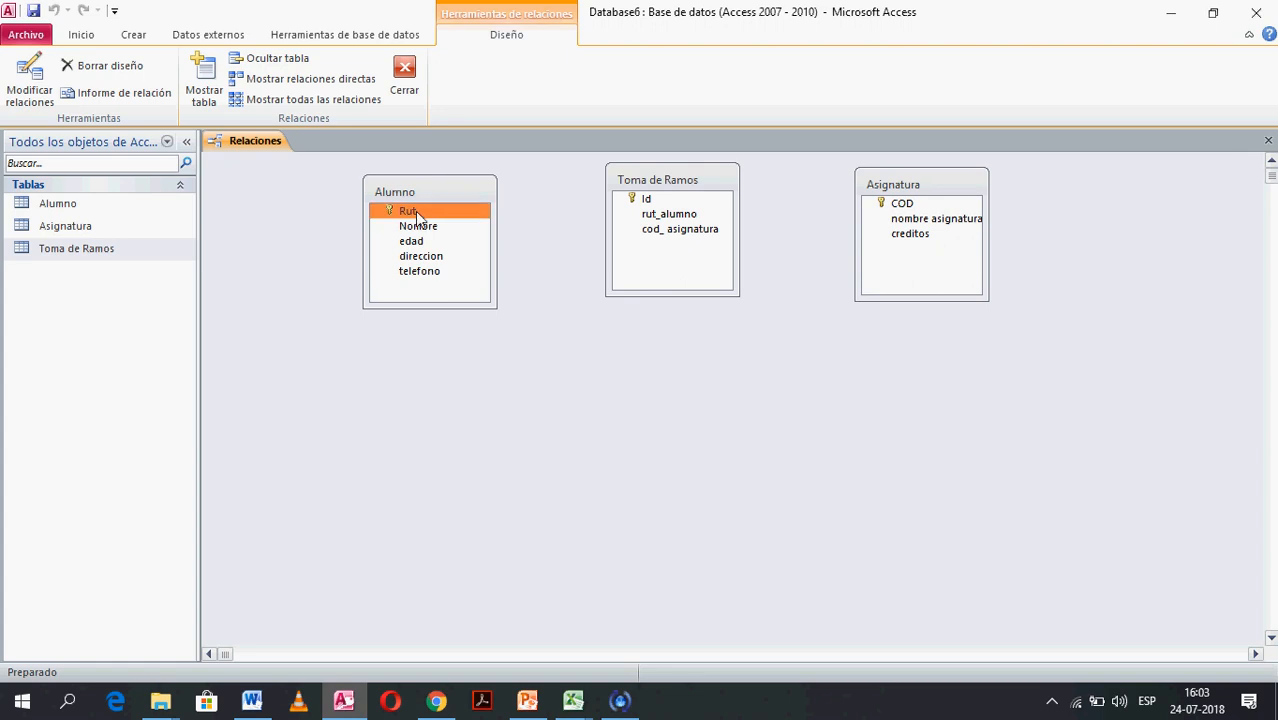
pyautogui.moveTo(417, 214); pyautogui.dragTo(651, 219)
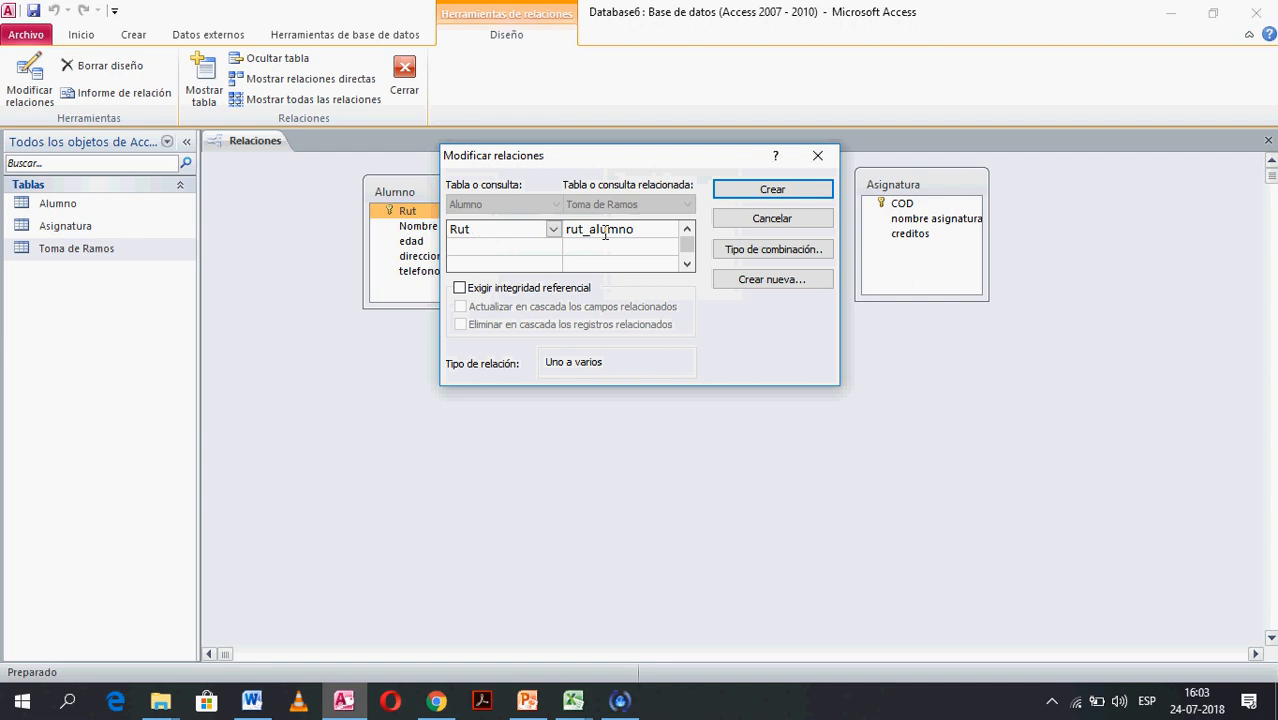
pyautogui.click(460, 288)
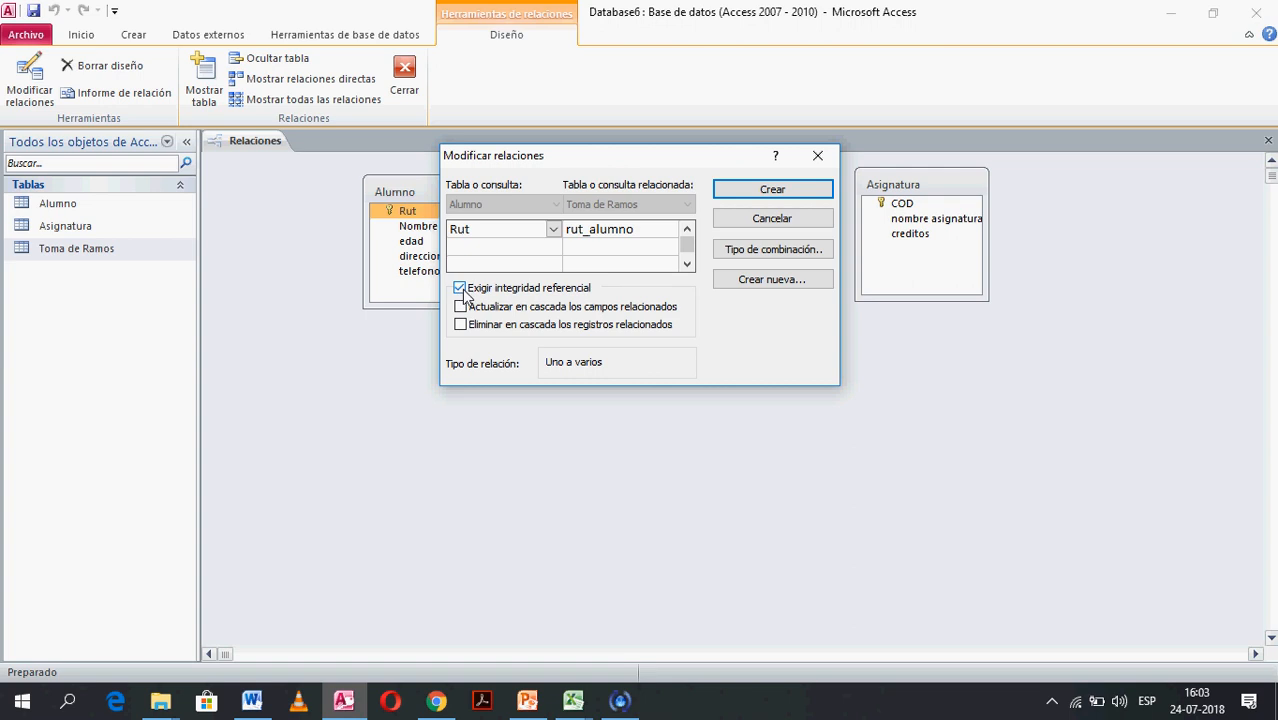
pyautogui.click(739, 195)
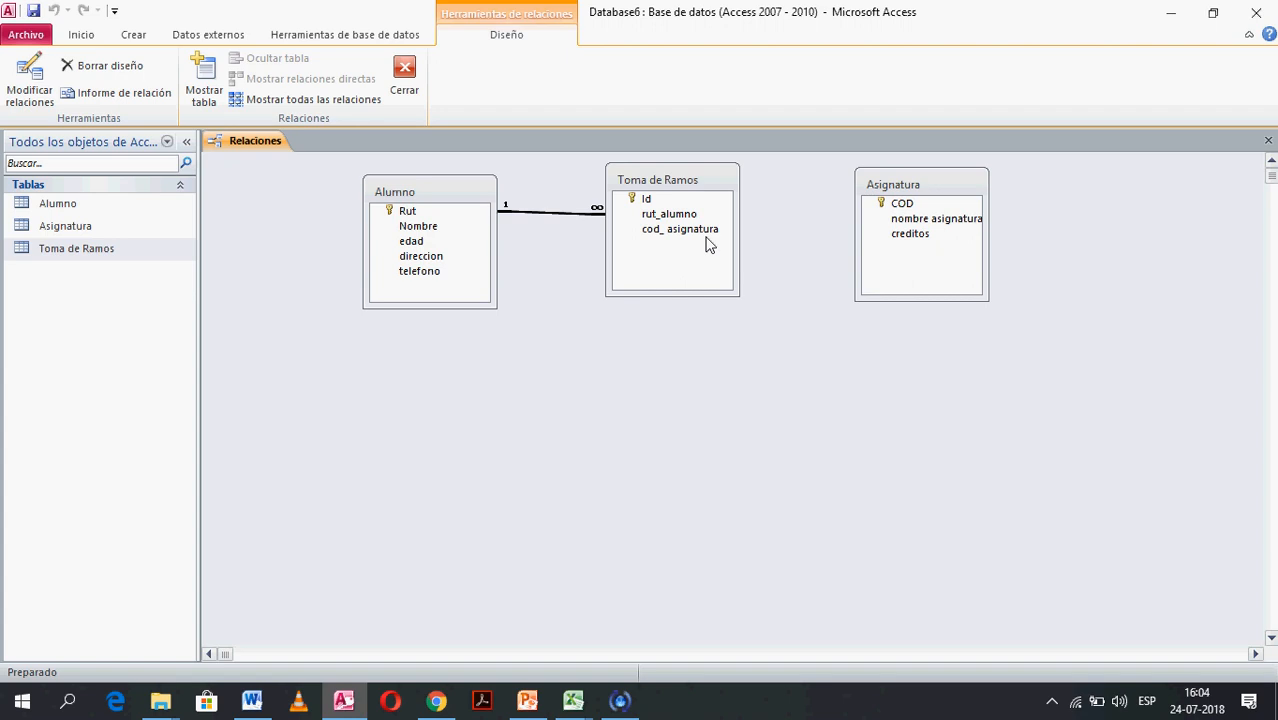
# - Create a relationship from COD in Asignatura to cod_ asignatura in Toma de Ramos, enforcing referential integrity
pyautogui.click(870, 205)
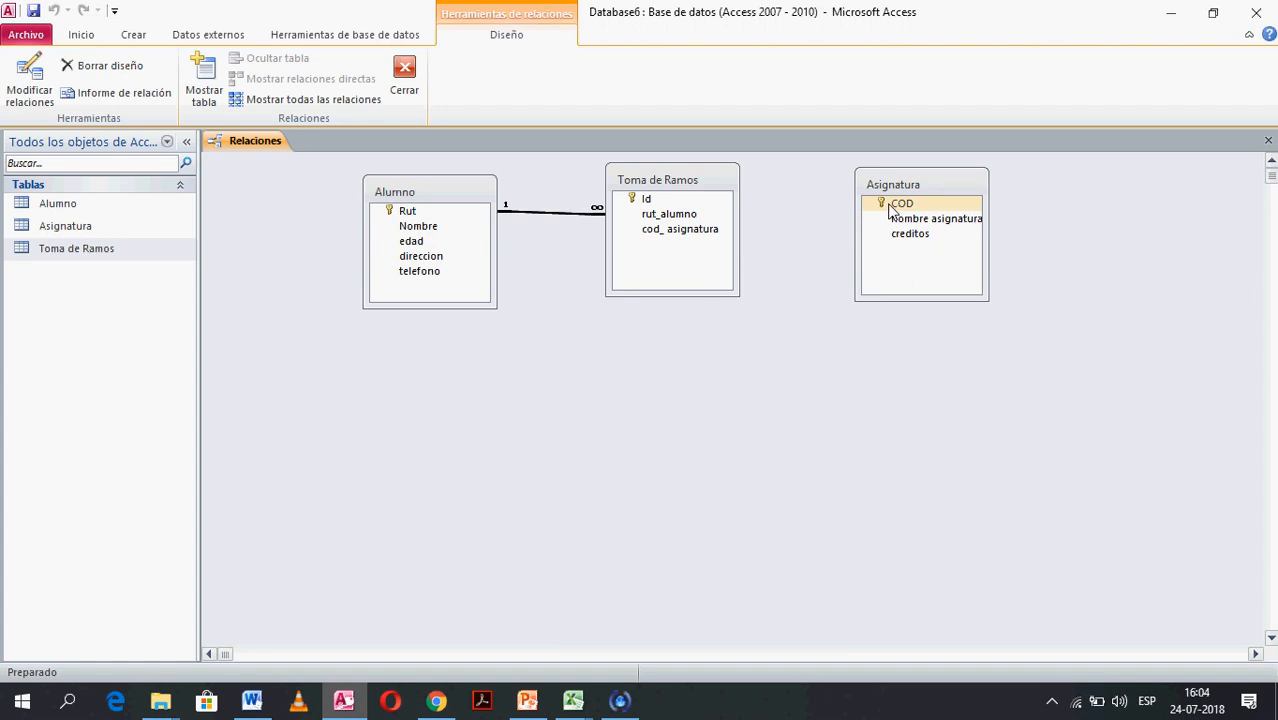
pyautogui.moveTo(889, 208); pyautogui.dragTo(709, 238)
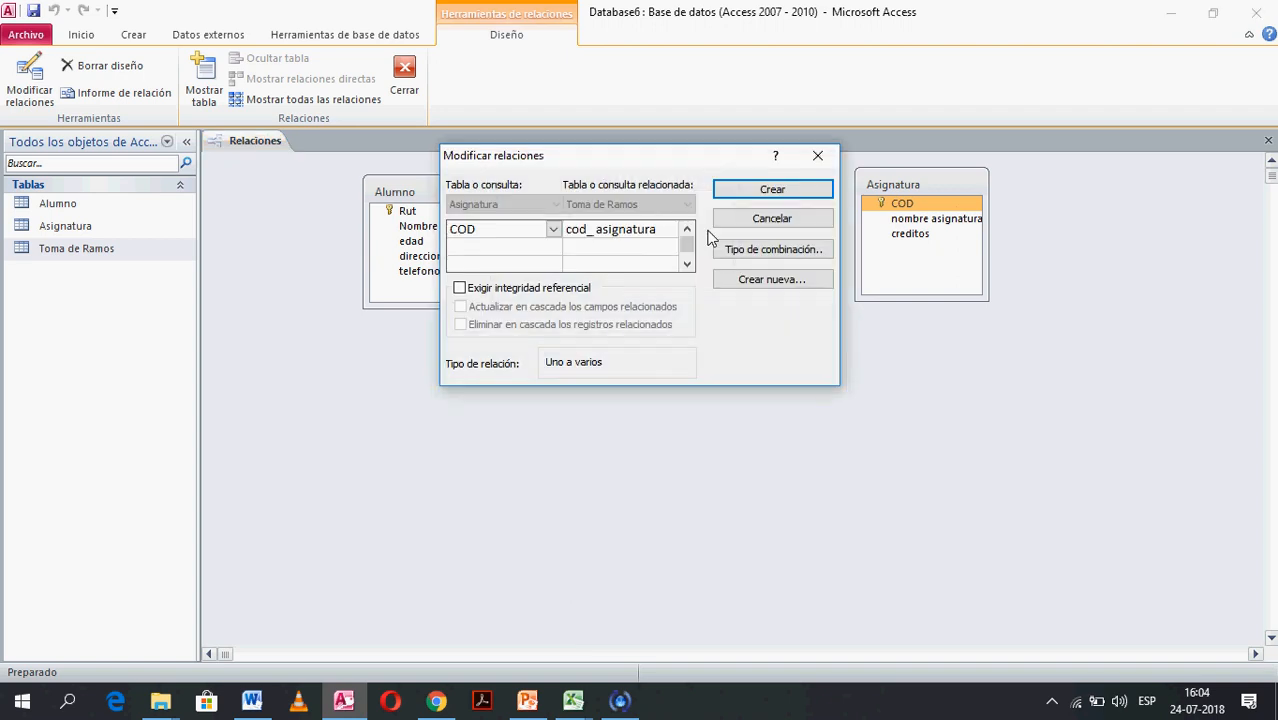
pyautogui.click(502, 294)
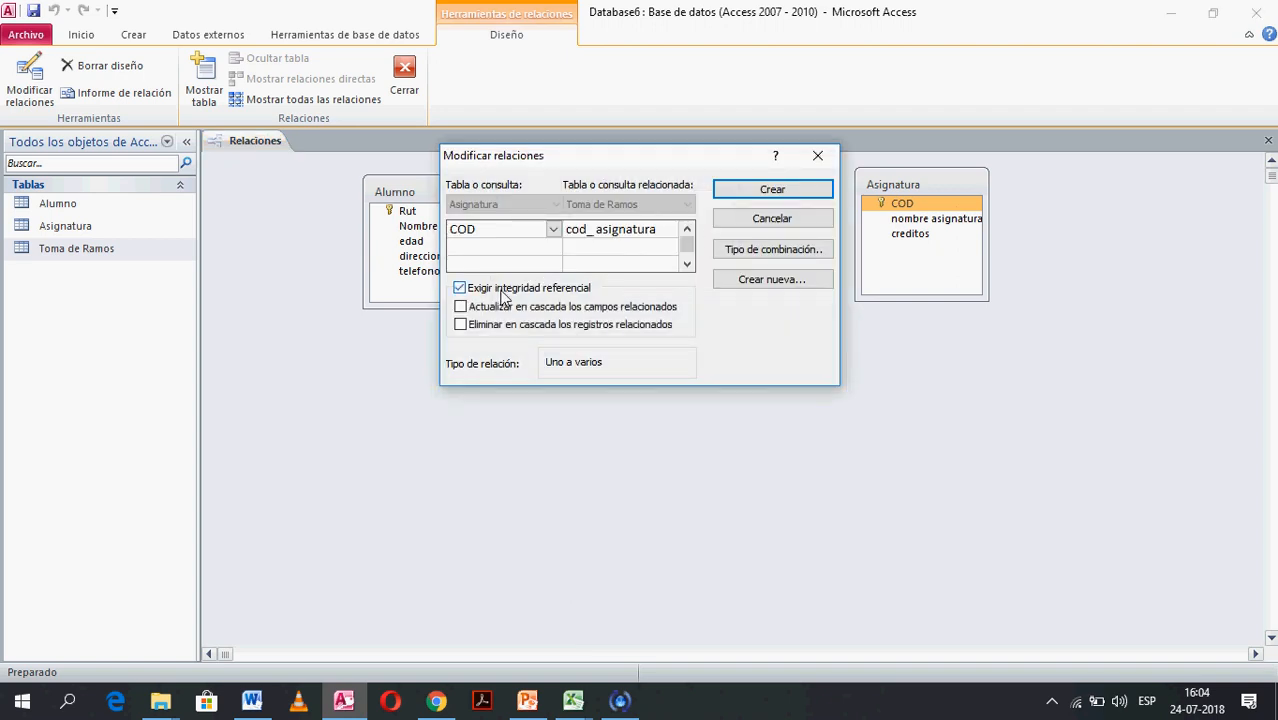
pyautogui.click(783, 199)
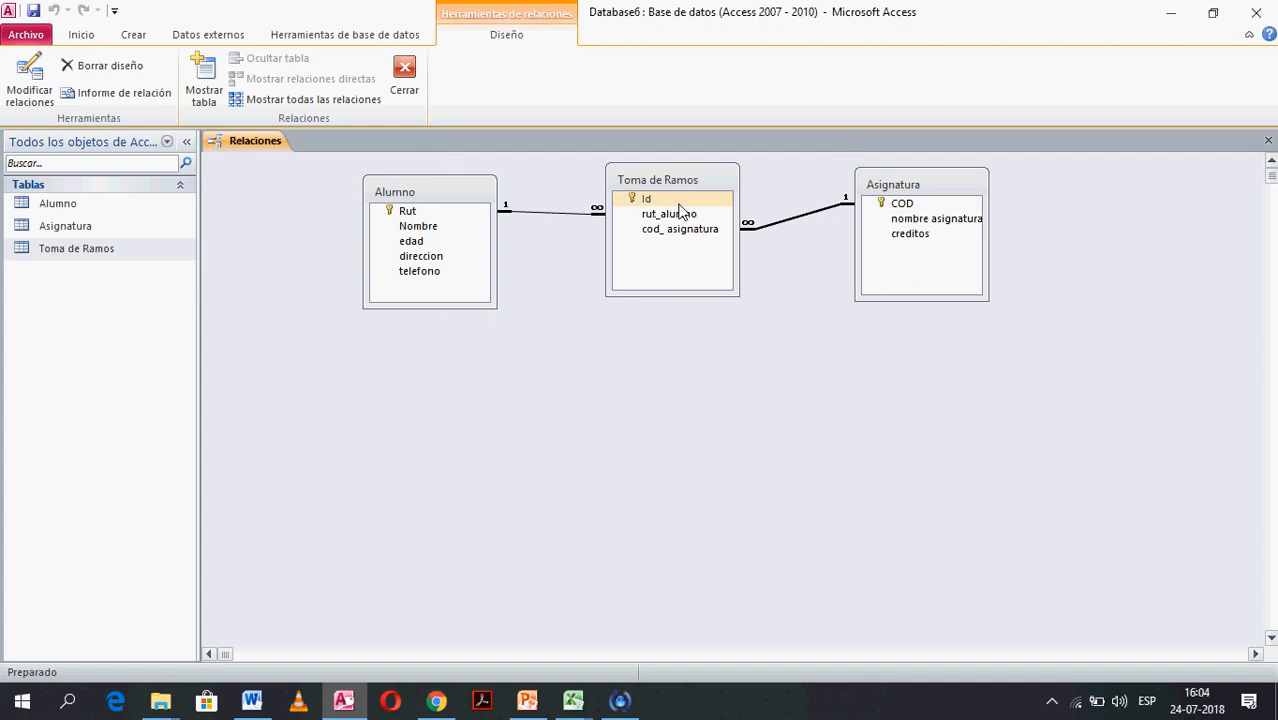
# - Move Toma de Ramos below and between Alumno and Asignatura in the relationships diagram, and save the layout
pyautogui.moveTo(672, 180); pyautogui.dragTo(677, 371)
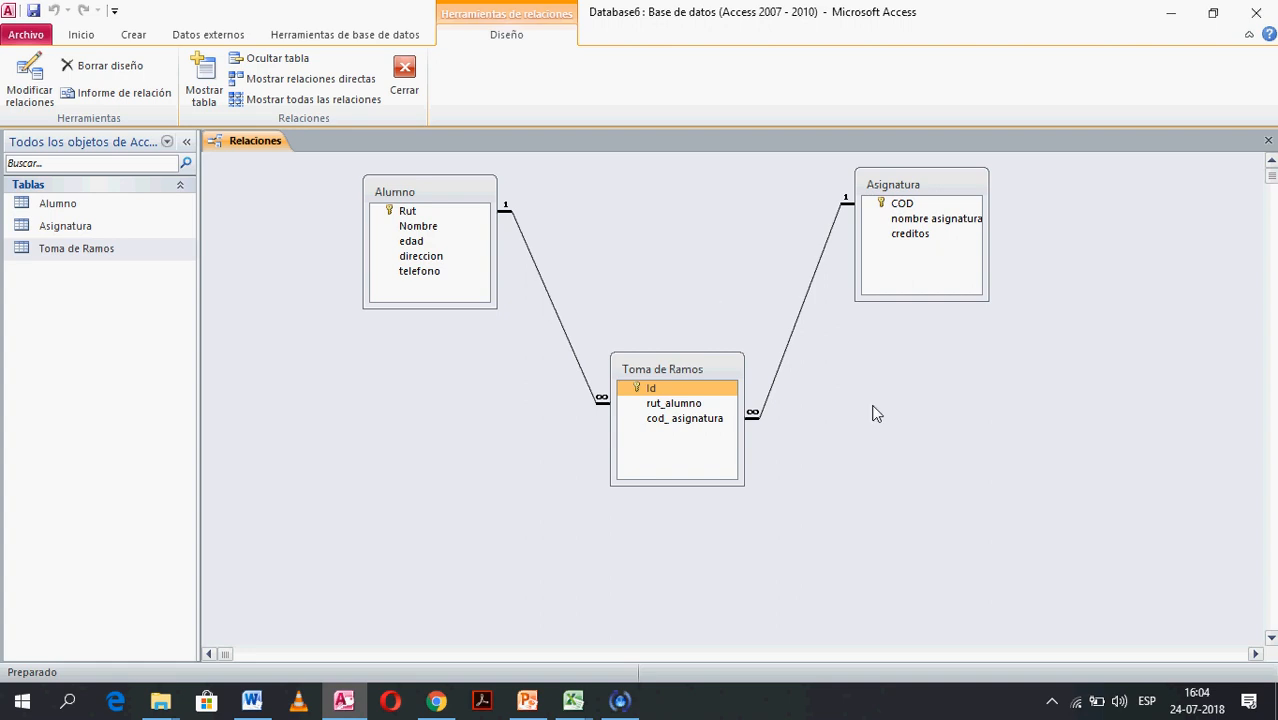
pyautogui.click(35, 22)
pyautogui.click(807, 296)
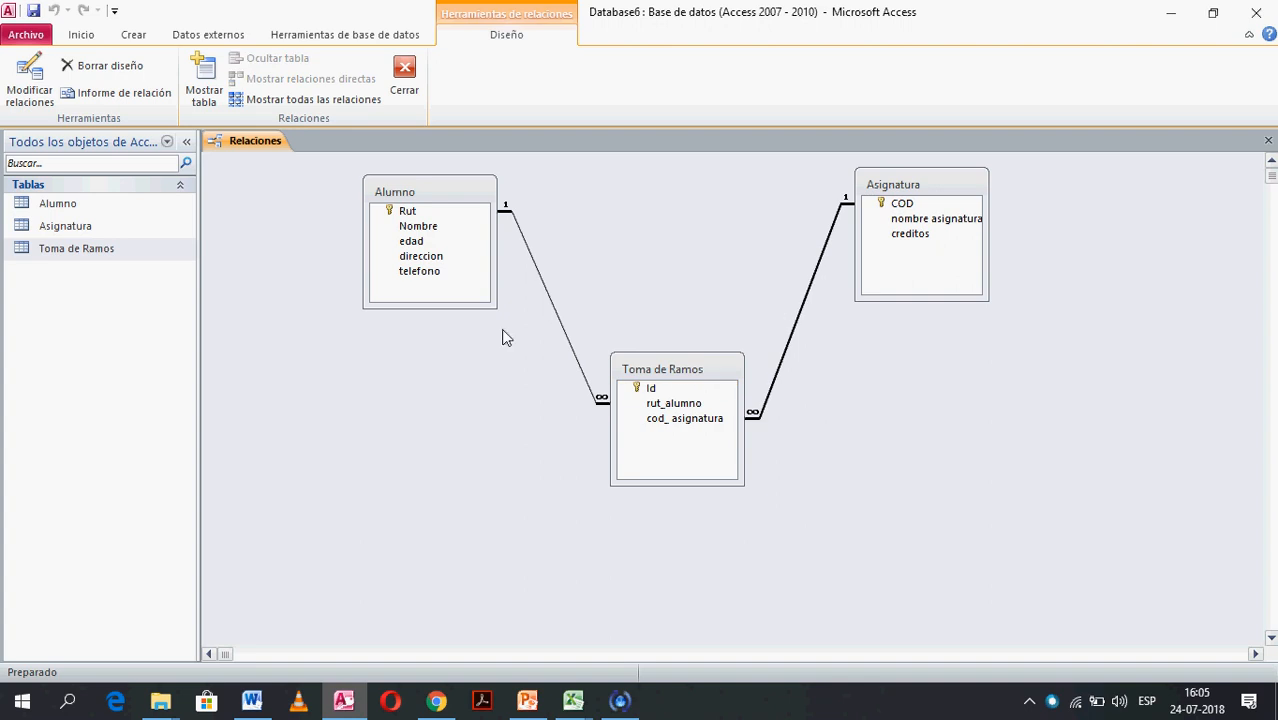
# - Delete the relationship between Alumno and Toma de Ramos
pyautogui.click(549, 304)
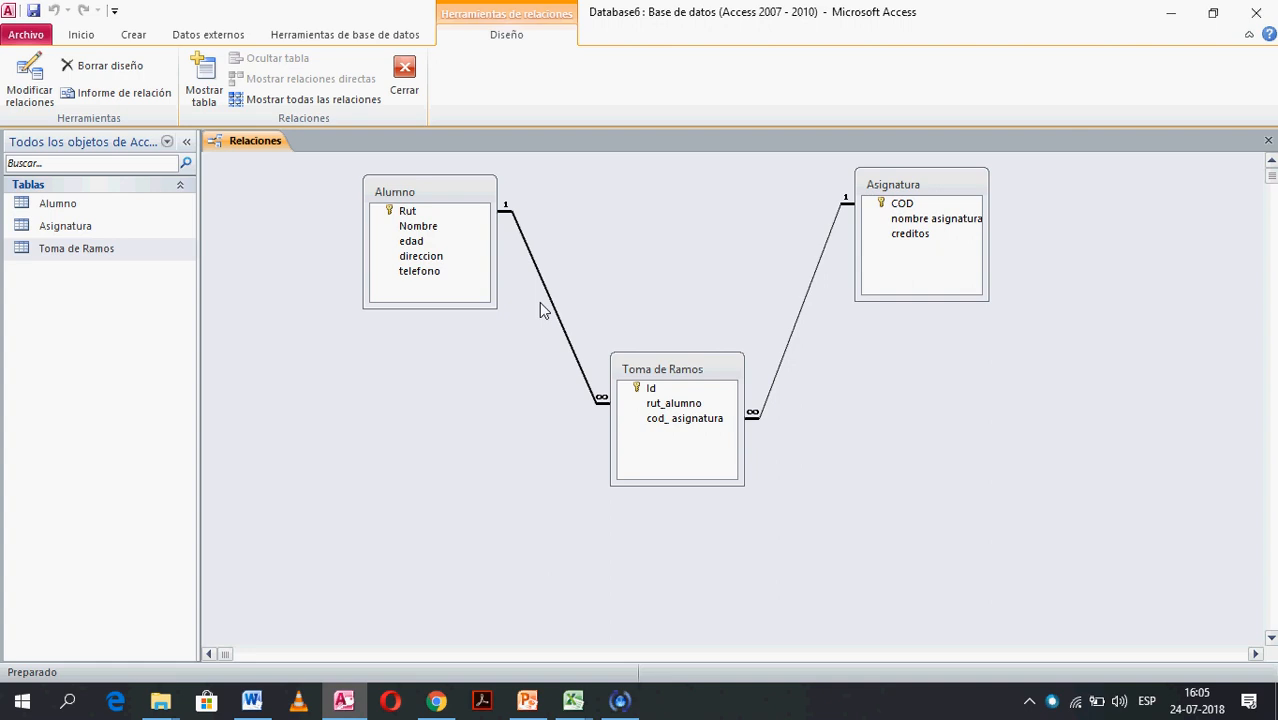
pyautogui.press('Delete')
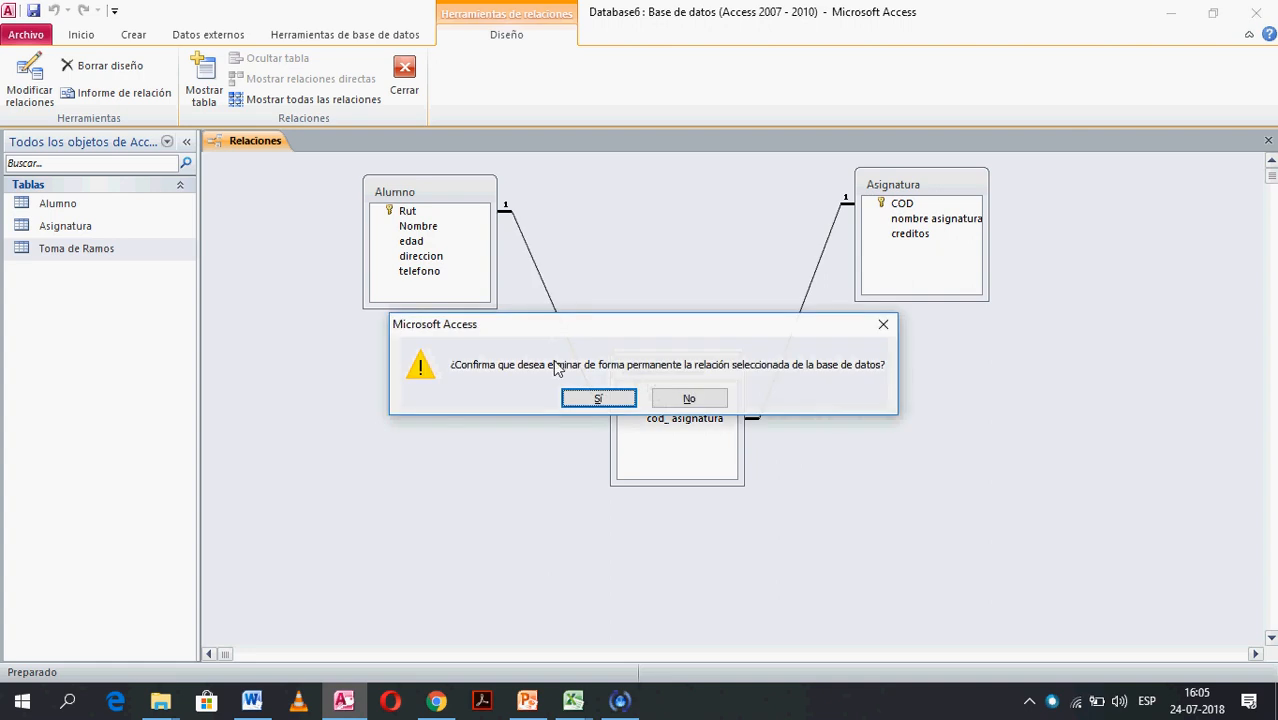
pyautogui.click(580, 400)
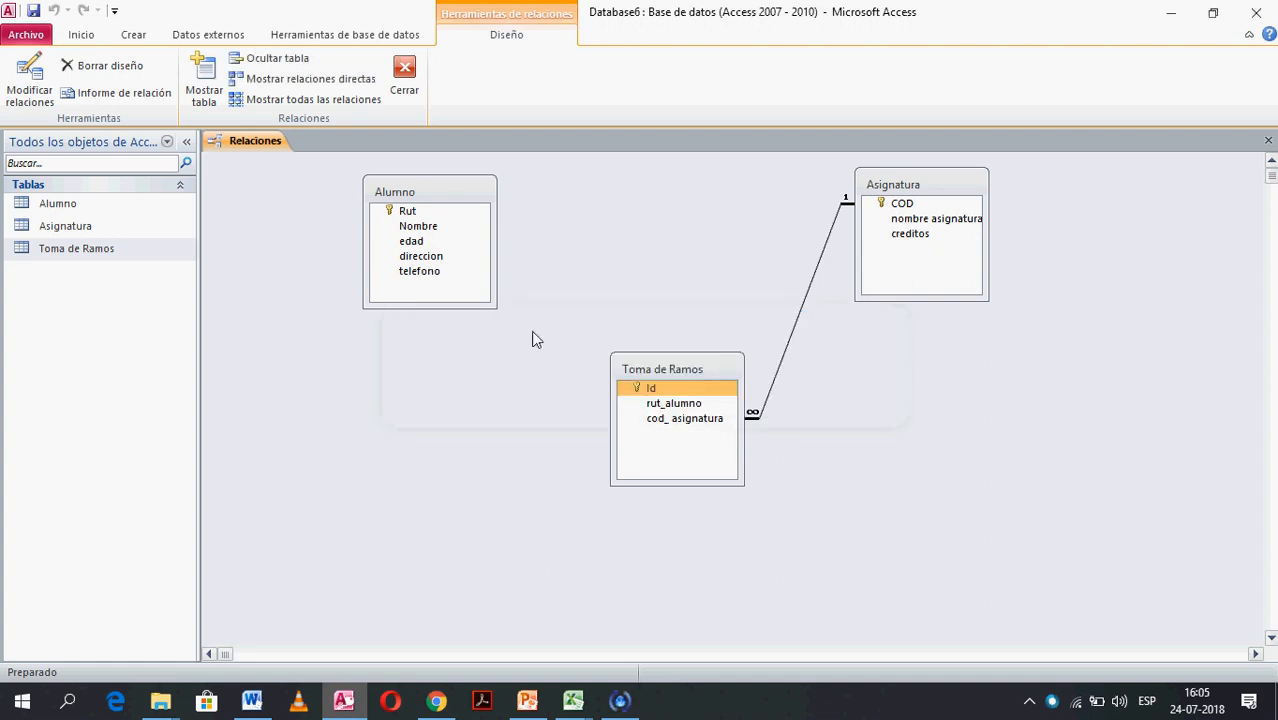
# - Recreate the relationship from Rut in Alumno to rut_alumno in Toma de Ramos, enforcing referential integrity
pyautogui.click(442, 240)
pyautogui.moveTo(418, 212); pyautogui.dragTo(654, 410)
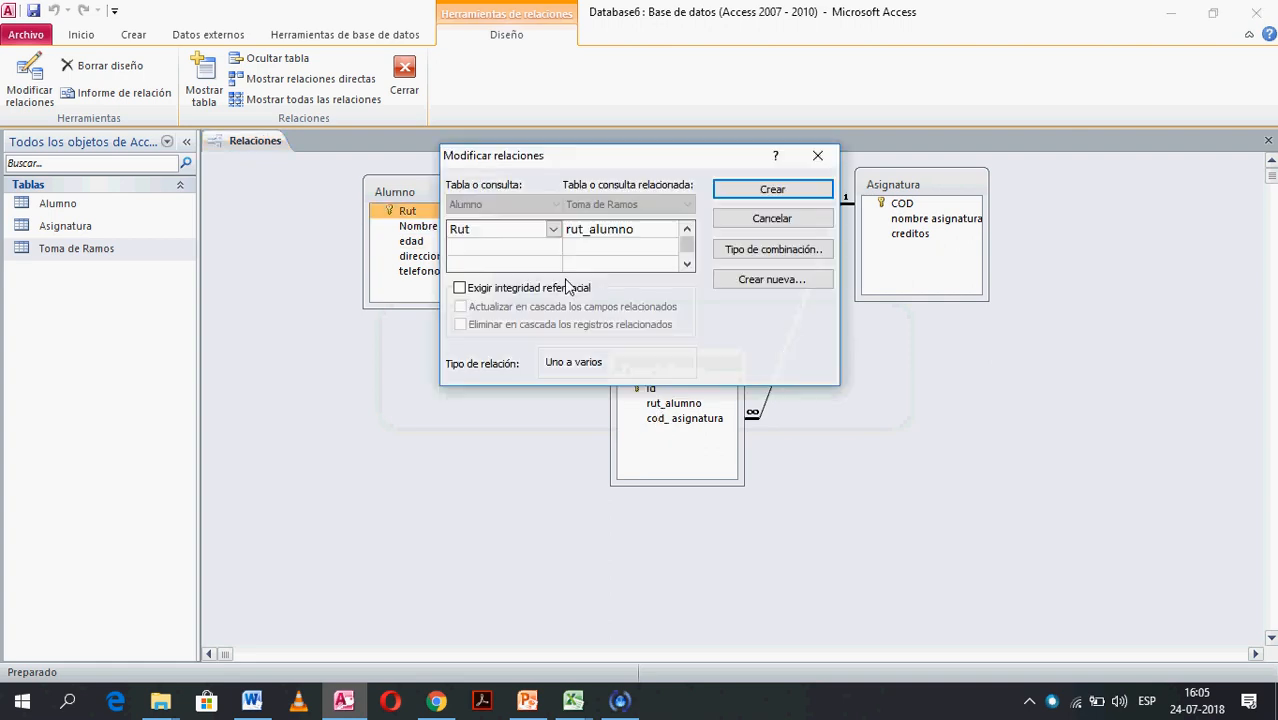
pyautogui.click(556, 288)
pyautogui.click(770, 190)
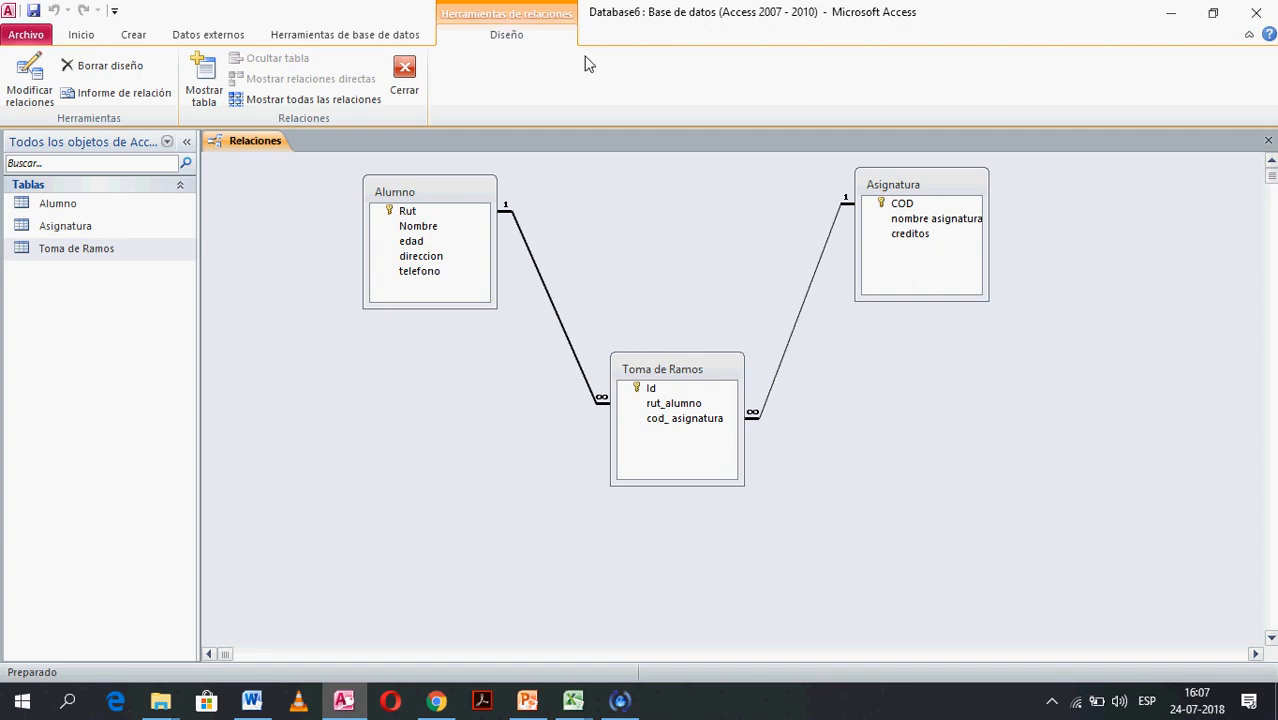
# - Close the relationships diagram and open the Alumno table as a datasheet
pyautogui.click(1268, 140)
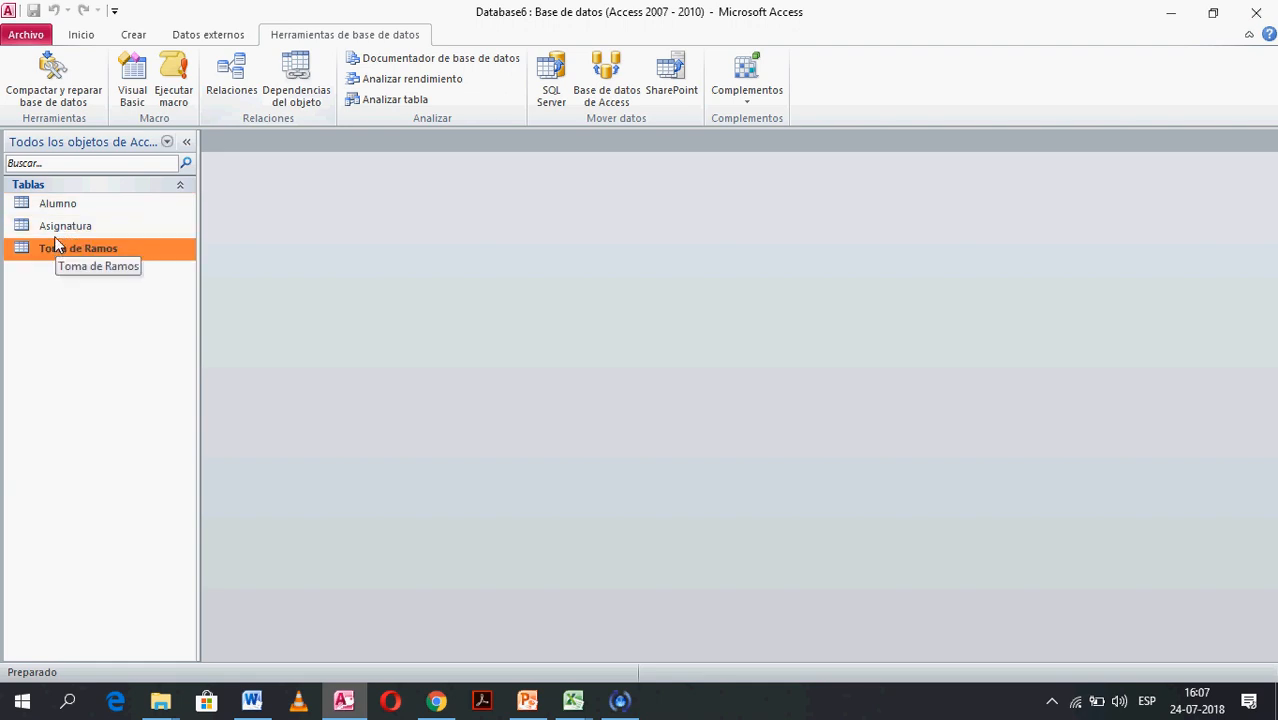
pyautogui.doubleClick(55, 211)
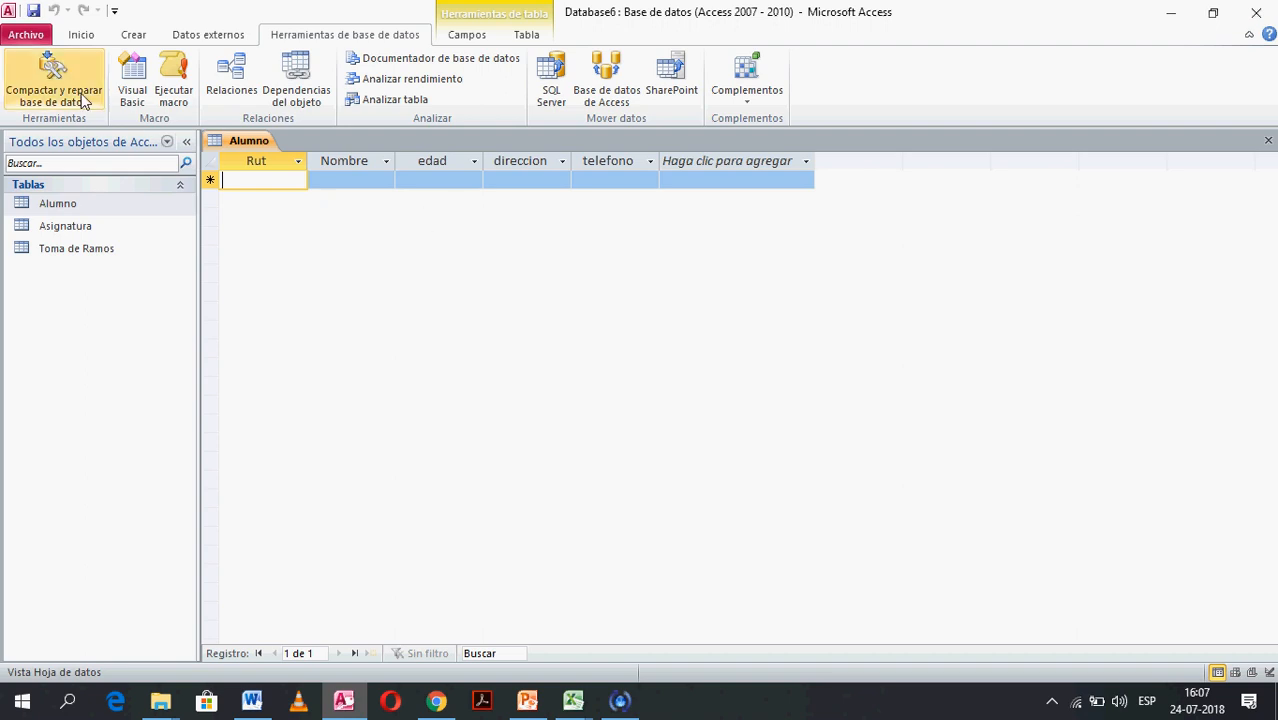
# - Examine the Alumno table's fields in design view and return to its datasheet
pyautogui.click(85, 44)
pyautogui.click(22, 92)
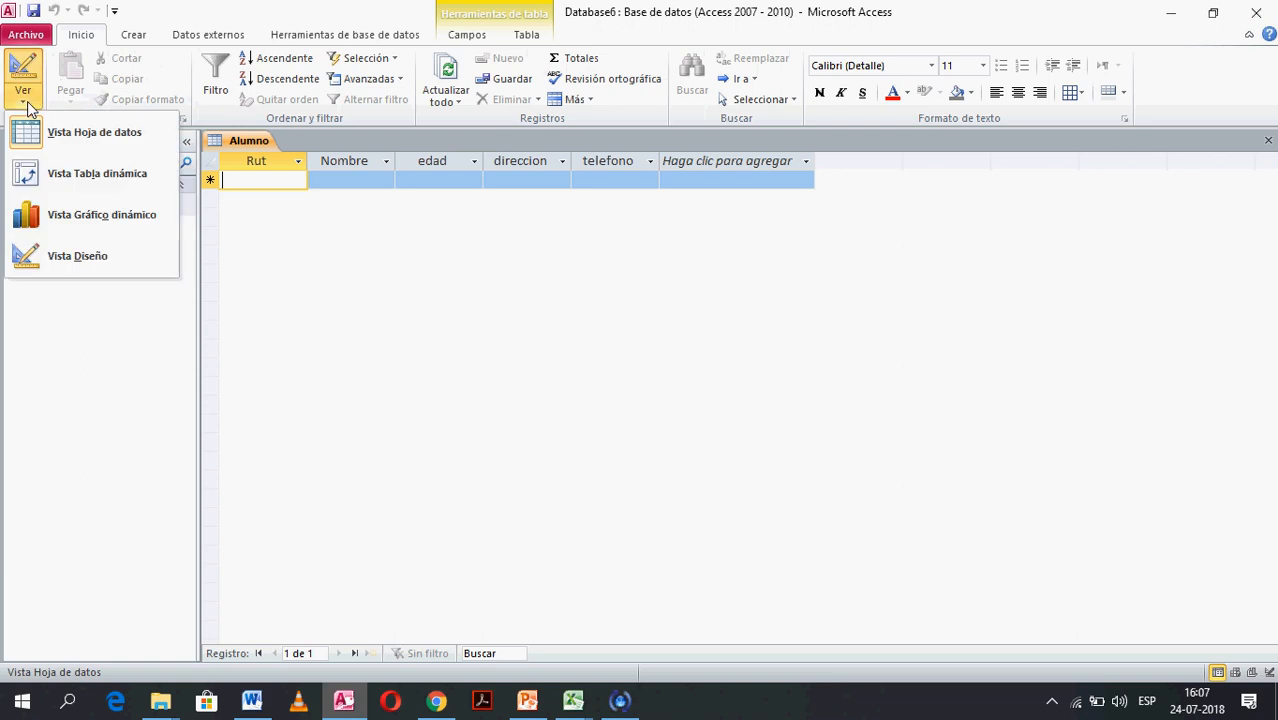
pyautogui.click(76, 256)
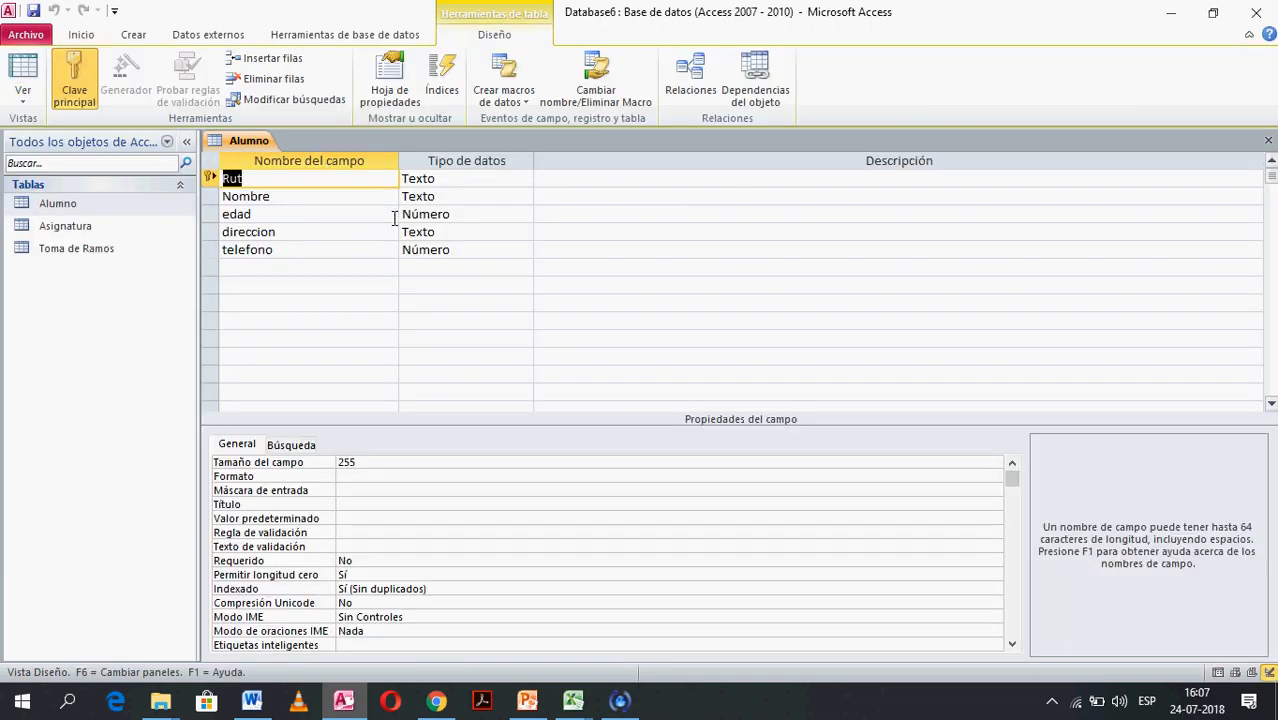
pyautogui.click(23, 95)
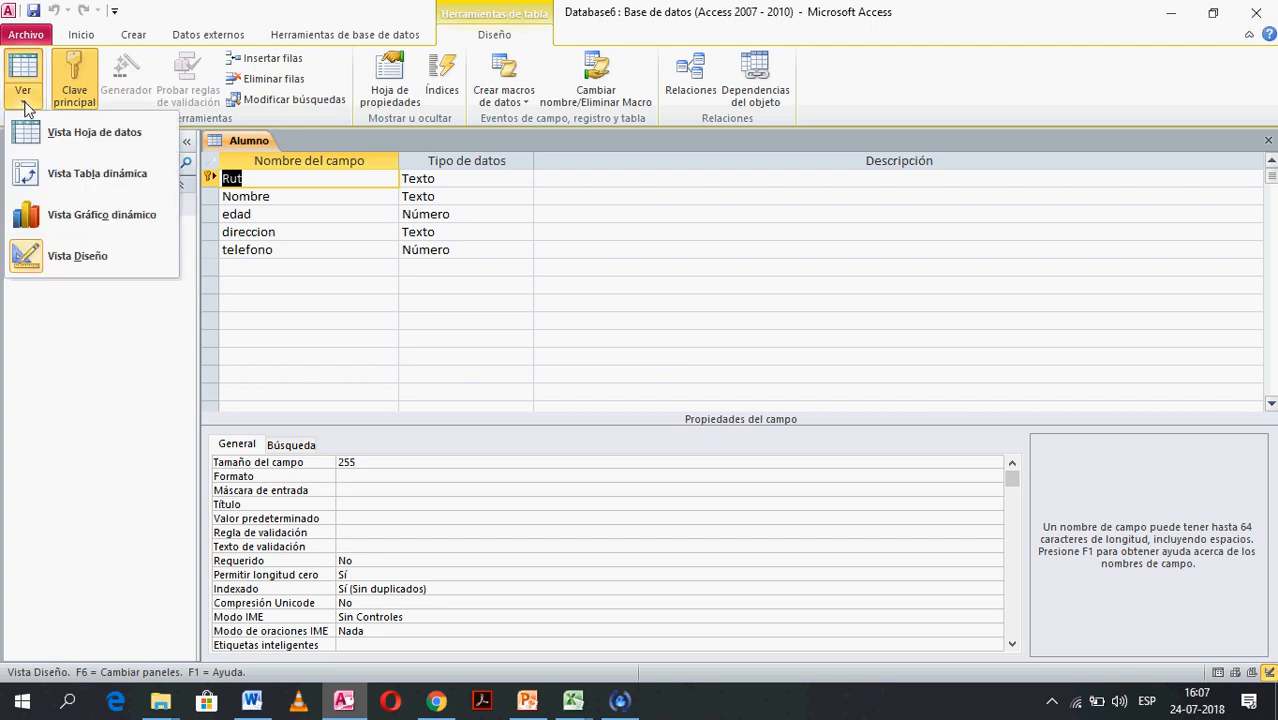
pyautogui.click(90, 133)
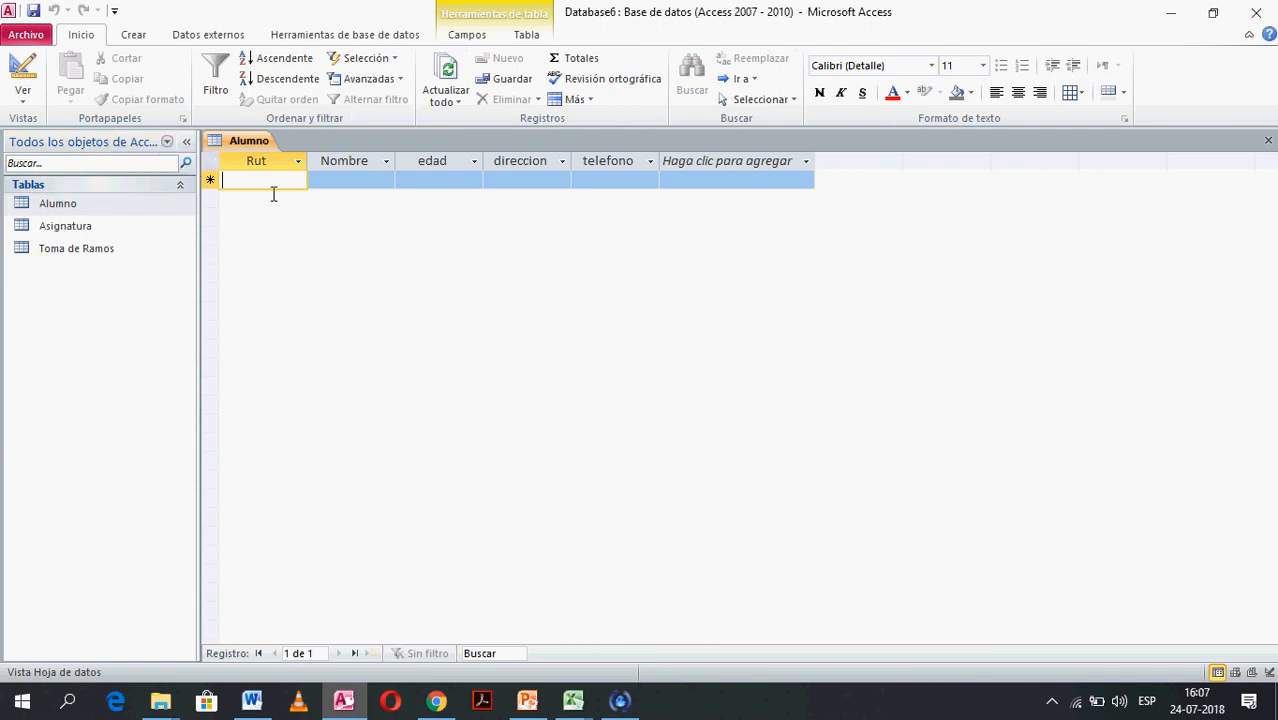
# - Start the first Alumno record with the student's Rut, name and address, and set edad to 21
pyautogui.write('11')
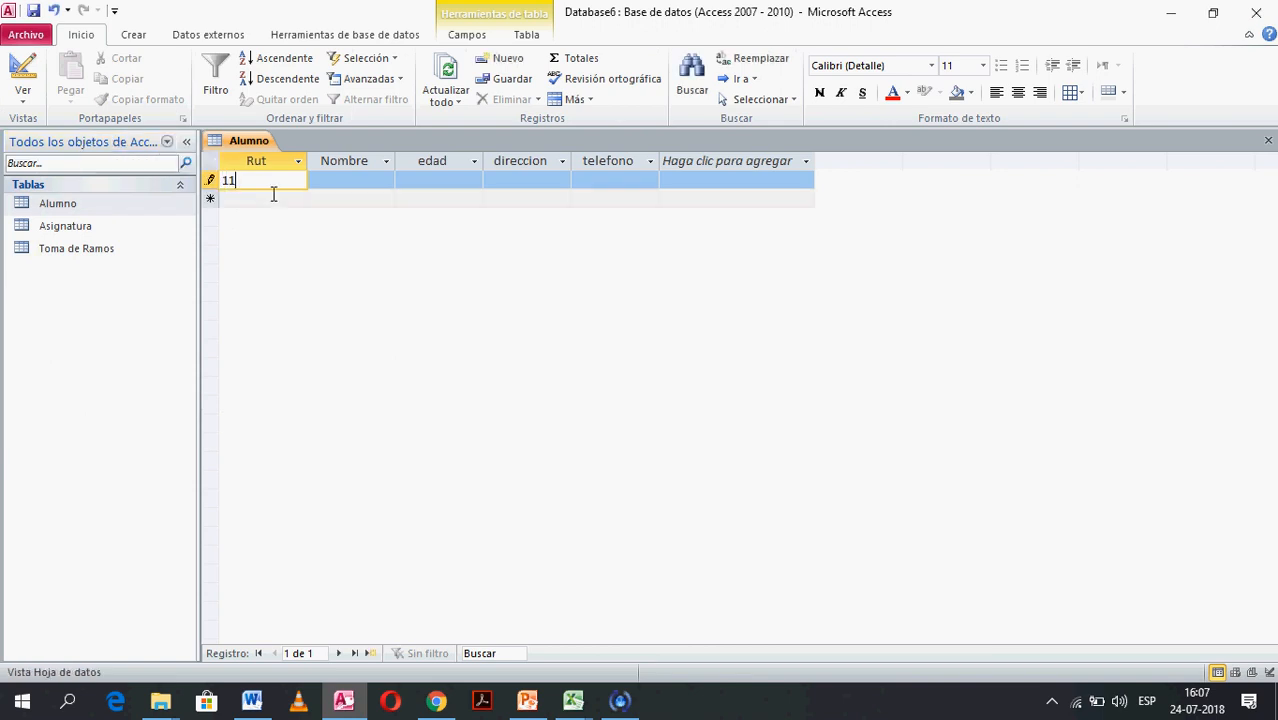
pyautogui.press('Tab')
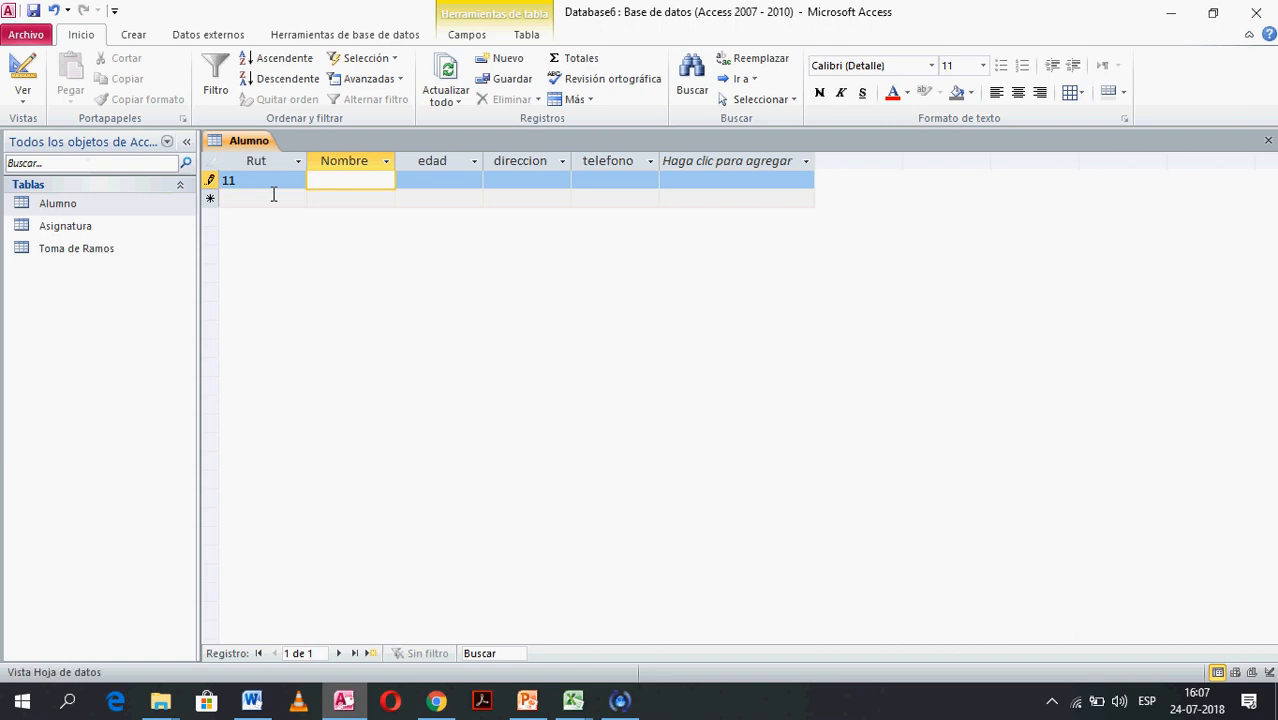
pyautogui.write('juana maria')
pyautogui.click(459, 187)
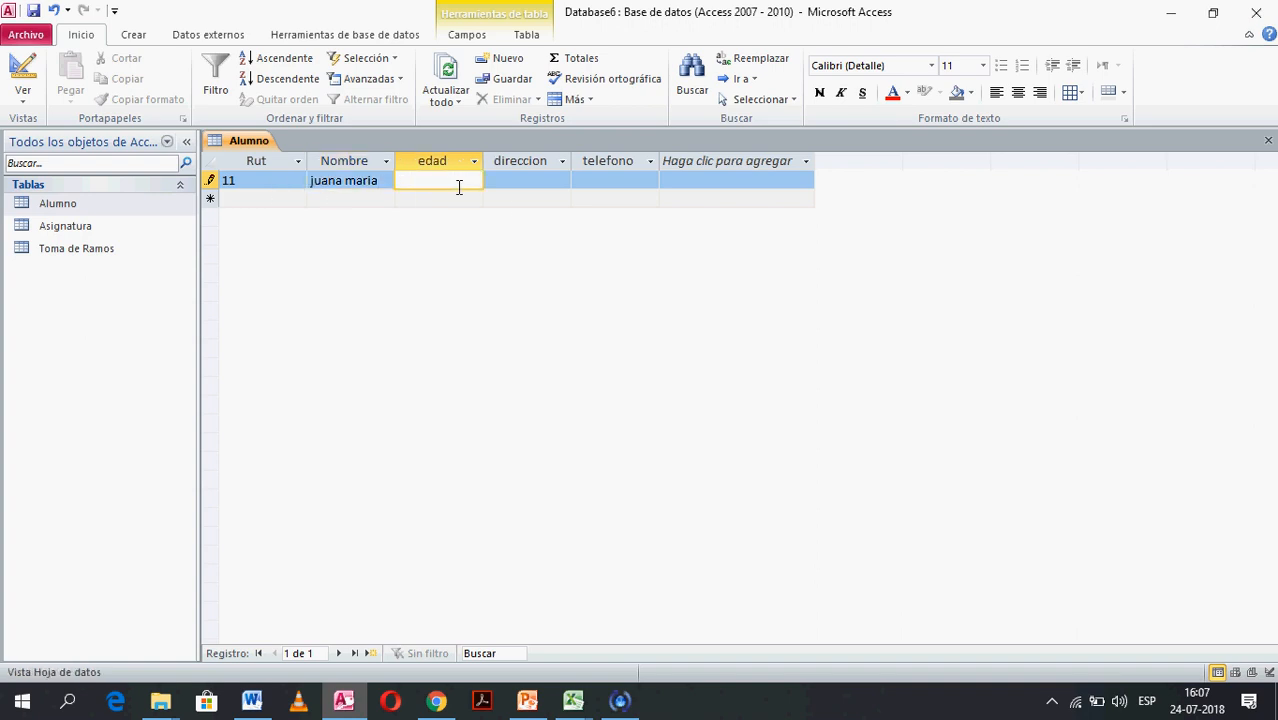
pyautogui.write('21')
pyautogui.click(539, 185)
pyautogui.write('por')
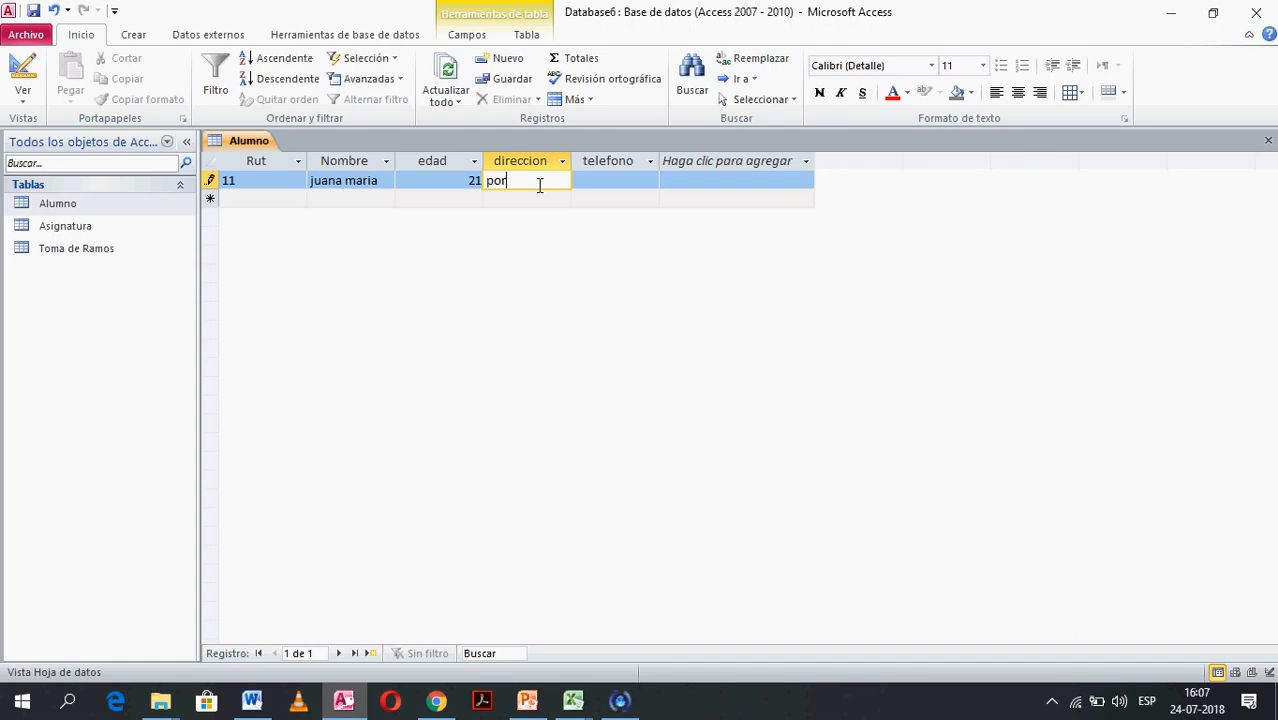
pyautogui.write(' alla')
# - Complete the first Alumno record with the student's phone number and move on to a new record
pyautogui.click(630, 186)
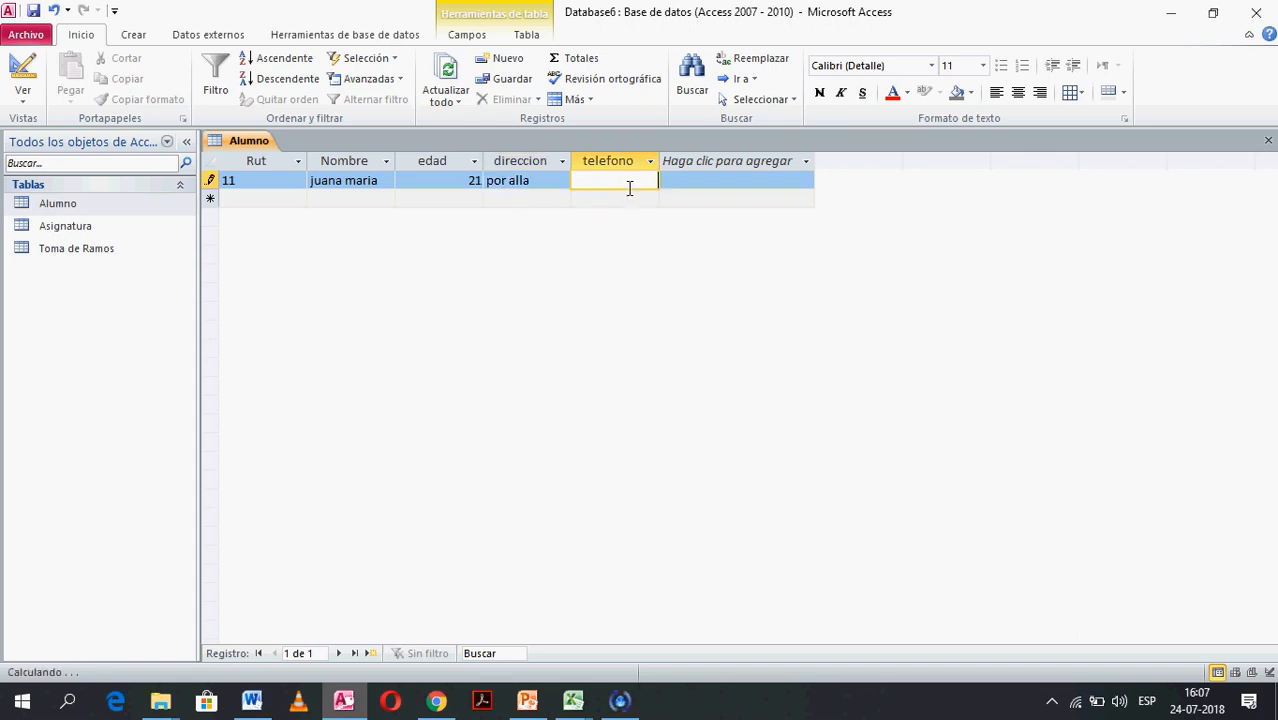
pyautogui.hotkey('ctrl', 'v')
pyautogui.press('BackSpace')
pyautogui.press('BackSpace')
pyautogui.press('BackSpace')
pyautogui.press('Return')
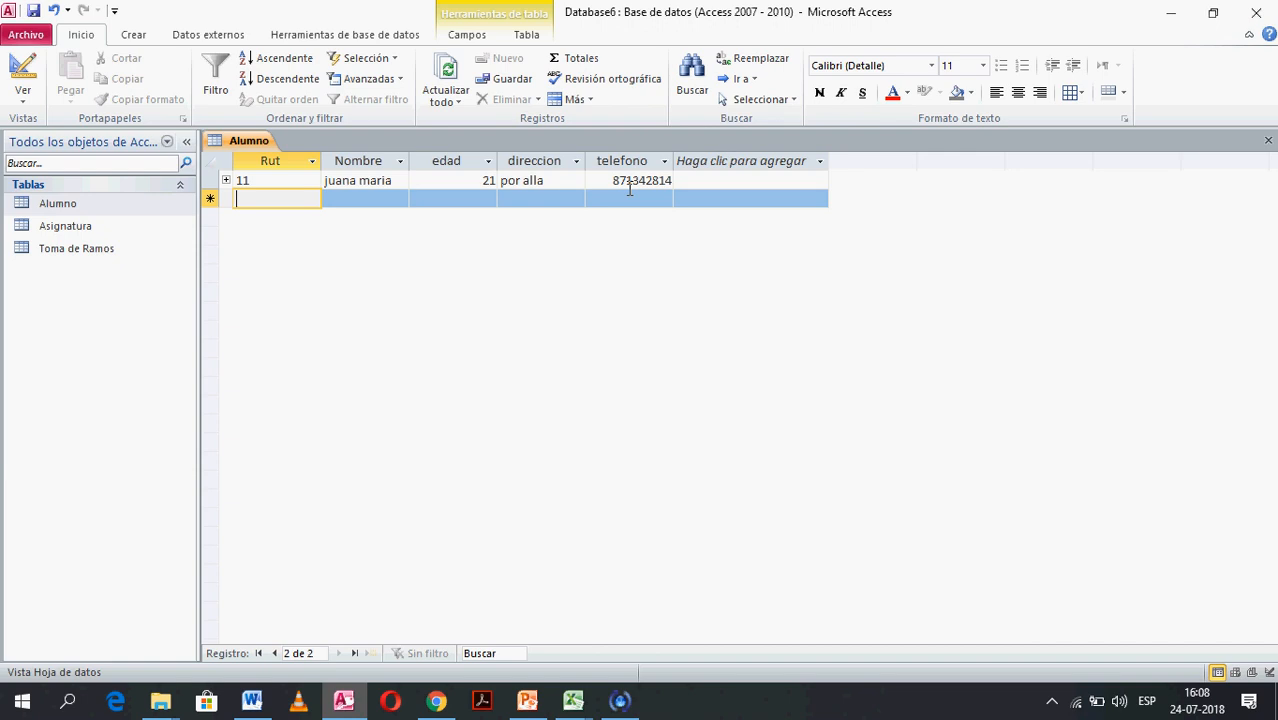
# - Try to start a second Alumno record with the same Rut as the first student
pyautogui.write('12')
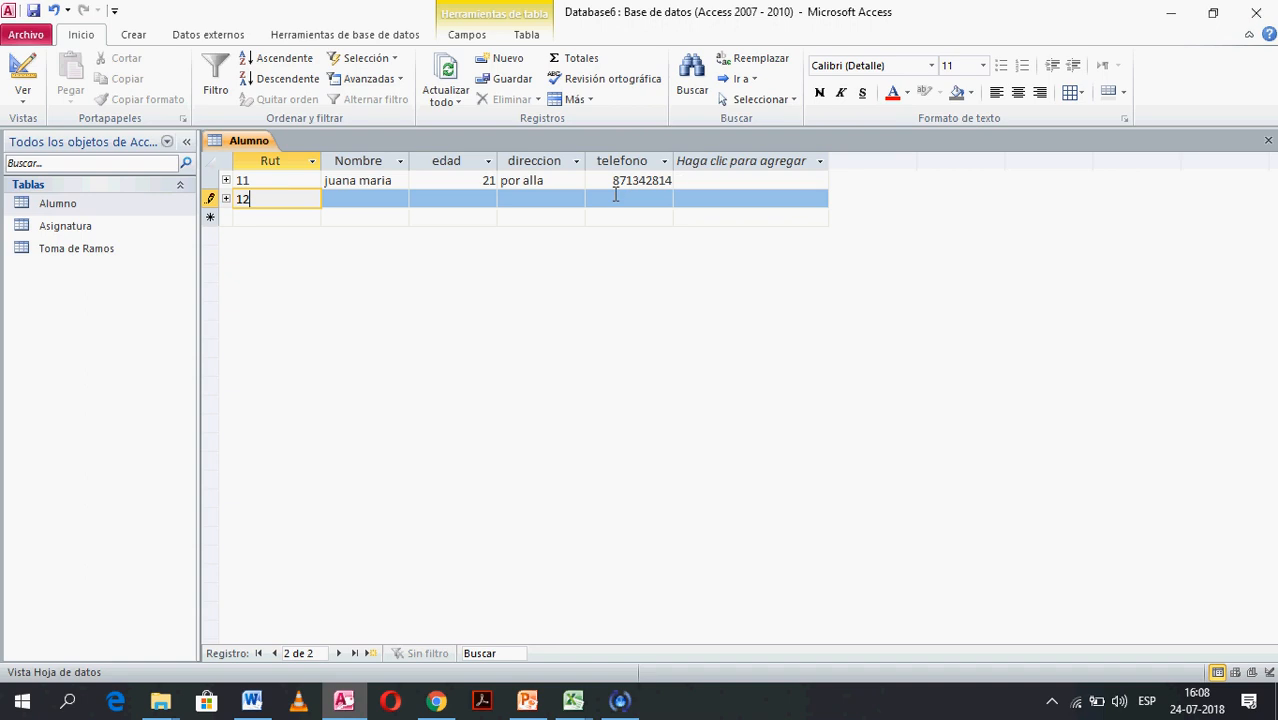
pyautogui.press('BackSpace')
pyautogui.write('1')
pyautogui.click(394, 216)
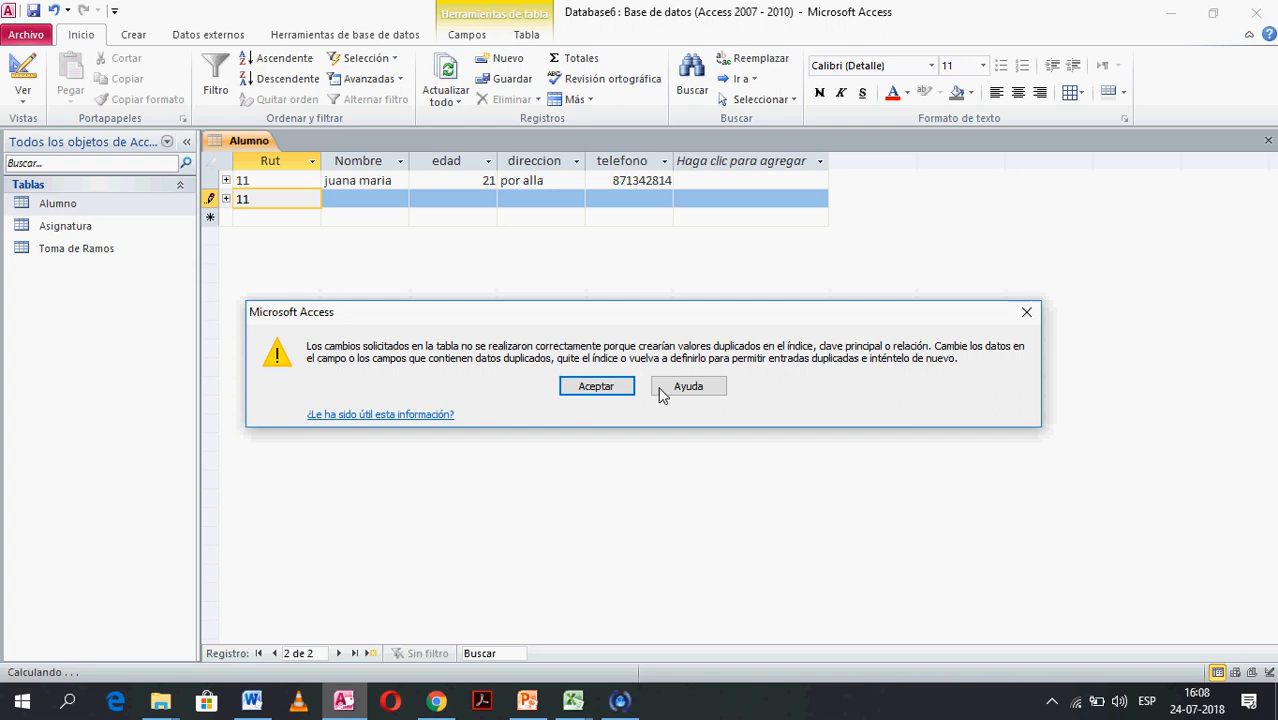
pyautogui.click(619, 388)
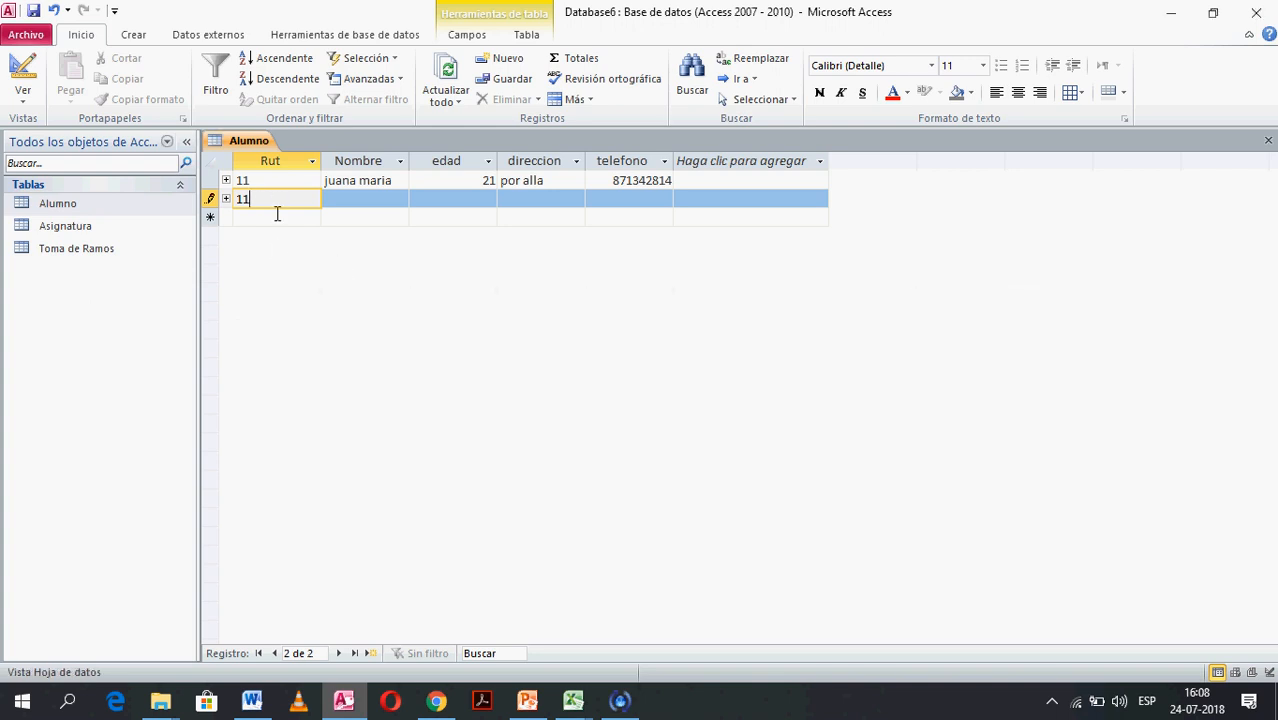
# - Fill in the second Alumno record with a unique Rut, the student's name, edad 21, the address and the phone number
pyautogui.press('BackSpace')
pyautogui.write('2')
pyautogui.press('Tab')
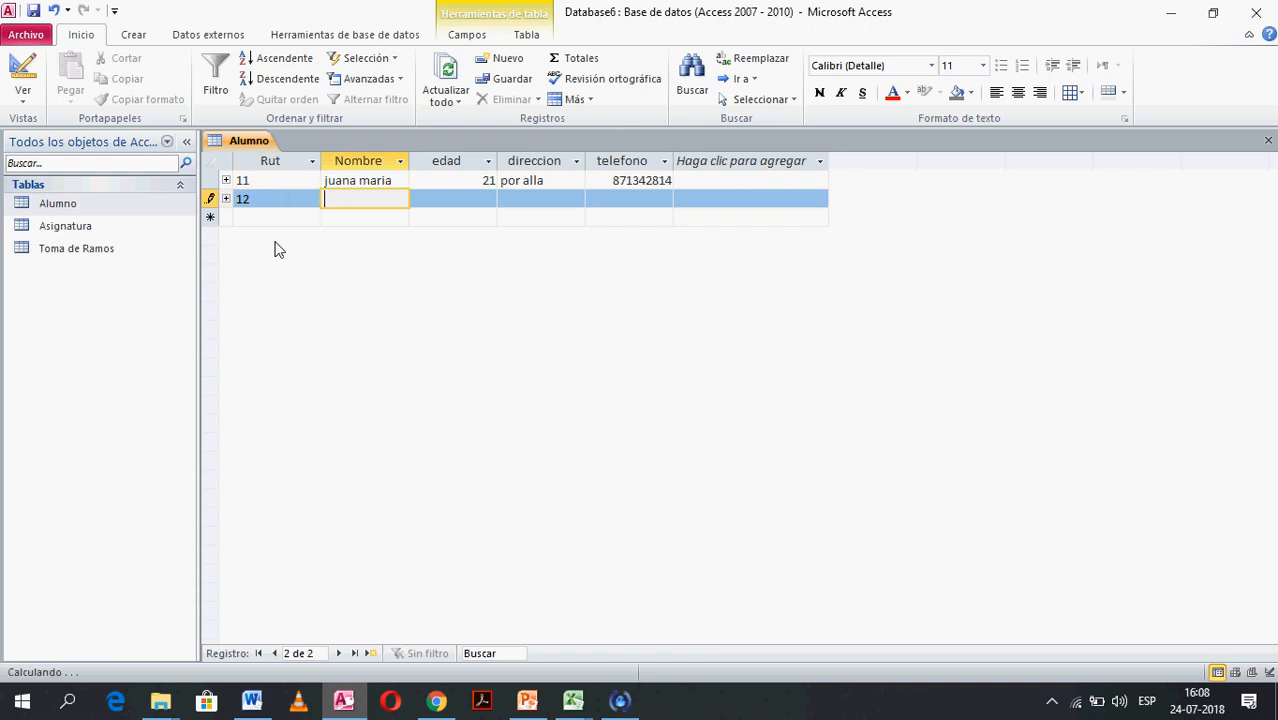
pyautogui.write('juana maria')
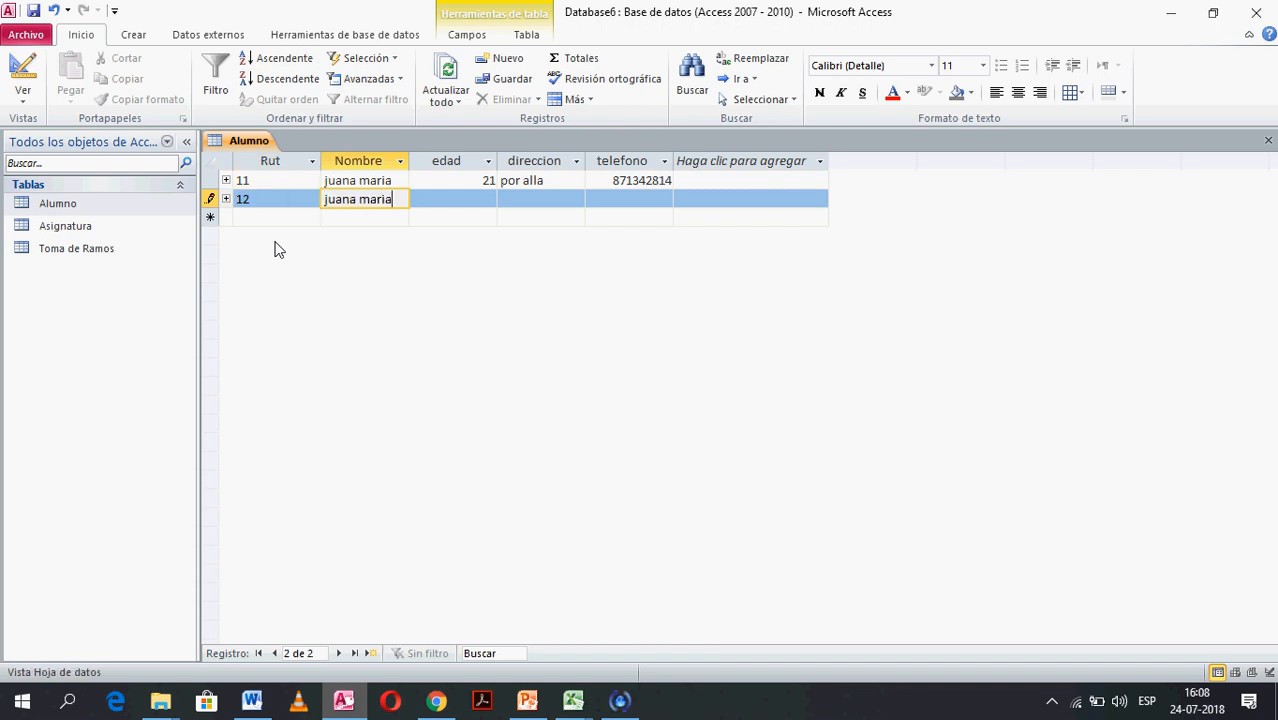
pyautogui.press('Tab')
pyautogui.write('21')
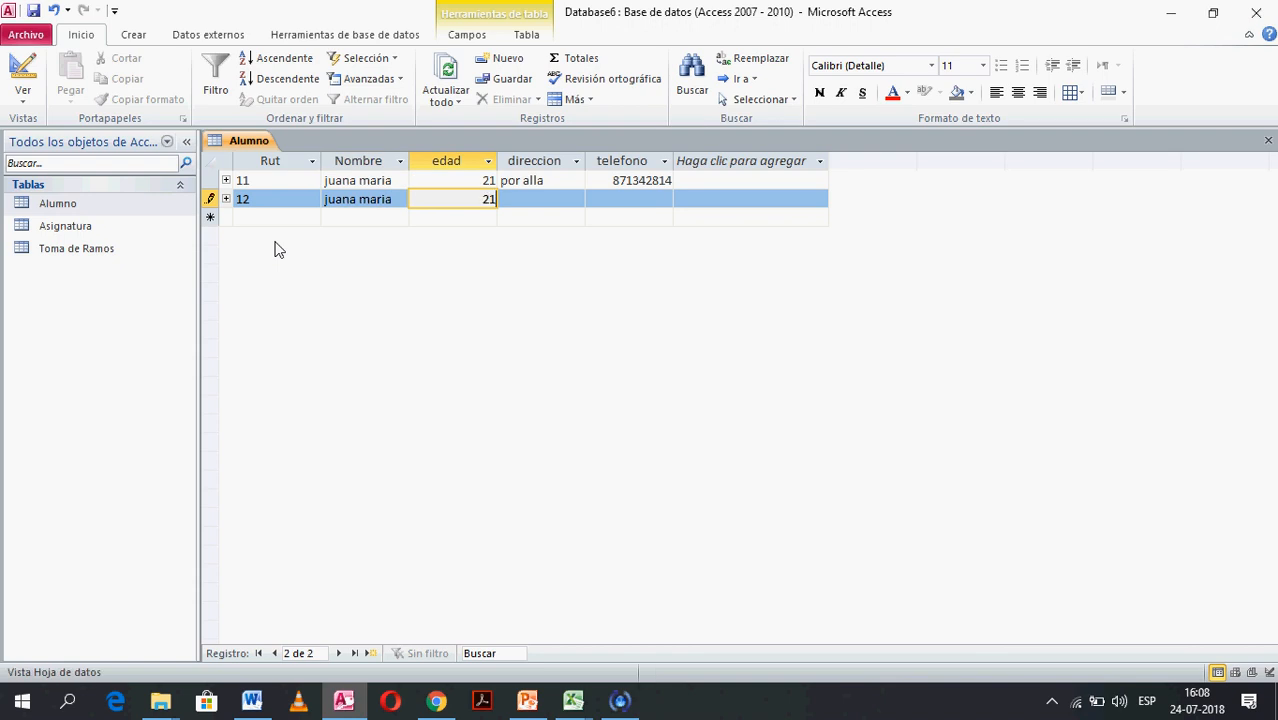
pyautogui.press('Tab')
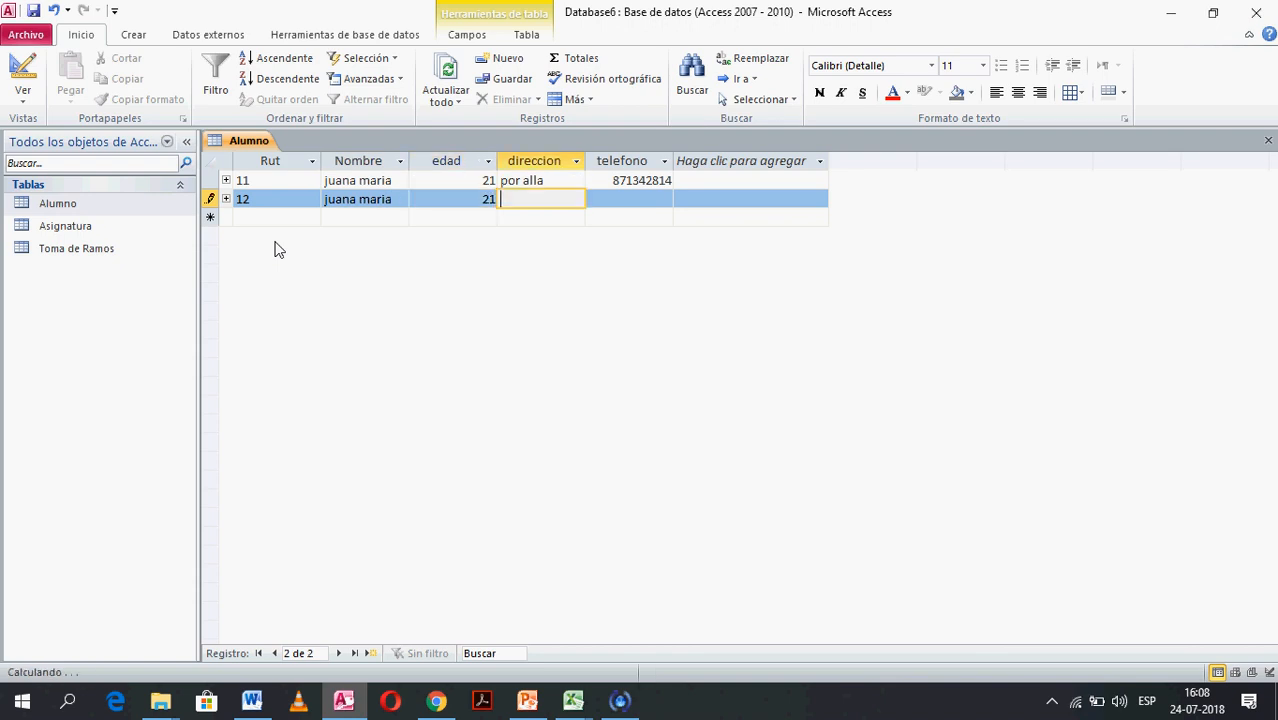
pyautogui.write('por aca')
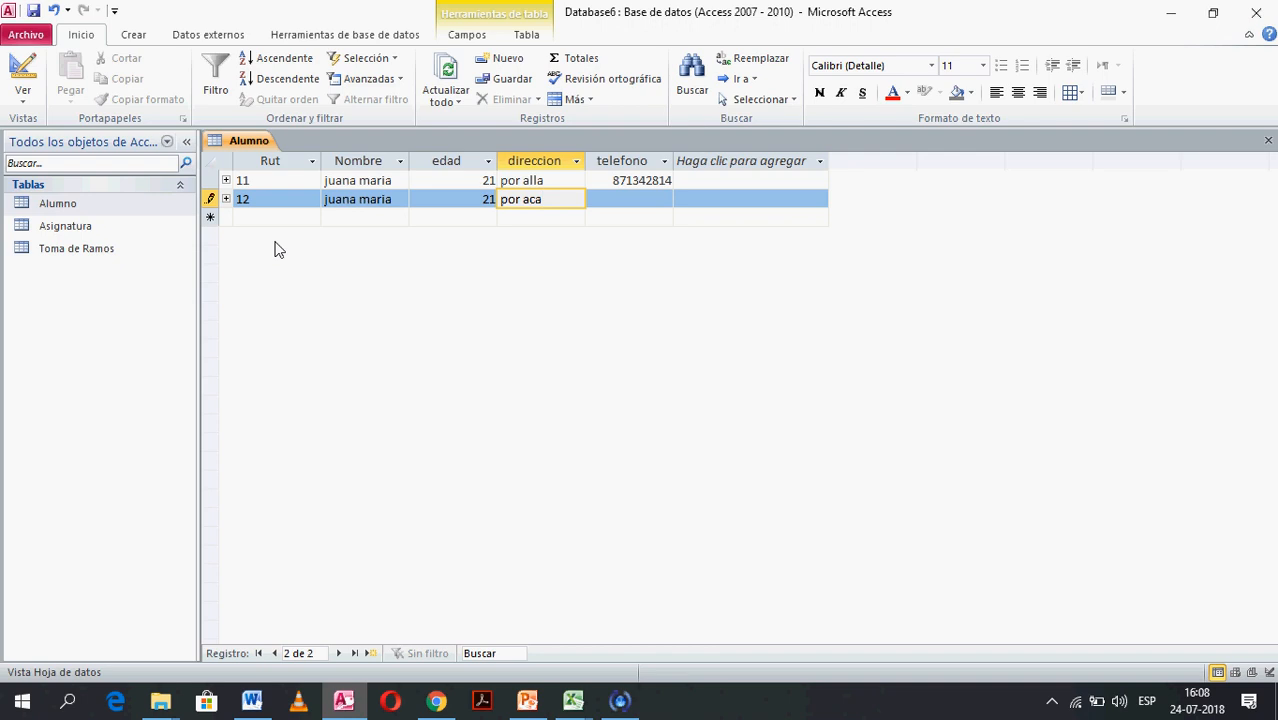
pyautogui.press('Tab')
pyautogui.write('87')
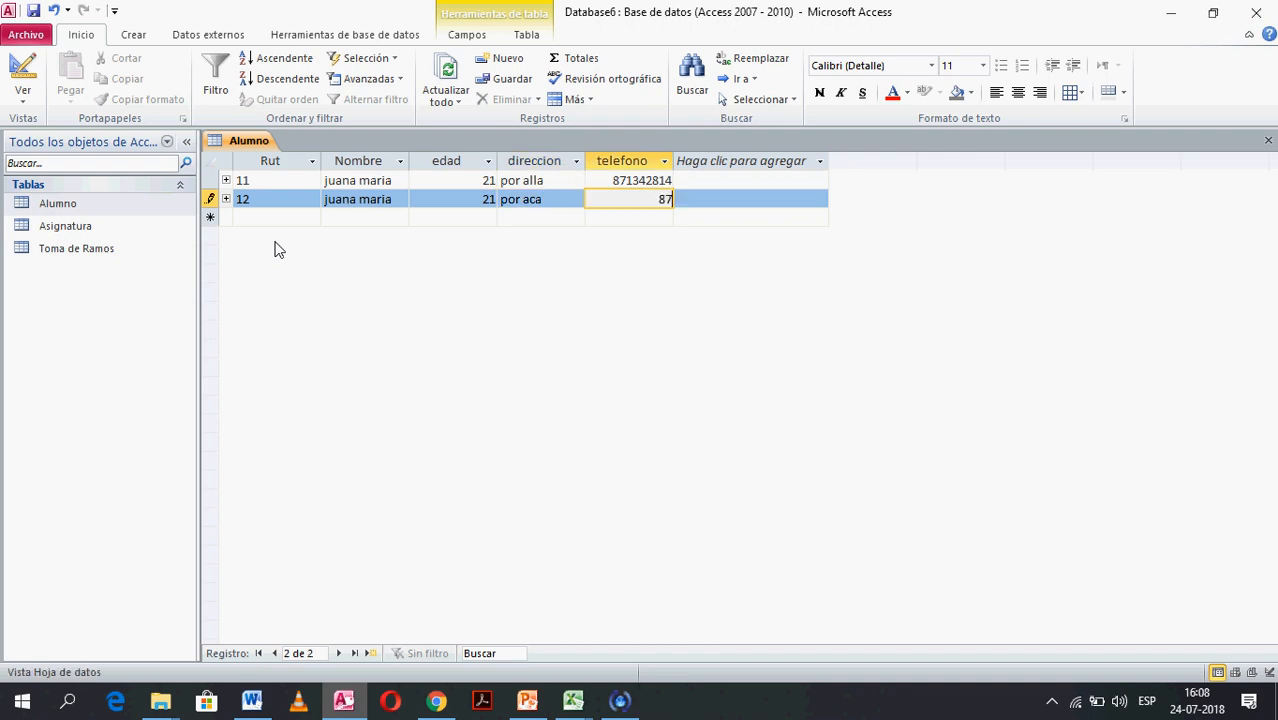
pyautogui.write('3426793')
pyautogui.press('Tab')
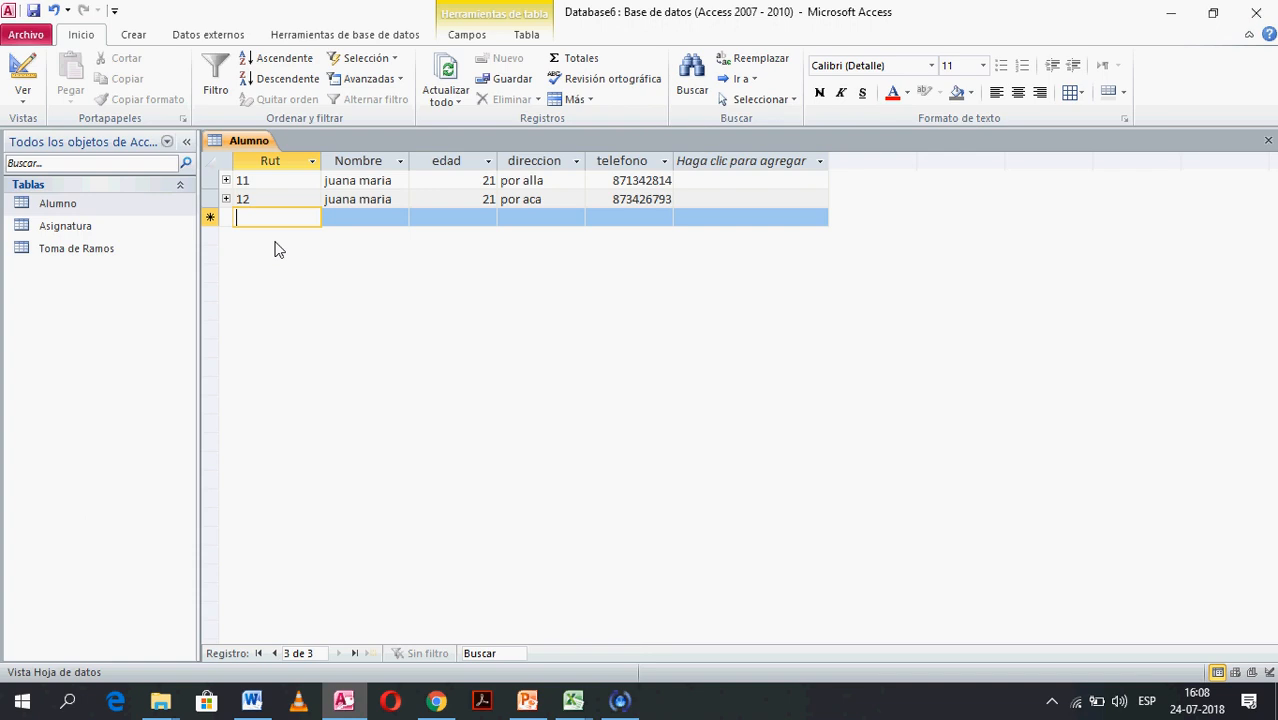
# - Start the third Alumno record with a unique Rut and set edad to 22
pyautogui.write('13')
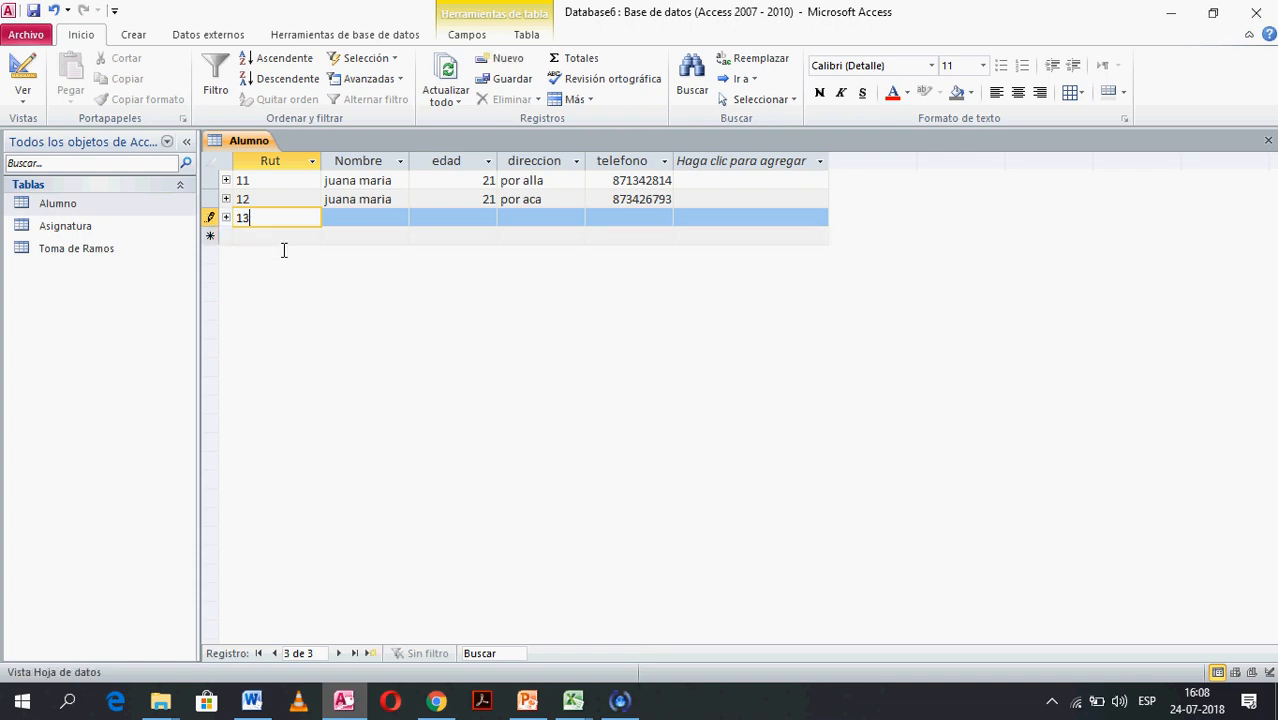
pyautogui.press('Tab')
pyautogui.press('Tab')
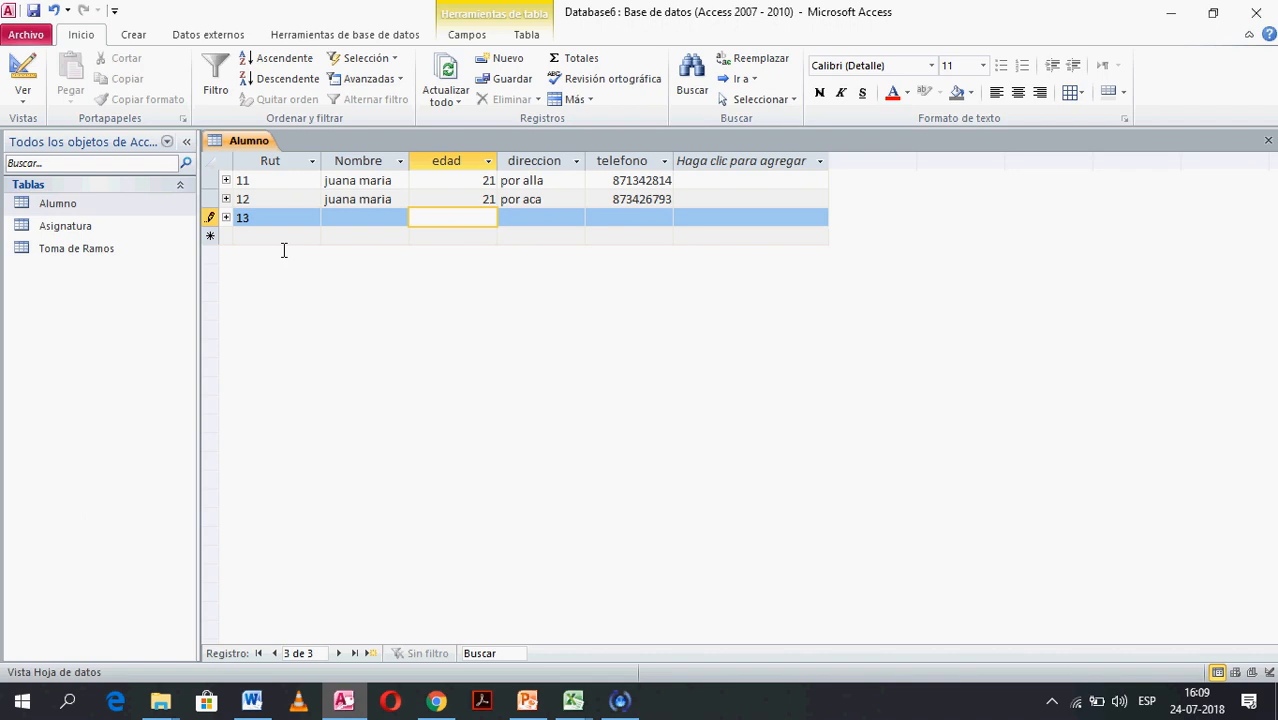
pyautogui.write('22')
pyautogui.press('Tab')
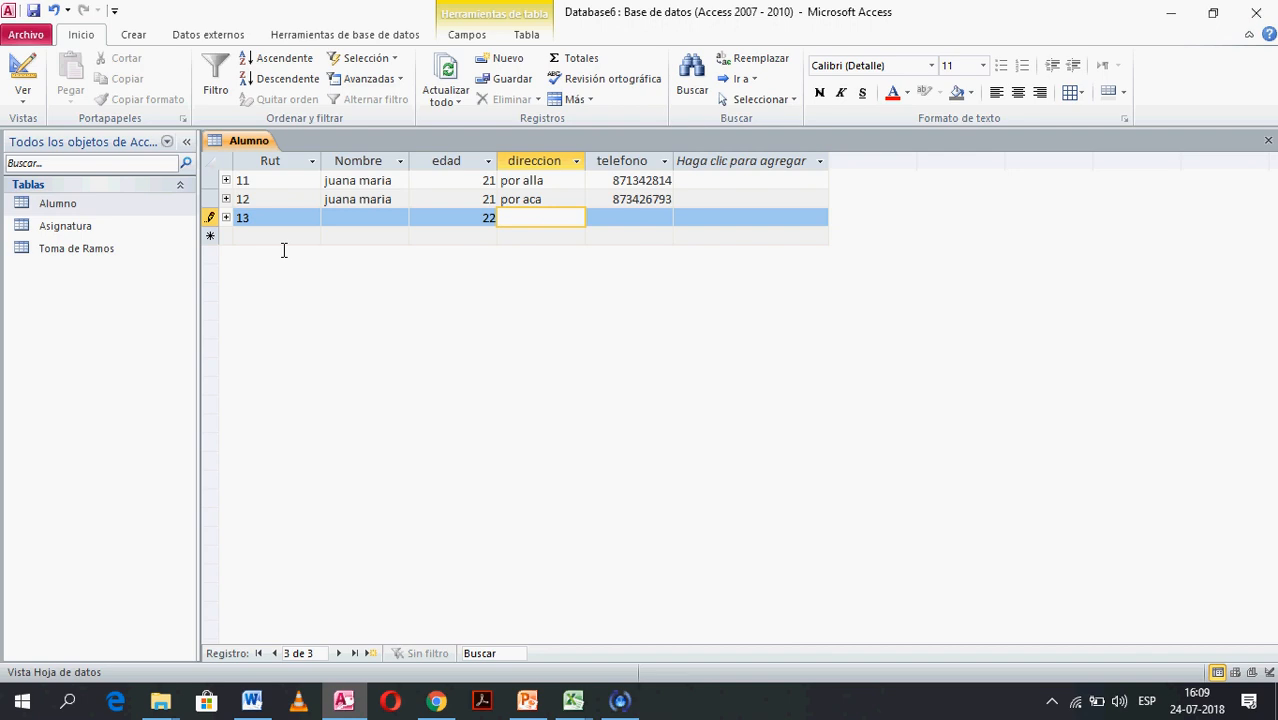
# - Complete the third Alumno record with the student's name, address and phone number, and move on to a new record
pyautogui.hotkey('shift', 'Tab')
pyautogui.hotkey('shift', 'Tab')
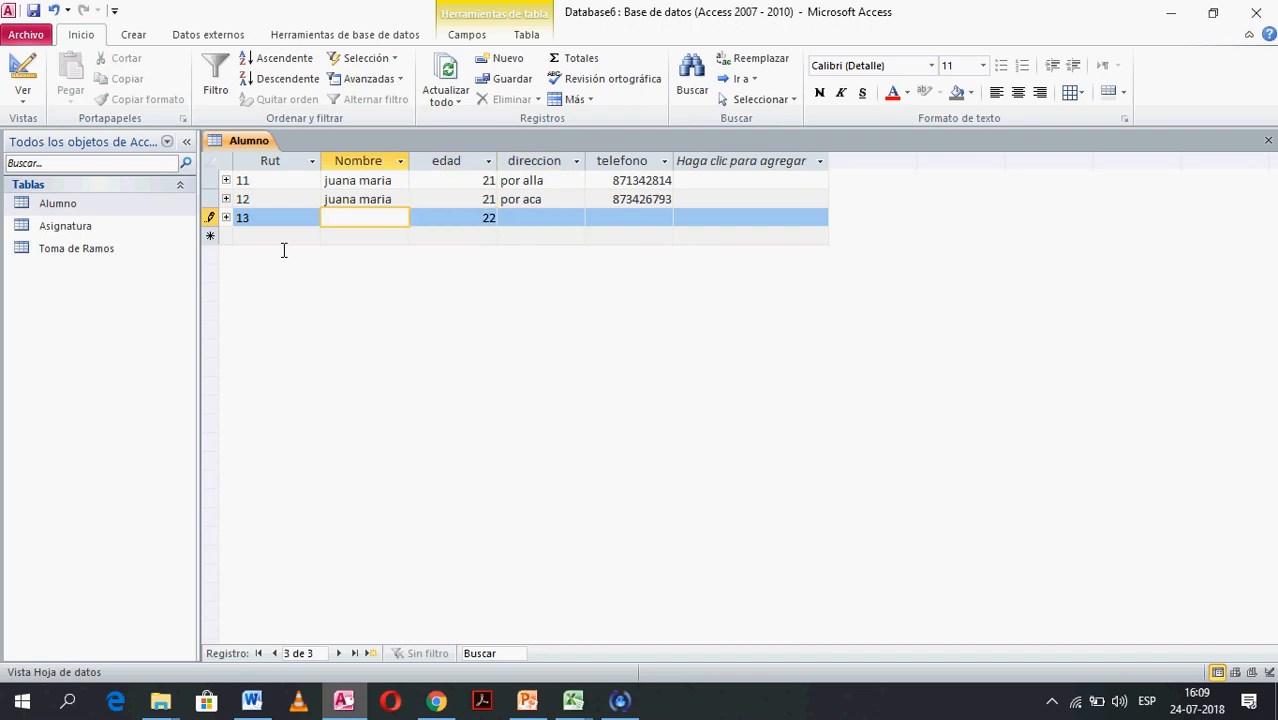
pyautogui.write('pedro pablo')
pyautogui.press('Tab')
pyautogui.press('Tab')
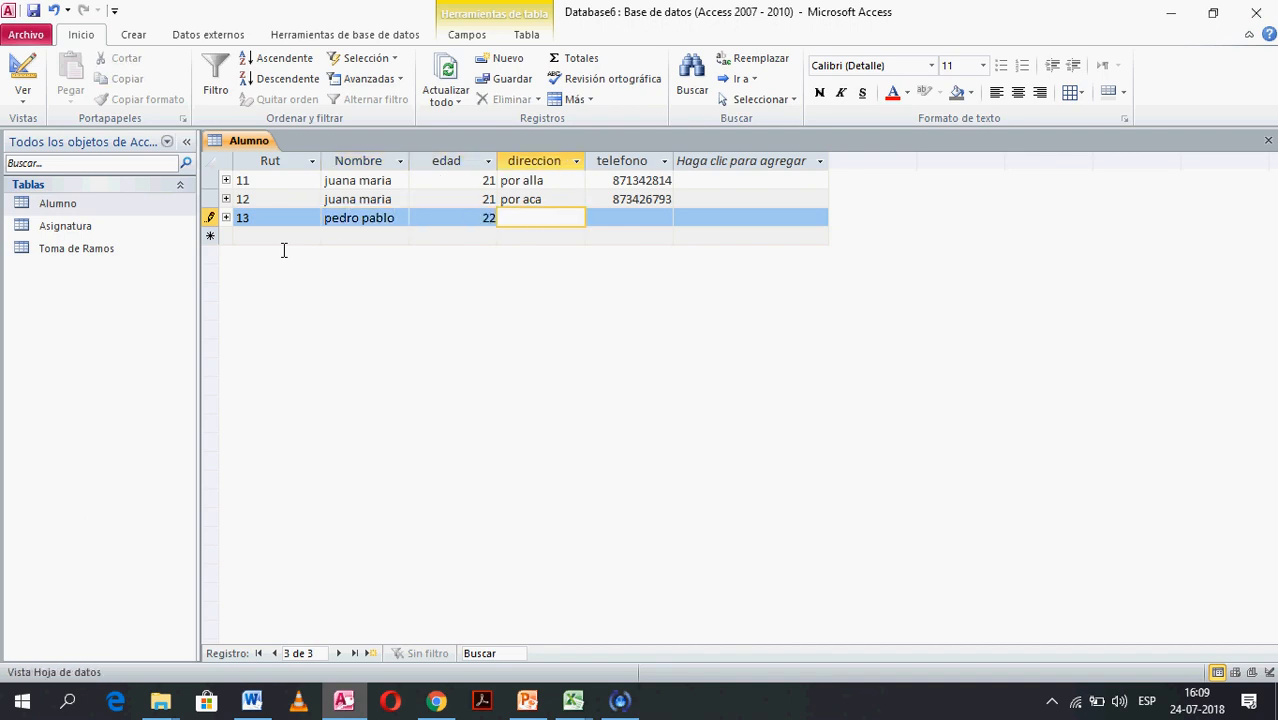
pyautogui.write('por aqui')
pyautogui.press('Tab')
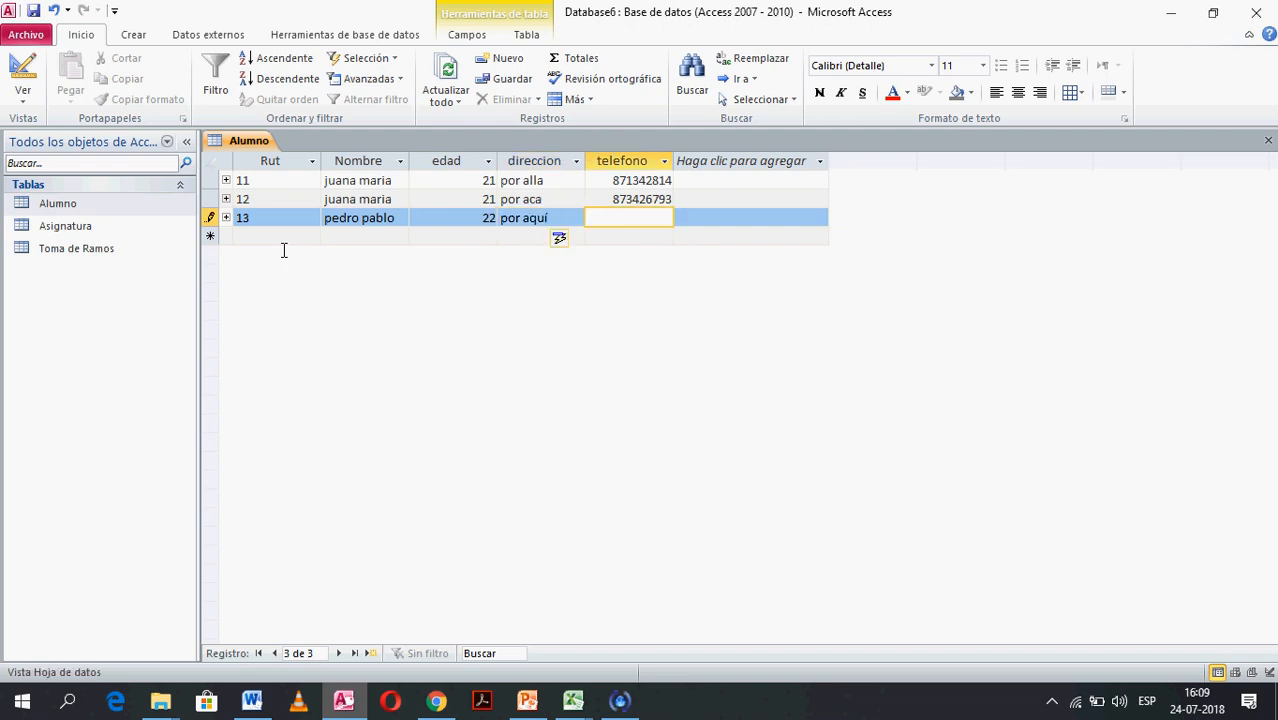
pyautogui.write('823743738')
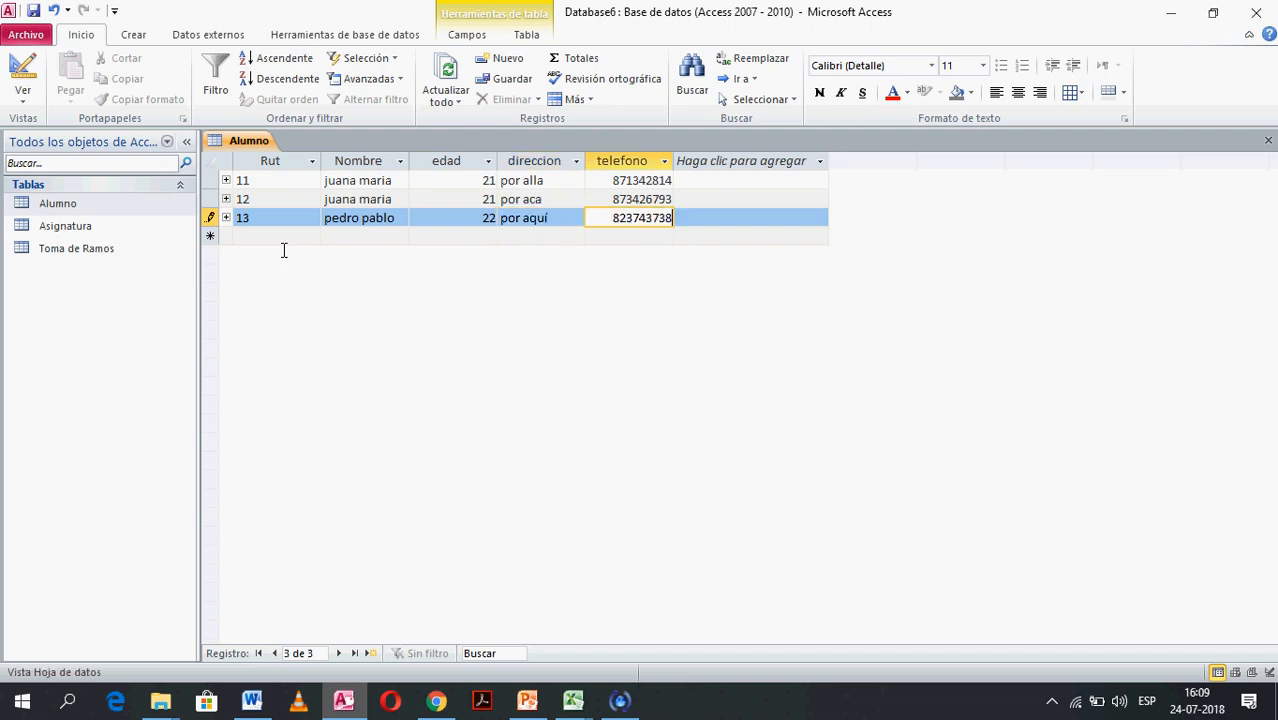
pyautogui.press('Tab')
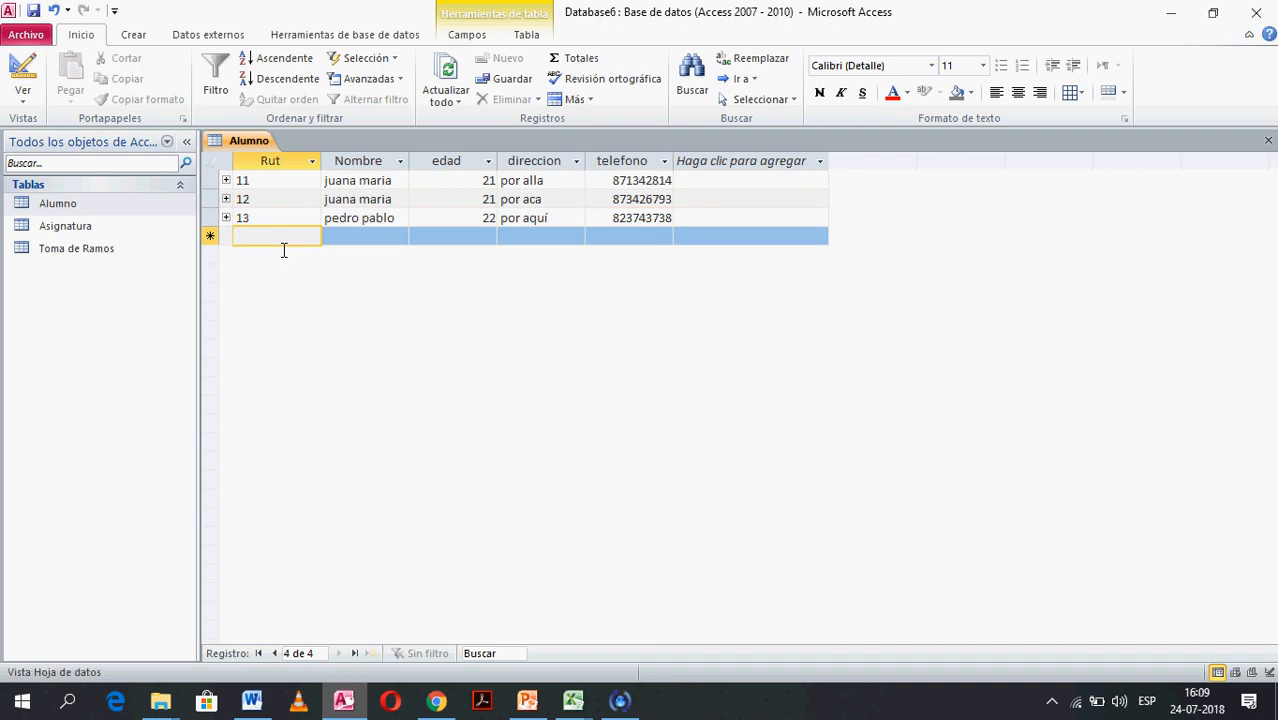
# - Start a Toma de Ramos record with the first student's Rut and try to save it with subject code 3
pyautogui.doubleClick(110, 260)
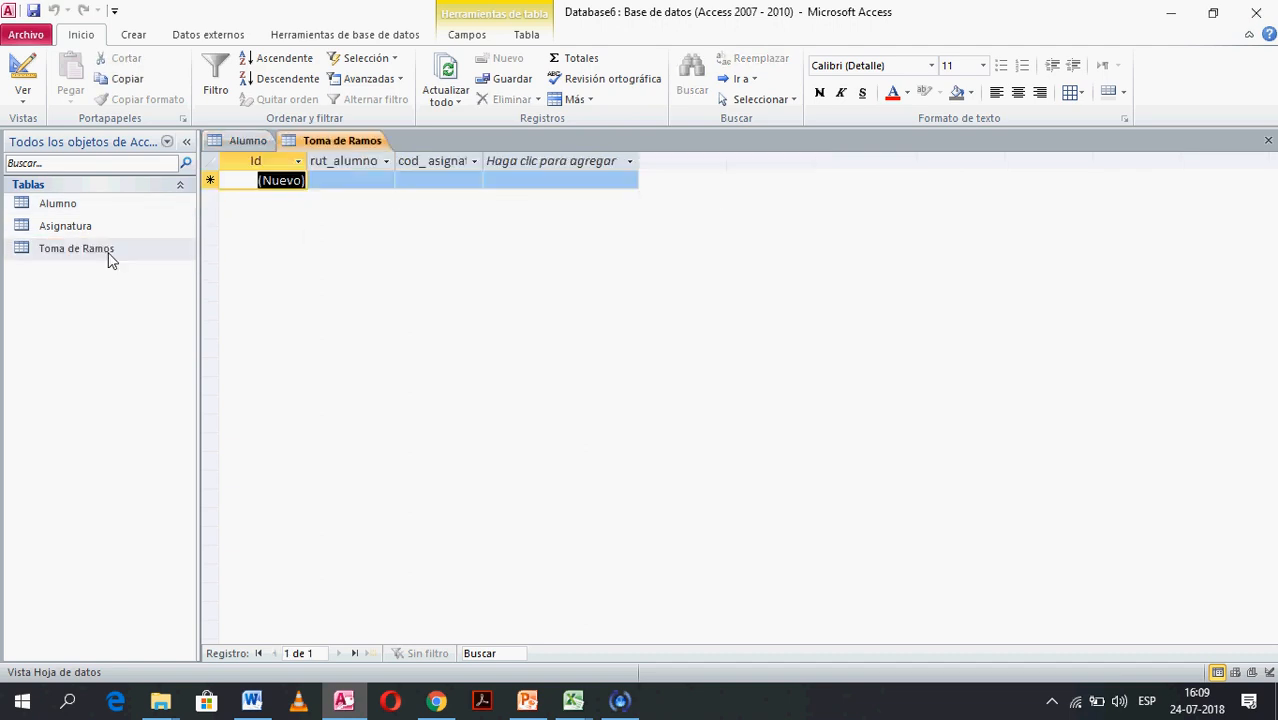
pyautogui.click(340, 191)
pyautogui.write('11')
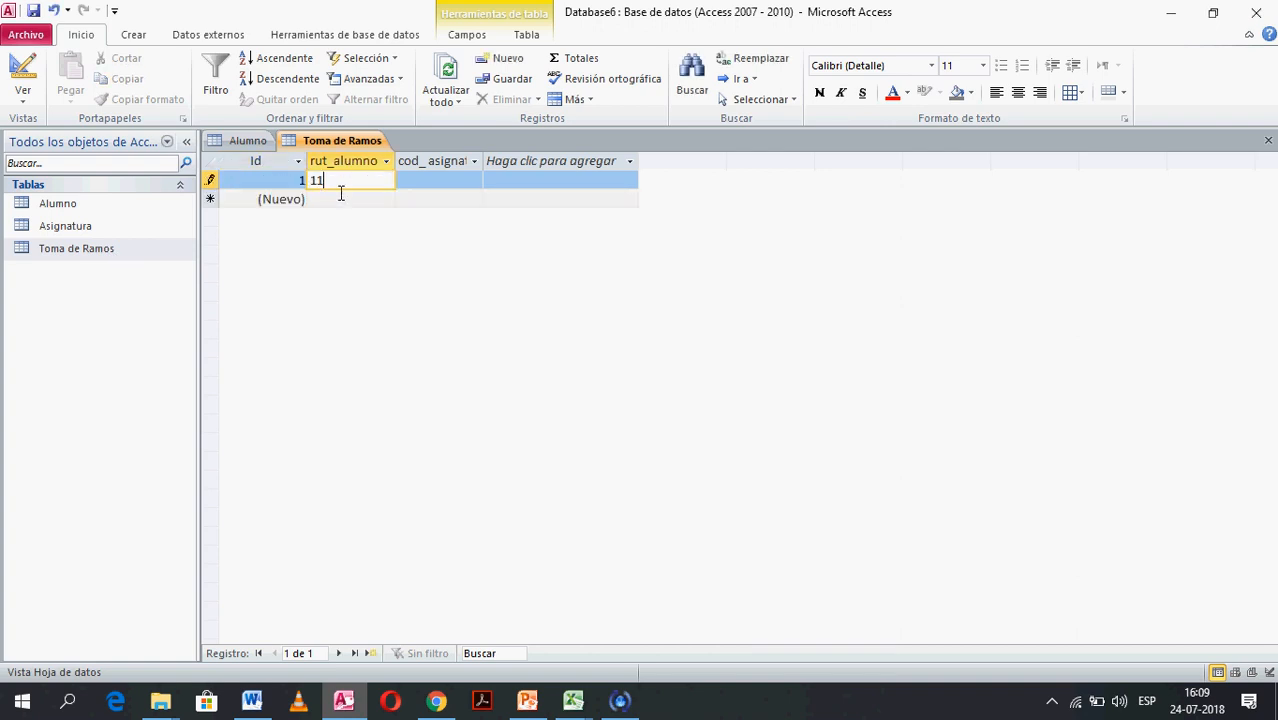
pyautogui.press('Tab')
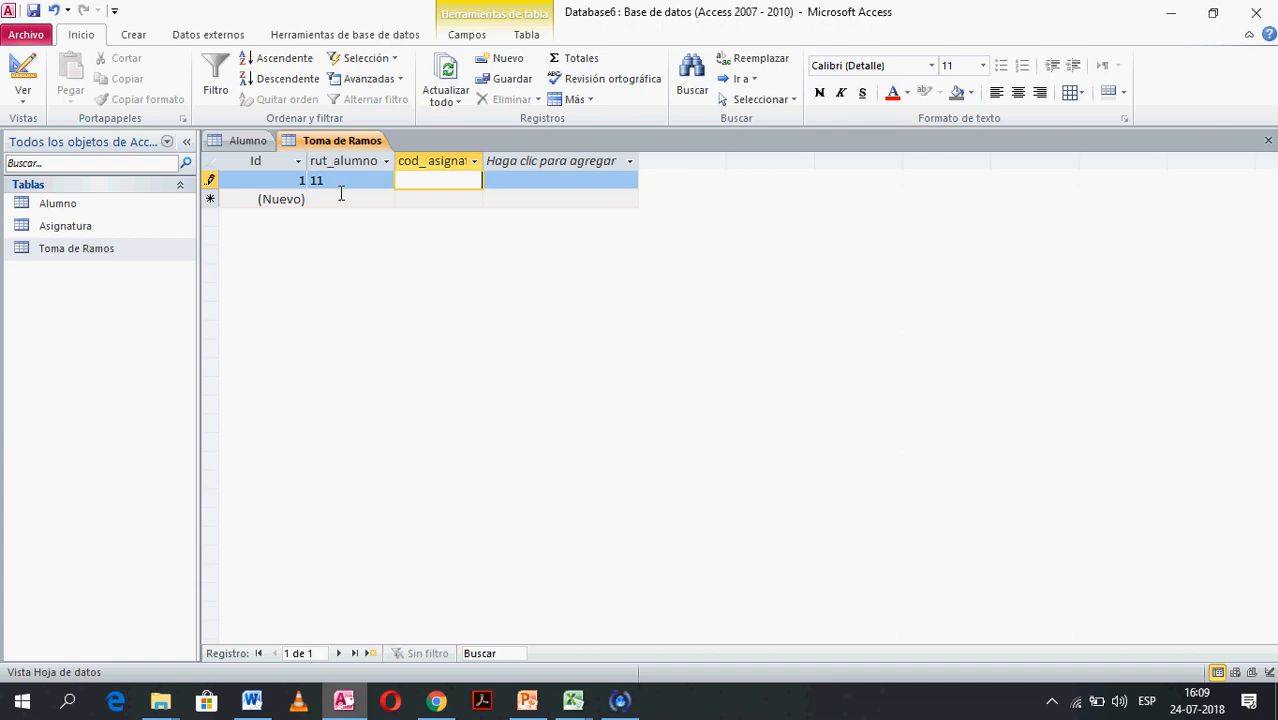
pyautogui.write('3')
pyautogui.press('Return')
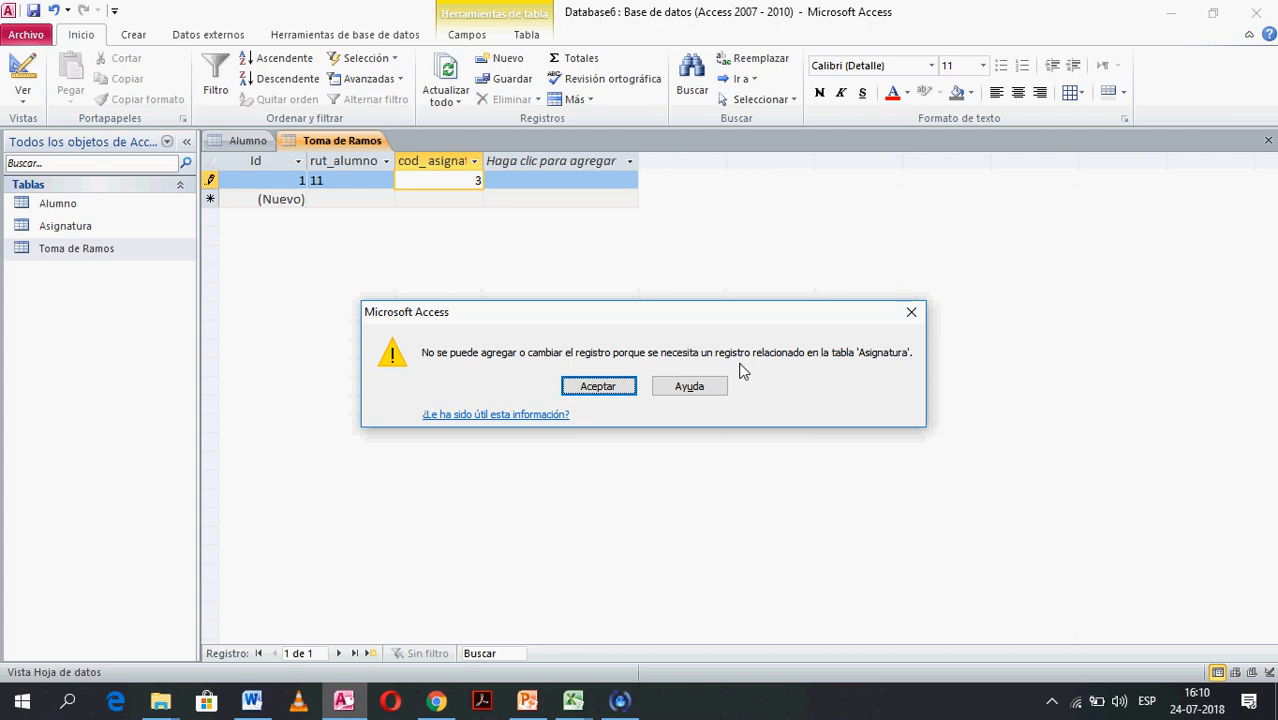
pyautogui.click(612, 387)
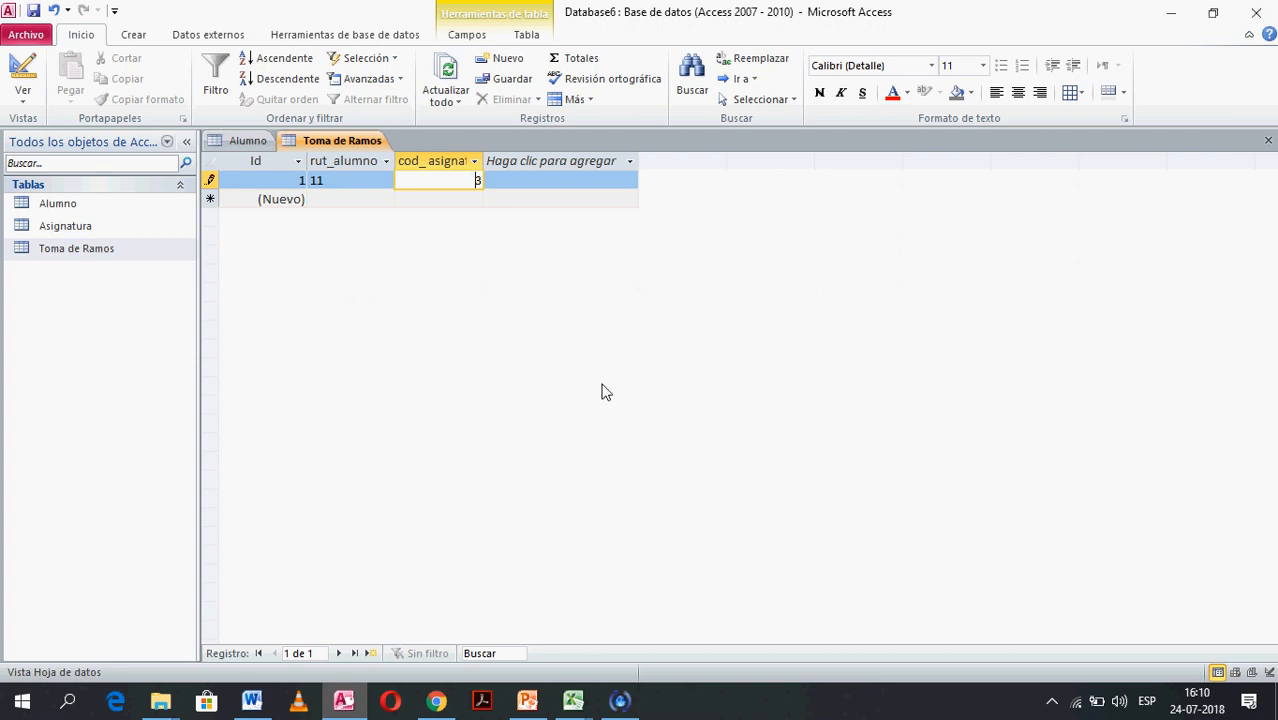
# - Add the first record to the Asignatura table with the subject name estadistica and 5 creditos
pyautogui.doubleClick(75, 228)
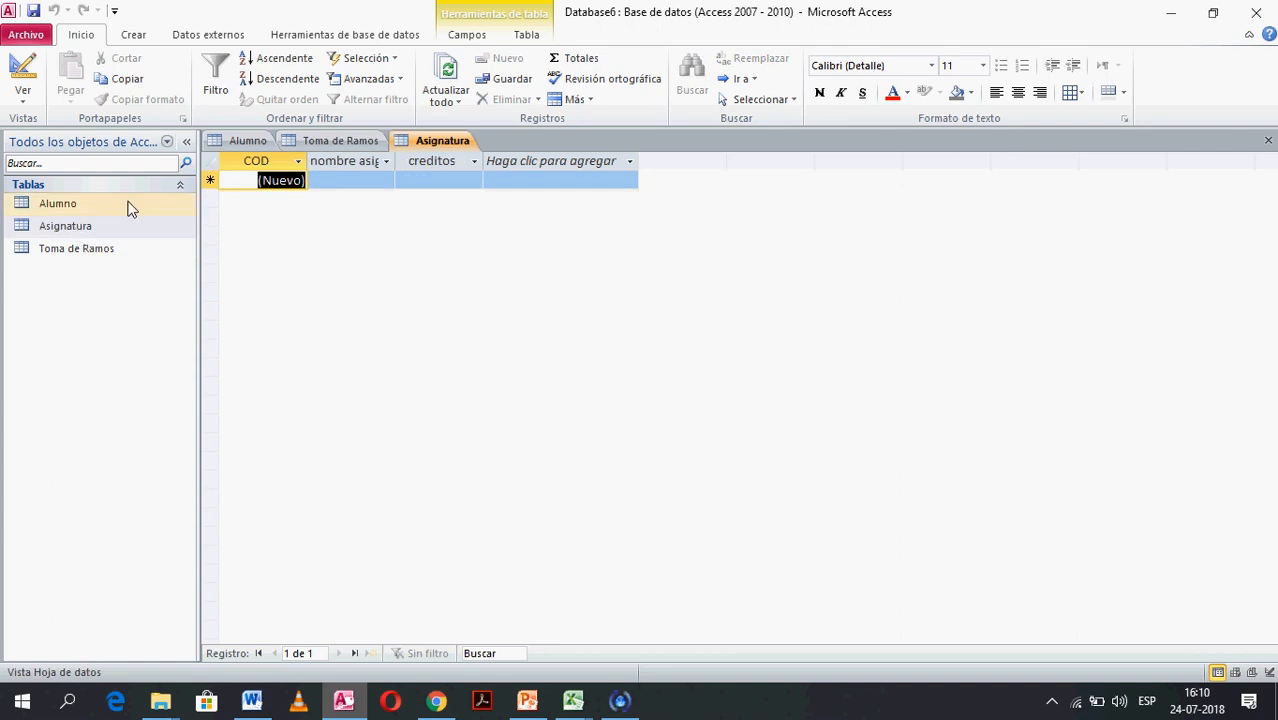
pyautogui.click(354, 189)
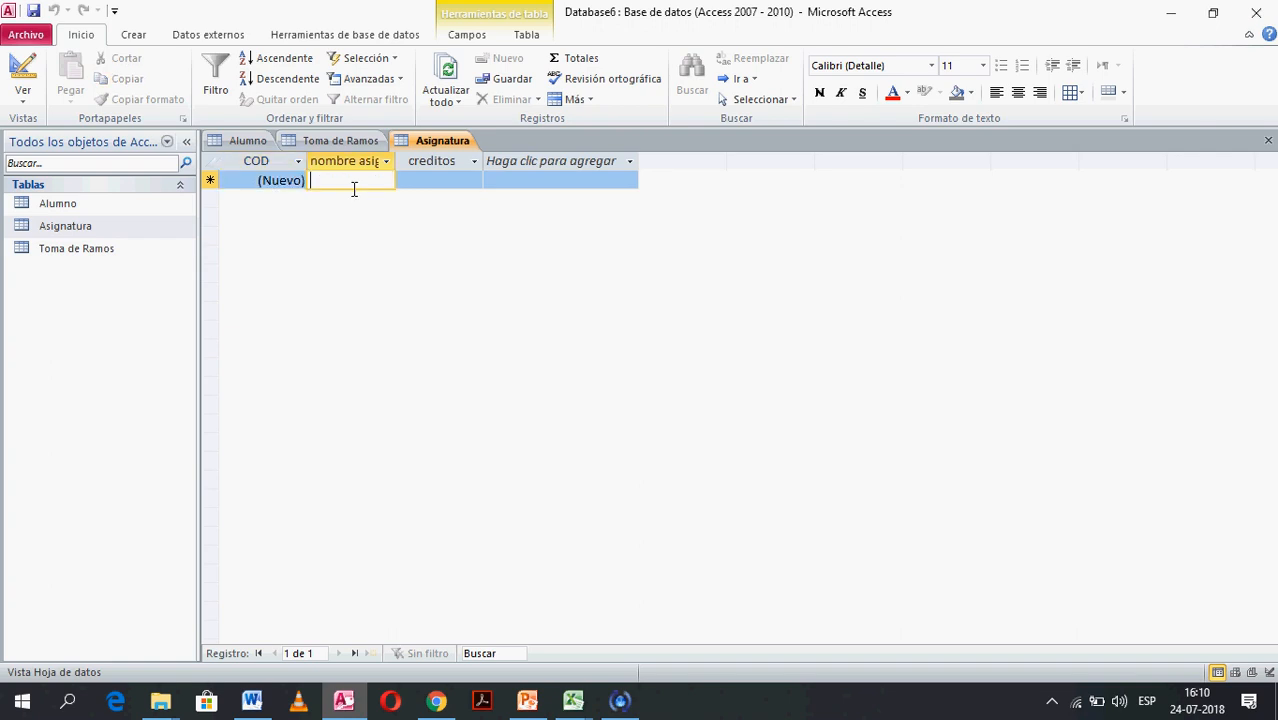
pyautogui.write('estadistica')
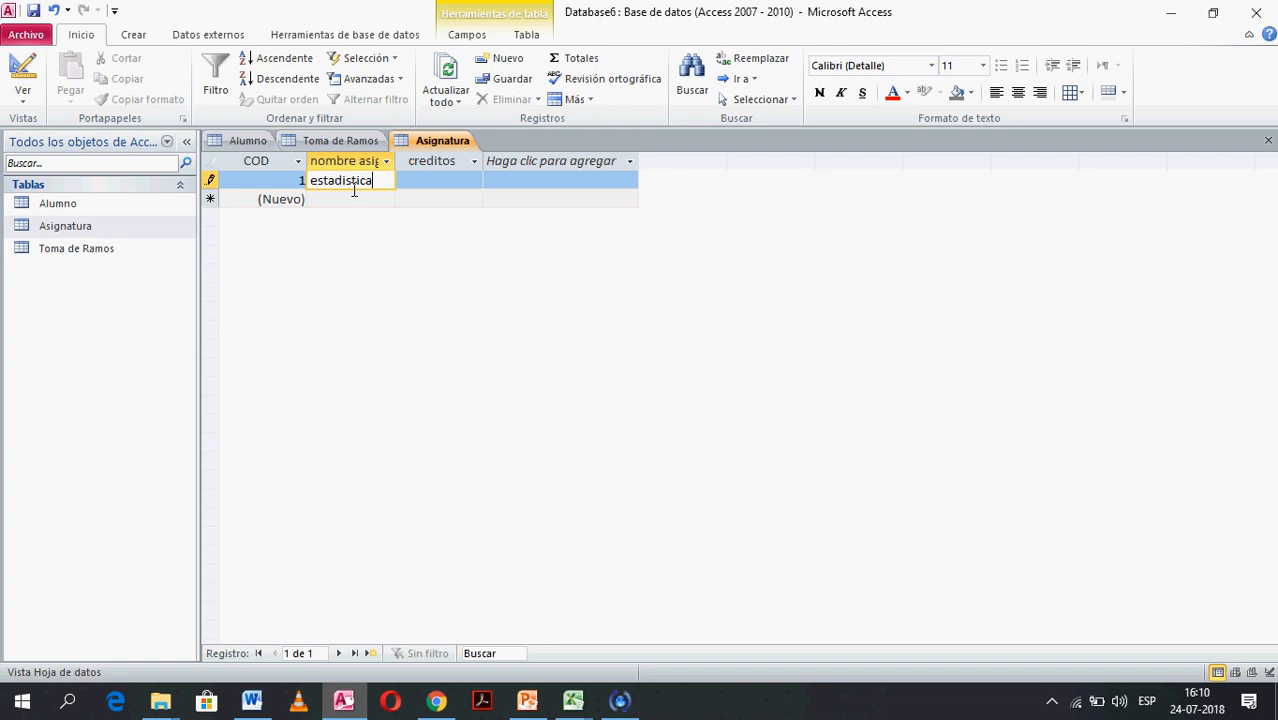
pyautogui.press('Tab')
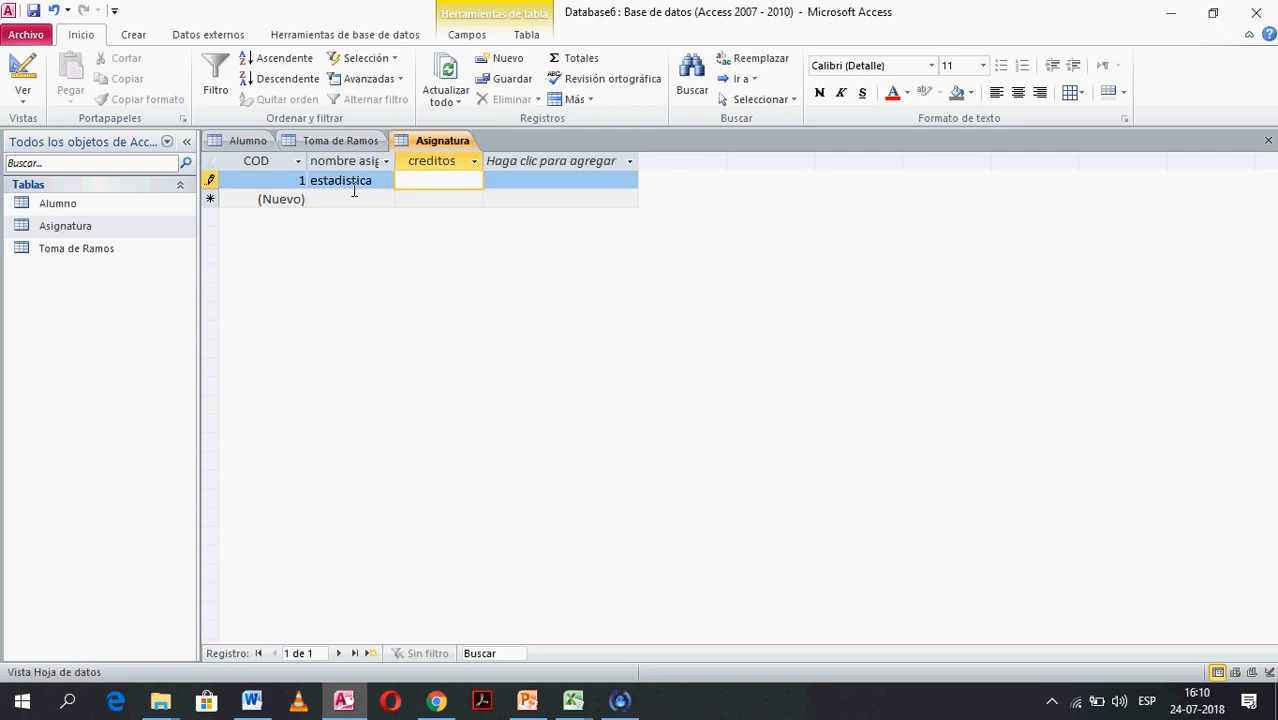
pyautogui.write('5')
pyautogui.press('Tab')
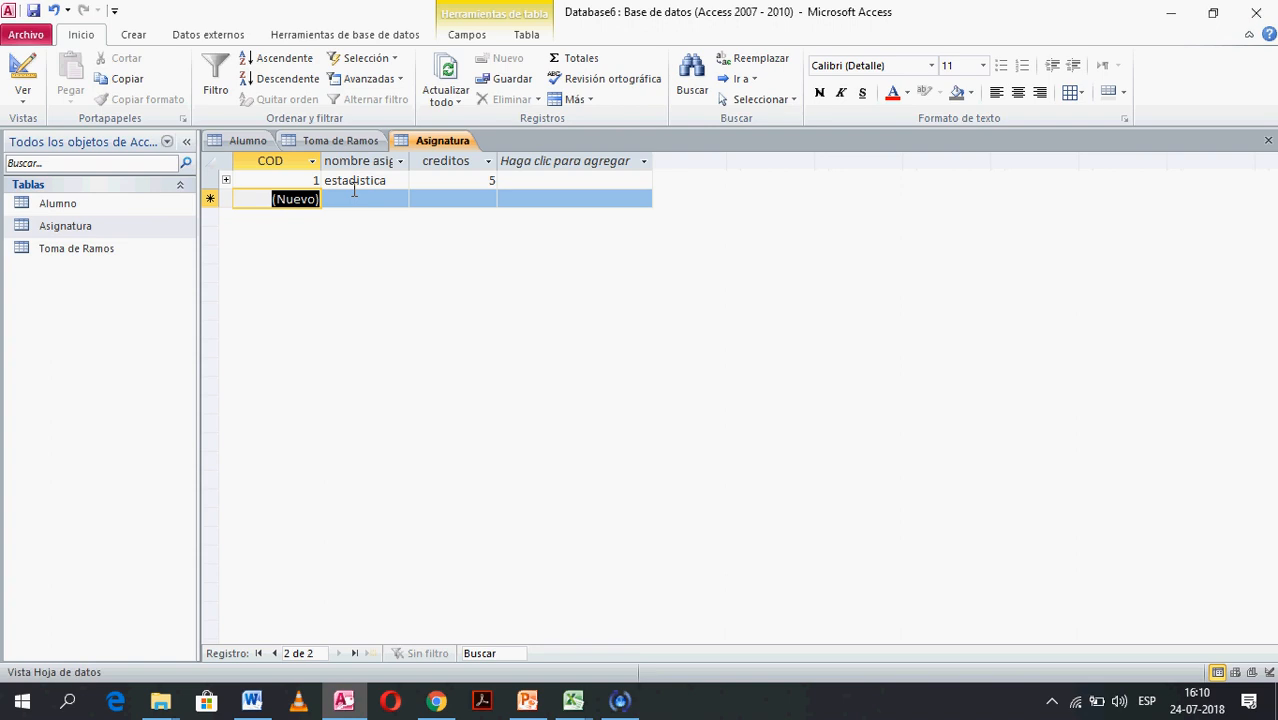
# - Add a second Asignatura record with the subject name sistemas and 35 creditos
pyautogui.press('Tab')
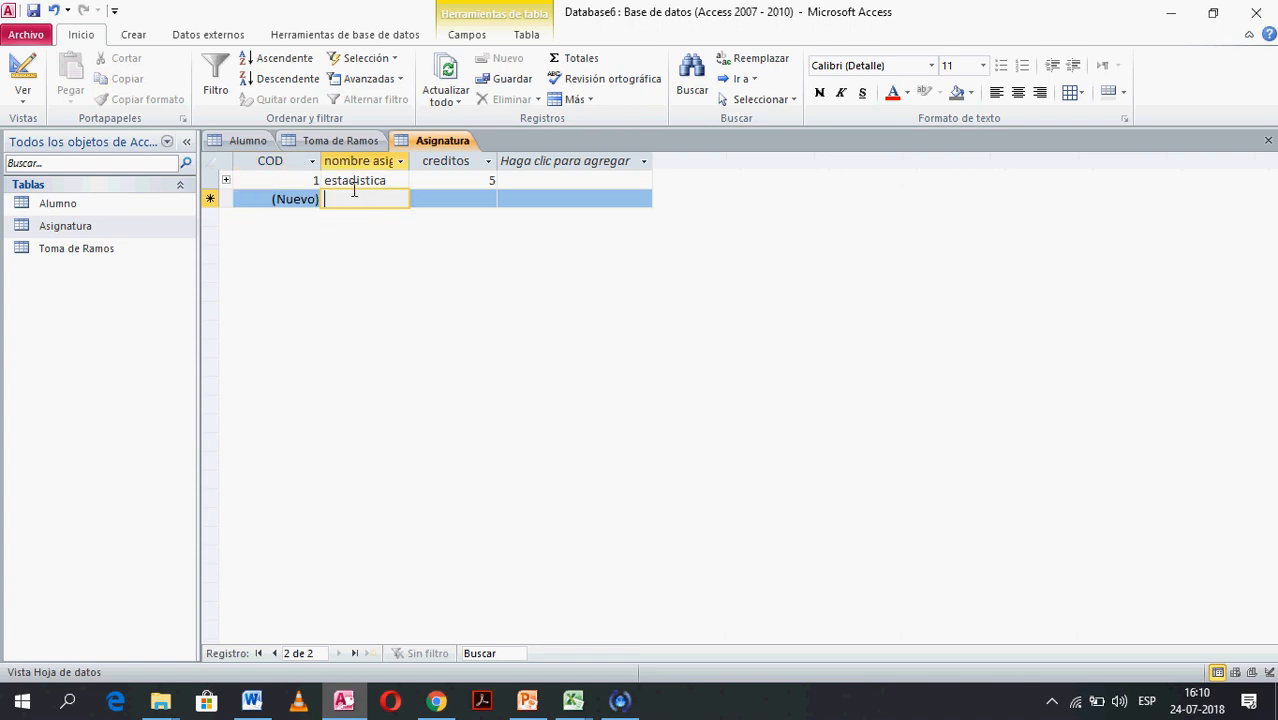
pyautogui.write('sistemas')
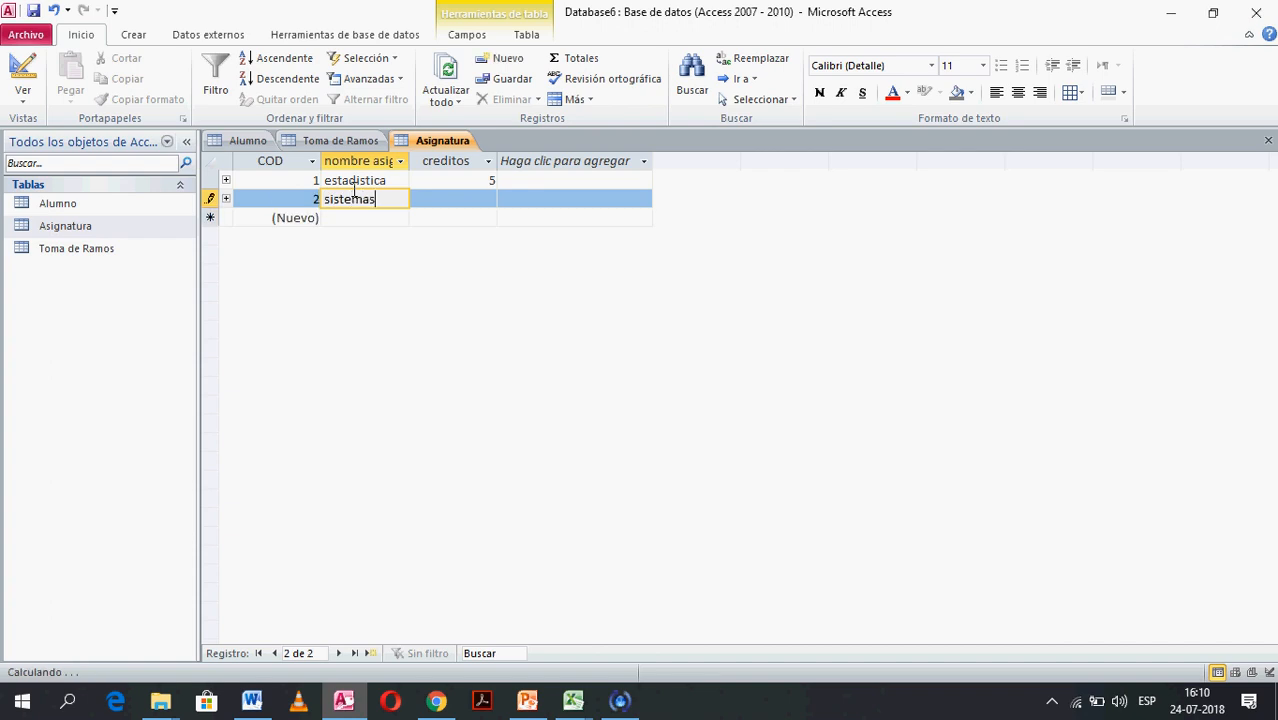
pyautogui.press('Tab')
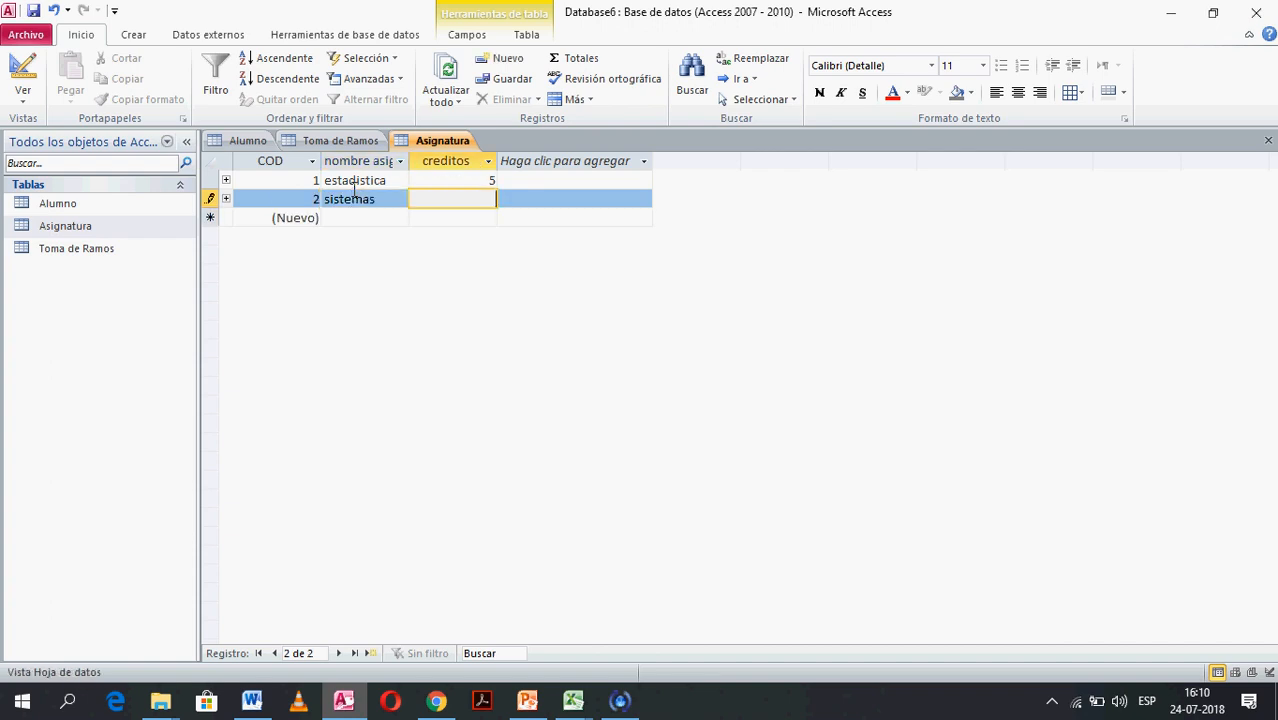
pyautogui.write('35')
pyautogui.press('Tab')
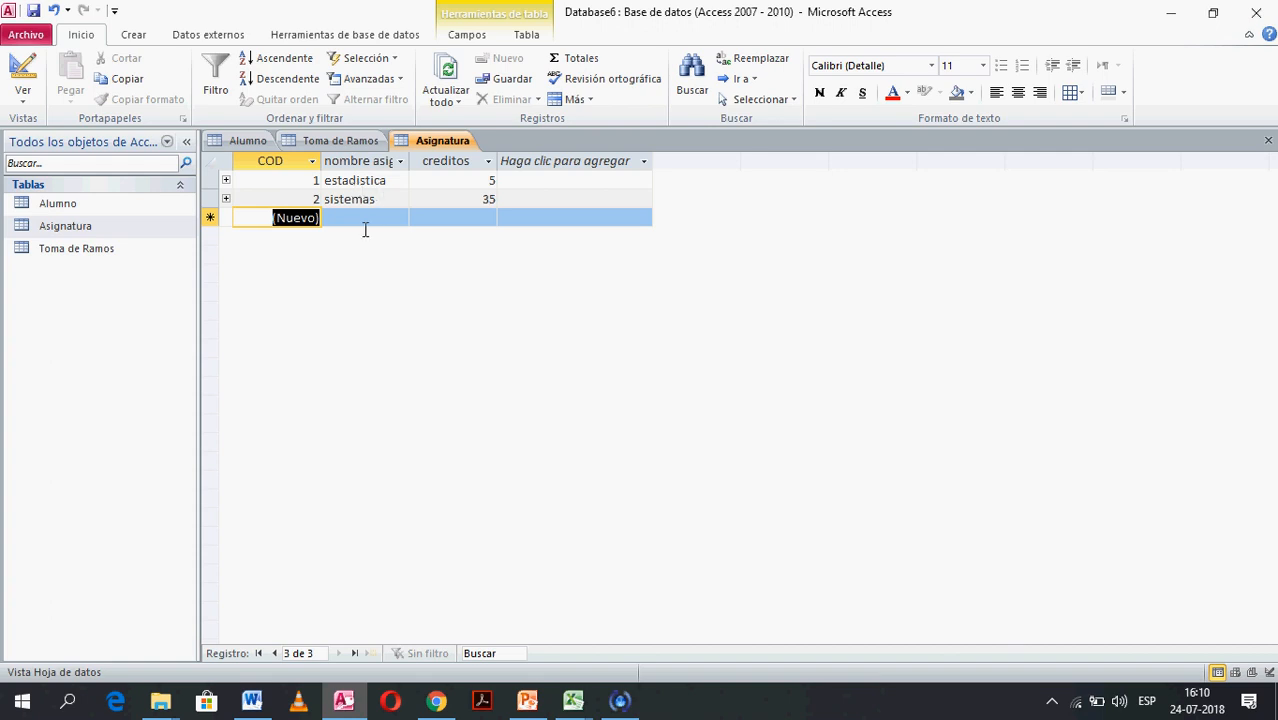
# - Add a third Asignatura record with the subject name contabilidad and 2 creditos
pyautogui.click(365, 224)
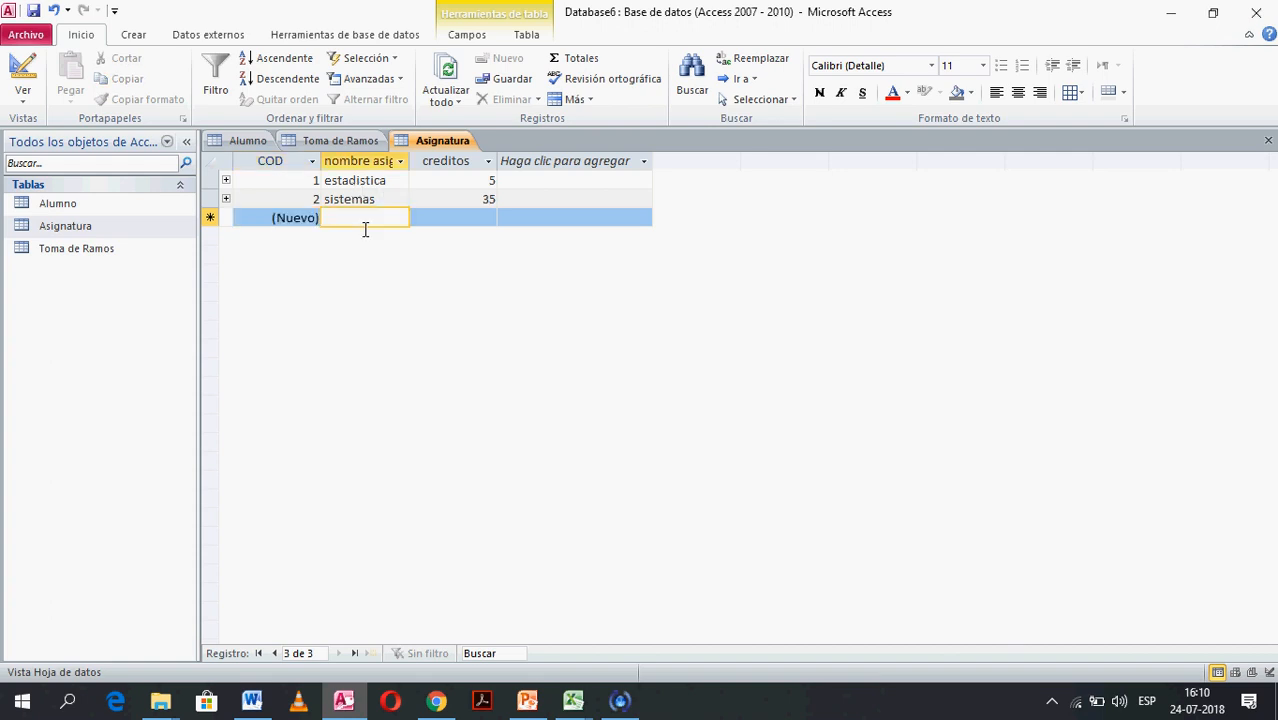
pyautogui.write('conta')
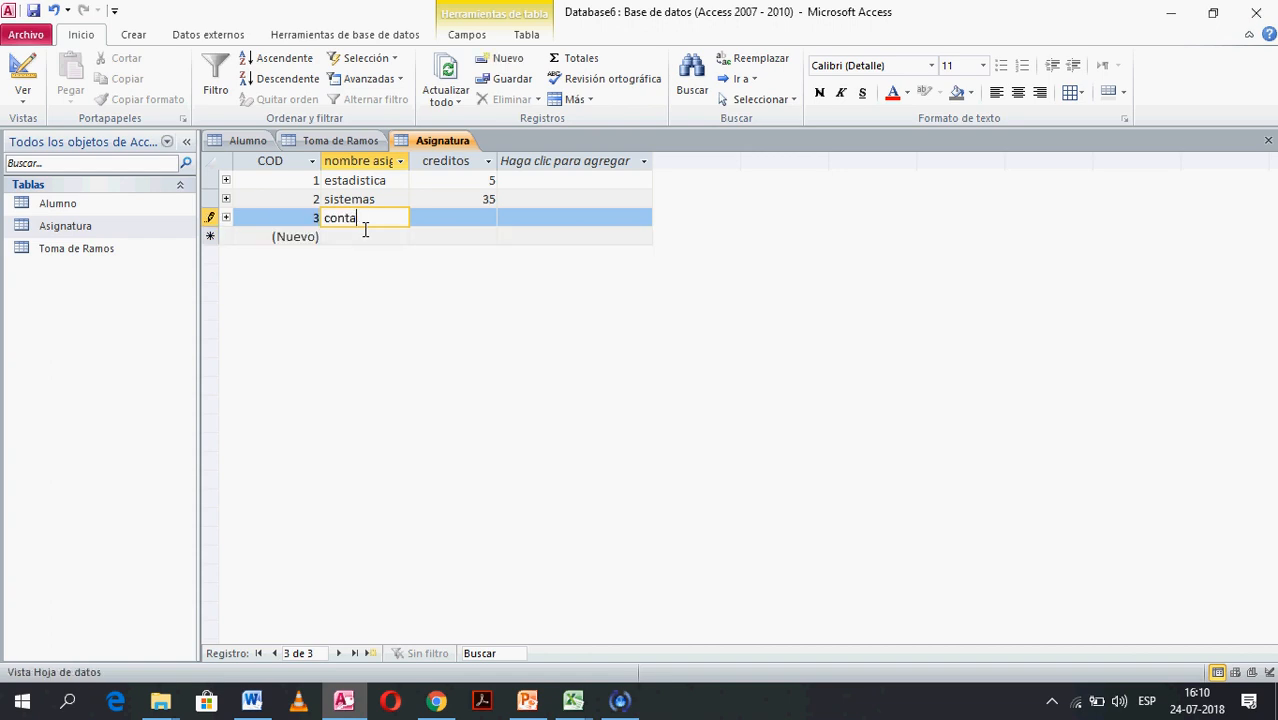
pyautogui.write('bilidad')
pyautogui.press('Tab')
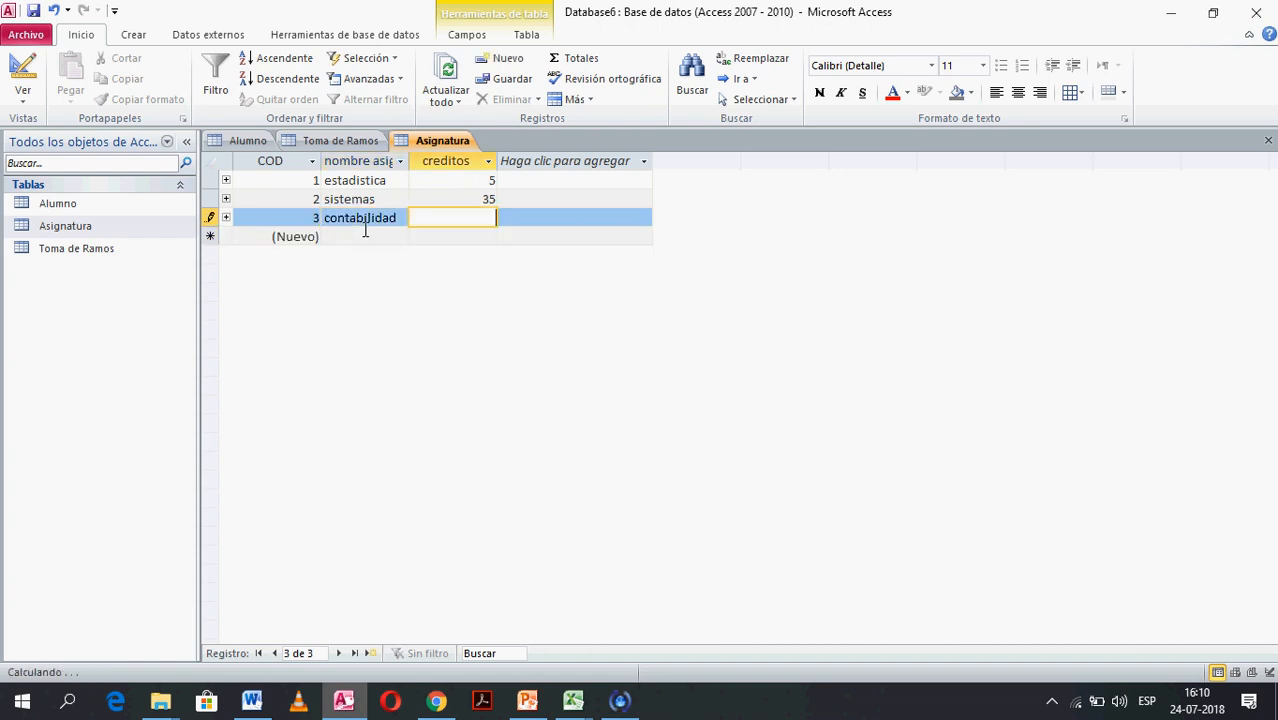
pyautogui.write('2')
pyautogui.press('Tab')
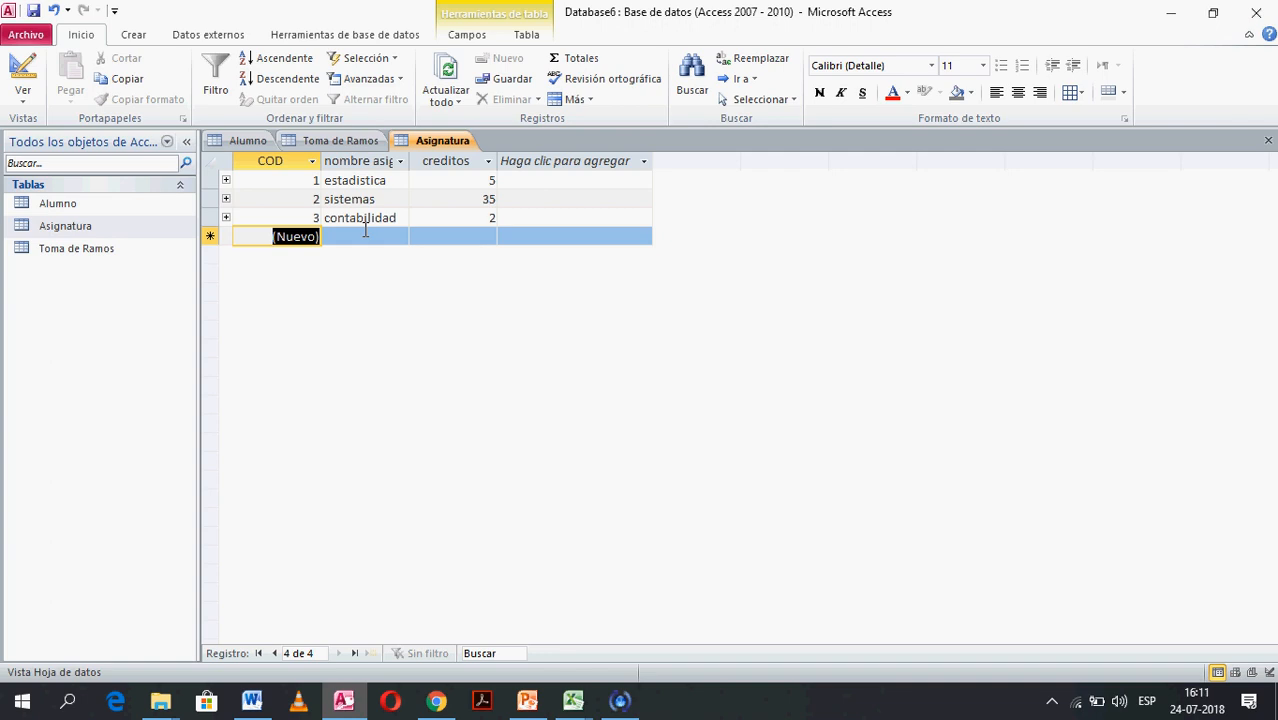
# - Set the creditos of sistemas to 55 and the creditos of estadistica to 3 in the Asignatura table
pyautogui.doubleClick(494, 198)
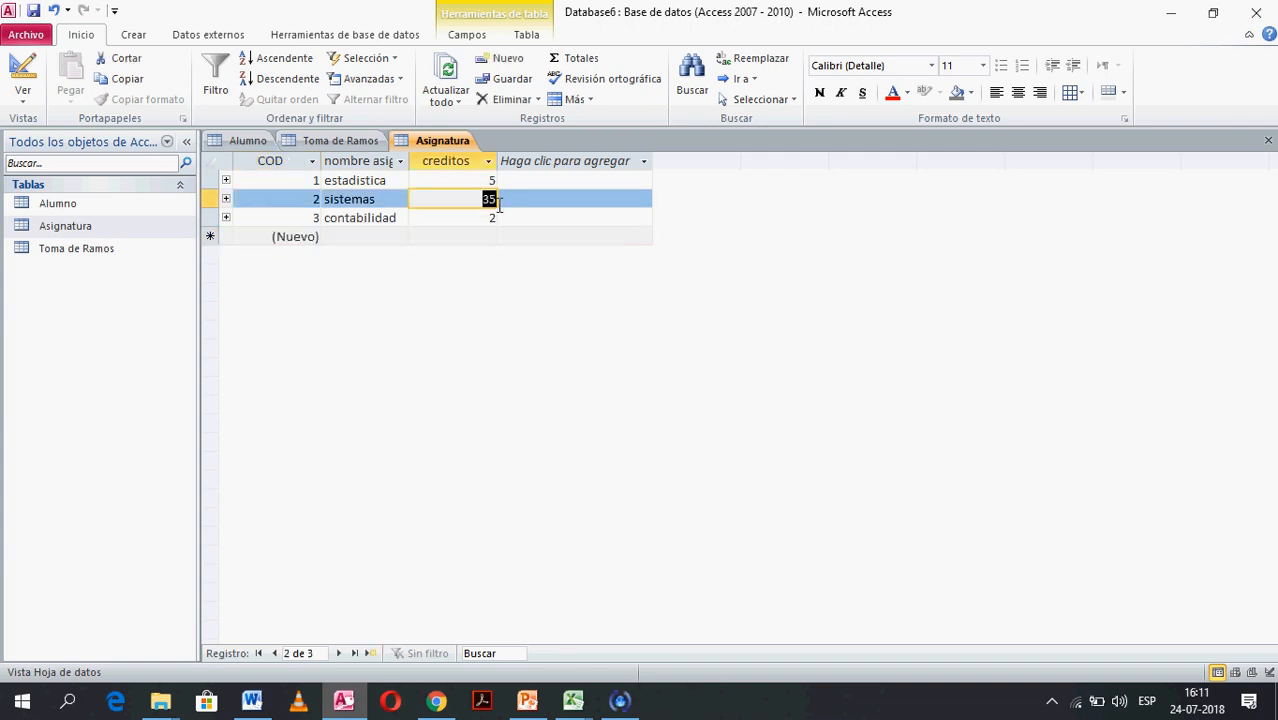
pyautogui.write('55')
pyautogui.click(314, 217)
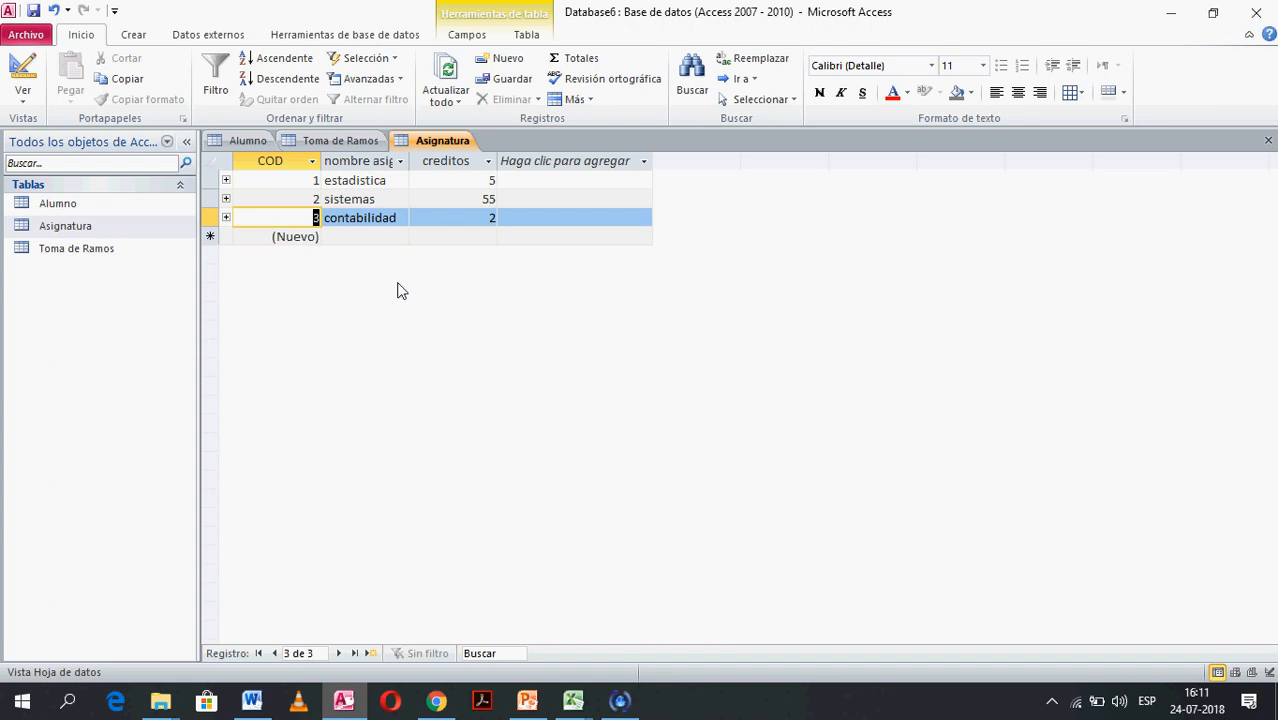
pyautogui.click(493, 183)
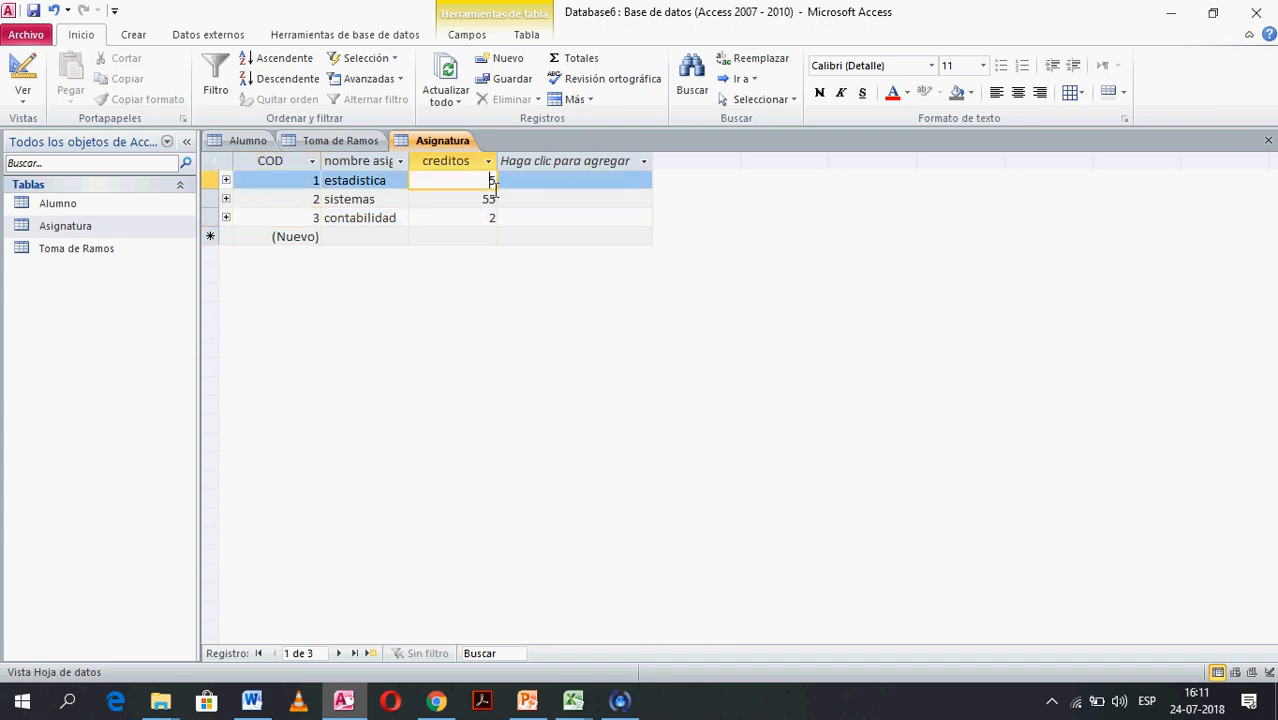
pyautogui.press('BackSpace')
pyautogui.write('3')
pyautogui.press('Return')
pyautogui.press('Return')
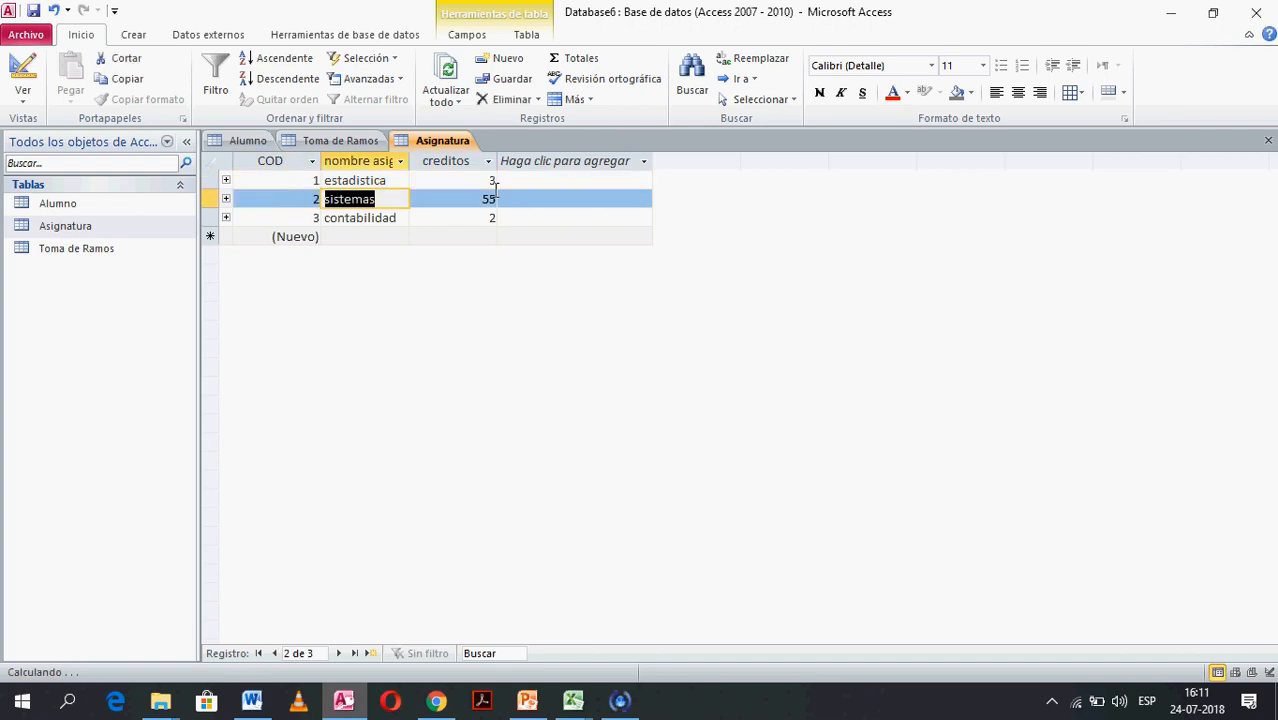
pyautogui.press('Return')
pyautogui.press('Return')
pyautogui.press('Return')
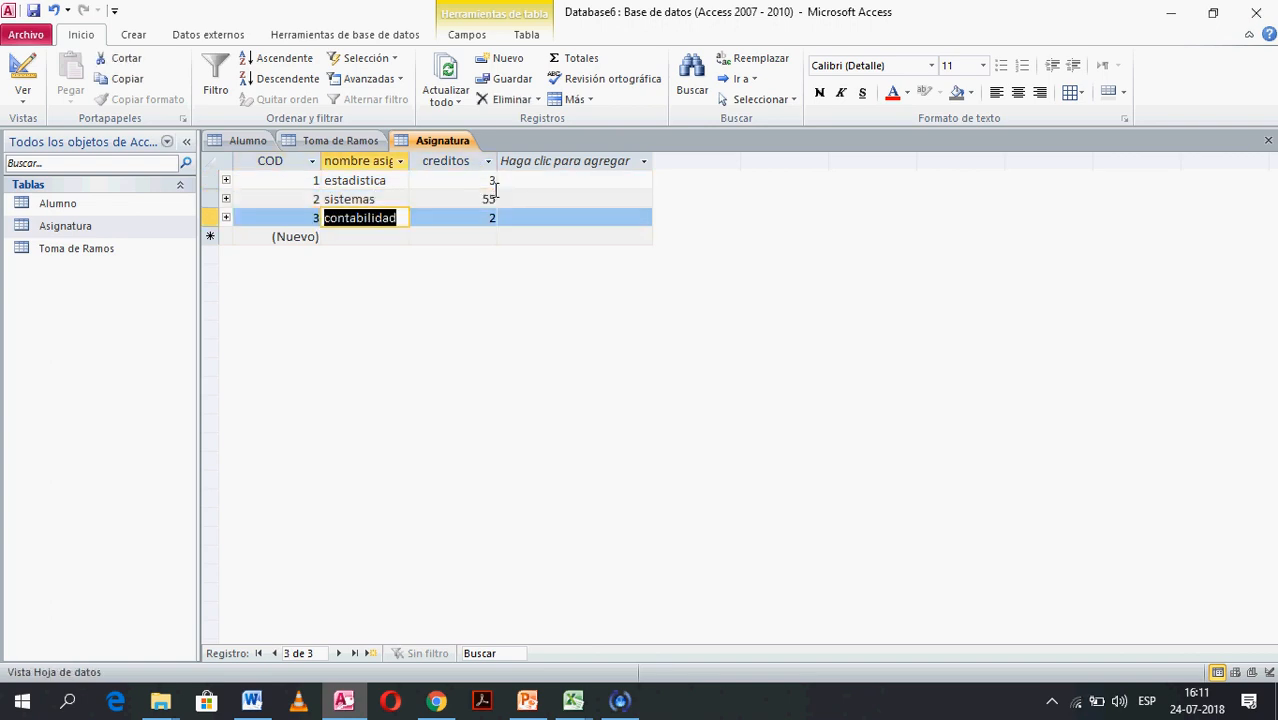
pyautogui.press('Return')
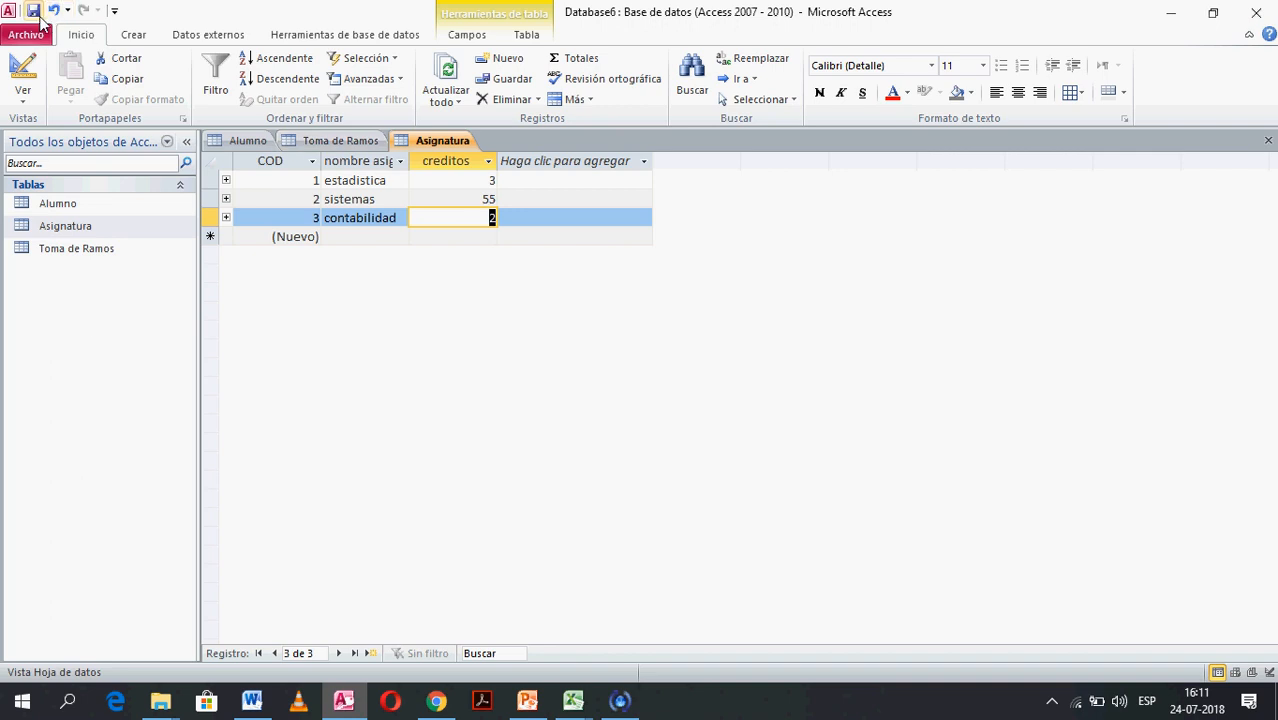
# - Set the subject code of the pending first Toma de Ramos record to 2 and save the record
pyautogui.click(326, 139)
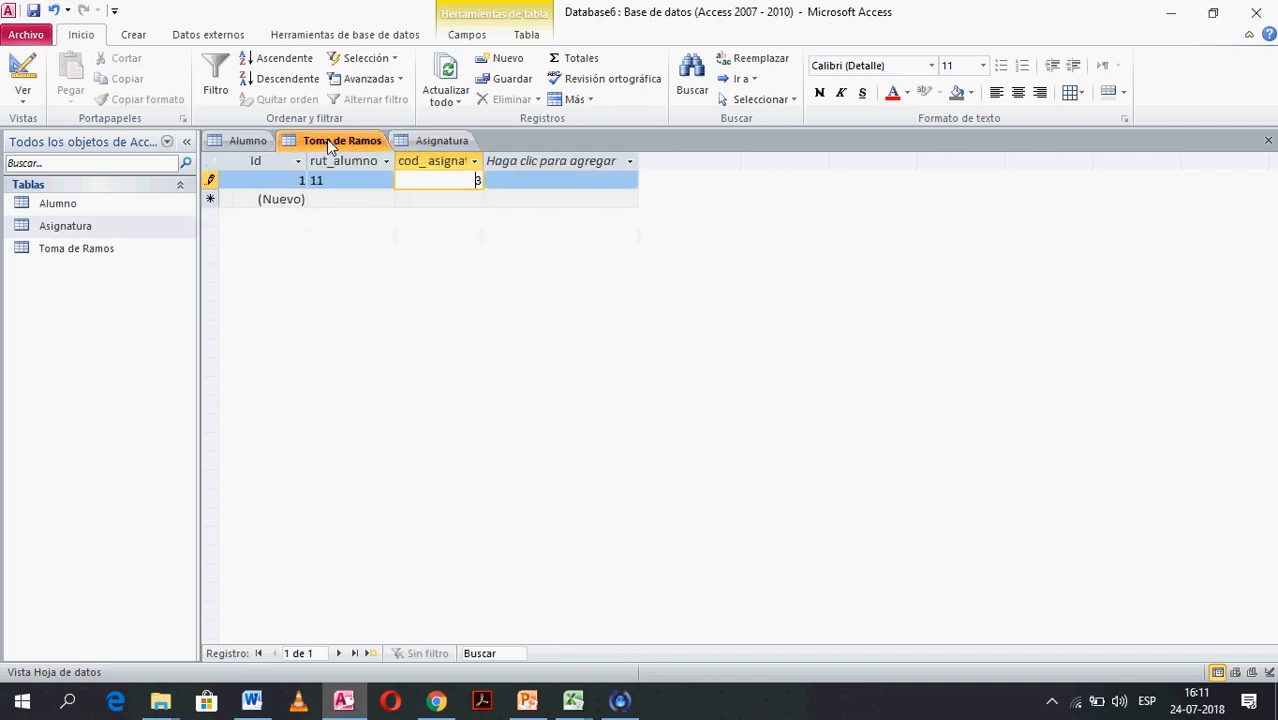
pyautogui.press('BackSpace')
pyautogui.write('2')
pyautogui.press('Return')
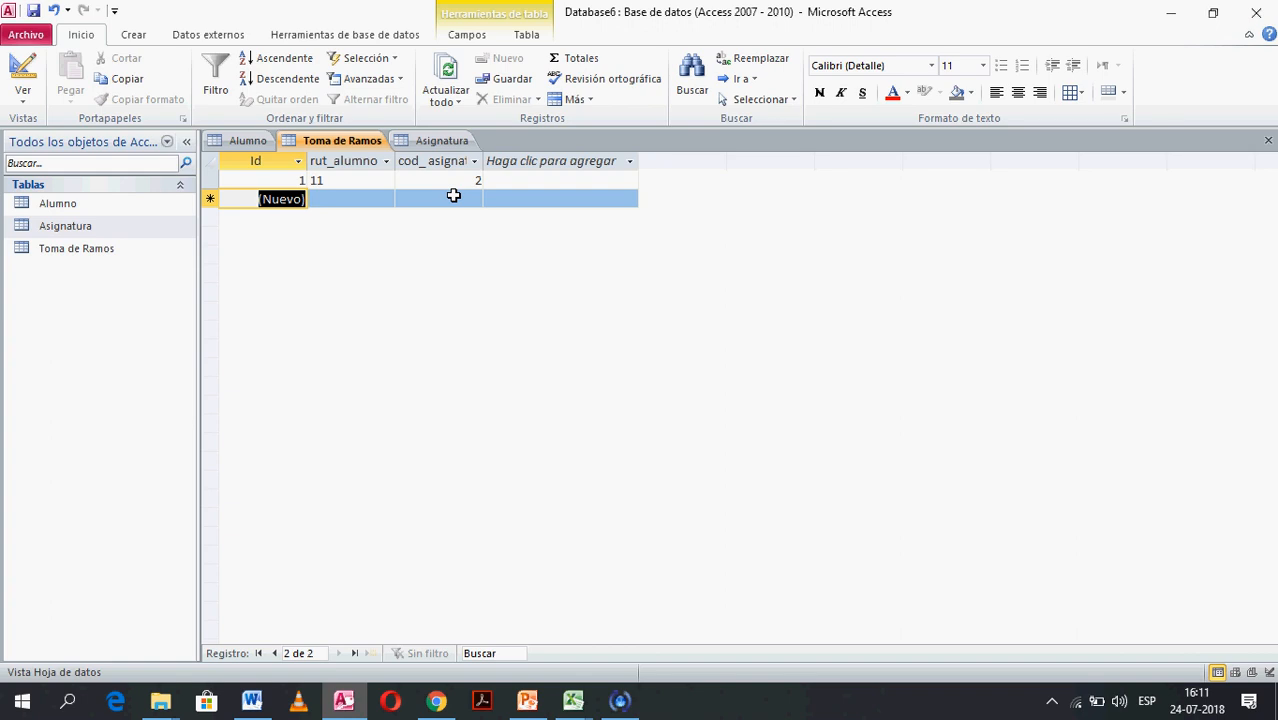
# - Add a second Toma de Ramos record linking the first Alumno's rut to subject code 3
pyautogui.press('Tab')
pyautogui.write('11')
pyautogui.press('Tab')
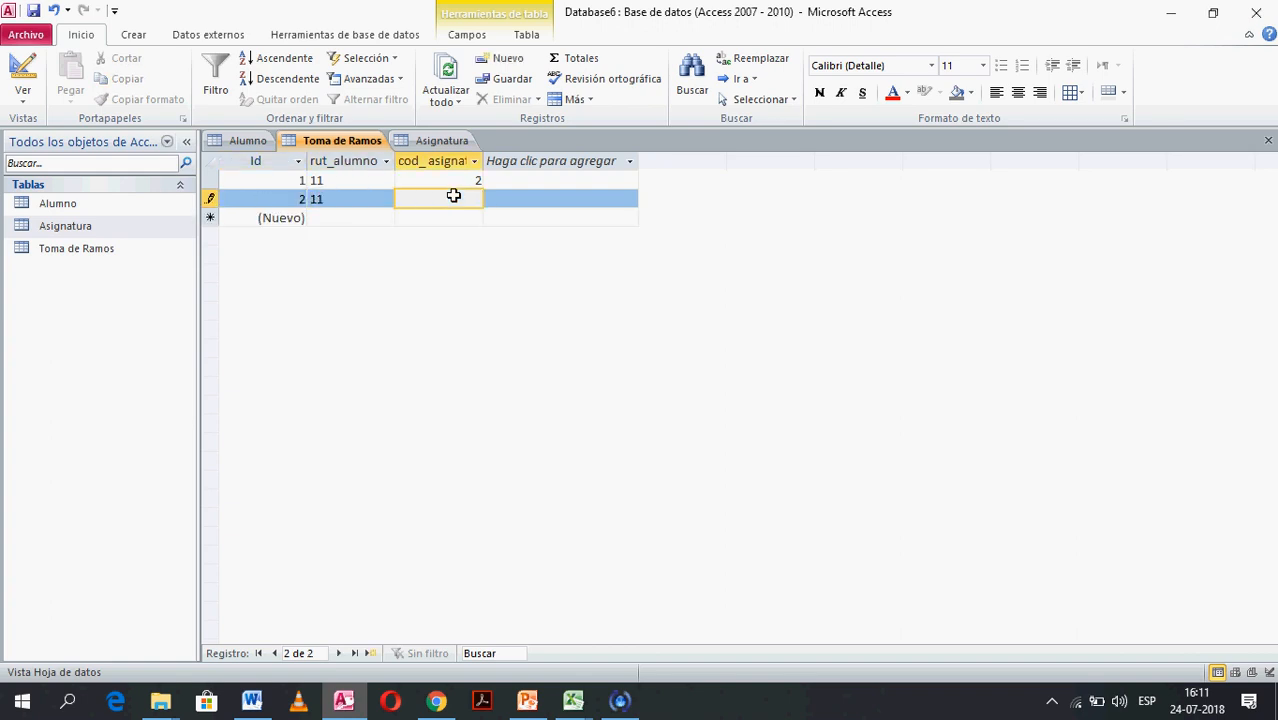
pyautogui.write('3')
pyautogui.press('Tab')
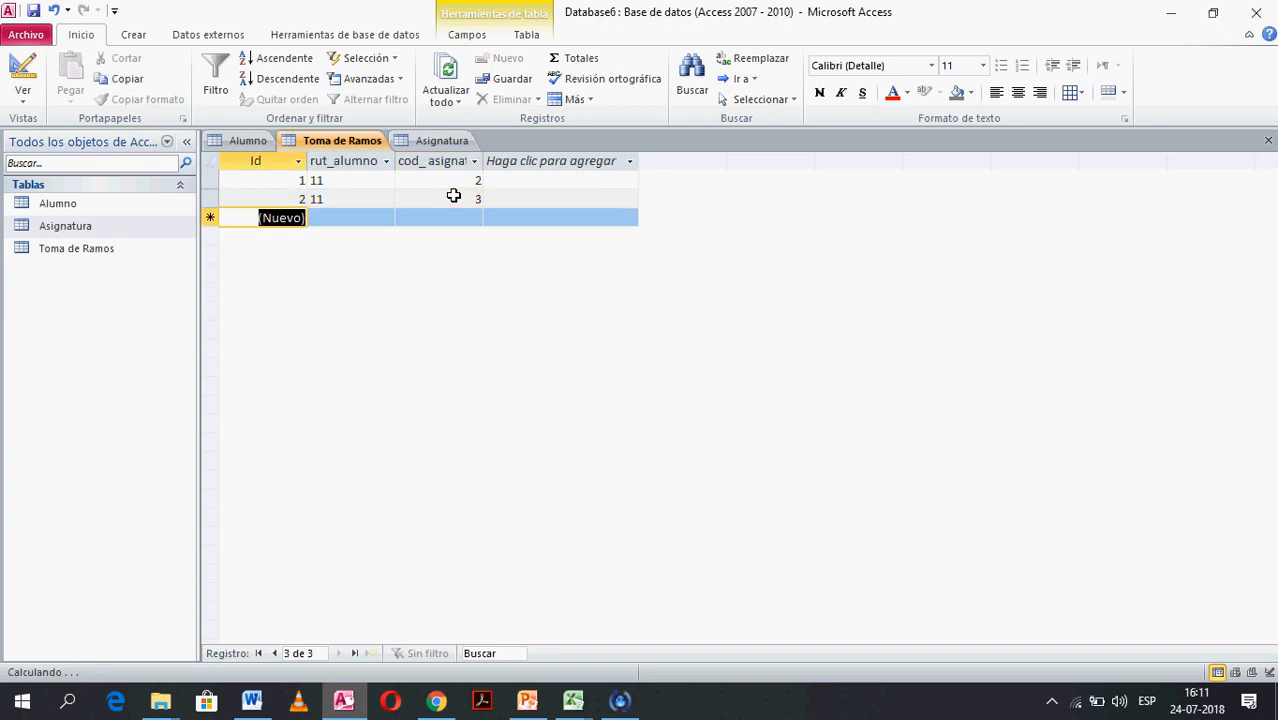
# - Add a third Toma de Ramos record linking the second Alumno's rut to subject code 2
pyautogui.press('Tab')
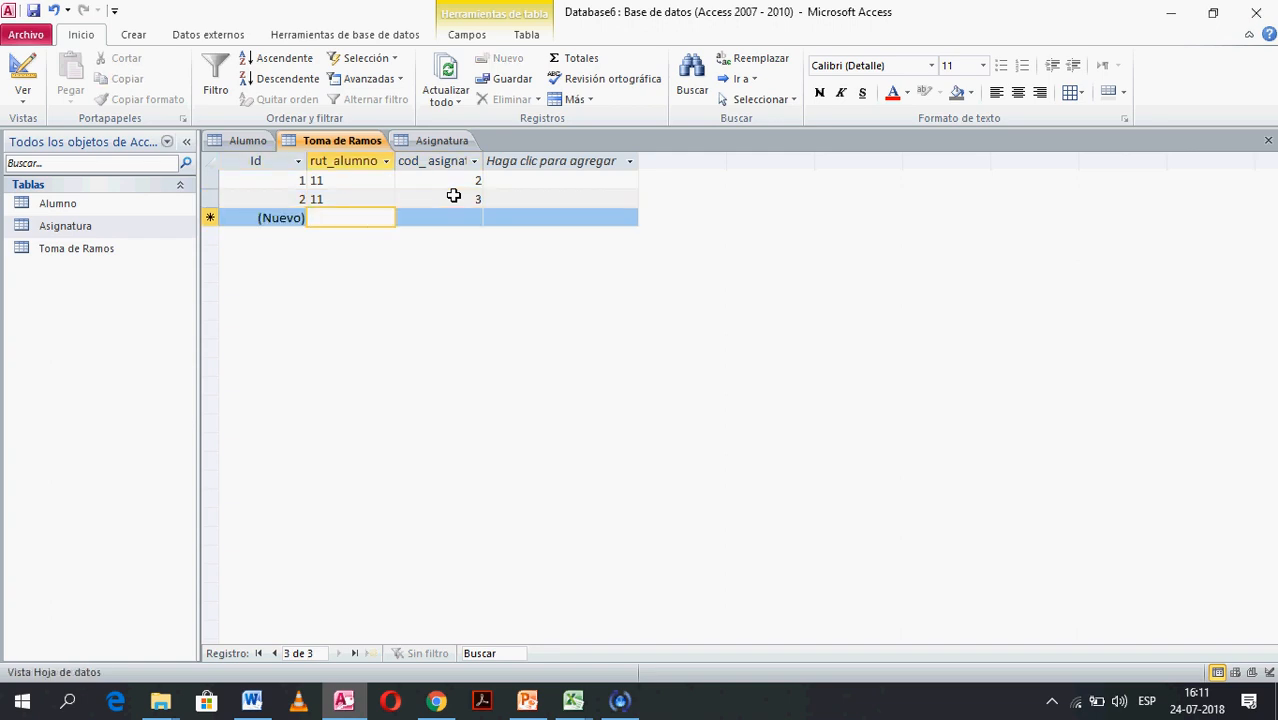
pyautogui.write('12')
pyautogui.press('Tab')
pyautogui.write('2')
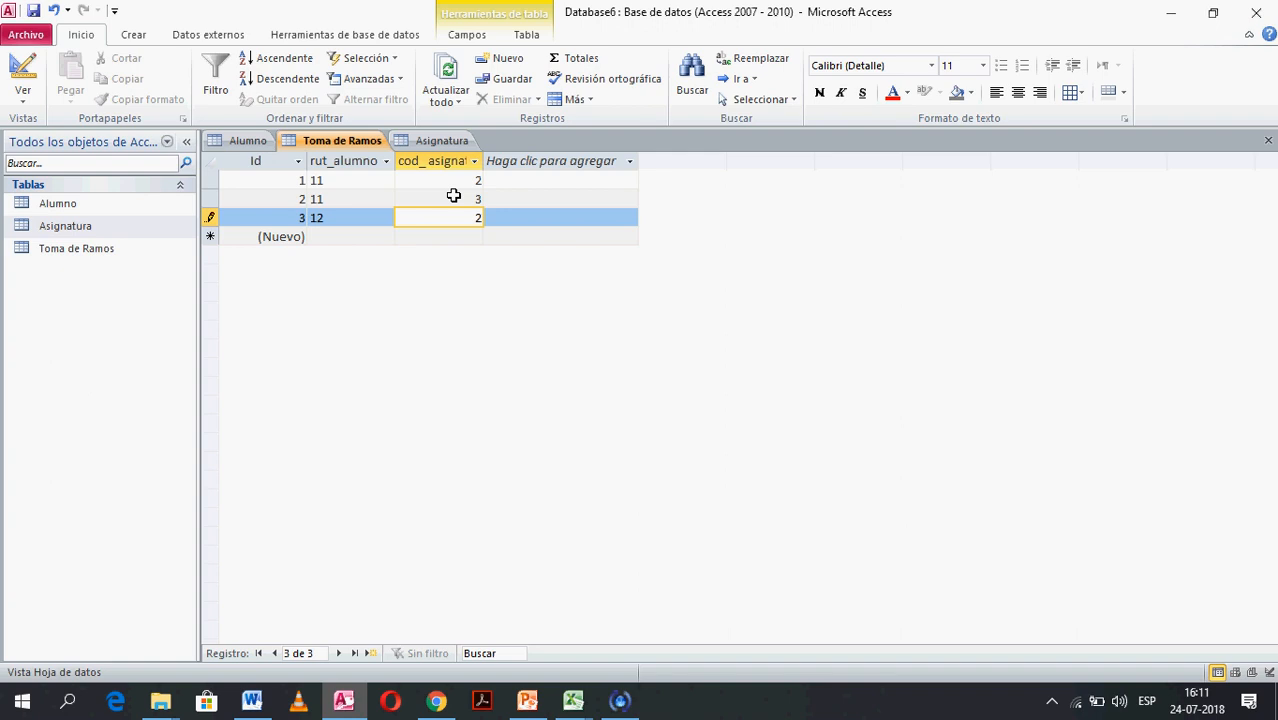
pyautogui.press('Tab')
# - Add a fourth Toma de Ramos record linking the second Alumno's rut to subject code 3
pyautogui.press('Tab')
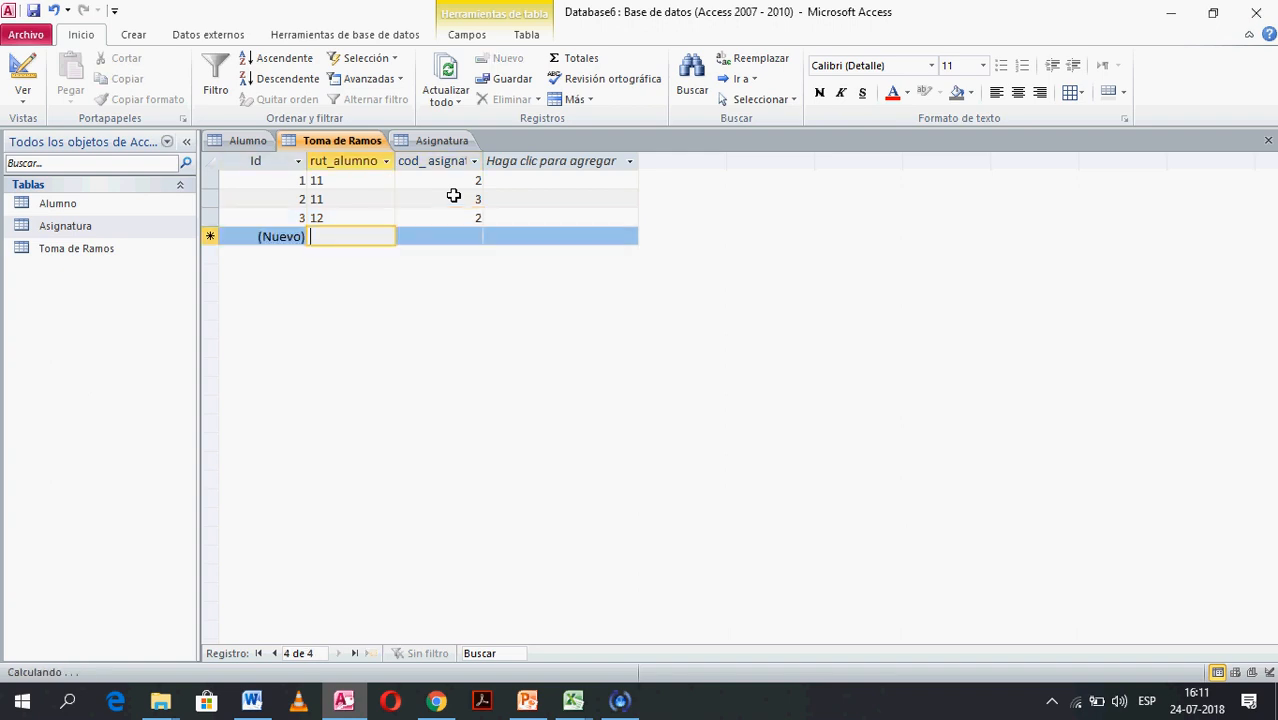
pyautogui.write('12')
pyautogui.press('Tab')
pyautogui.write('3')
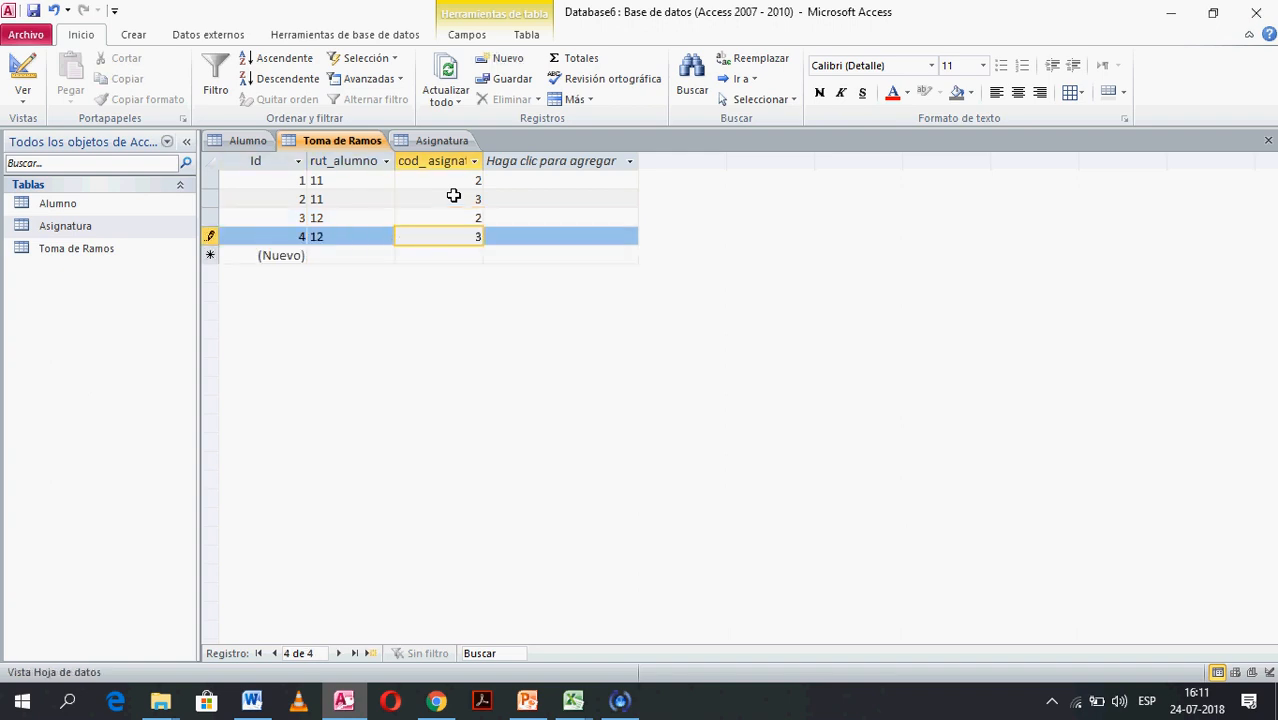
pyautogui.press('Tab')
# - Add a fifth Toma de Ramos record linking the second Alumno's rut to subject code 1
pyautogui.press('Tab')
pyautogui.write('12')
pyautogui.press('Tab')
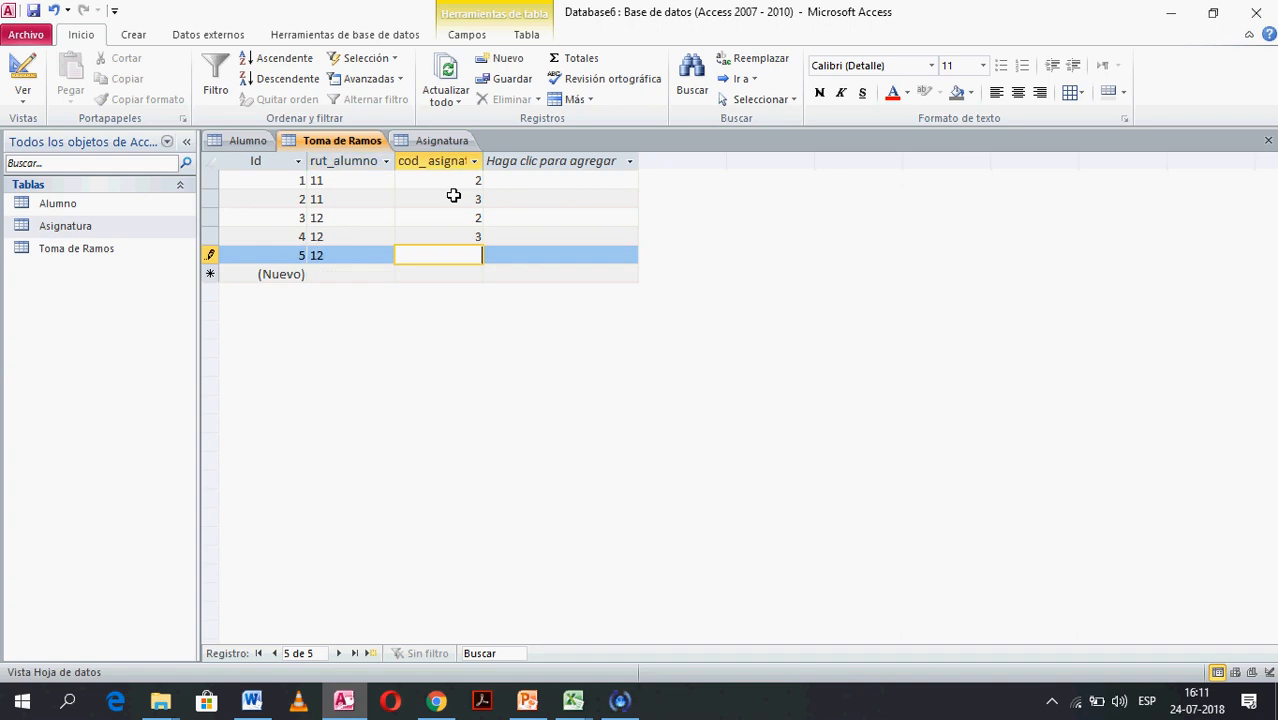
pyautogui.write('1')
pyautogui.press('Down')
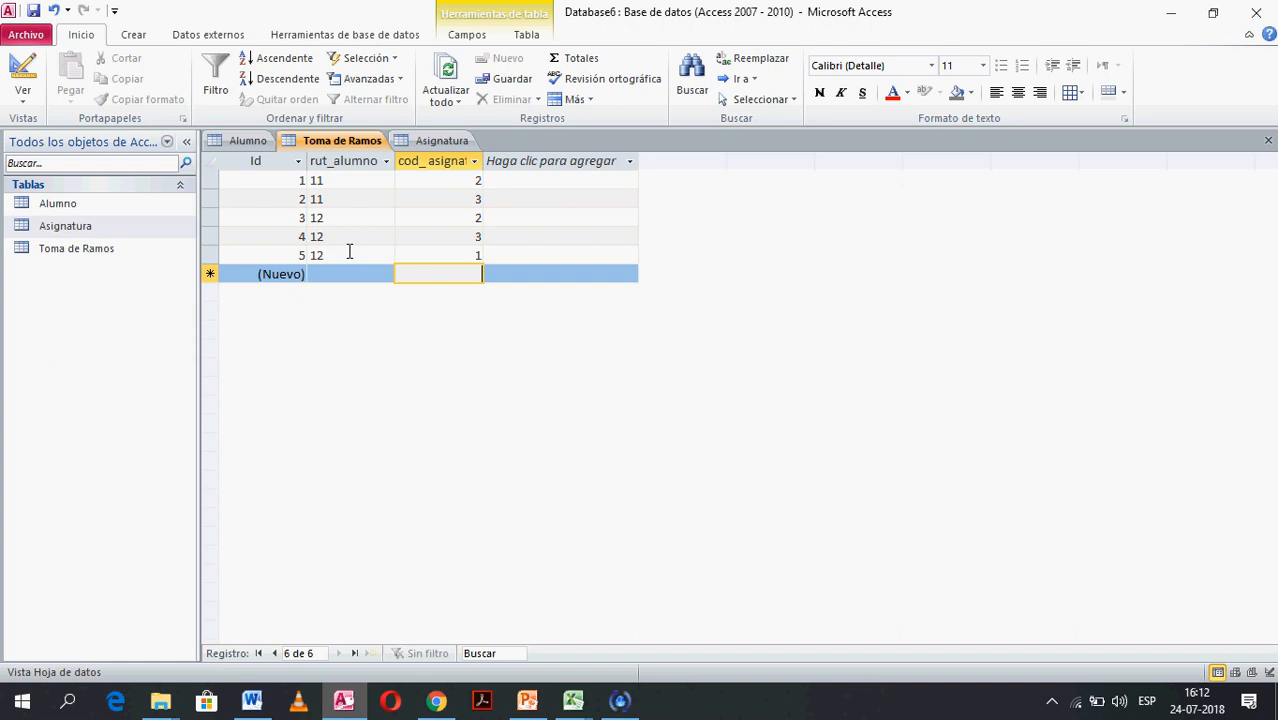
# - Add a sixth Toma de Ramos record linking the third Alumno's rut to subject code 1
pyautogui.click(346, 279)
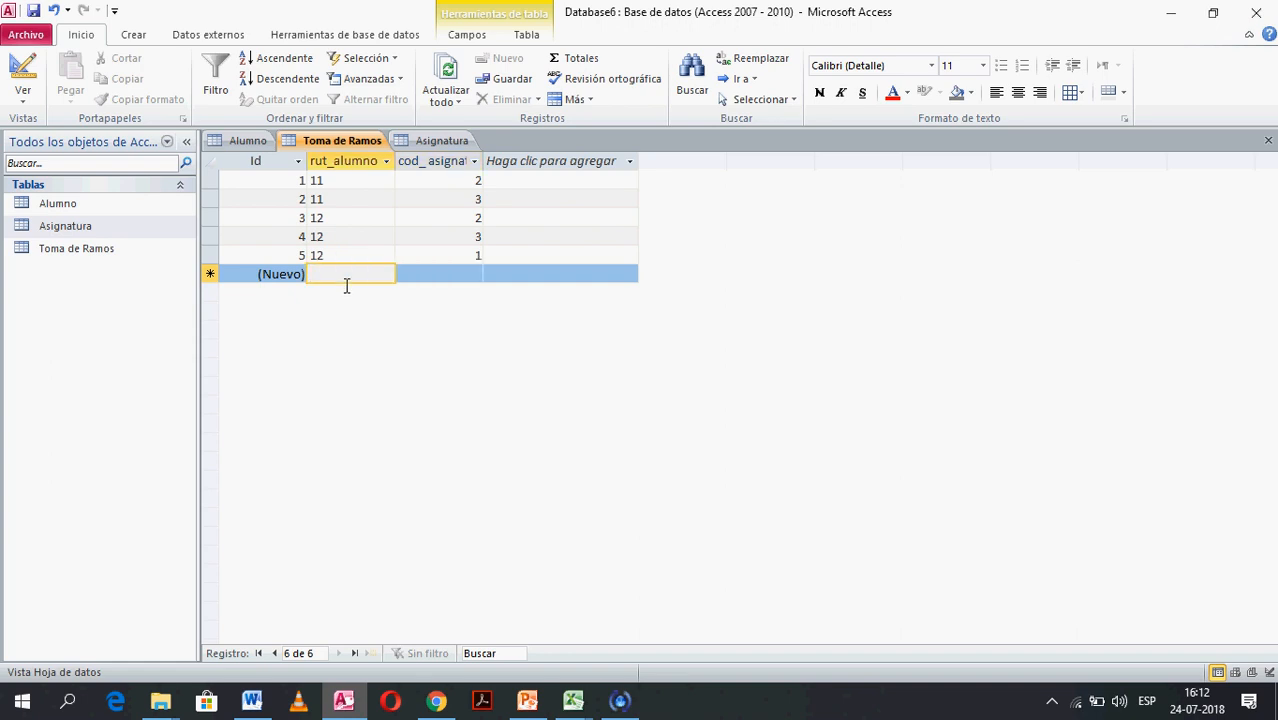
pyautogui.write('13')
pyautogui.press('Tab')
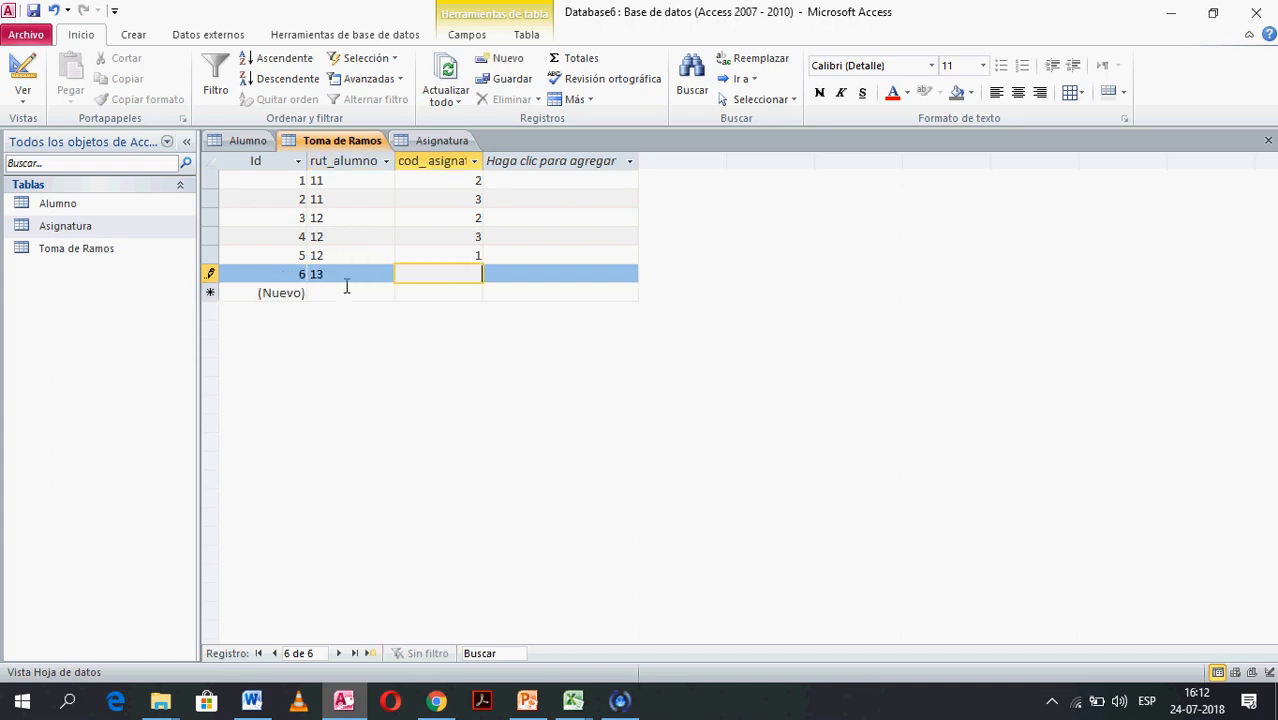
pyautogui.write('1')
pyautogui.press('Tab')
pyautogui.press('Down')
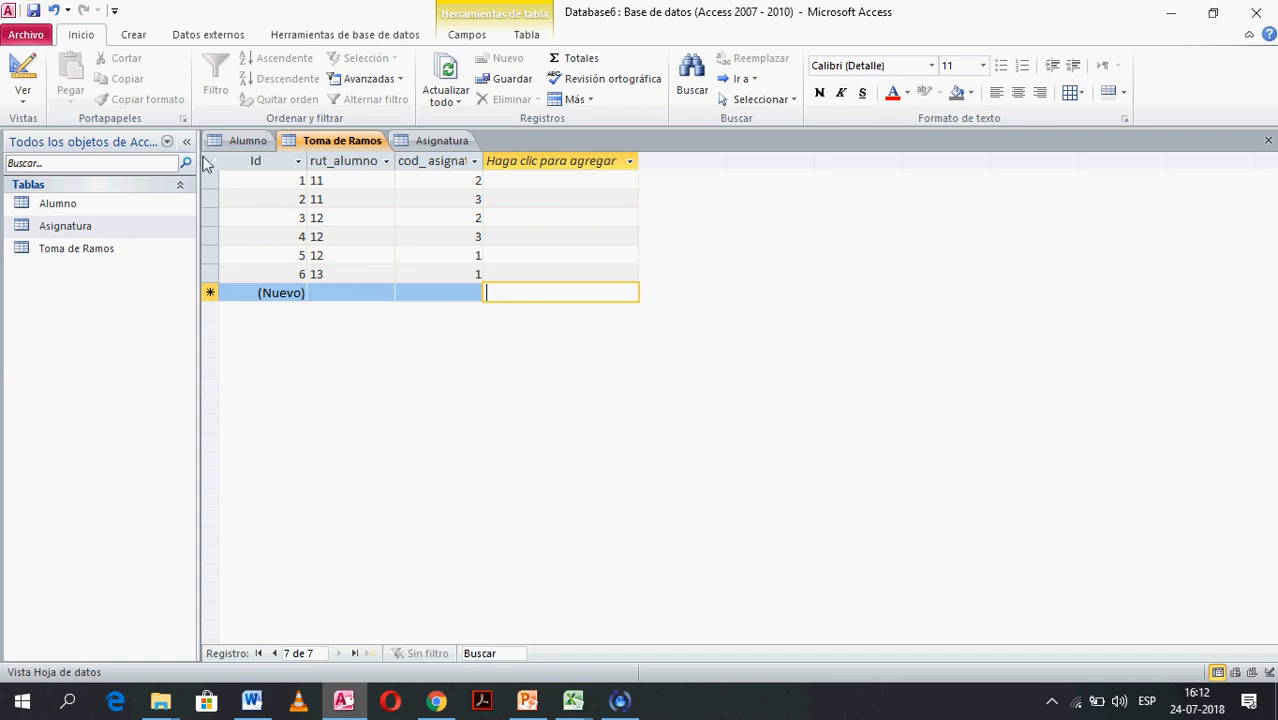
# - Check the Alumno and Asignatura records and start a new query with the simple query wizard
pyautogui.click(245, 140)
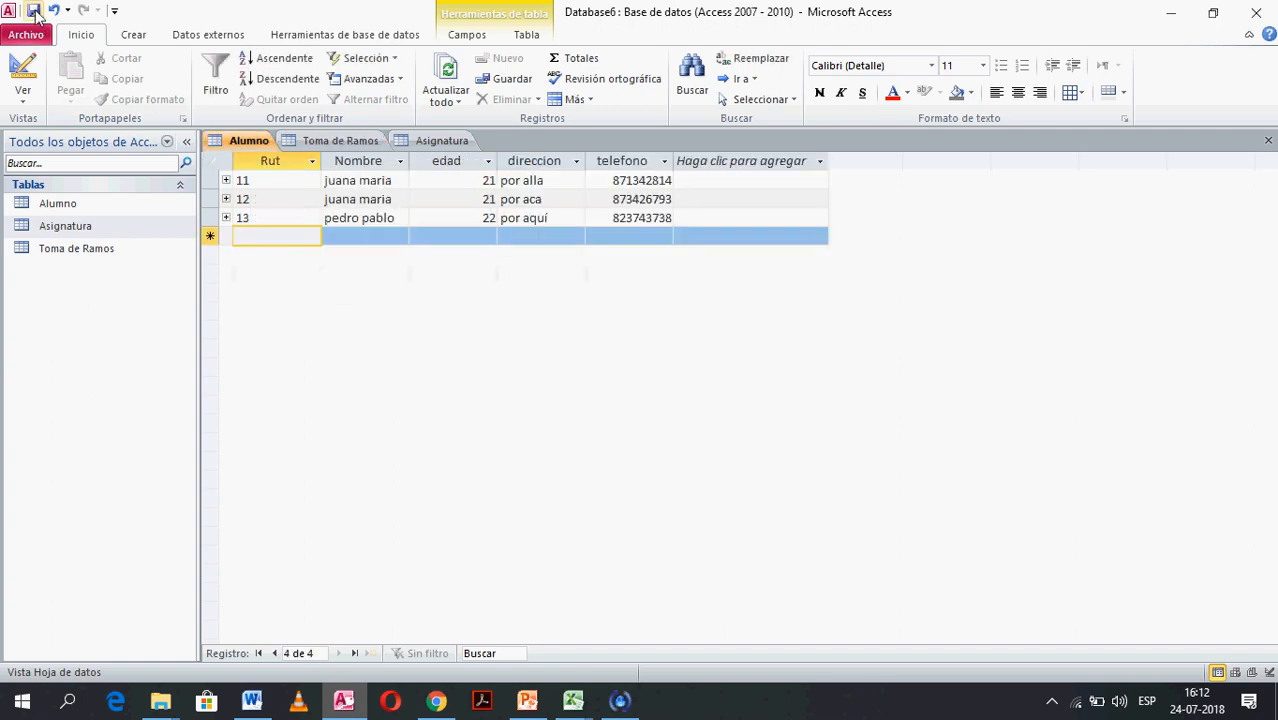
pyautogui.click(430, 141)
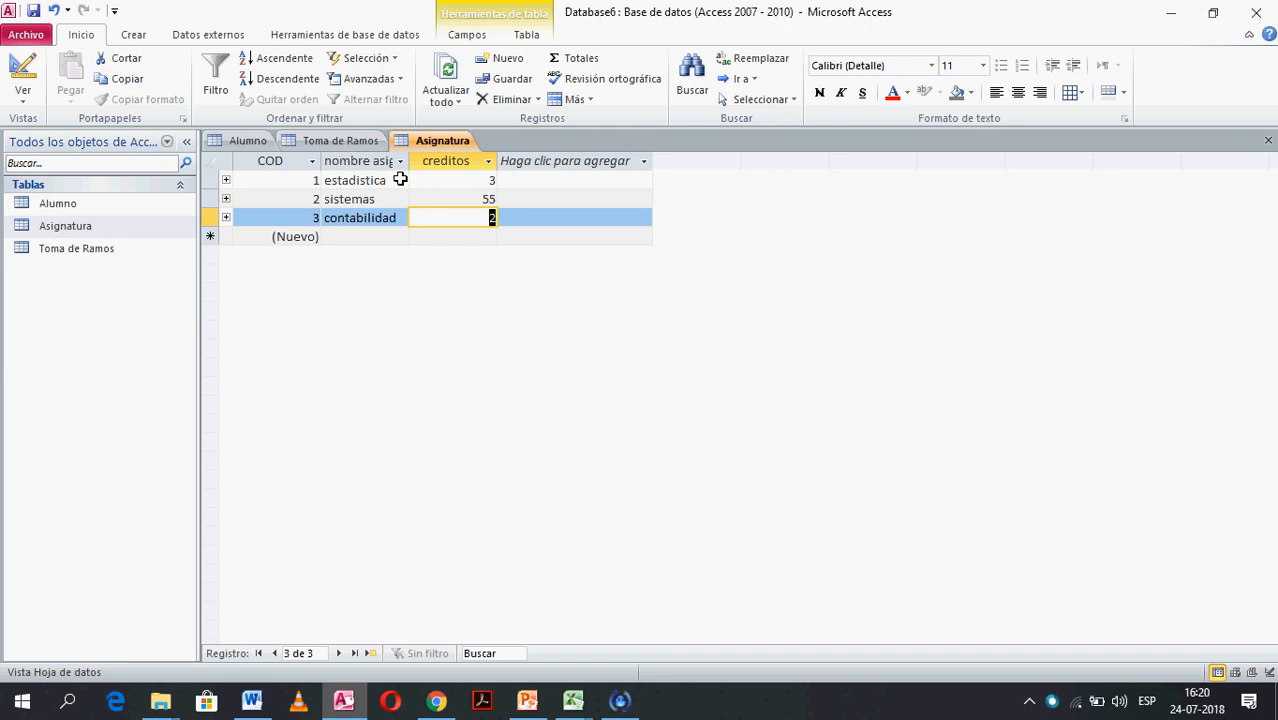
pyautogui.click(140, 38)
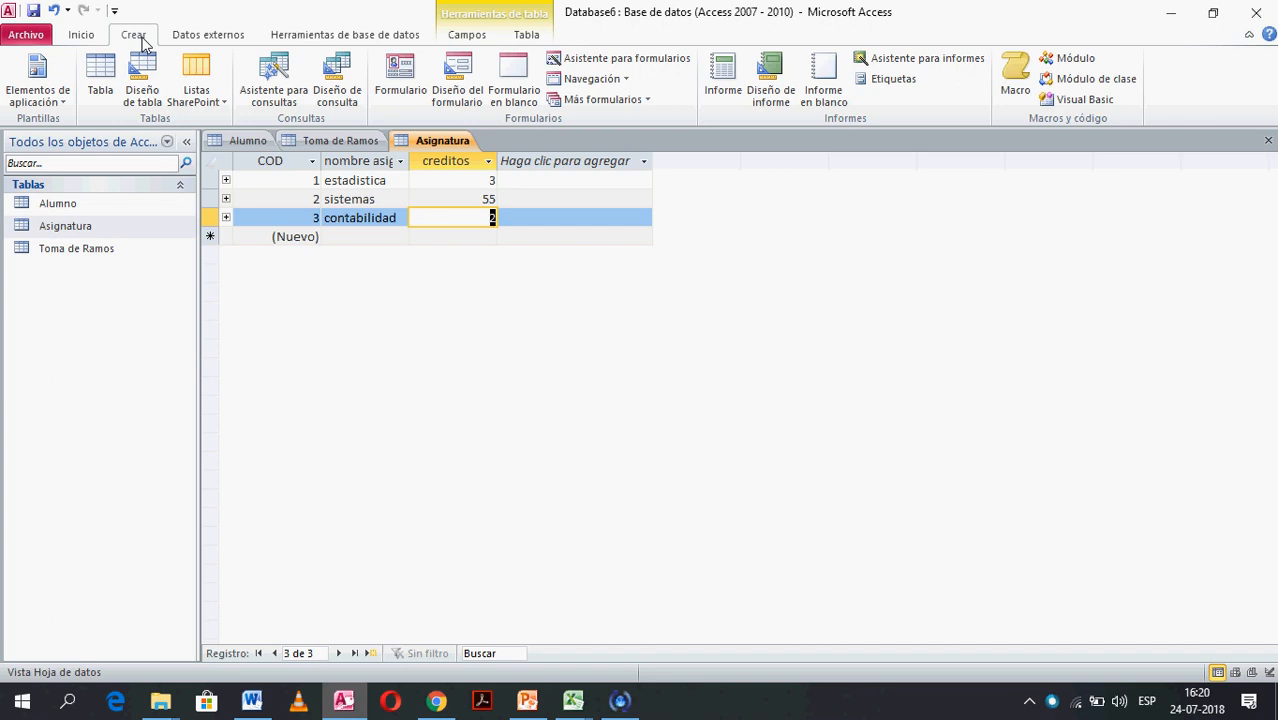
pyautogui.click(274, 78)
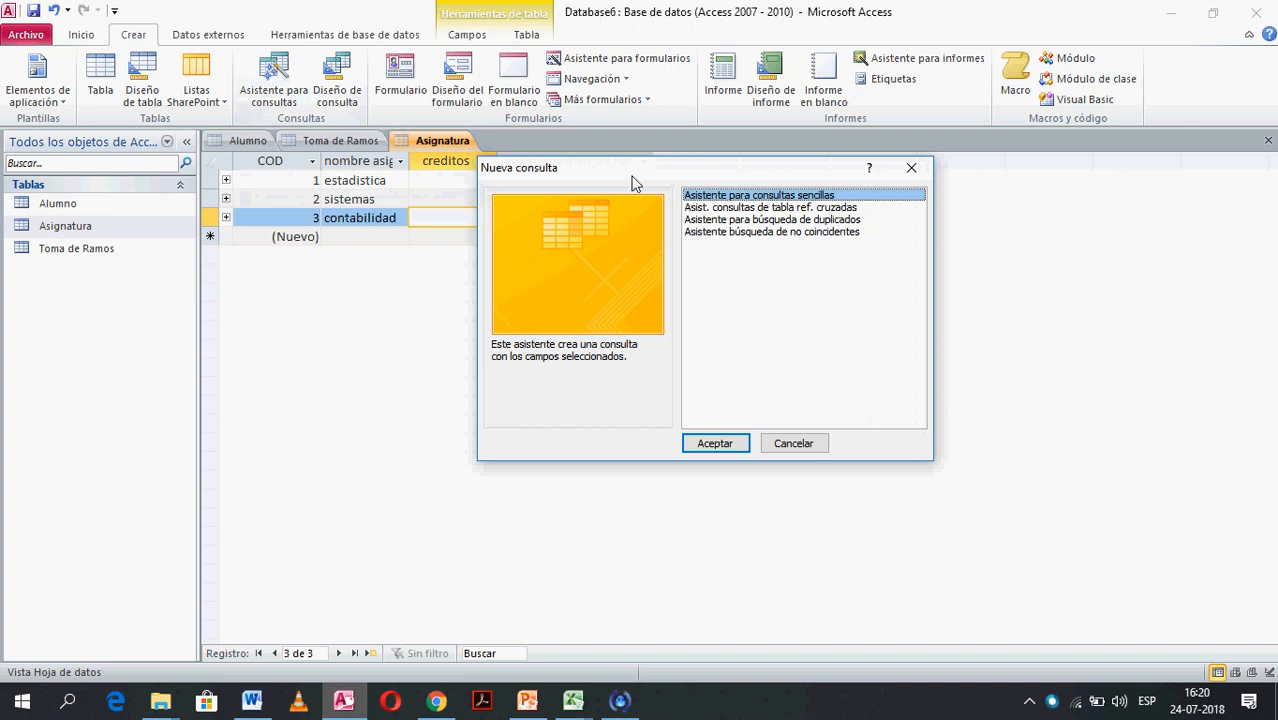
pyautogui.moveTo(634, 174); pyautogui.dragTo(650, 120)
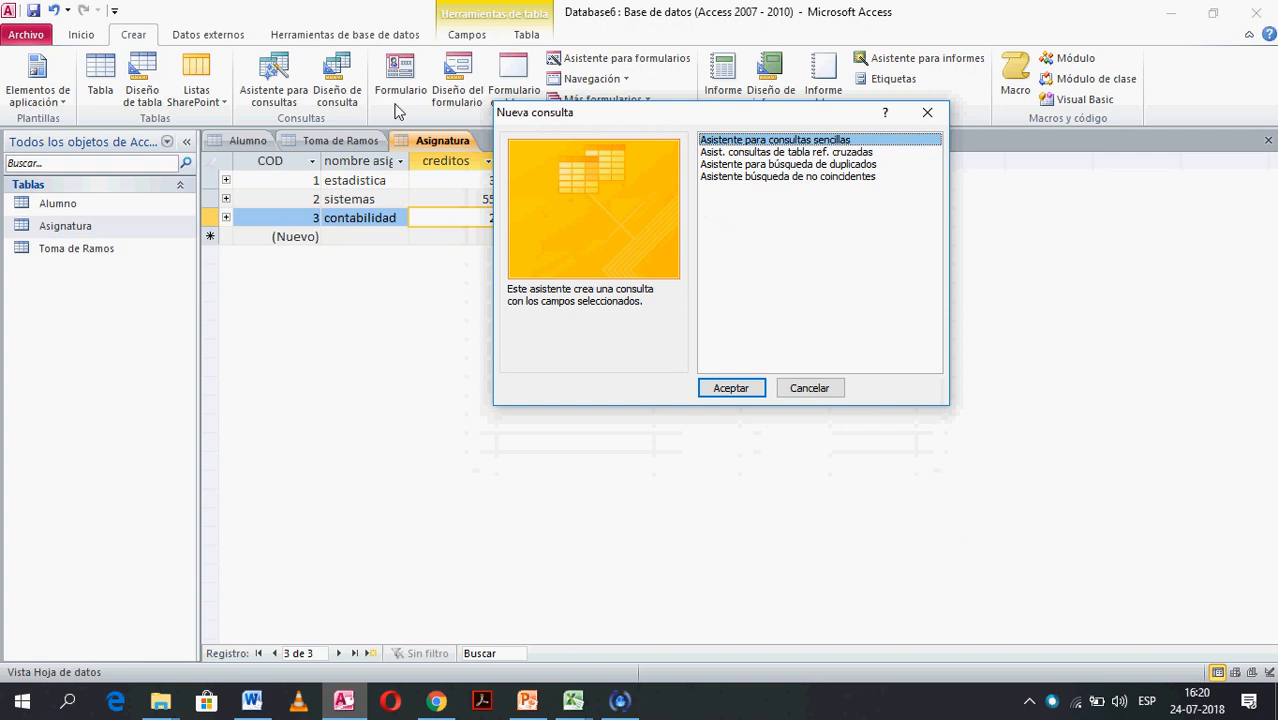
pyautogui.click(730, 390)
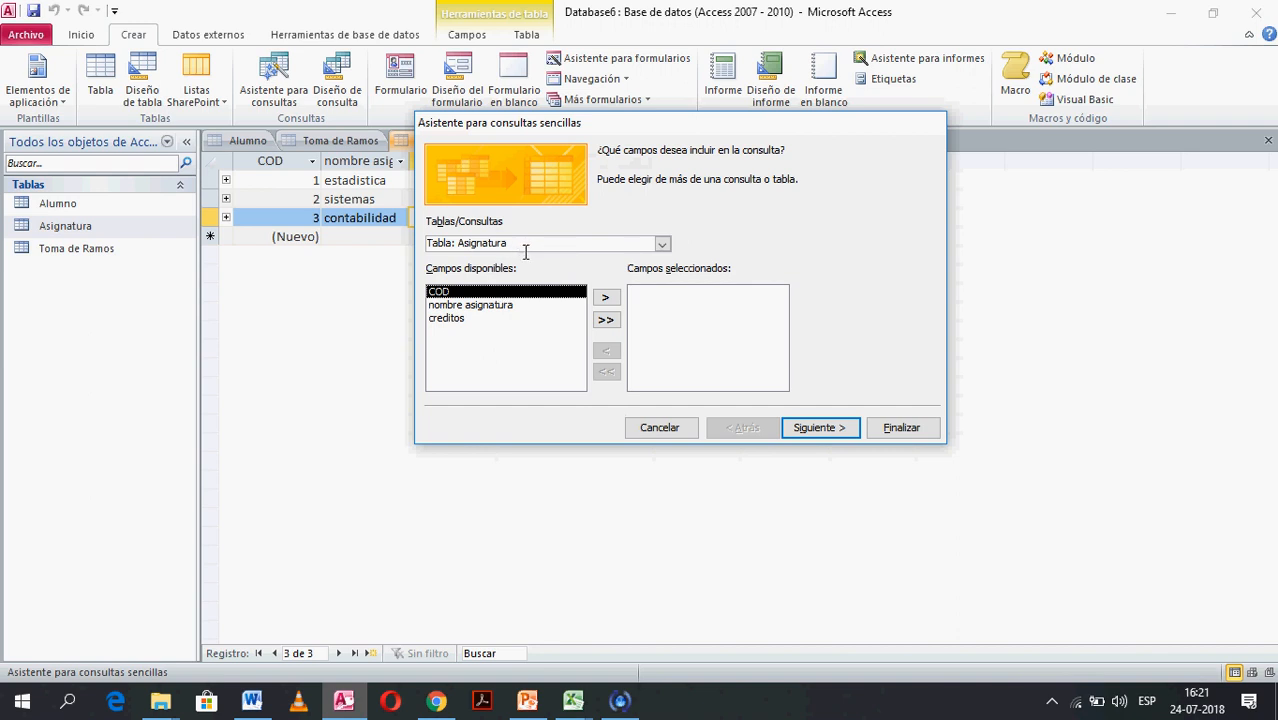
# - Include the Rut field of the Alumno table and the nombre asignatura field of the Asignatura table in the query
pyautogui.click(660, 245)
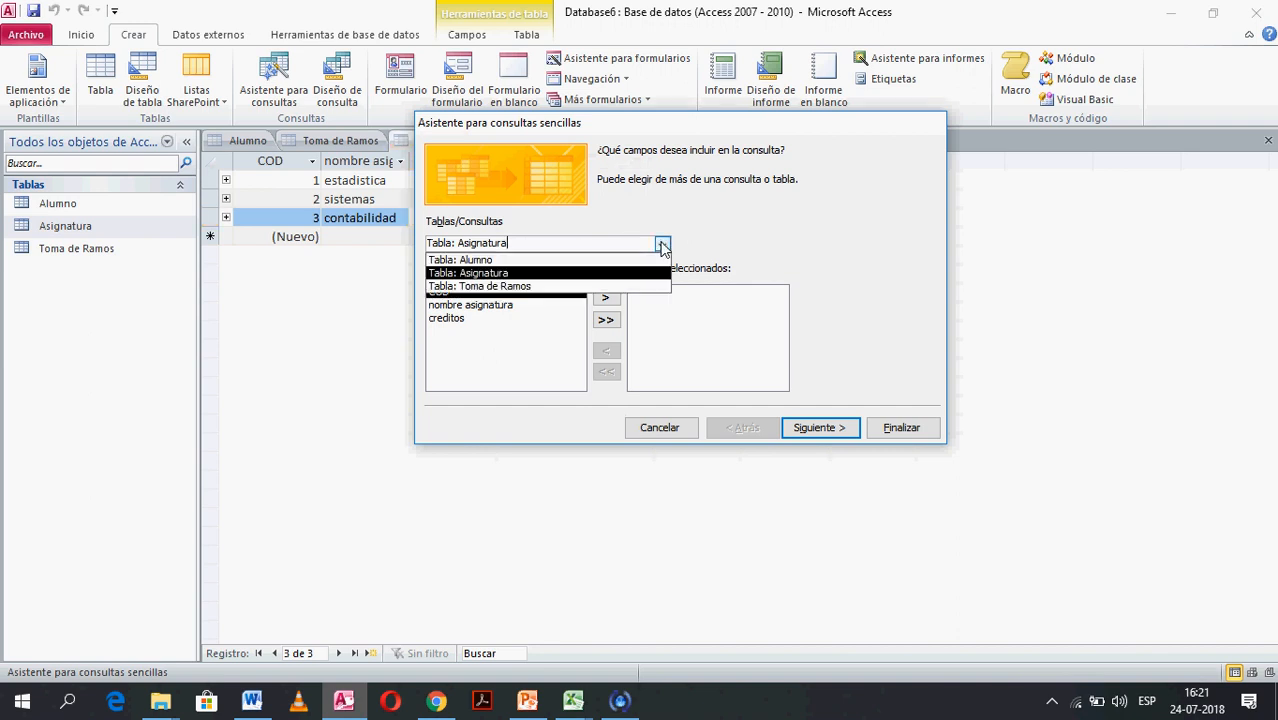
pyautogui.click(521, 260)
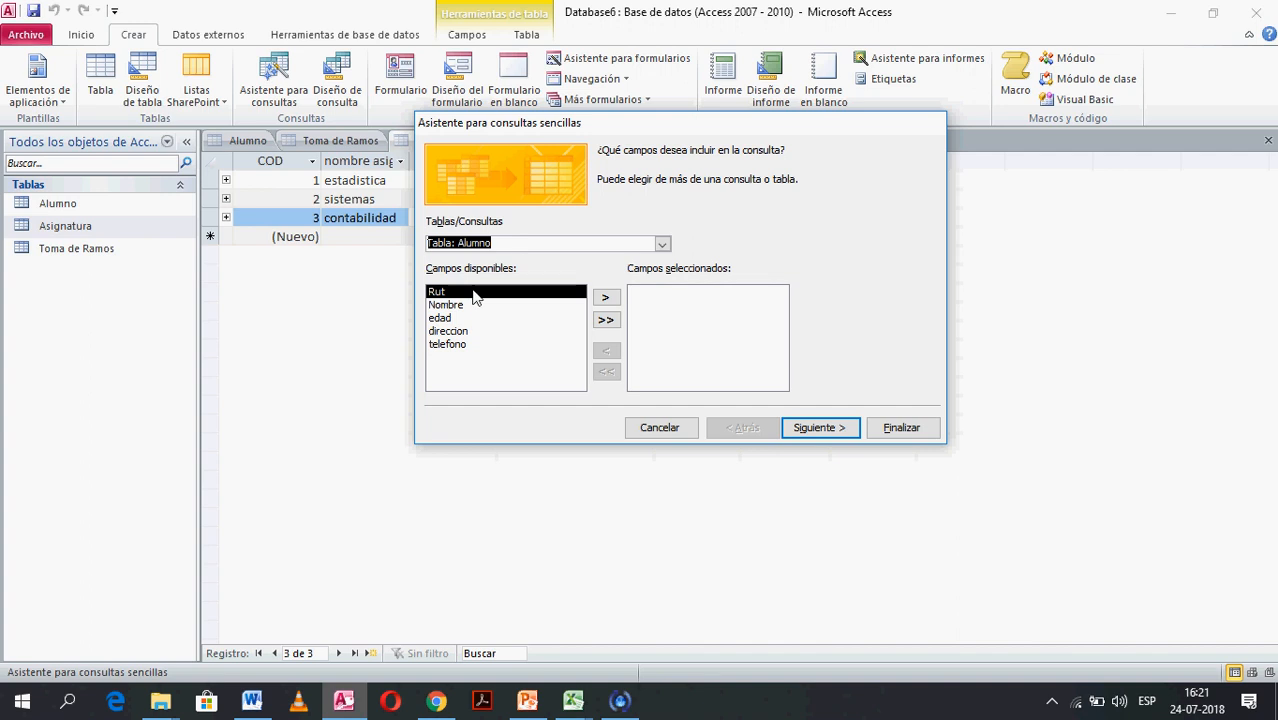
pyautogui.click(605, 298)
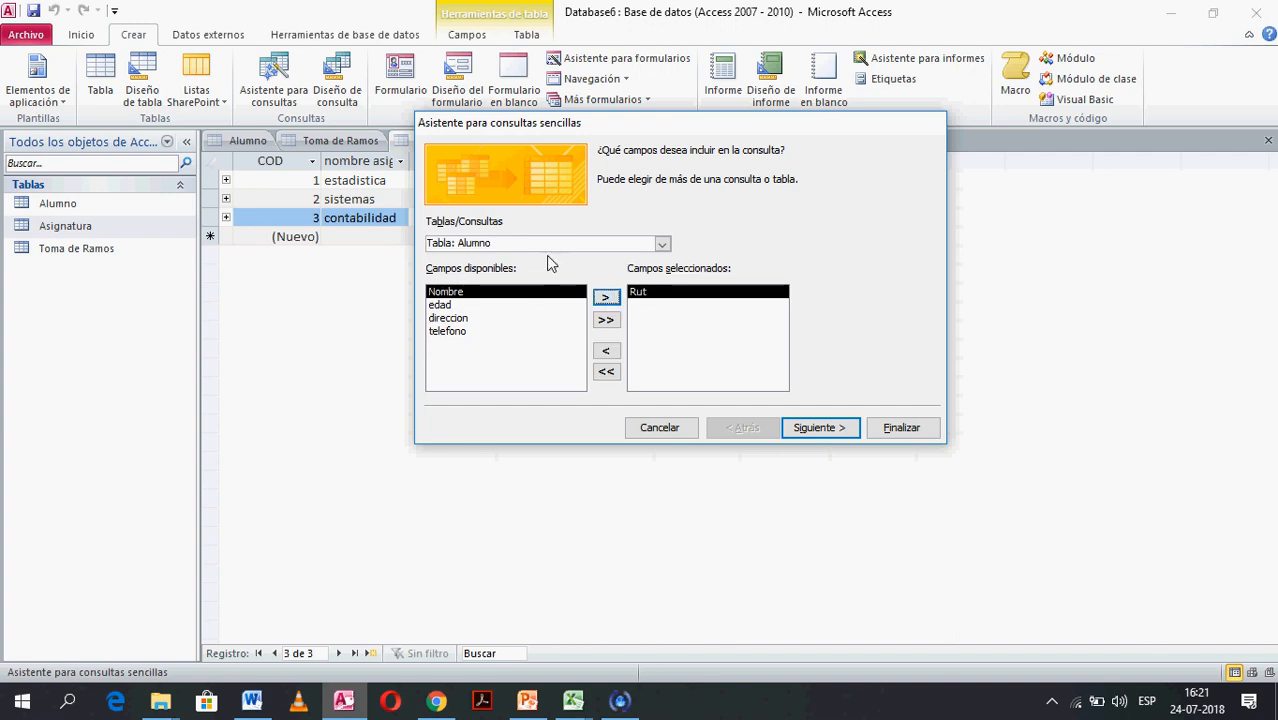
pyautogui.click(662, 245)
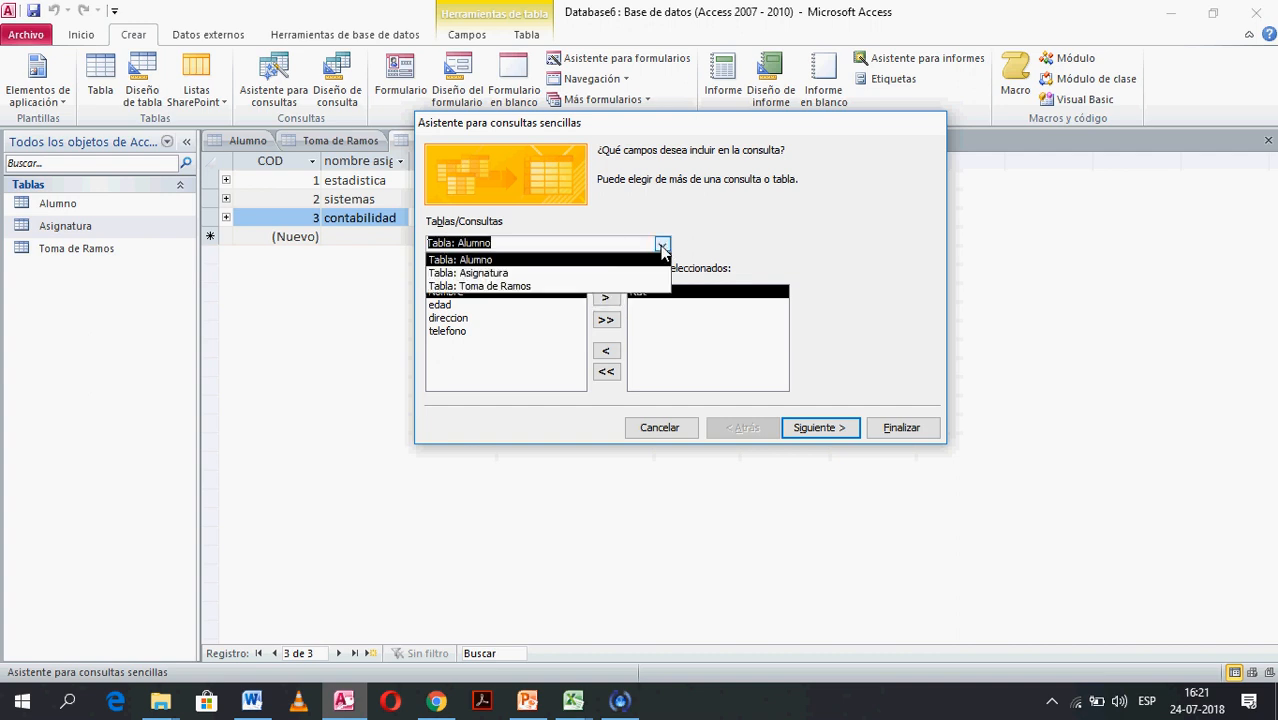
pyautogui.click(510, 273)
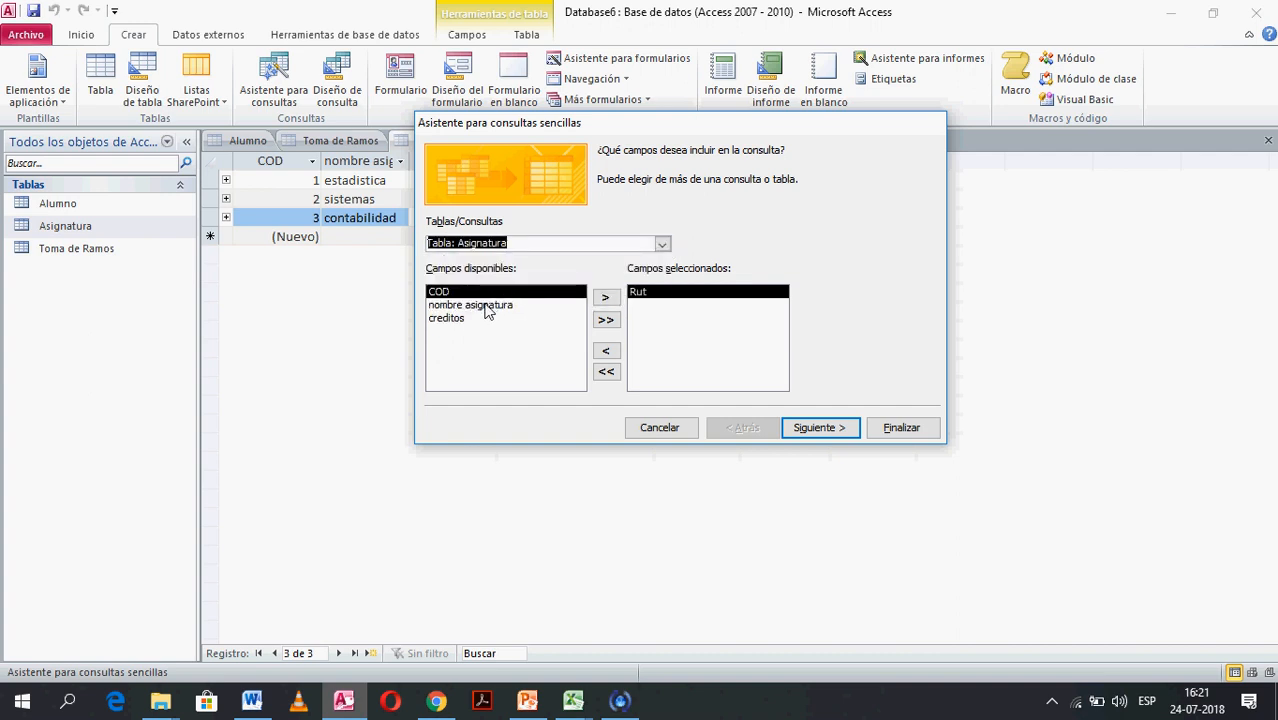
pyautogui.click(489, 305)
pyautogui.click(605, 299)
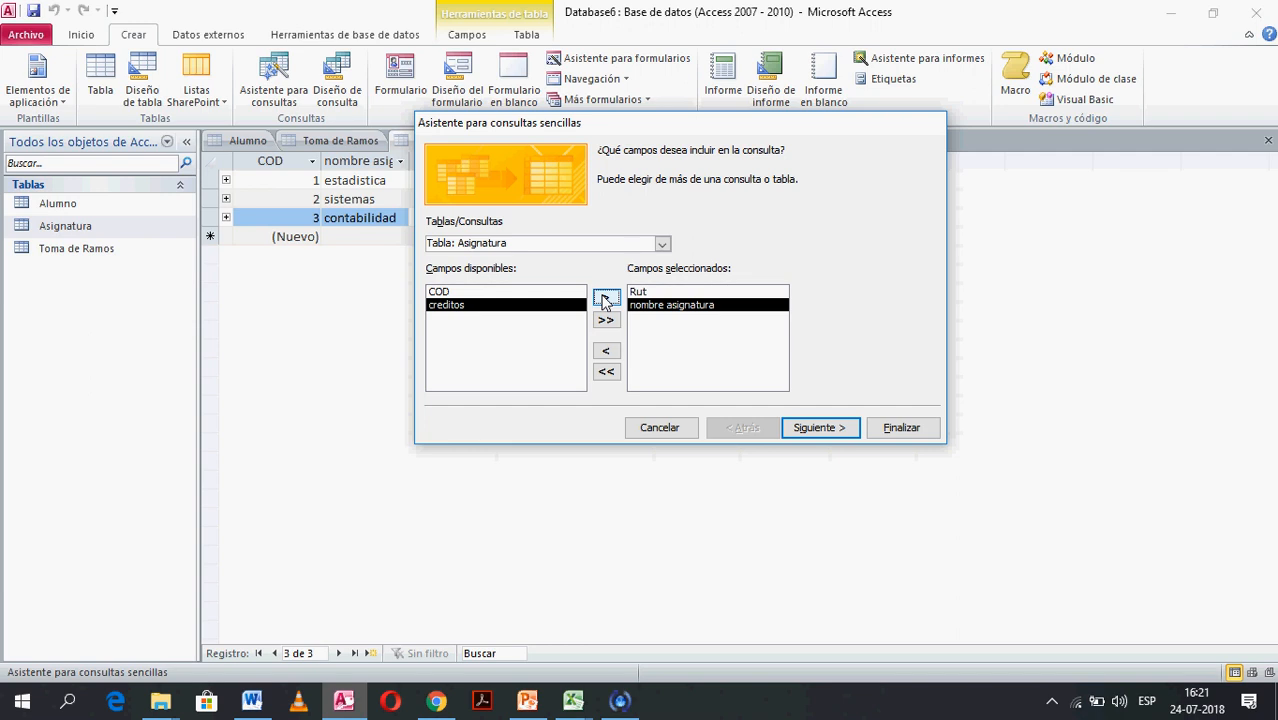
pyautogui.moveTo(643, 128); pyautogui.dragTo(743, 181)
pyautogui.click(213, 92)
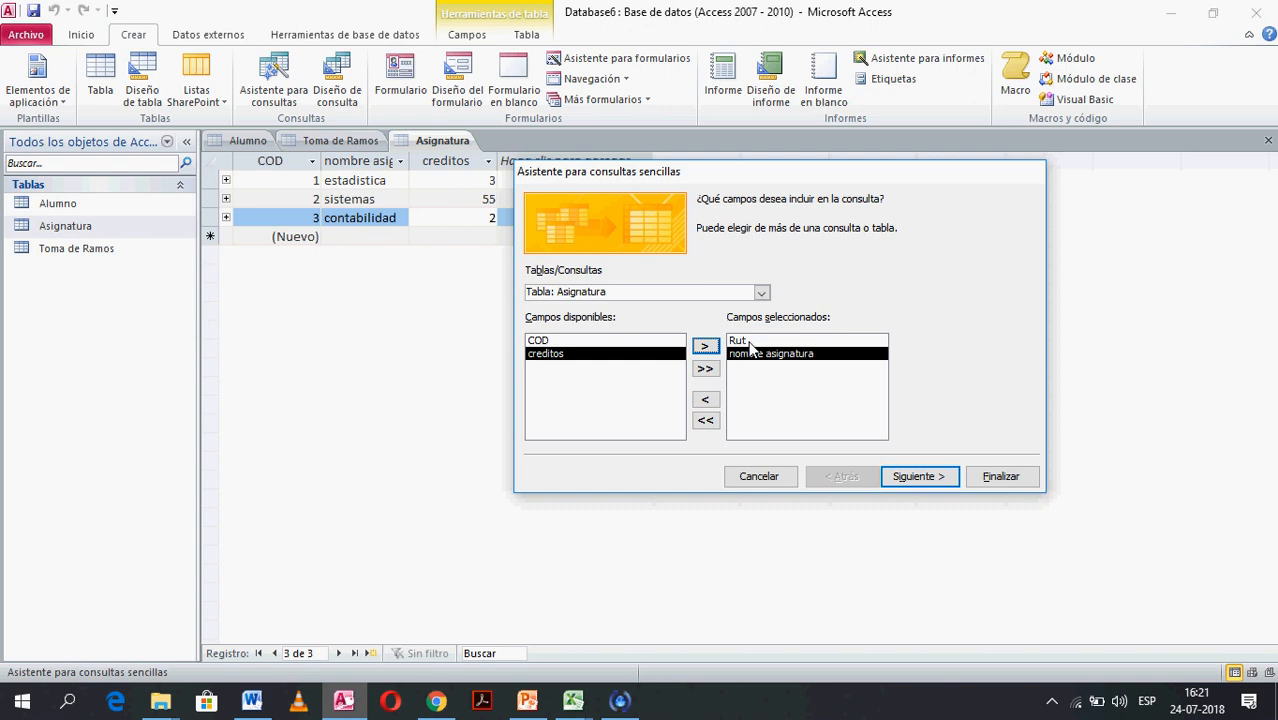
# - Finish the simple query as a detail query titled Alumno Consulta and open it to view its data
pyautogui.click(921, 479)
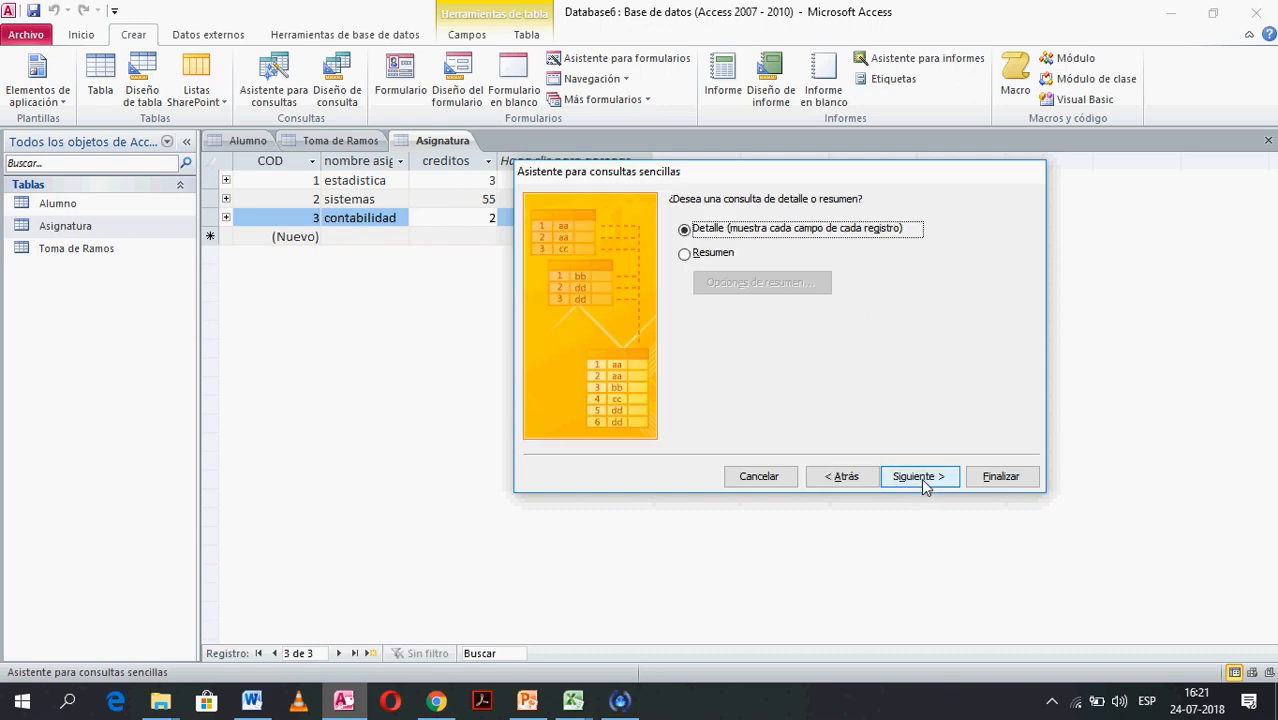
pyautogui.click(921, 478)
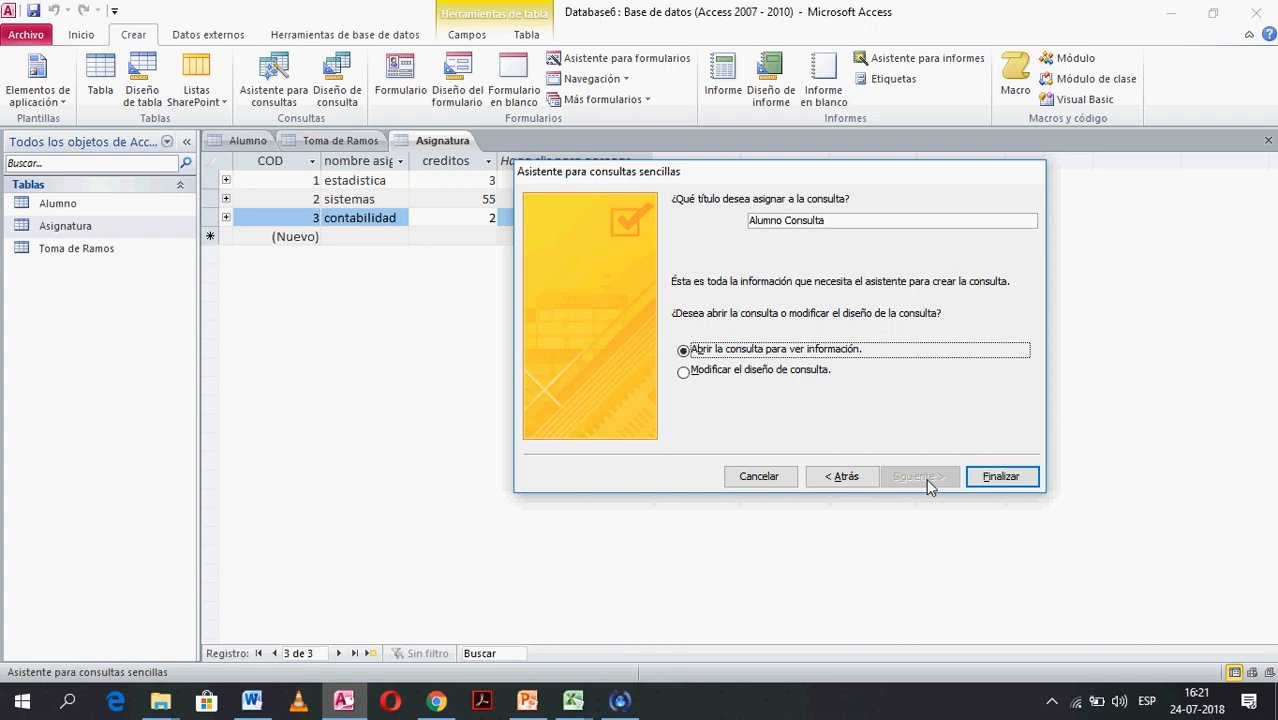
pyautogui.click(994, 479)
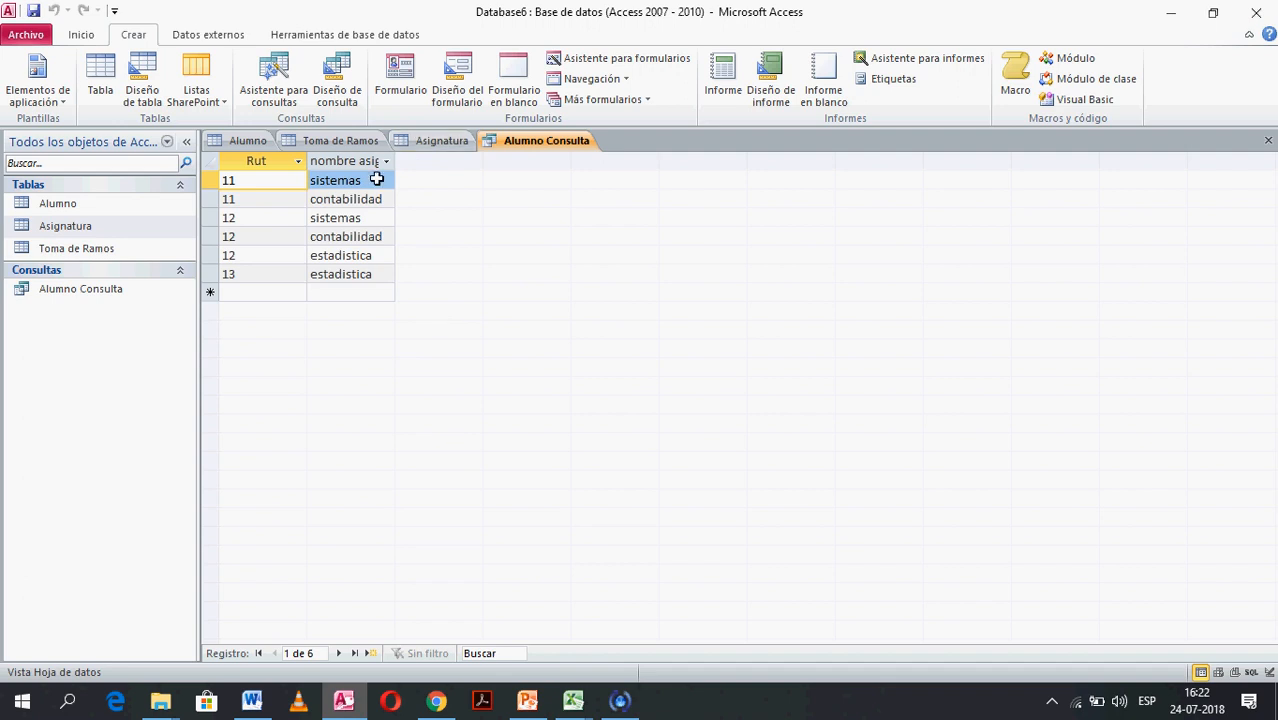
# - Start a new crosstab query with the wizard, based on the Alumno table
pyautogui.click(277, 80)
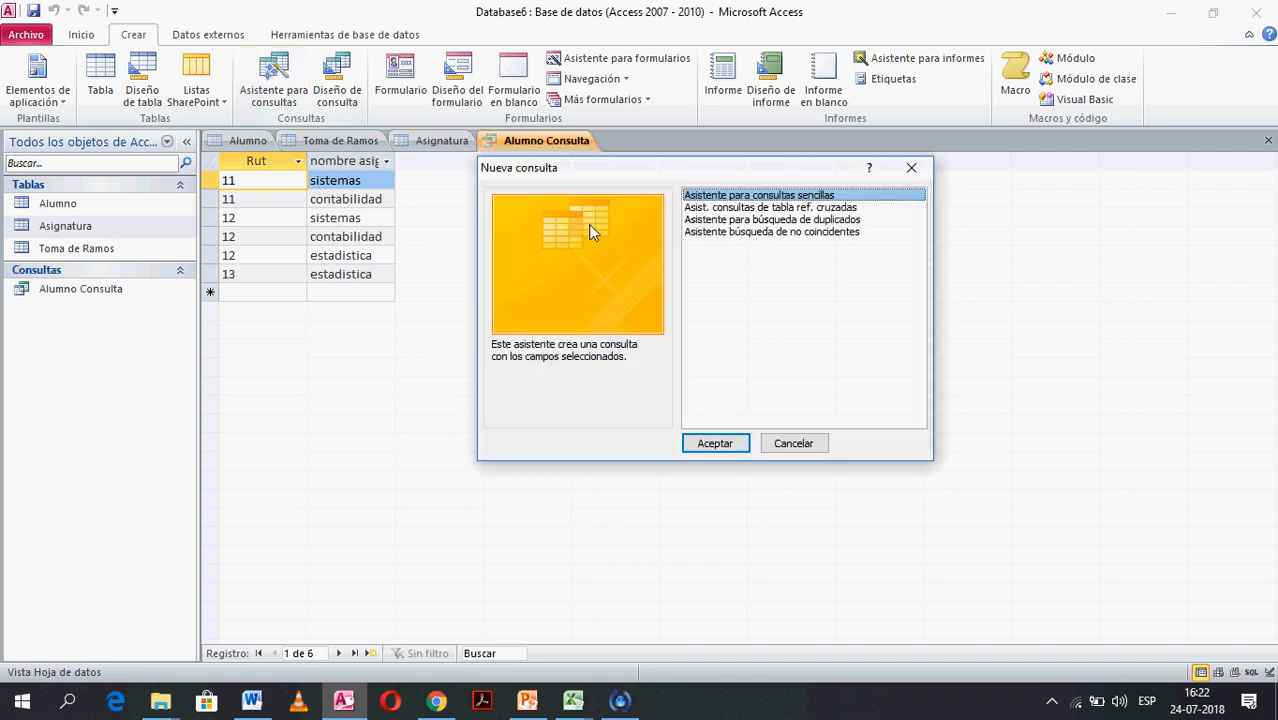
pyautogui.click(753, 208)
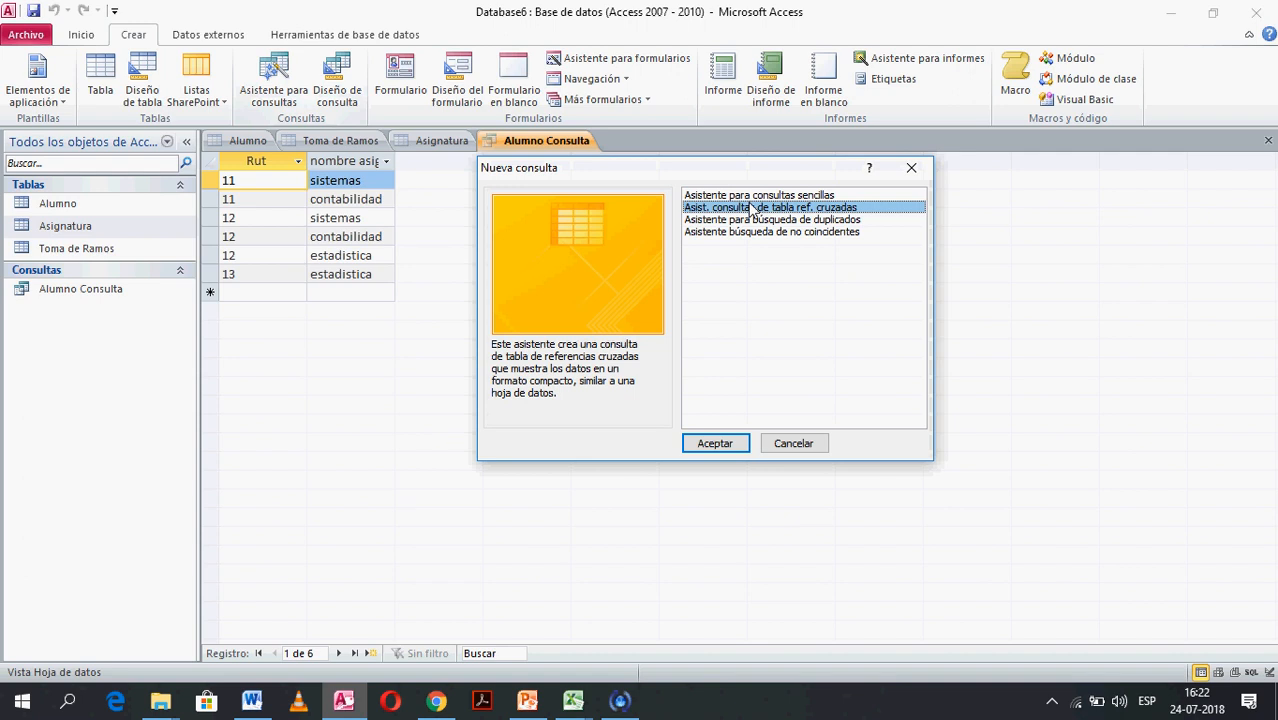
pyautogui.click(734, 455)
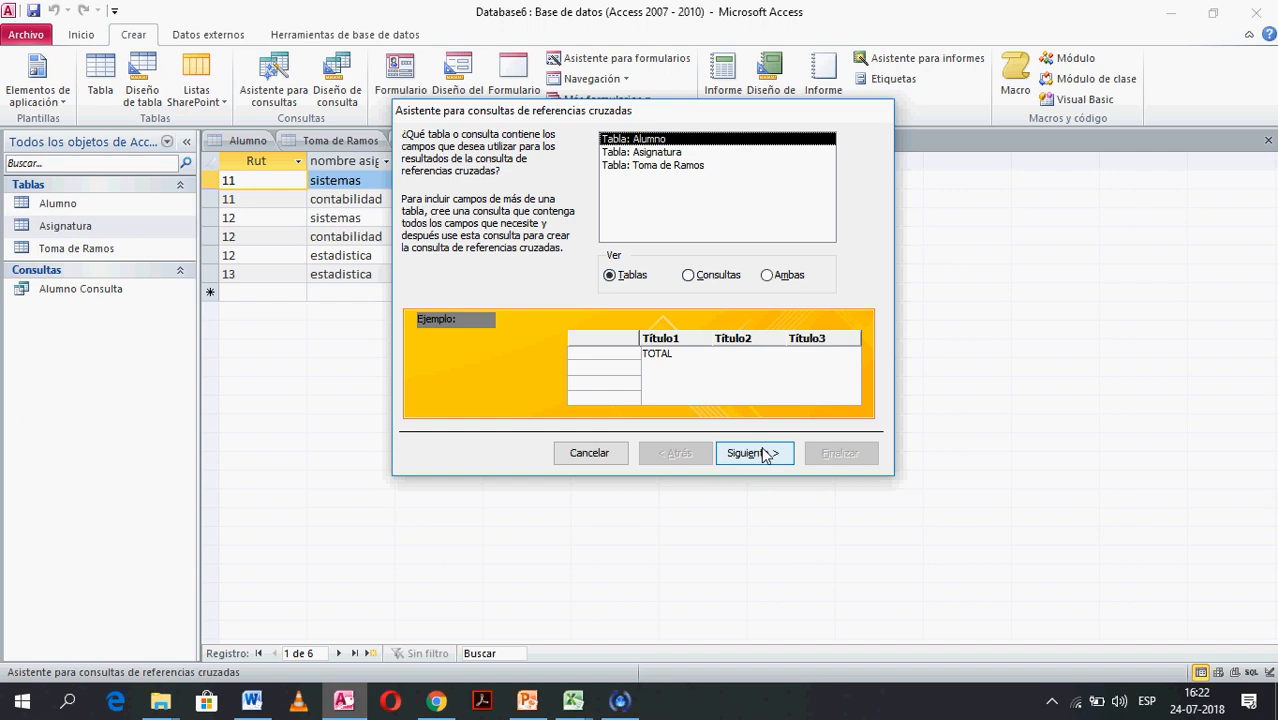
pyautogui.click(658, 153)
pyautogui.click(652, 142)
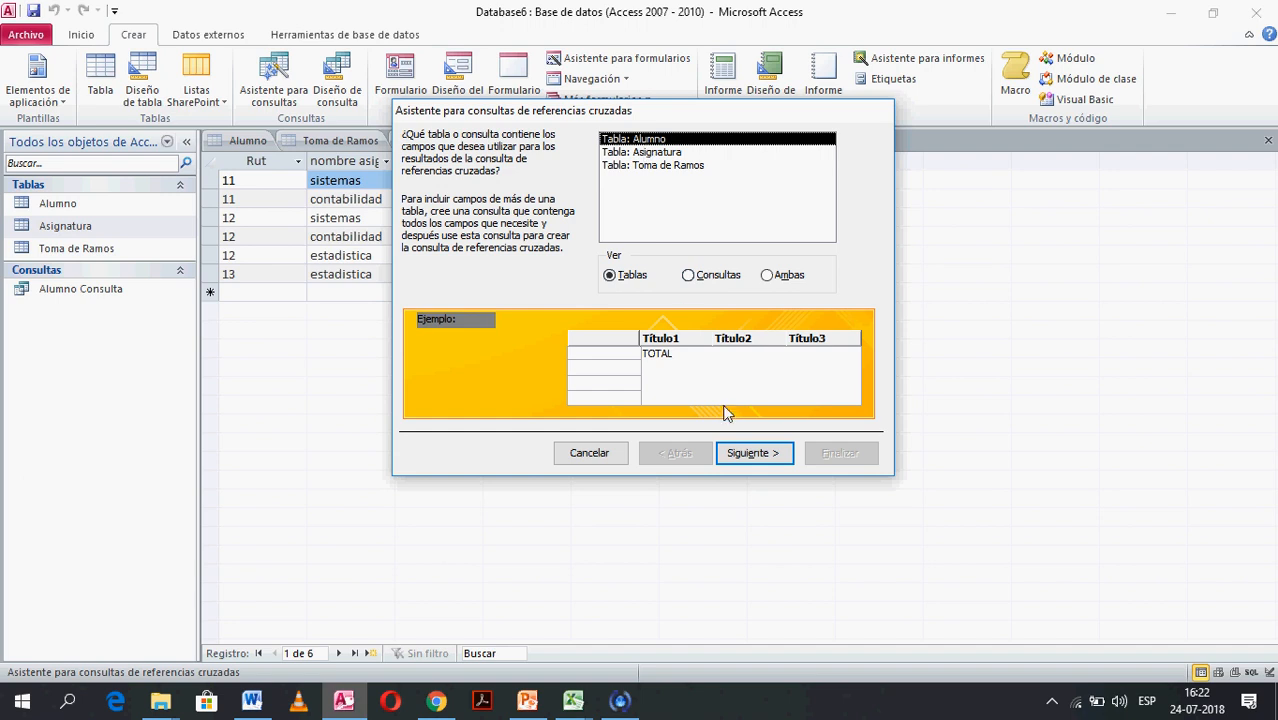
pyautogui.click(754, 466)
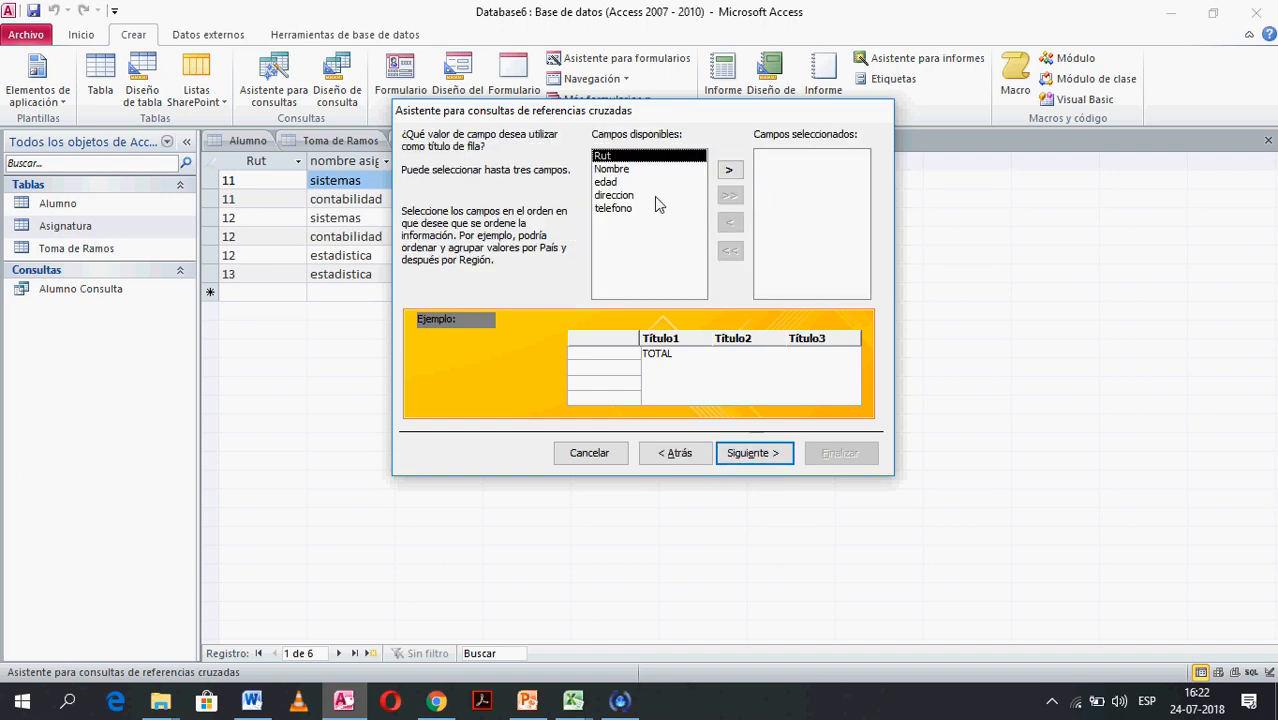
# - Use Rut as the row heading and Nombre as the column headings of the crosstab query
pyautogui.click(729, 172)
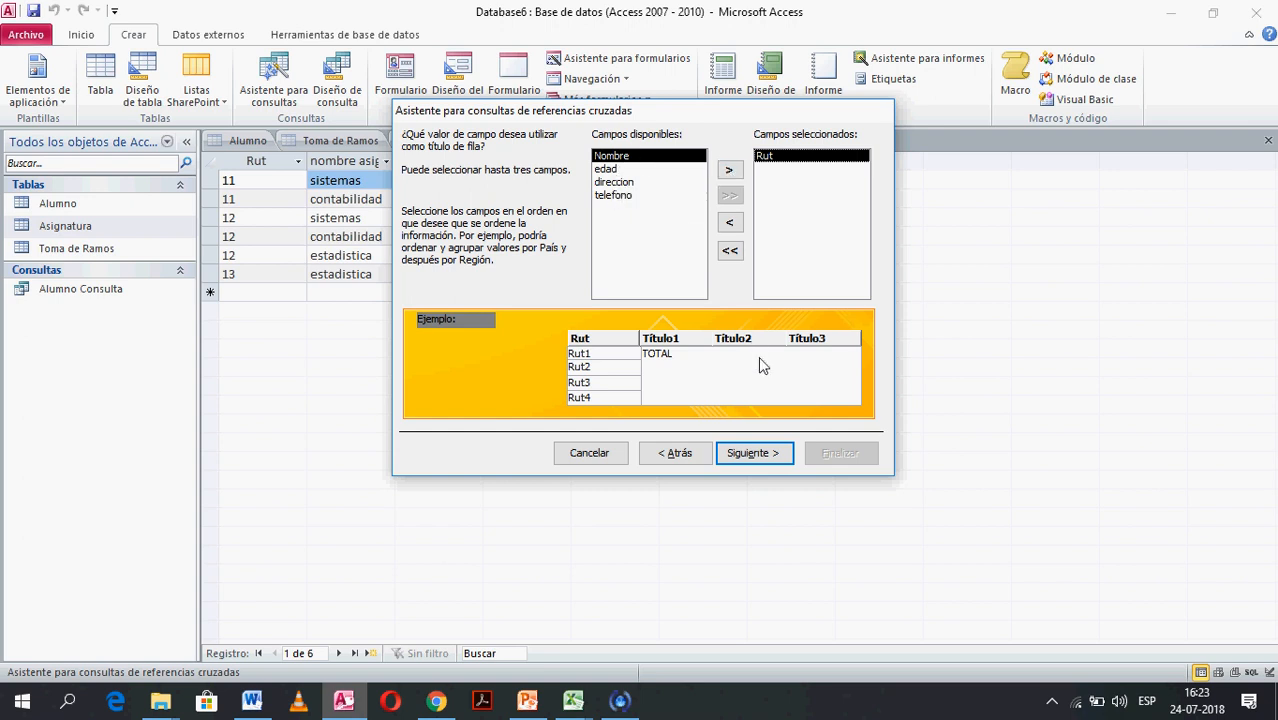
pyautogui.click(766, 451)
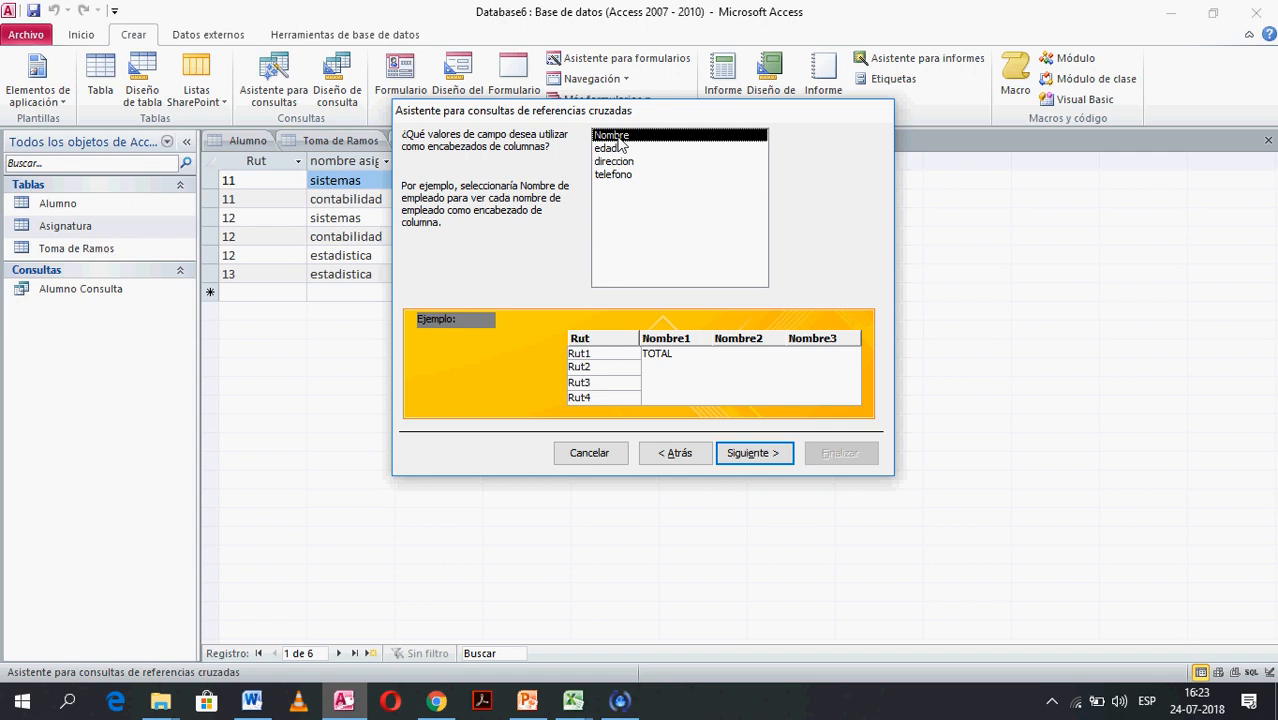
pyautogui.click(752, 455)
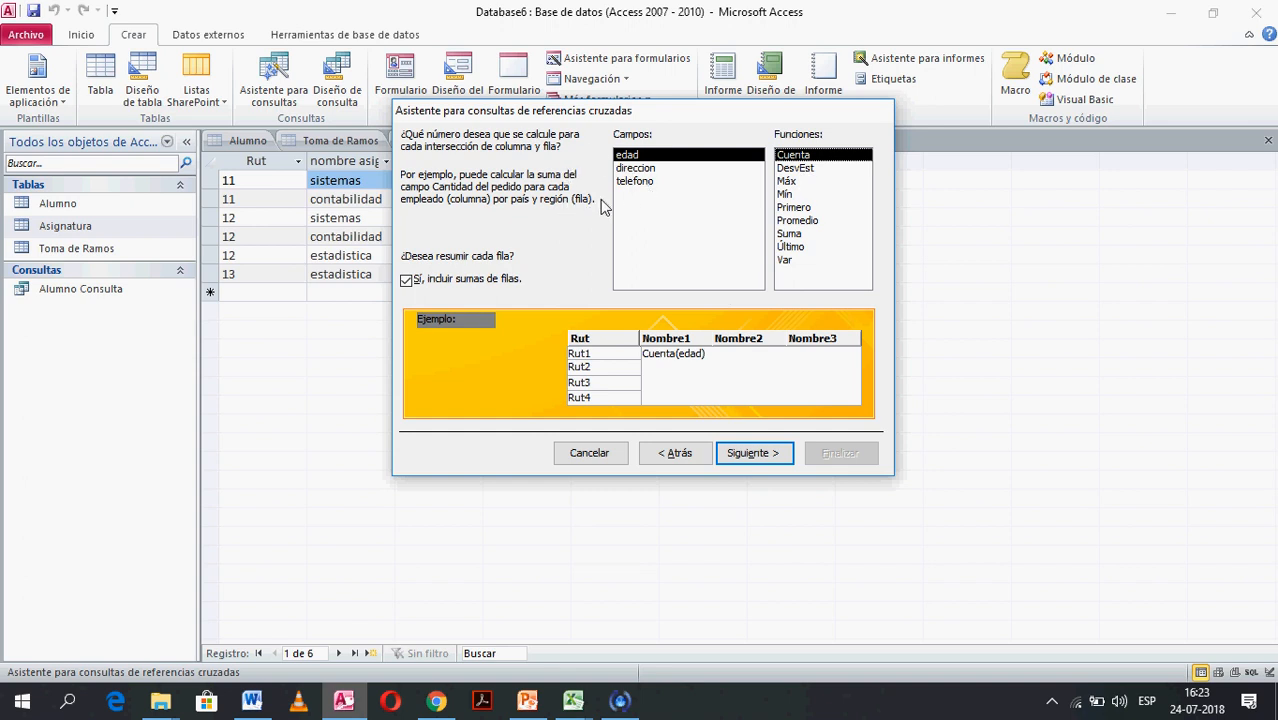
# - Summarize edad with Cuenta without row sums, and finish the crosstab query as Alumno_Tabla de referencias cruzadas, opening it for viewing
pyautogui.click(407, 281)
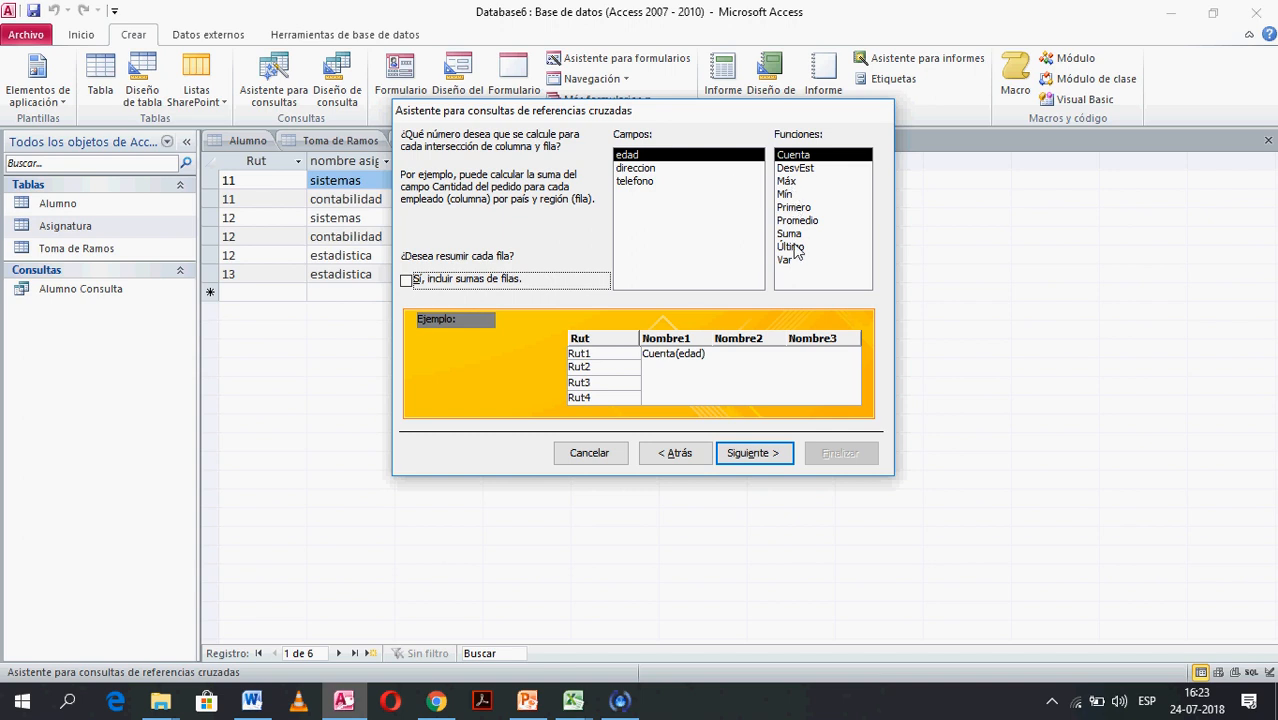
pyautogui.click(798, 156)
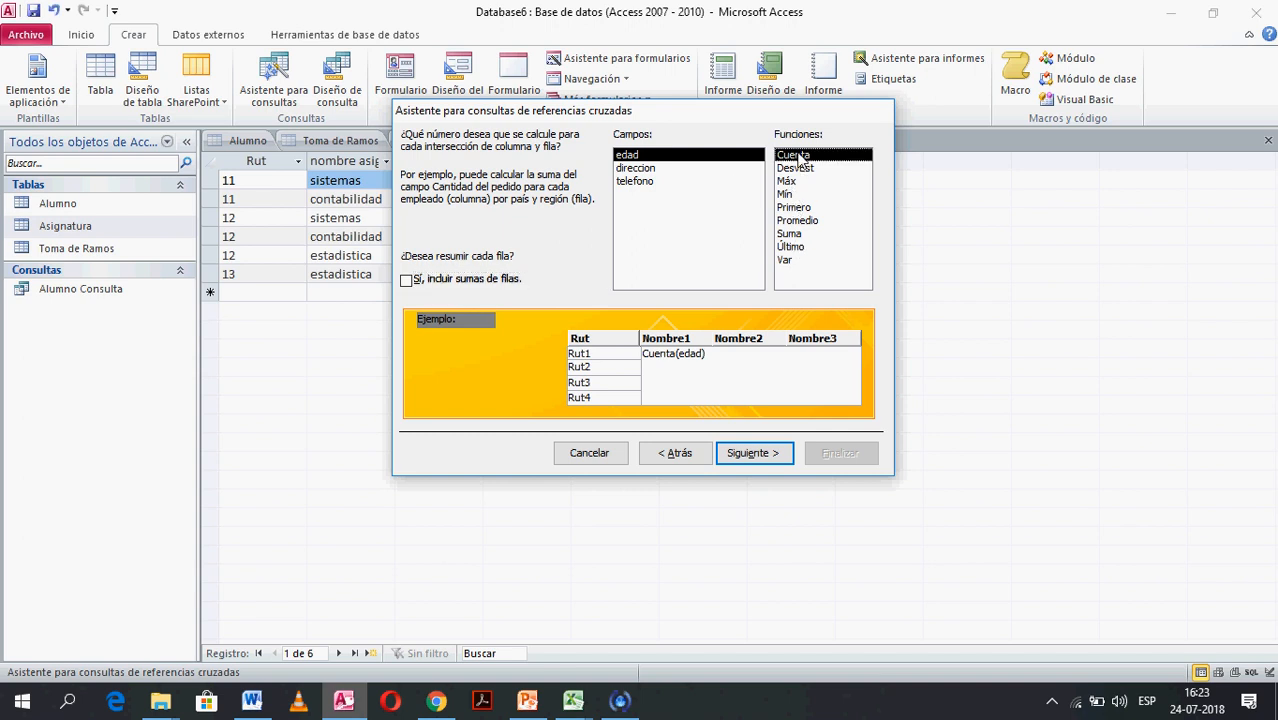
pyautogui.click(660, 158)
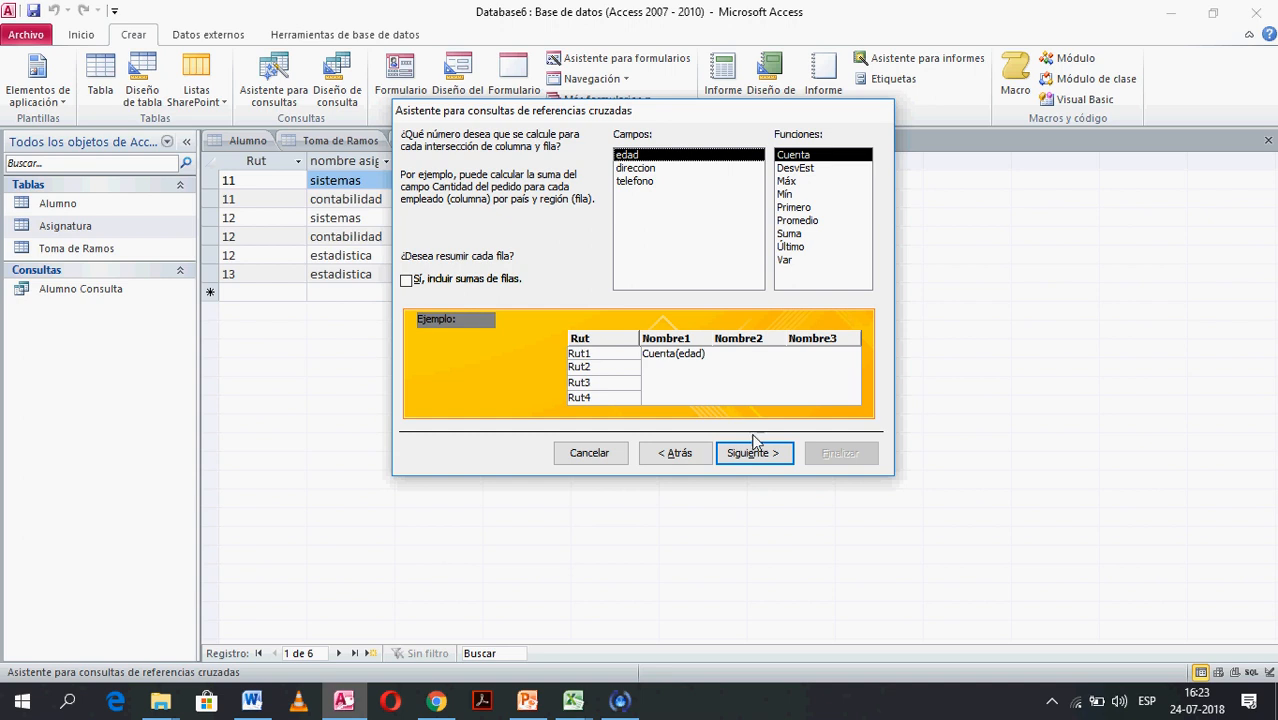
pyautogui.click(751, 455)
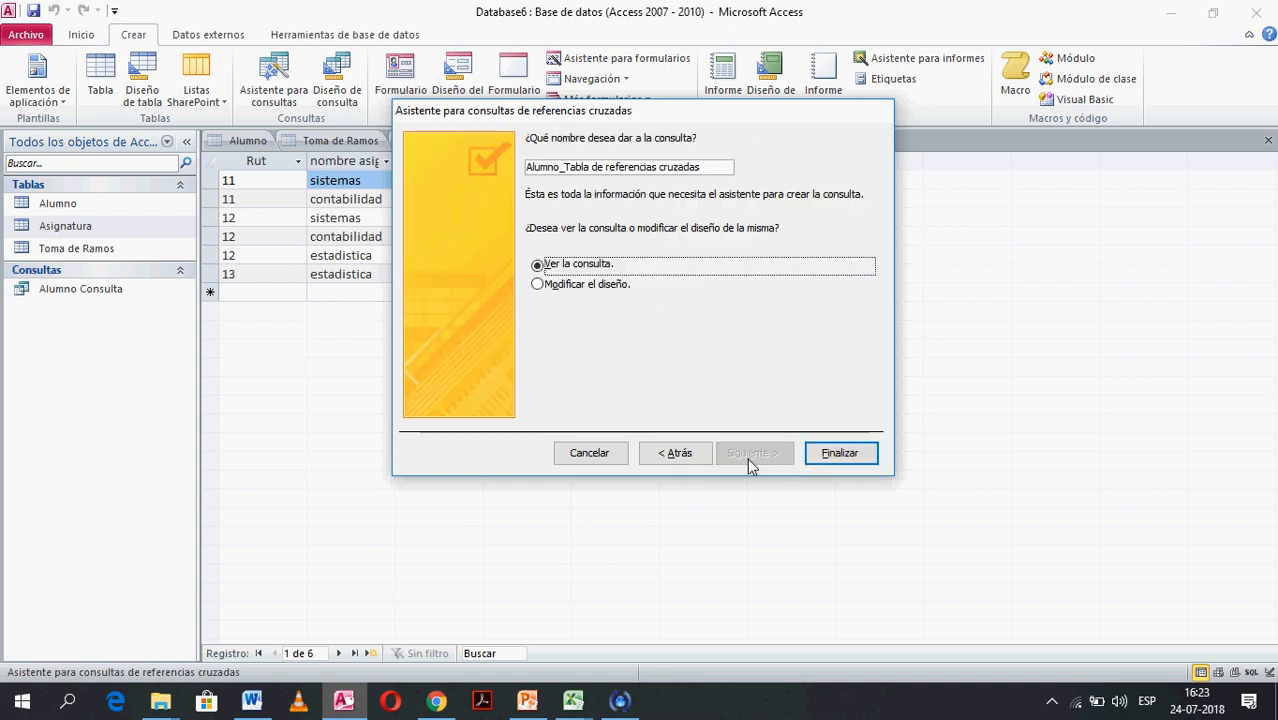
pyautogui.click(838, 453)
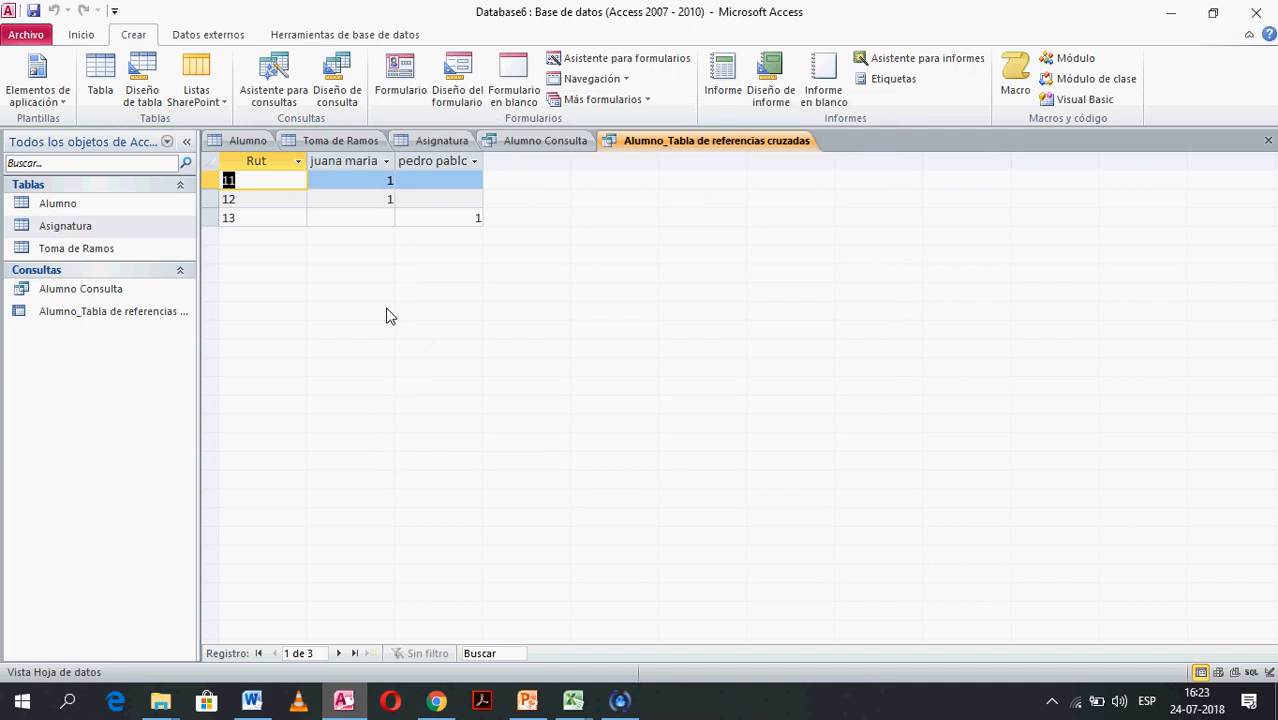
# - Examine the counts for each Rut under the name columns of the crosstab query, and close its datasheet
pyautogui.click(386, 163)
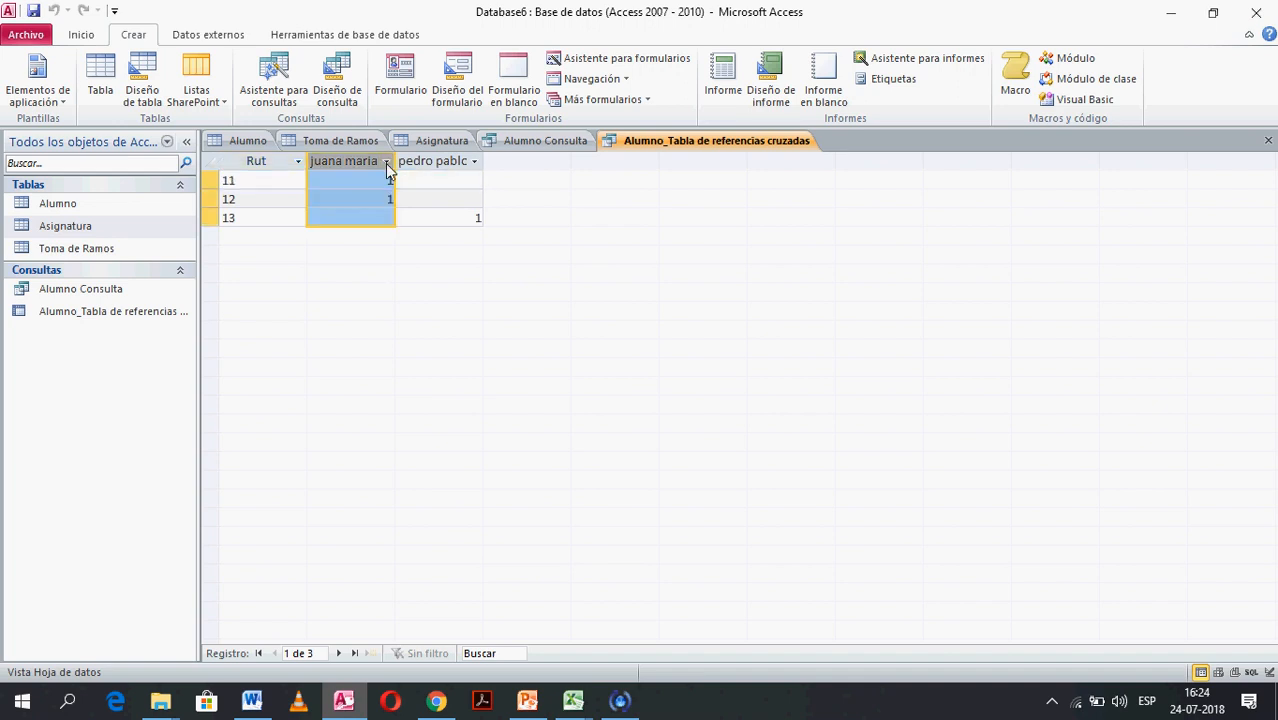
pyautogui.click(335, 292)
pyautogui.click(372, 202)
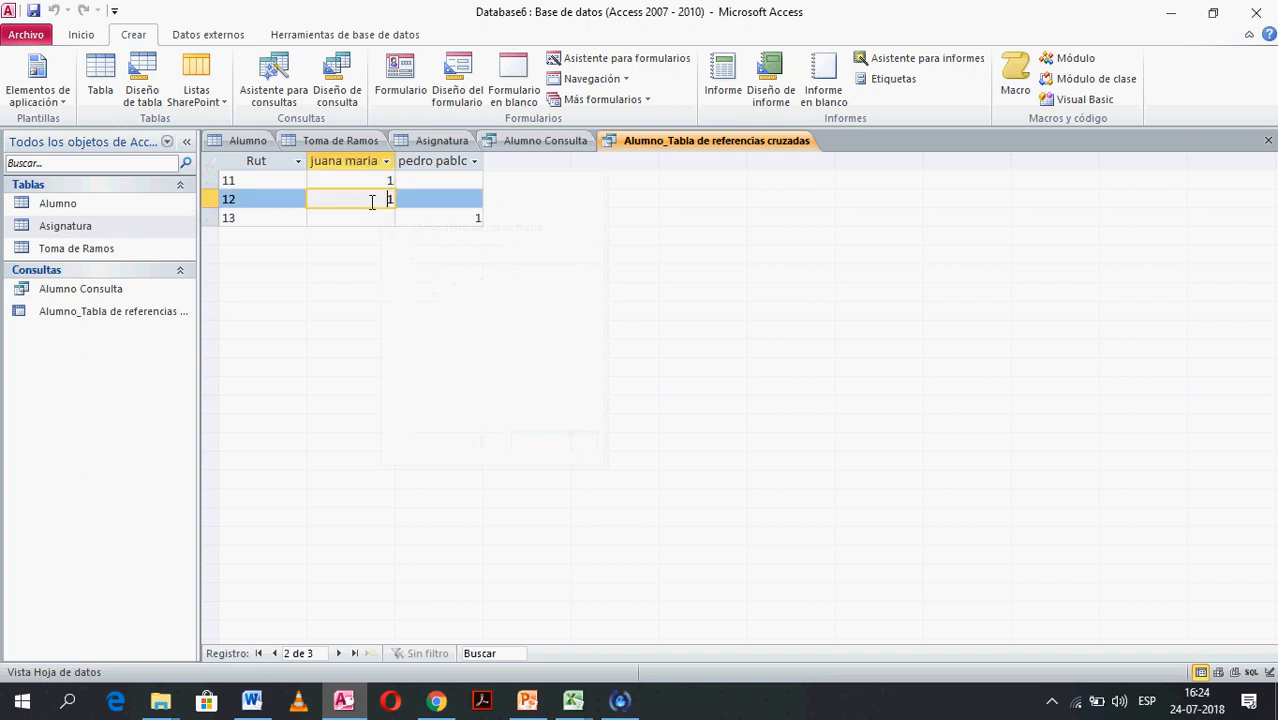
pyautogui.click(367, 187)
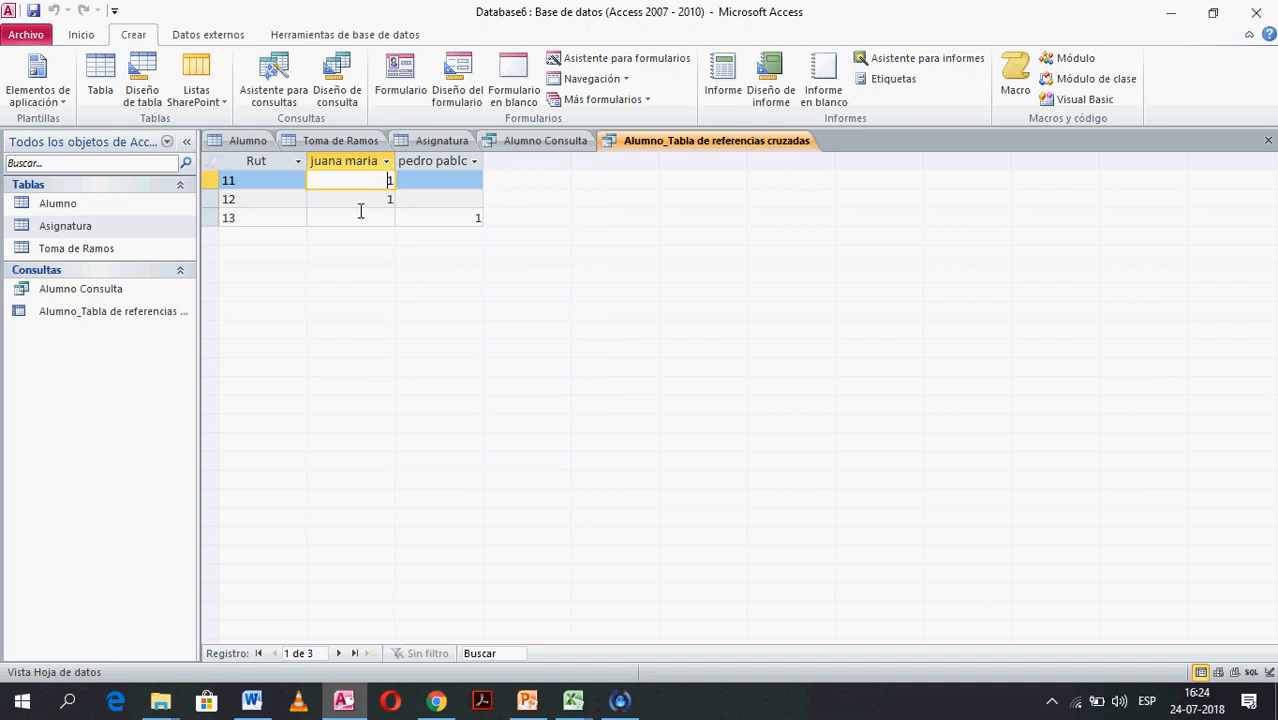
pyautogui.click(358, 204)
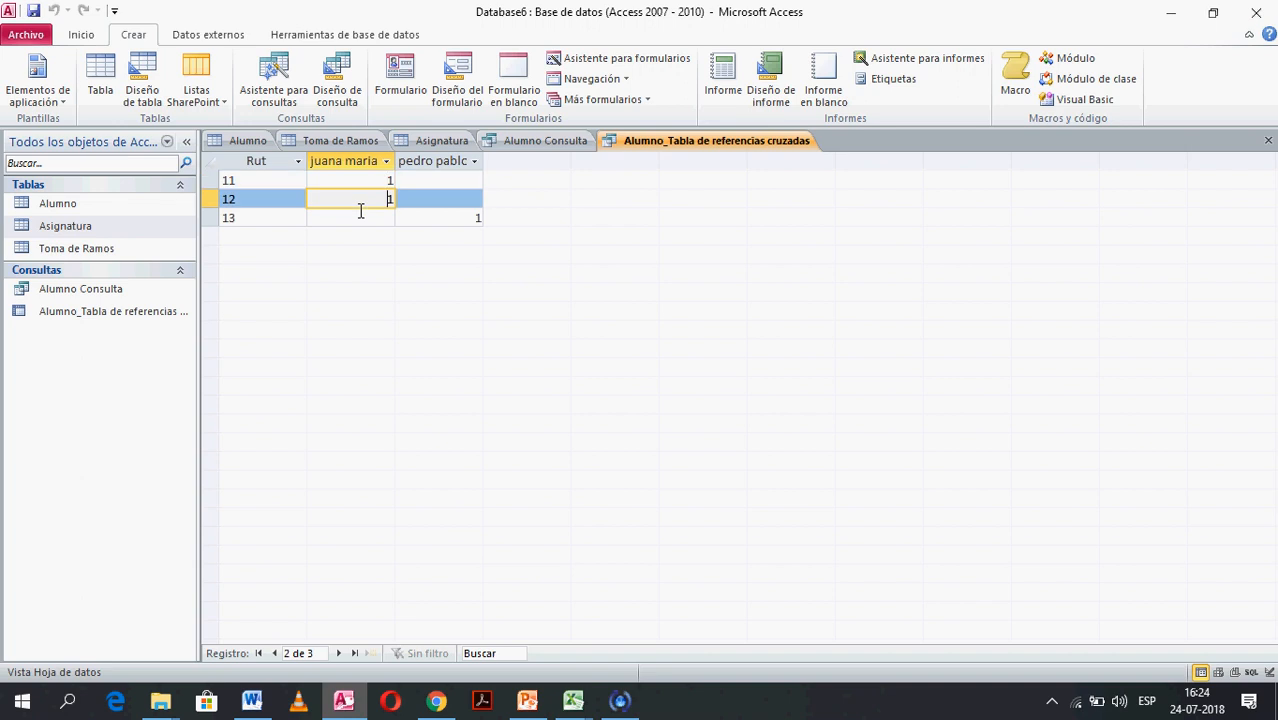
pyautogui.click(355, 181)
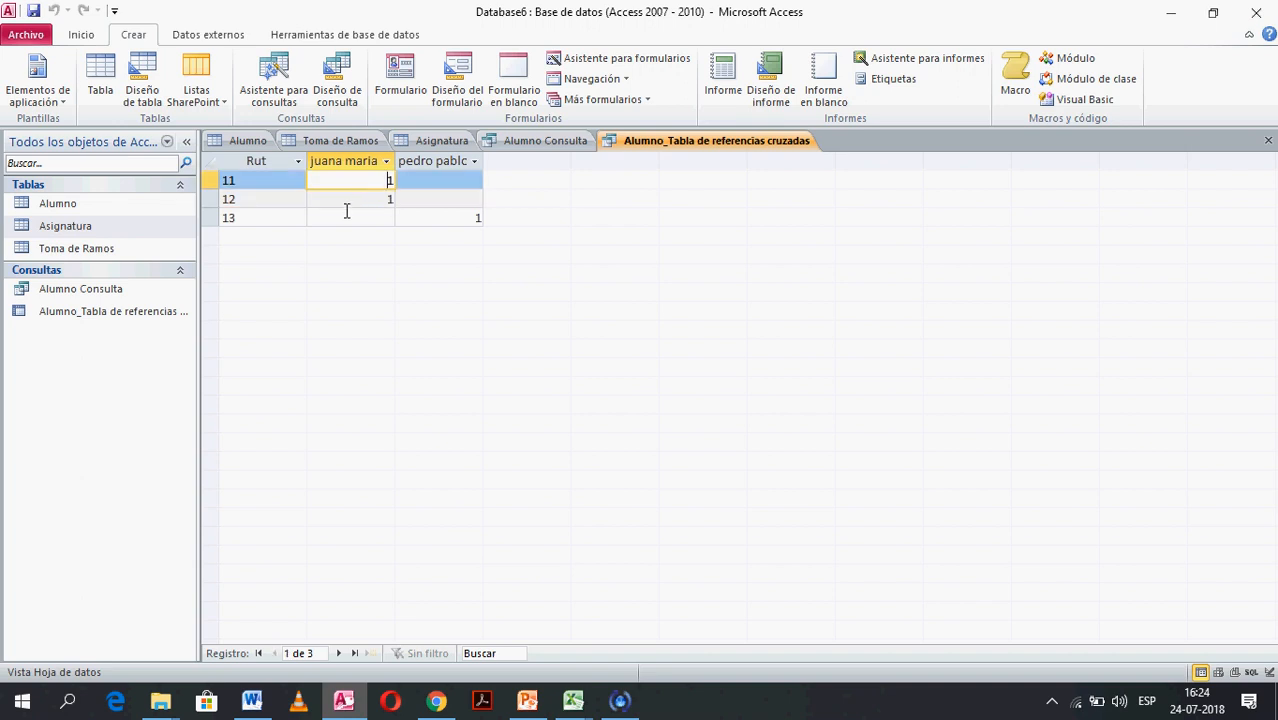
pyautogui.click(345, 206)
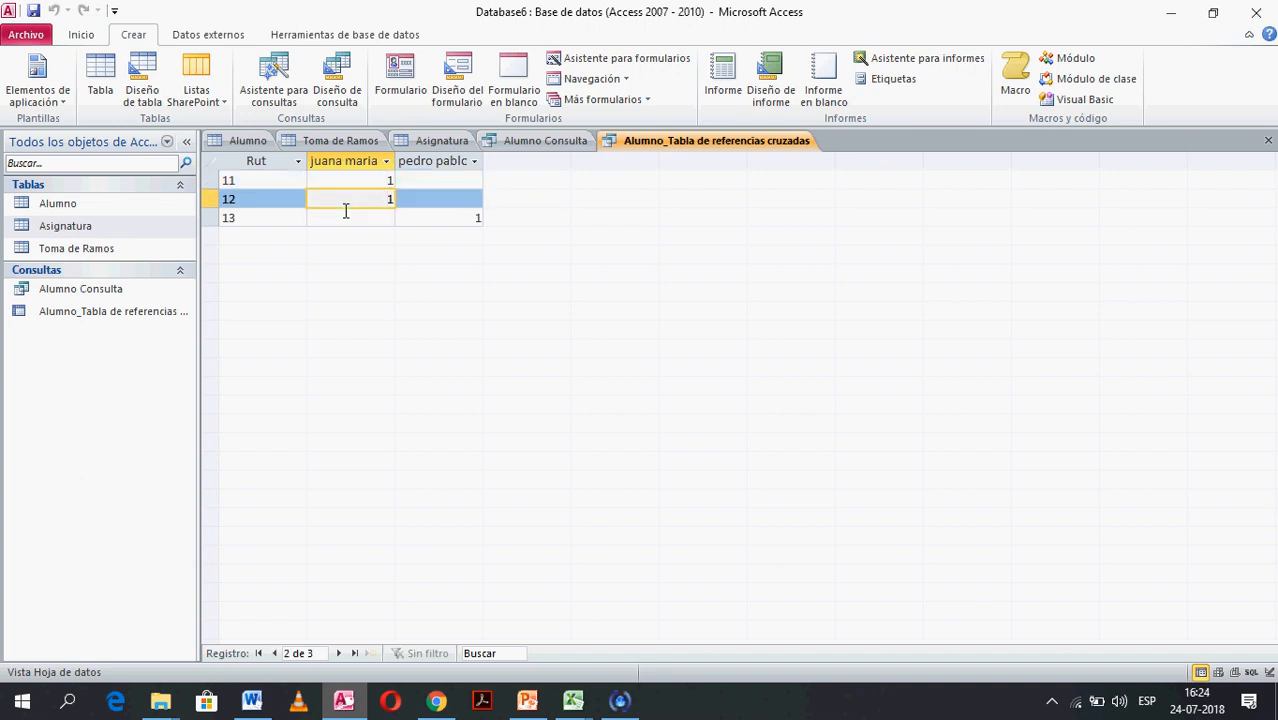
pyautogui.click(455, 221)
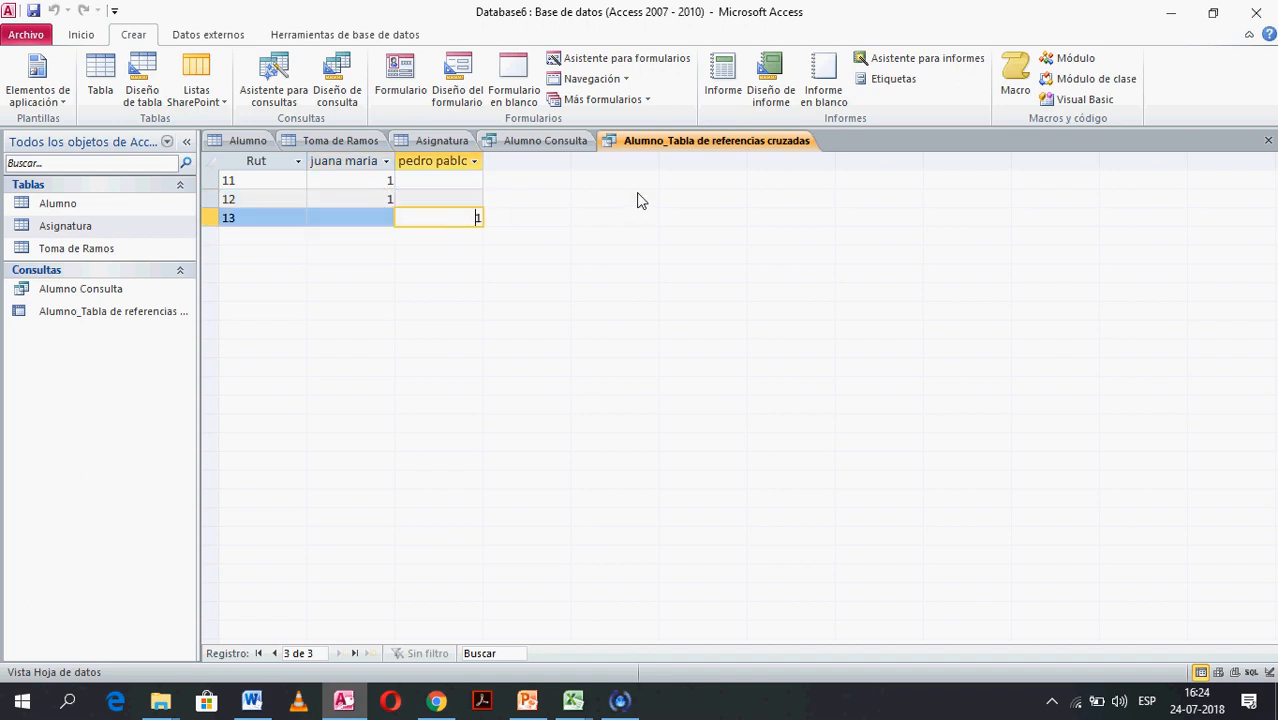
pyautogui.click(1268, 141)
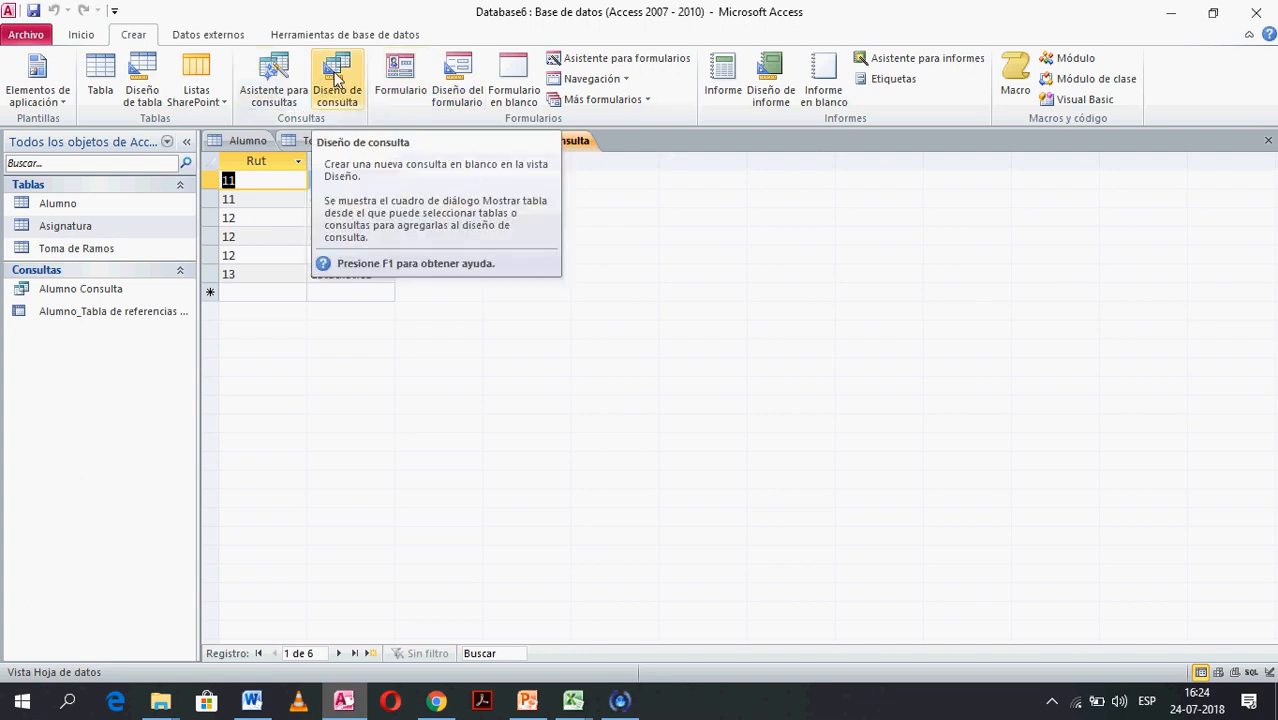
# - Create a query in Design view with the Alumno, Asignatura and Toma de Ramos tables, and arrange Toma de Ramos between the other two
pyautogui.click(337, 82)
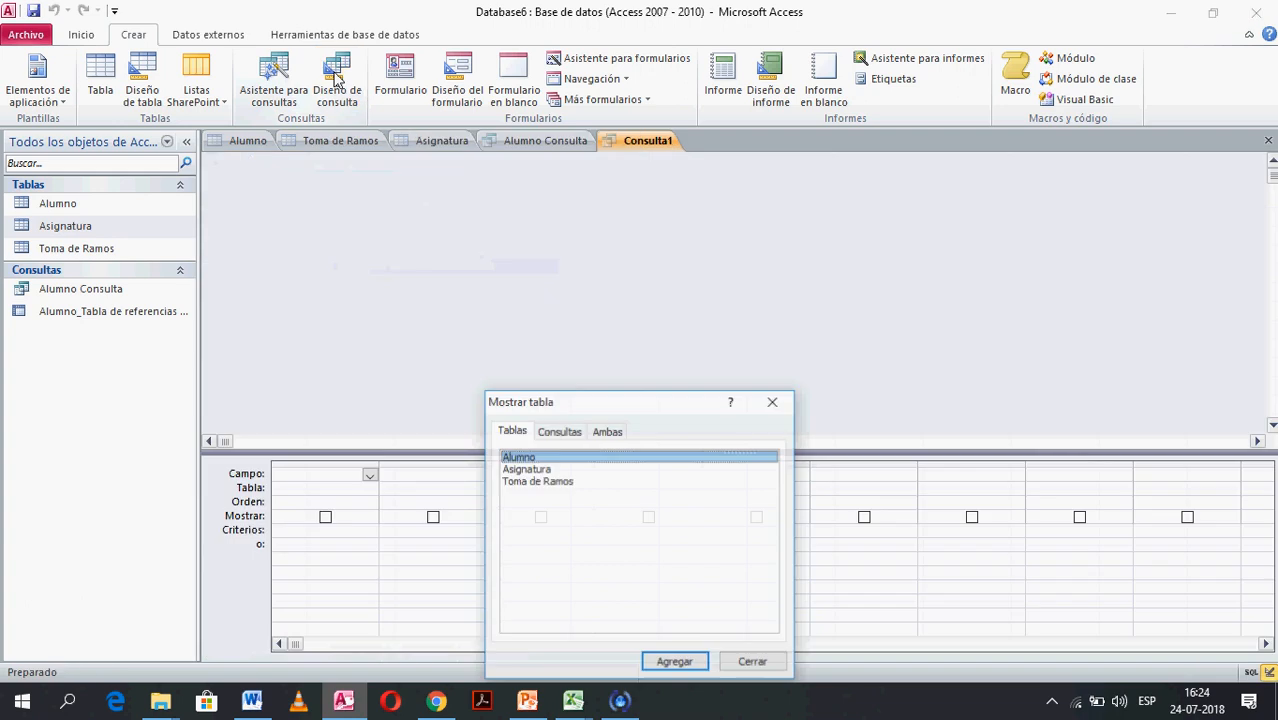
pyautogui.moveTo(673, 404); pyautogui.dragTo(842, 215)
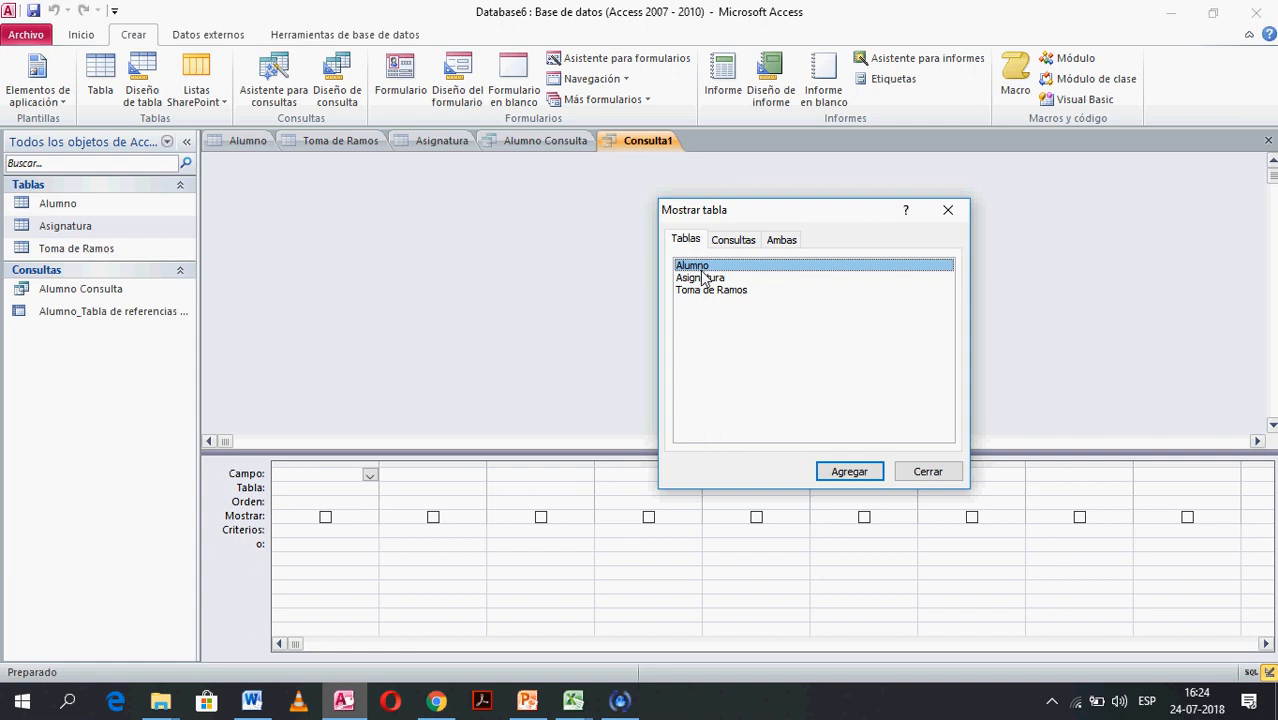
pyautogui.click(847, 473)
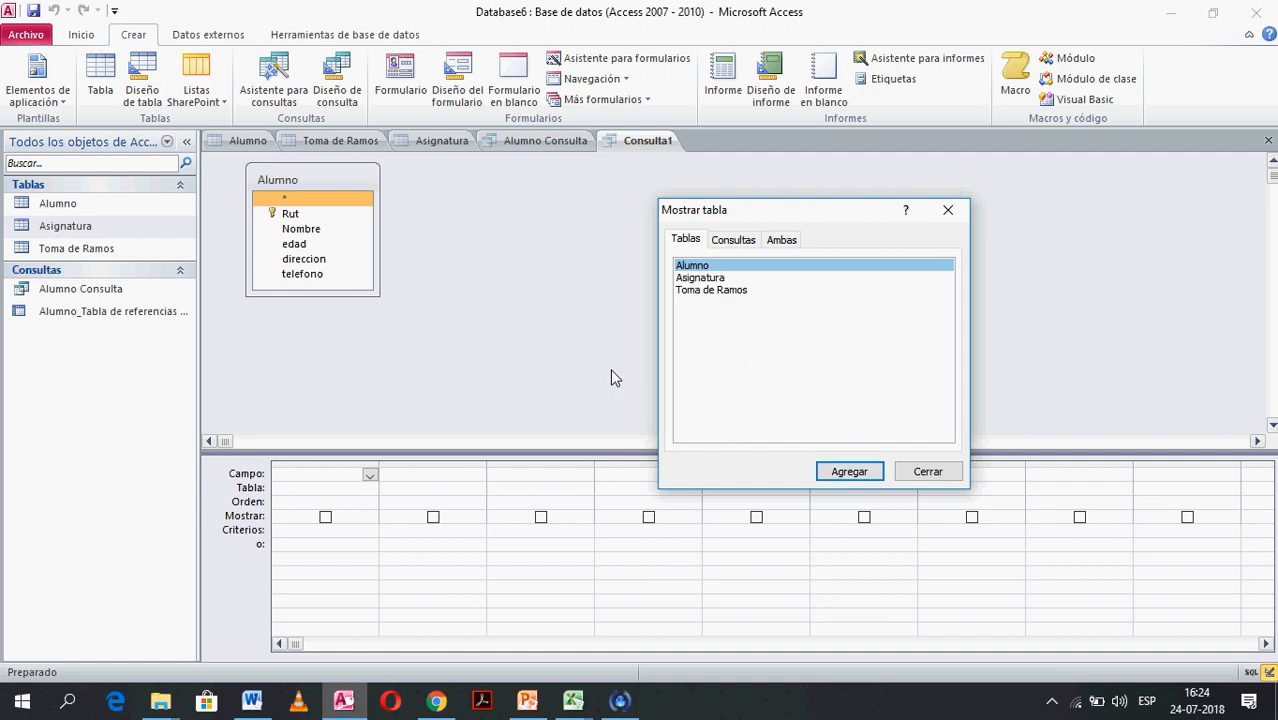
pyautogui.click(697, 279)
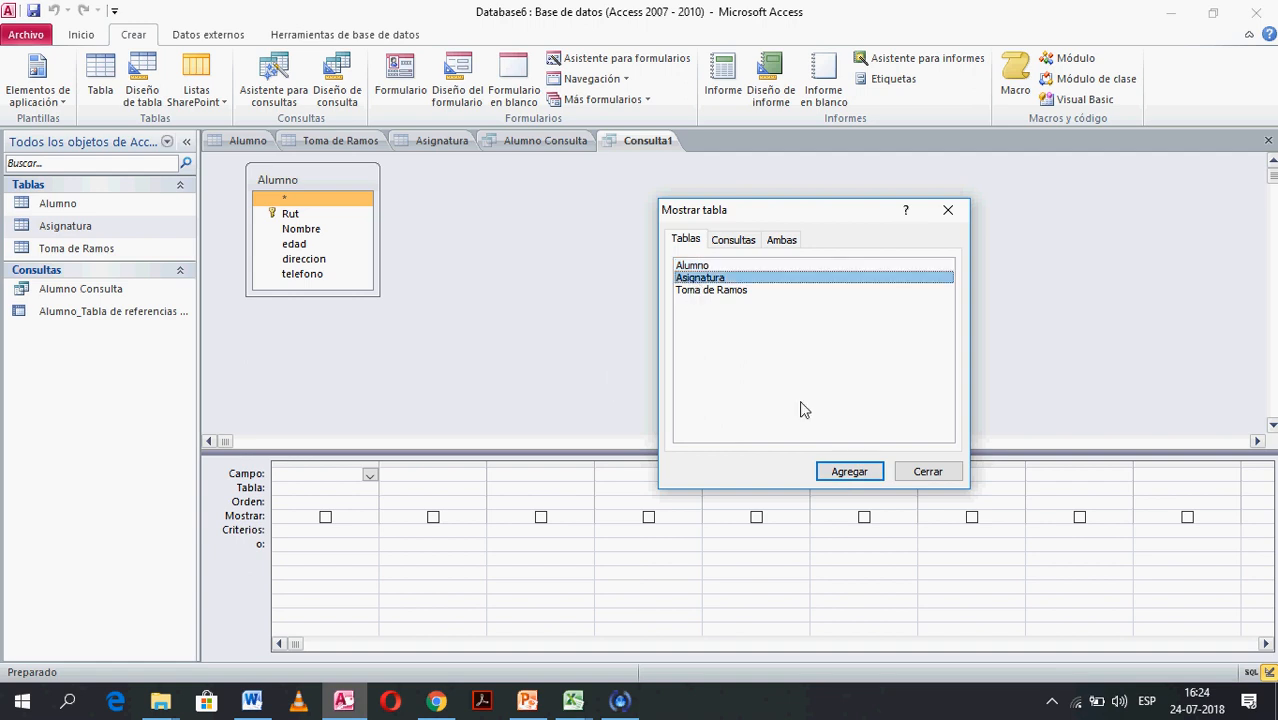
pyautogui.click(840, 471)
pyautogui.click(716, 290)
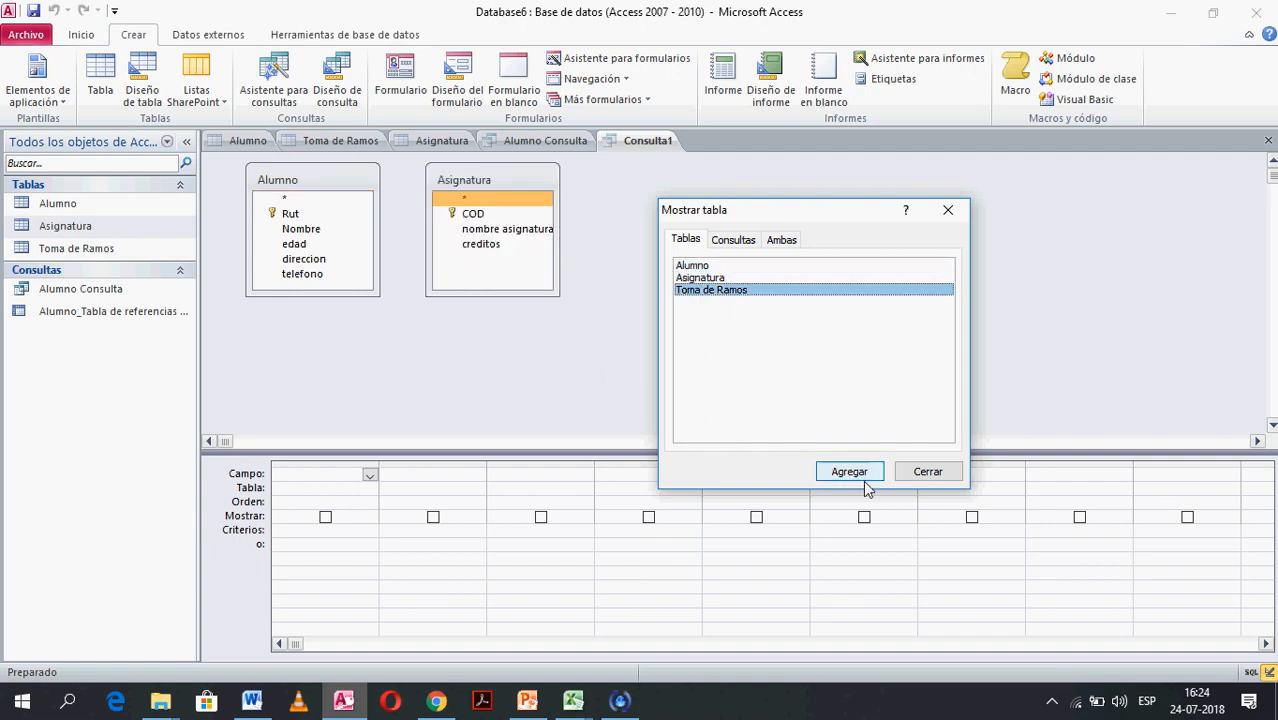
pyautogui.click(852, 473)
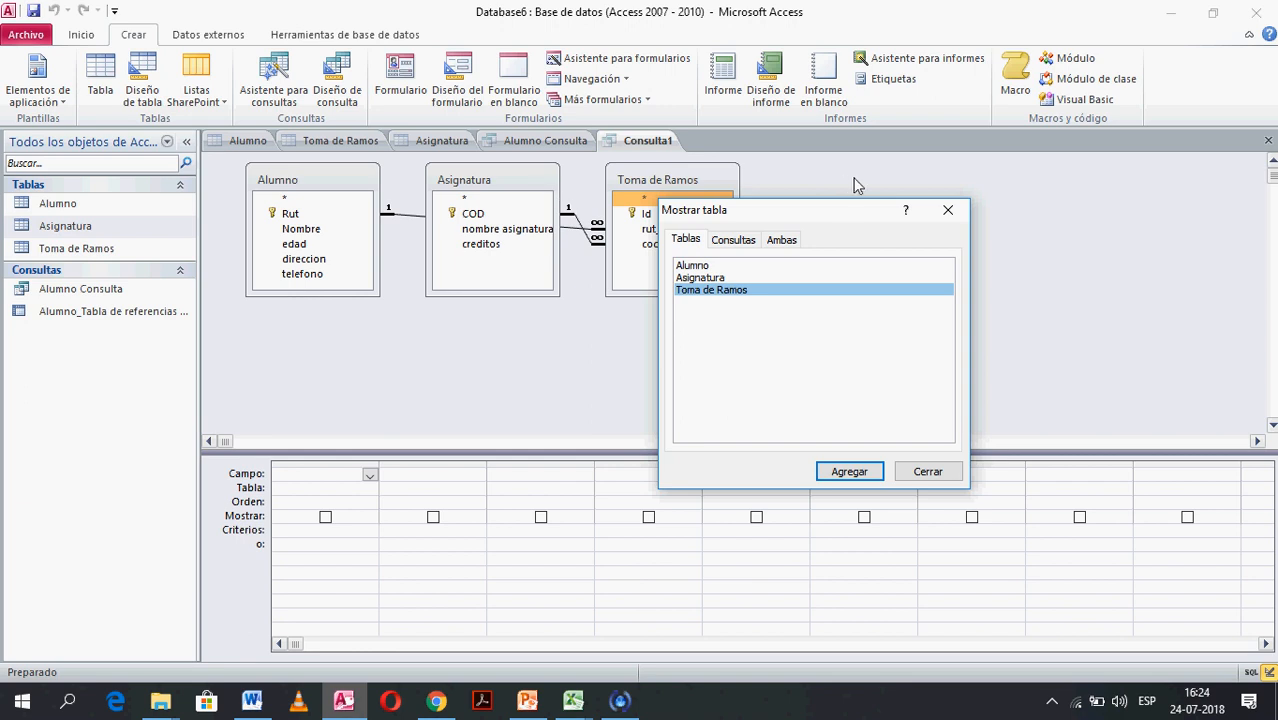
pyautogui.click(928, 472)
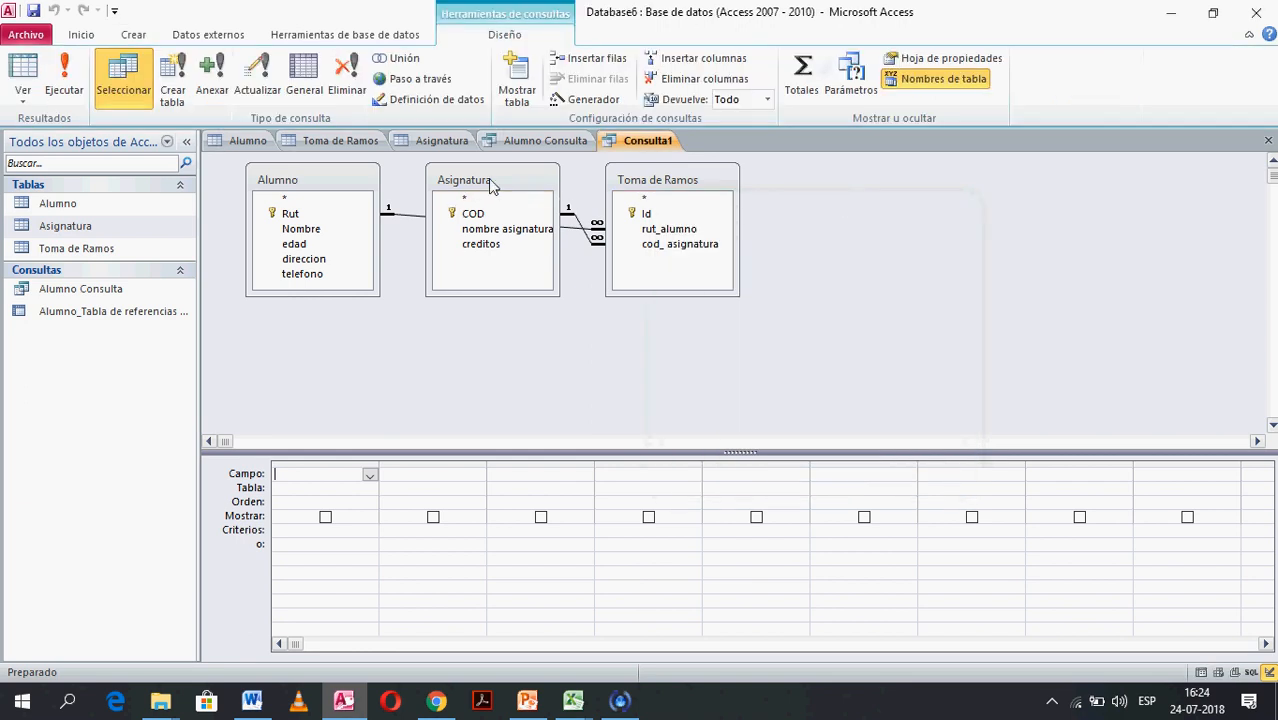
pyautogui.moveTo(489, 183); pyautogui.dragTo(915, 200)
pyautogui.moveTo(690, 190); pyautogui.dragTo(620, 195)
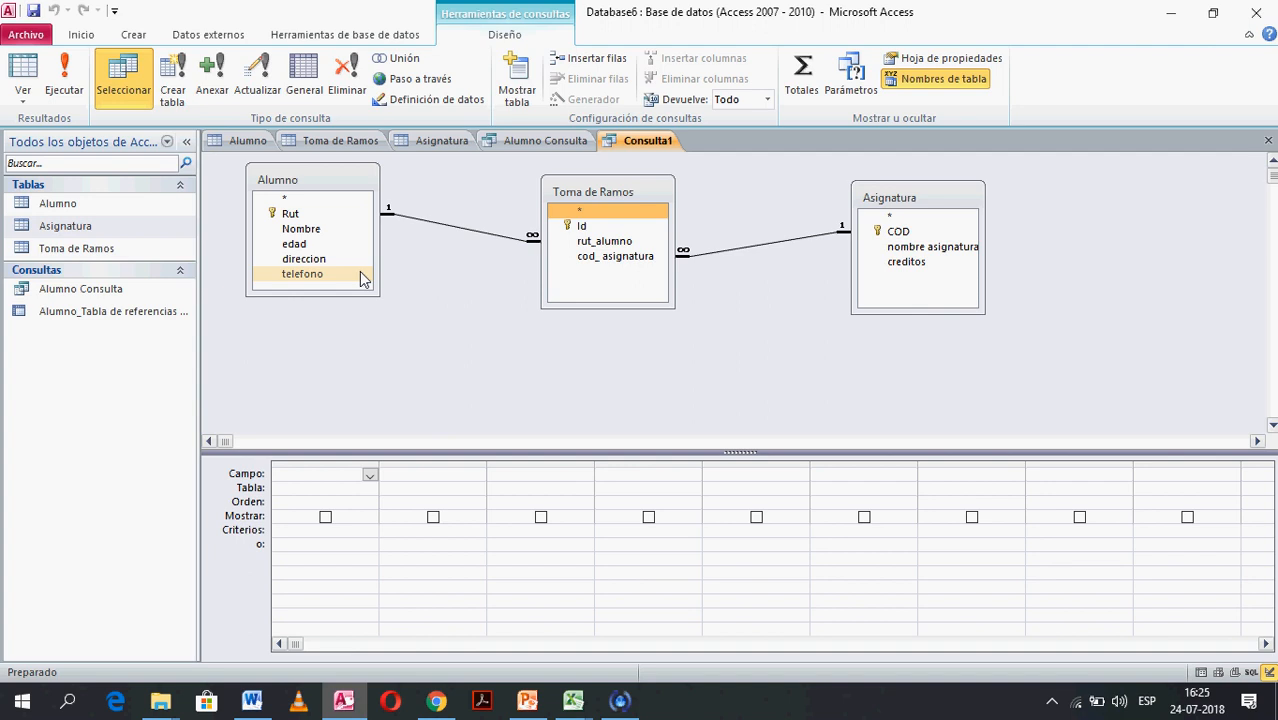
# - Add the Rut and Nombre fields of Alumno and the nombre asignatura field of Asignatura to the query grid
pyautogui.doubleClick(290, 214)
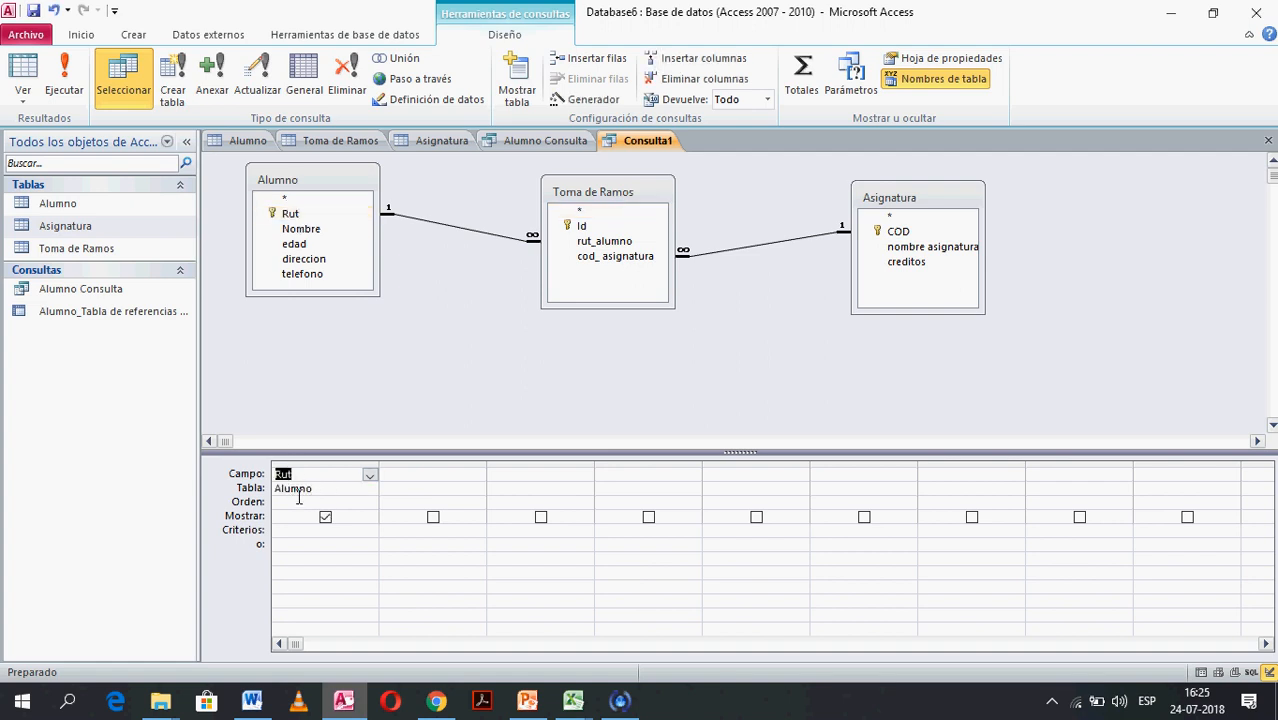
pyautogui.doubleClick(301, 230)
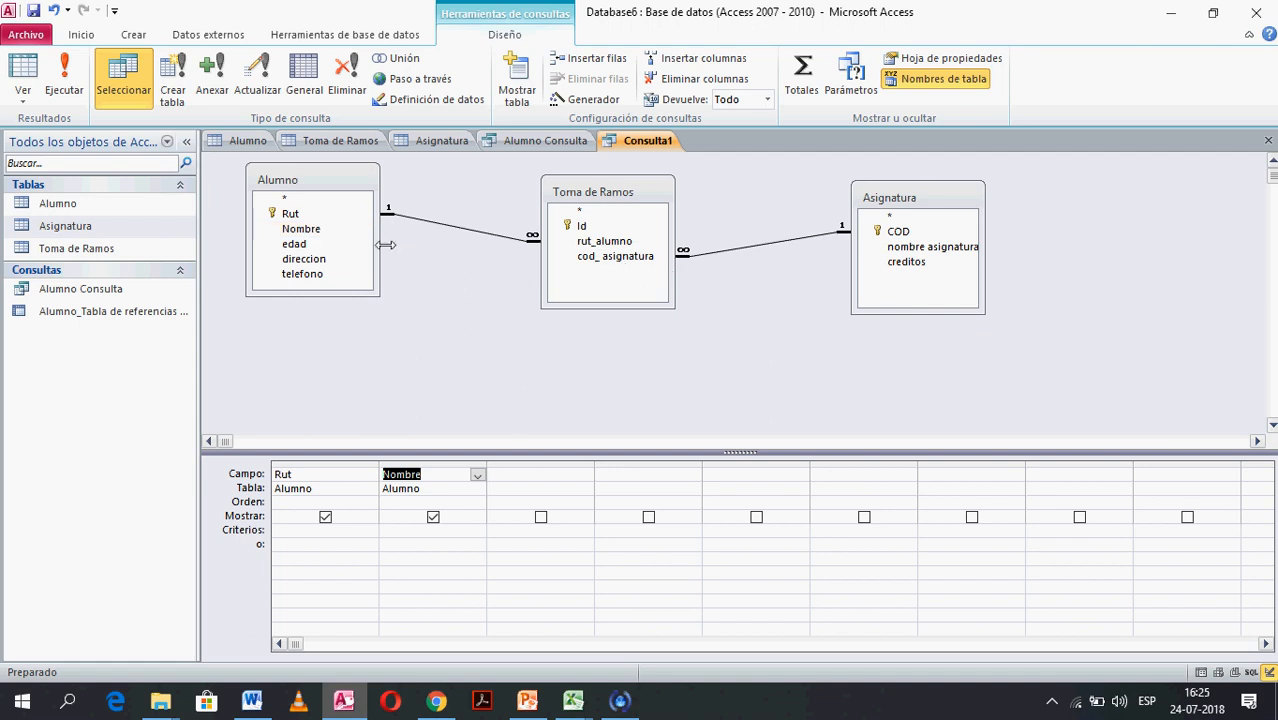
pyautogui.doubleClick(904, 251)
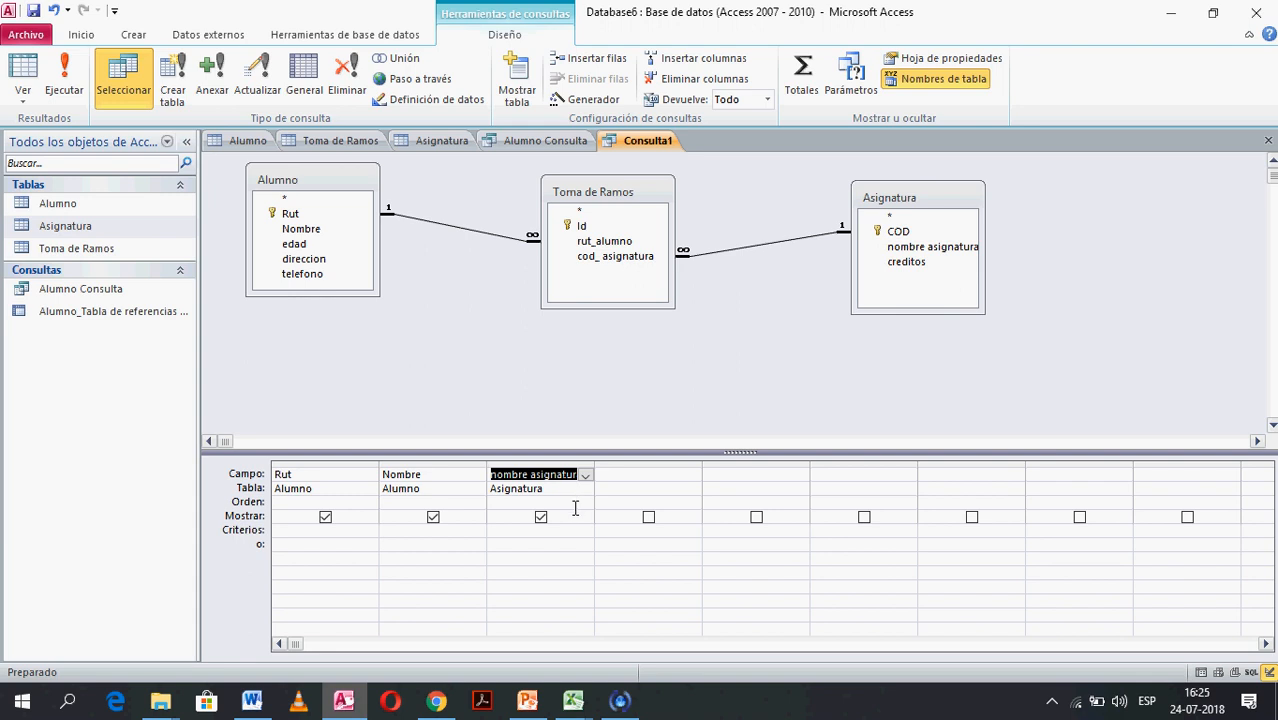
# - Set the criterion of nombre asignatura to estadistica, keep Rut shown, and run the query
pyautogui.click(549, 535)
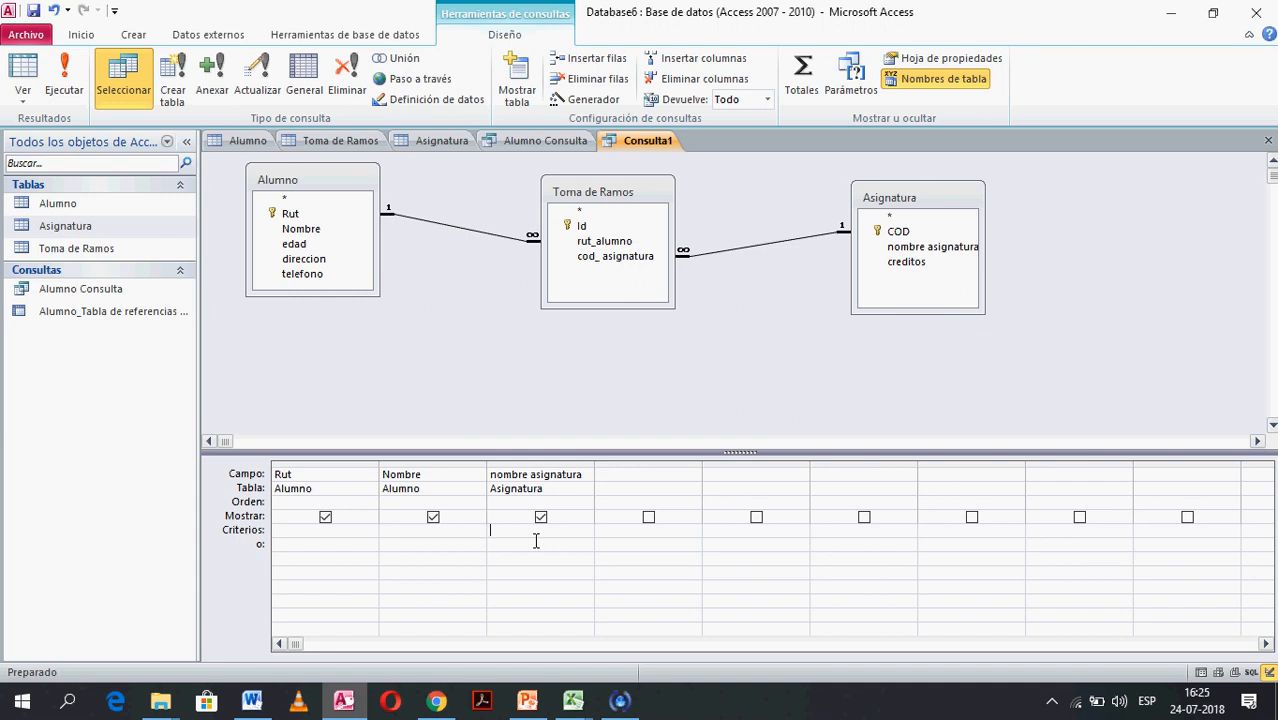
pyautogui.write('estadistica')
pyautogui.press('Tab')
pyautogui.click(326, 517)
pyautogui.click(326, 517)
pyautogui.click(64, 75)
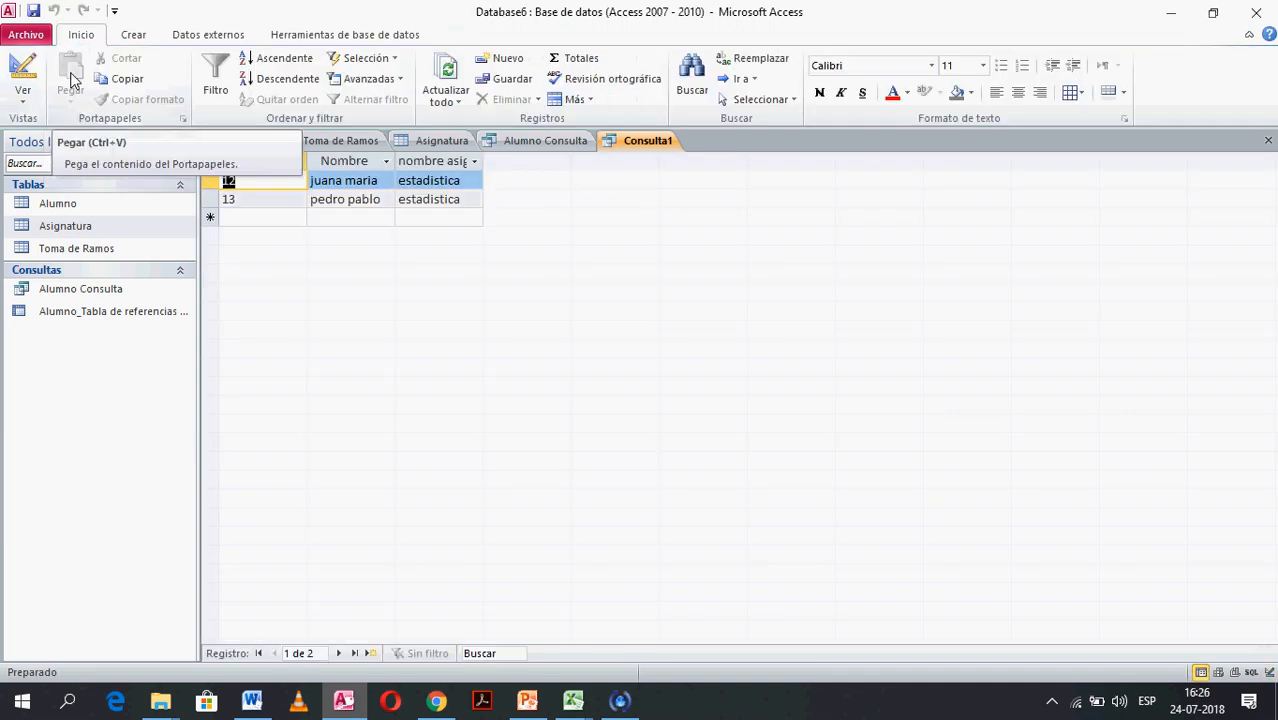
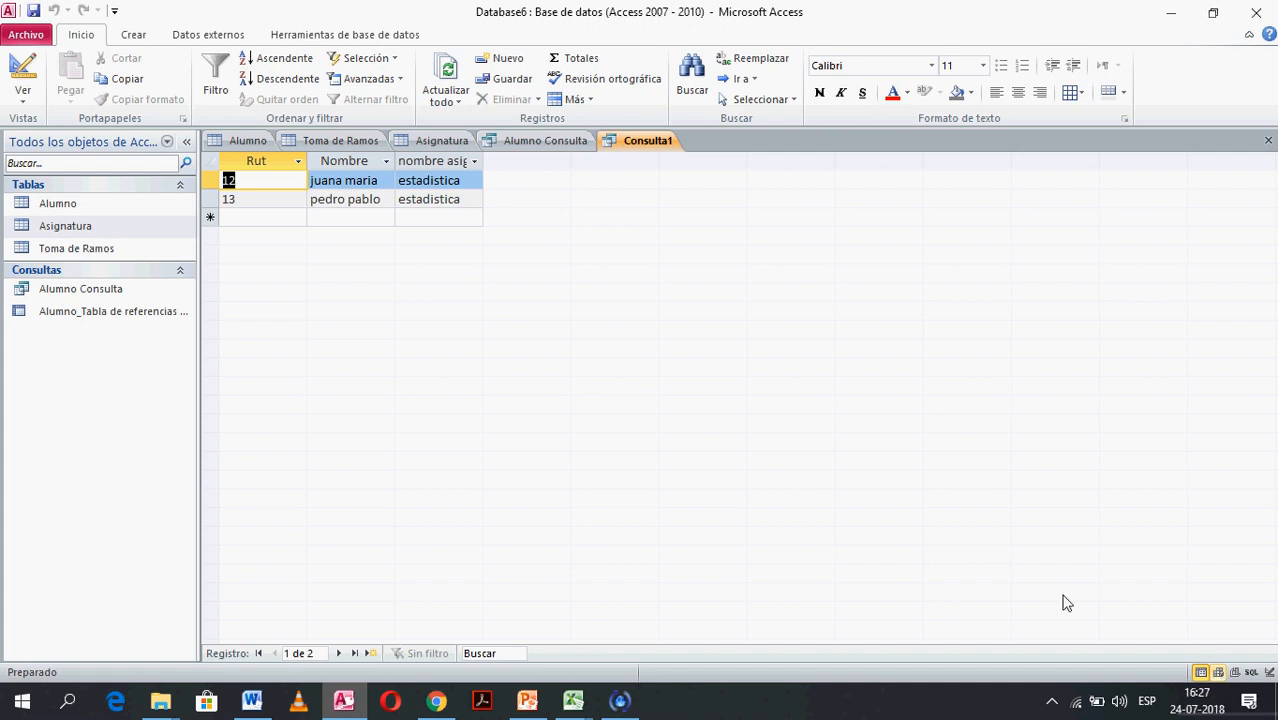
pyautogui.click(375, 38)
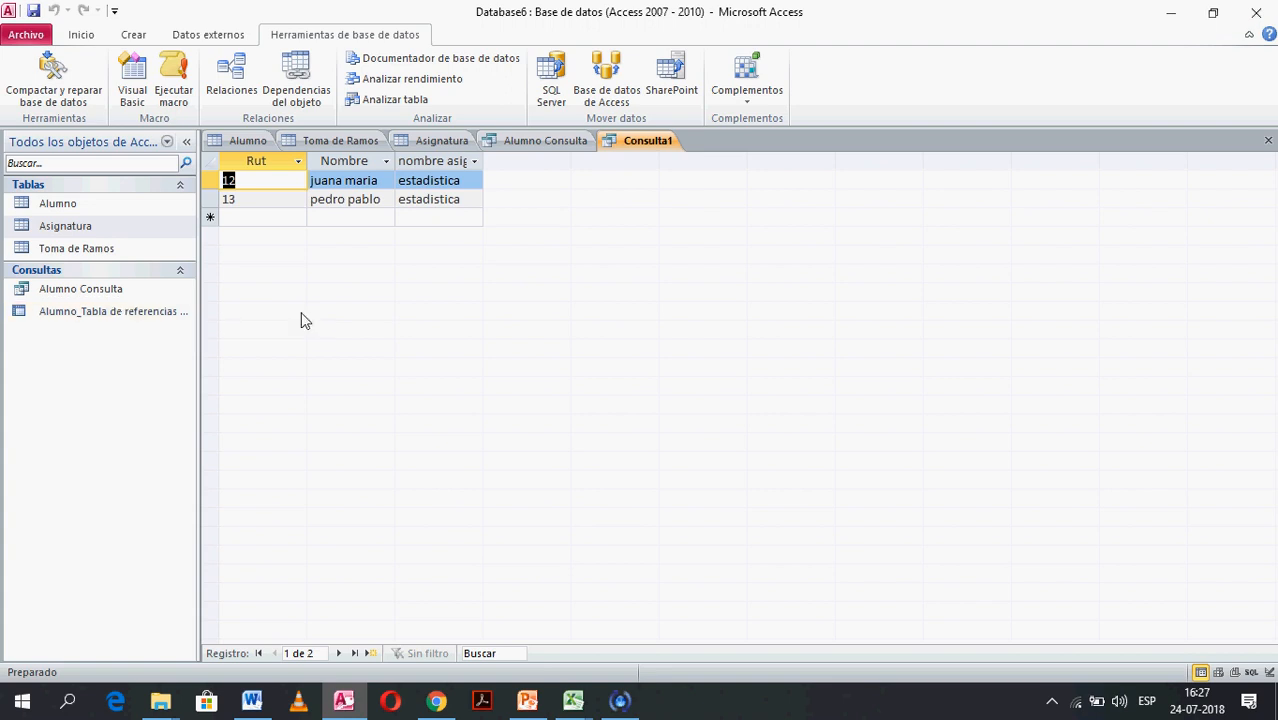
pyautogui.click(340, 653)
pyautogui.click(340, 653)
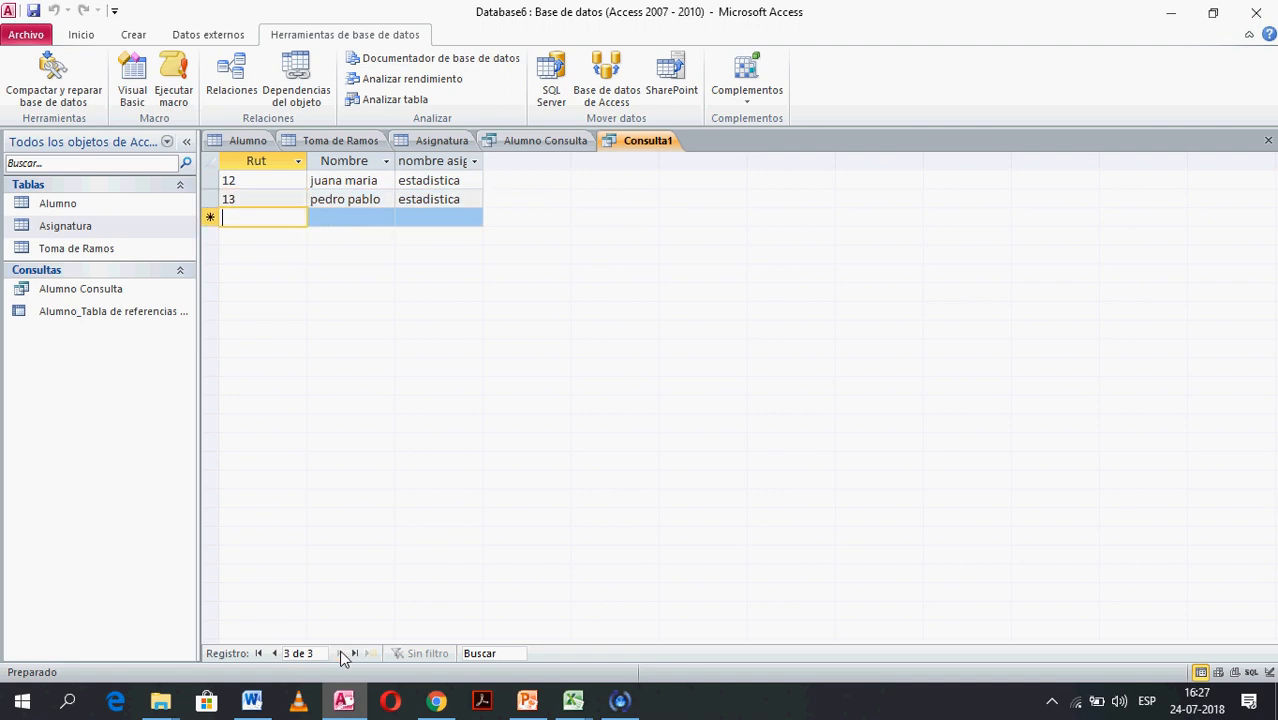
pyautogui.click(275, 654)
pyautogui.click(275, 654)
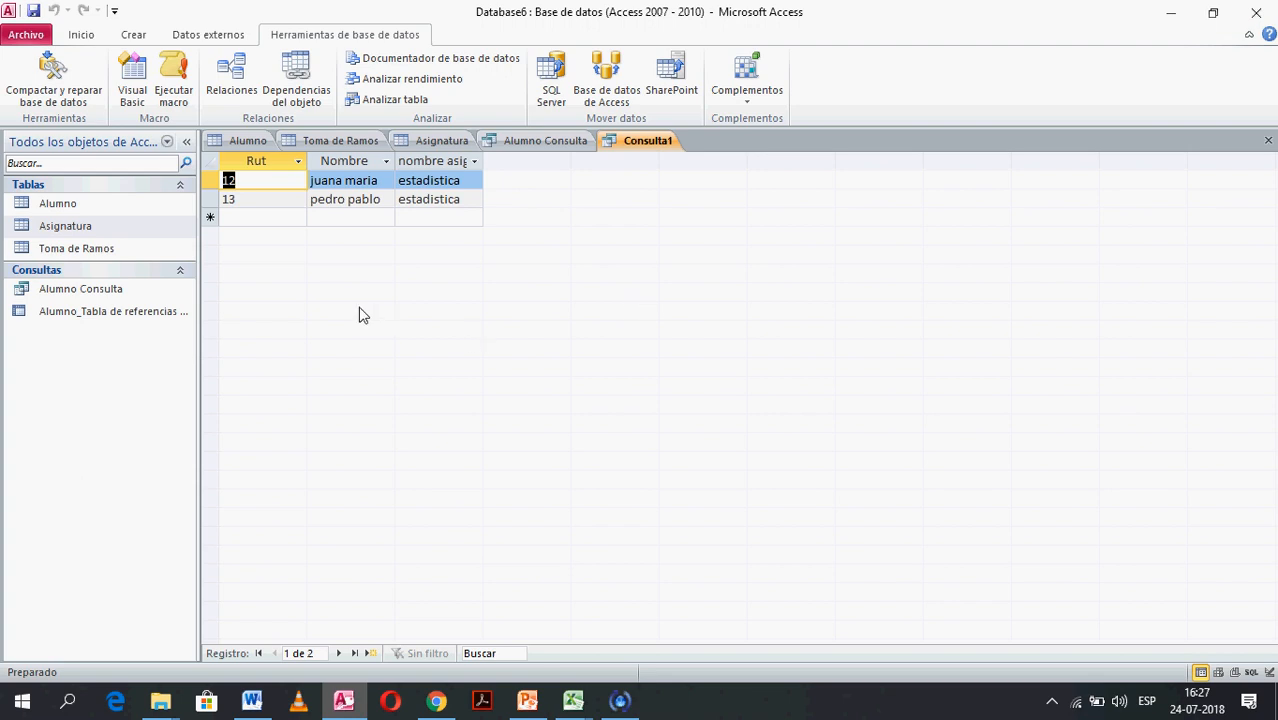
pyautogui.click(222, 34)
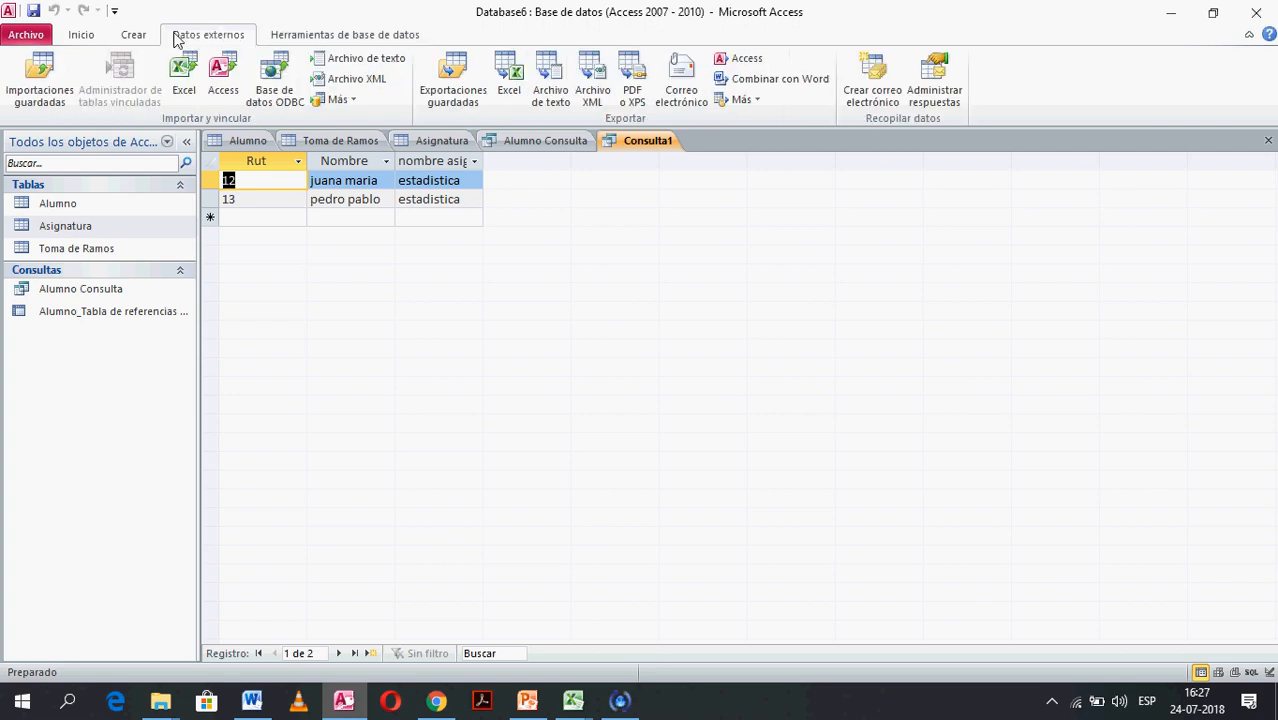
pyautogui.click(135, 35)
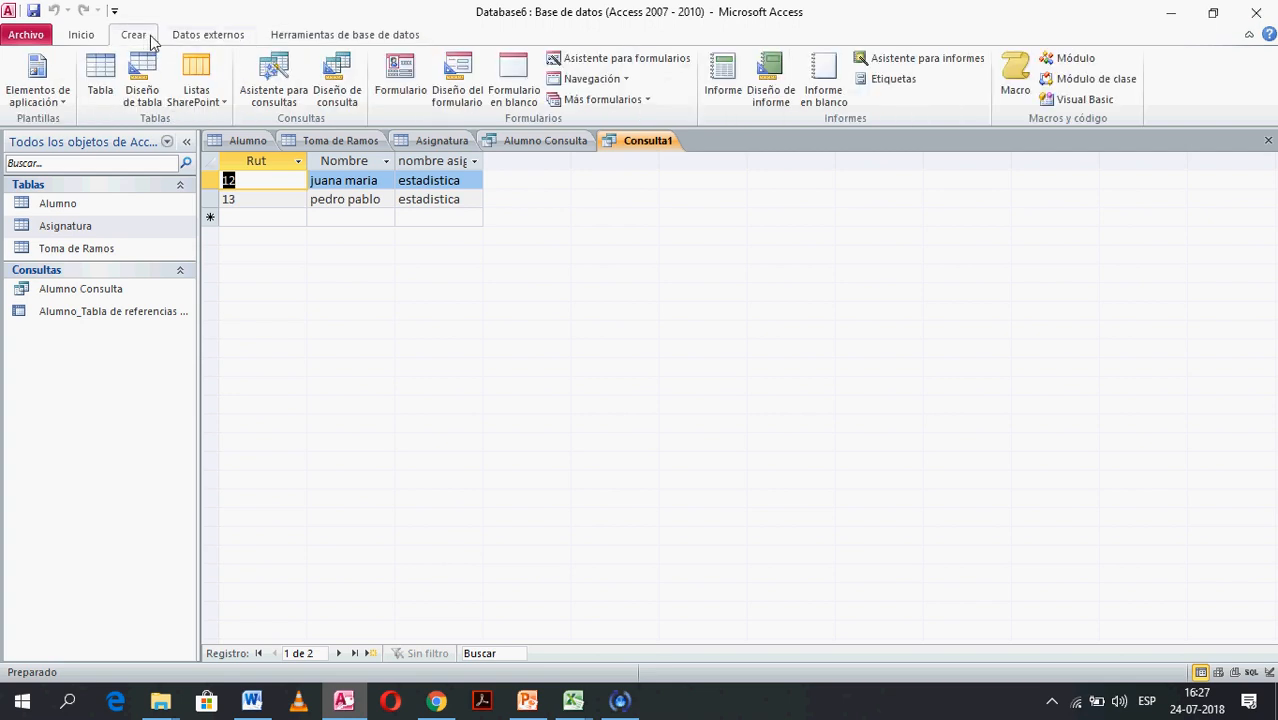
pyautogui.click(207, 36)
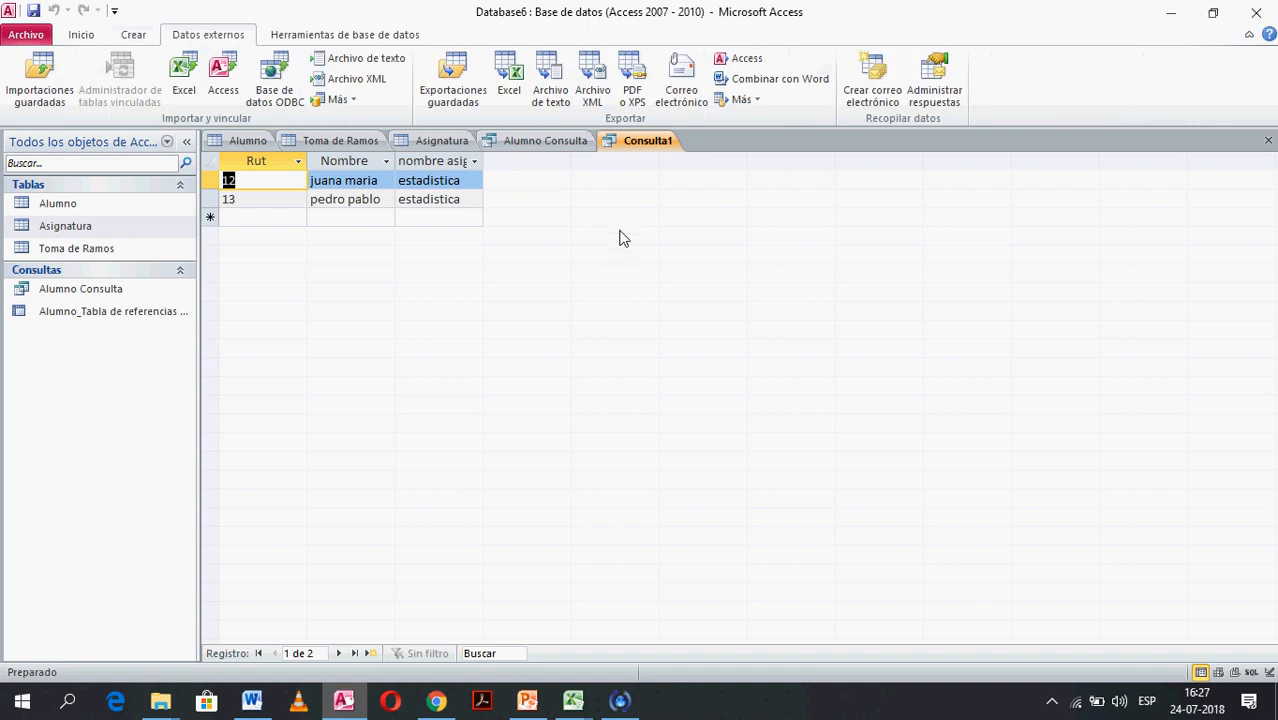
pyautogui.rightClick(619, 237)
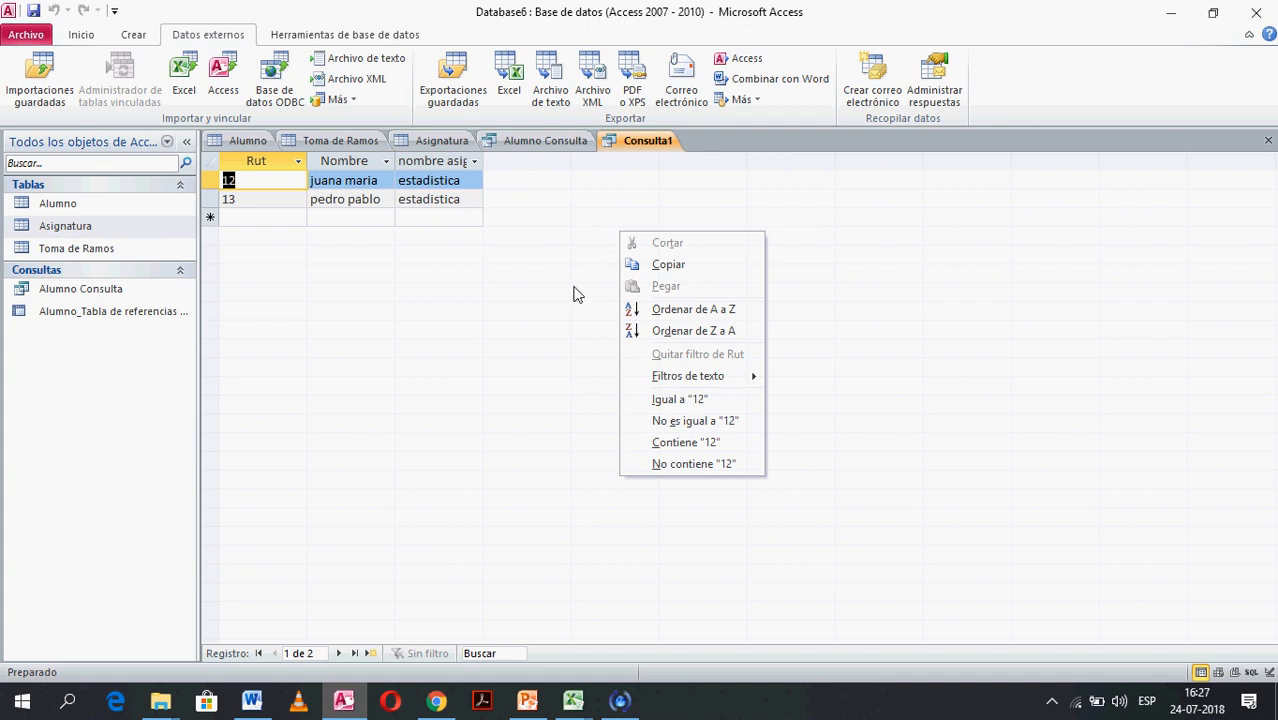
pyautogui.moveTo(706, 382)
pyautogui.click(588, 371)
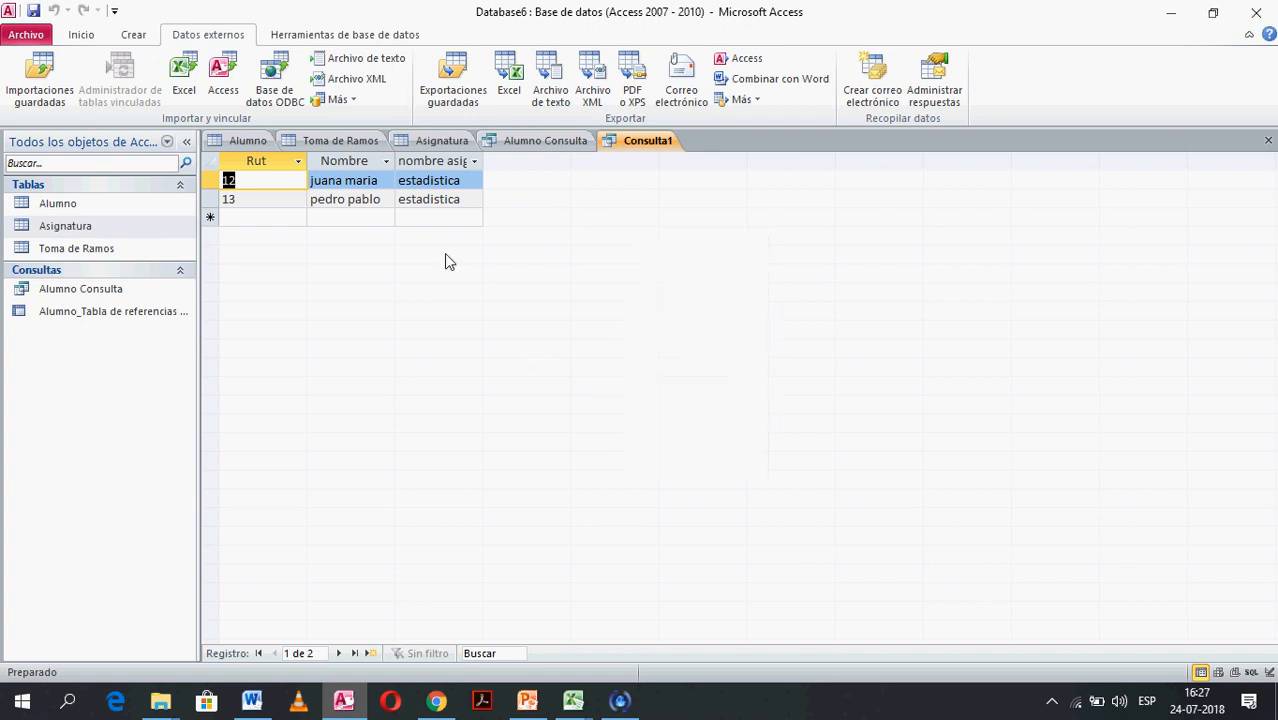
# - Return the estadistica query to Design view and add the edad field of Alumno to its grid
pyautogui.click(431, 219)
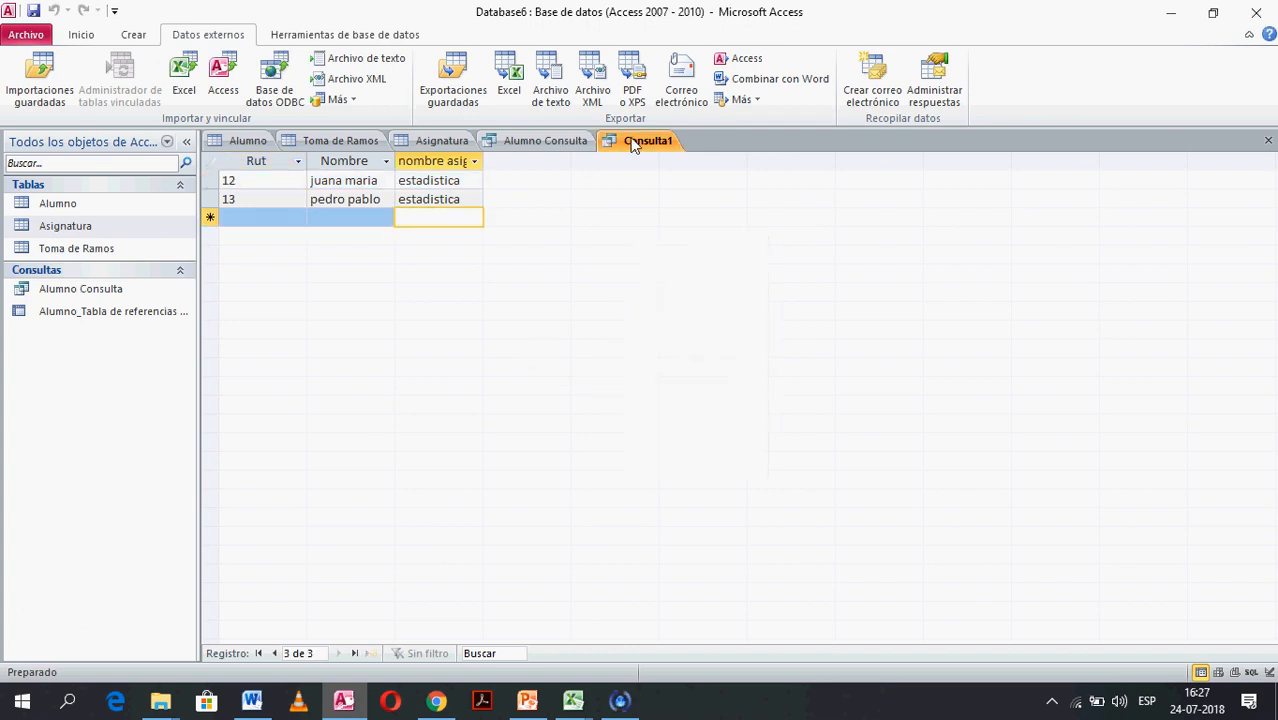
pyautogui.rightClick(632, 143)
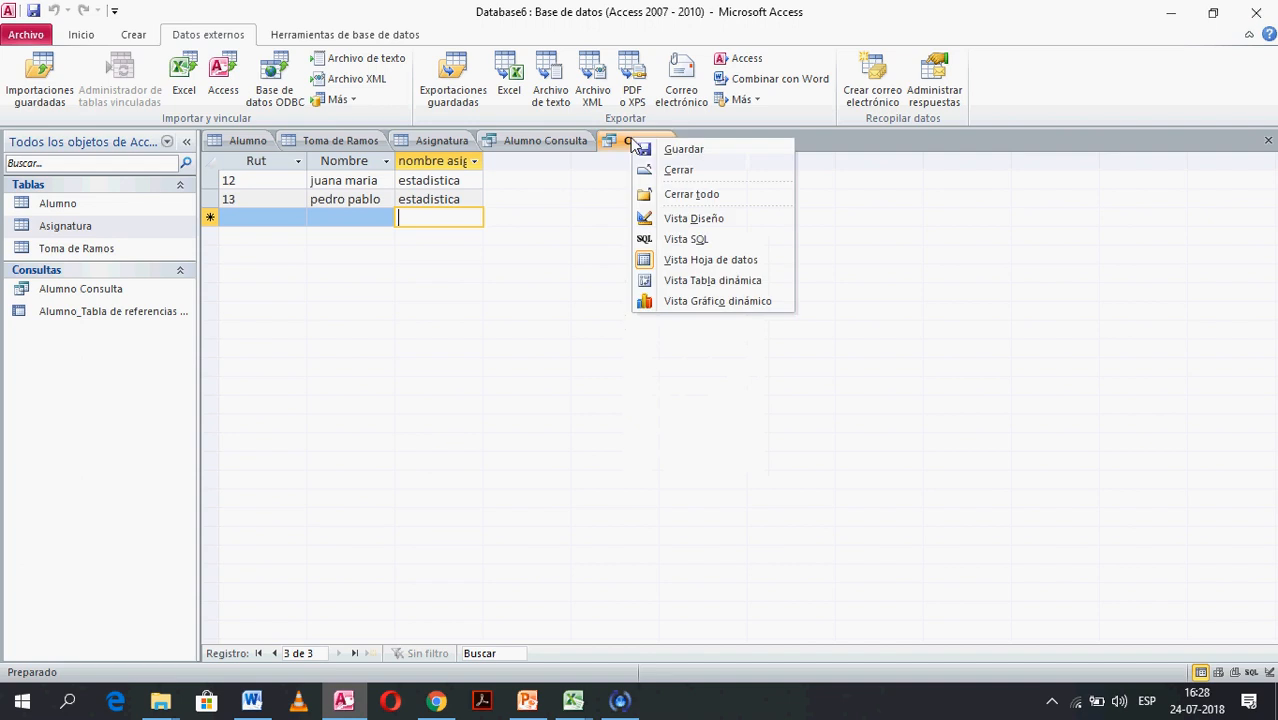
pyautogui.click(686, 220)
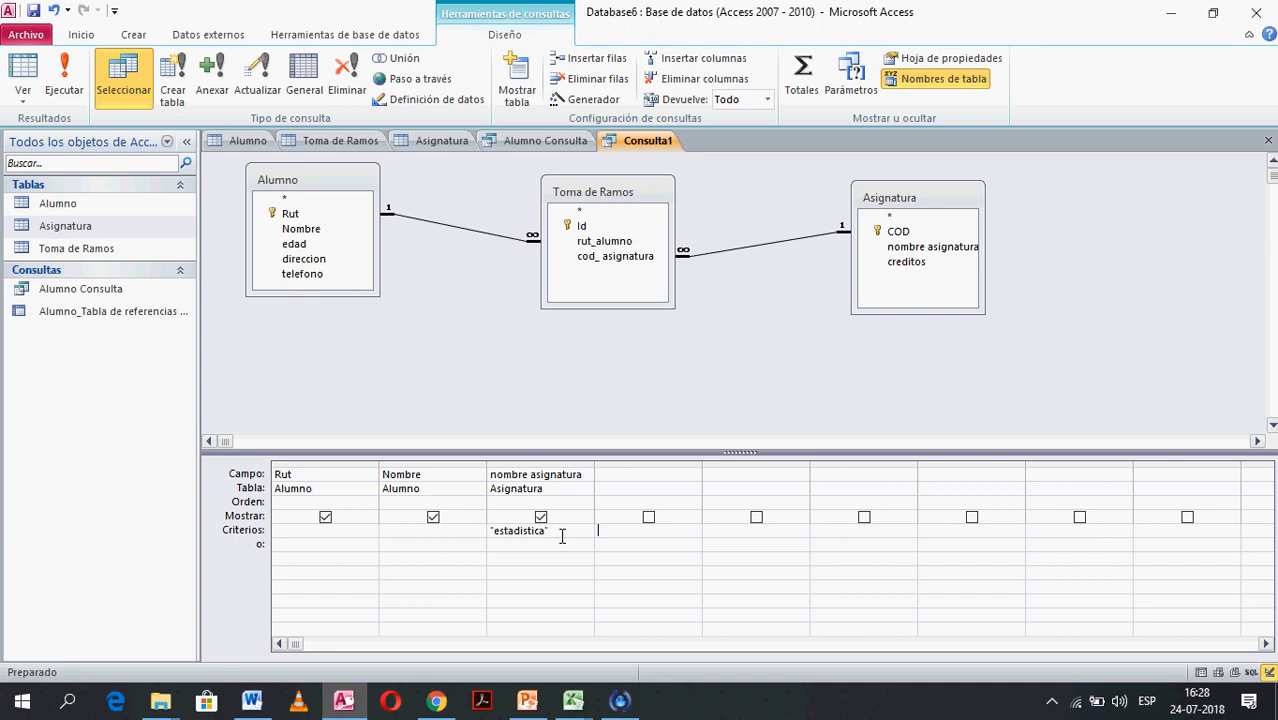
pyautogui.click(296, 246)
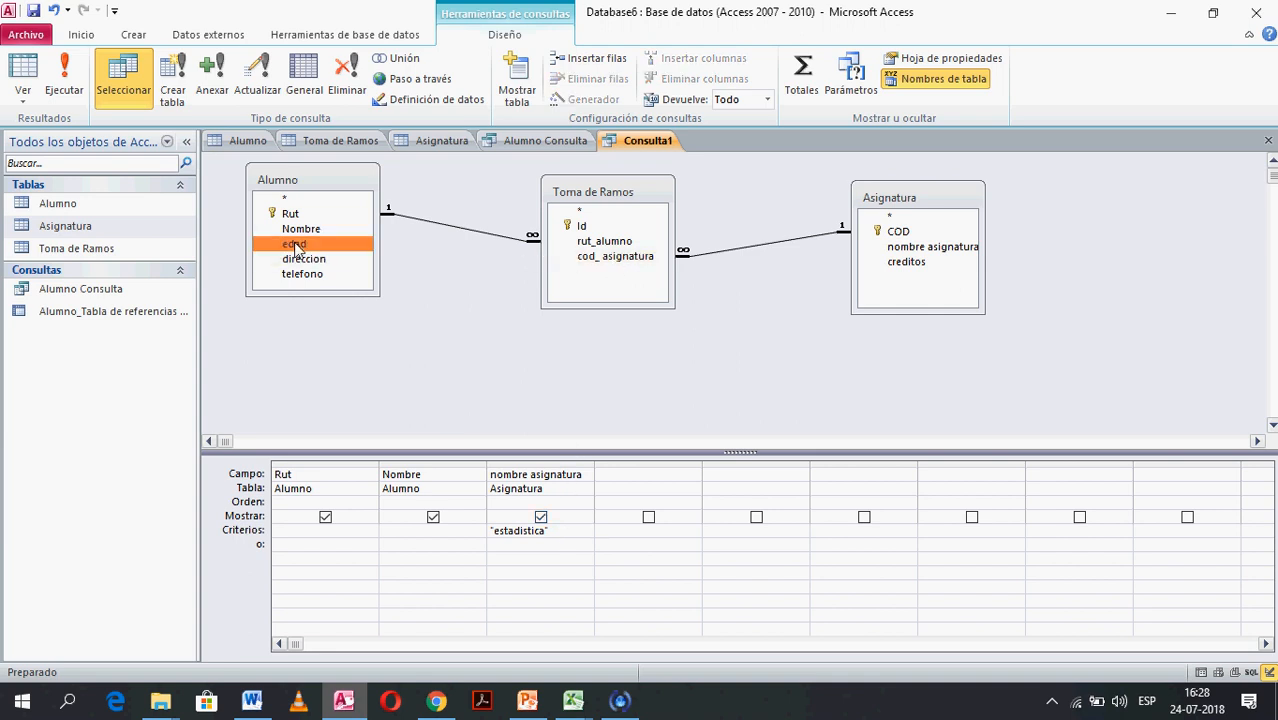
pyautogui.moveTo(296, 246); pyautogui.dragTo(607, 475)
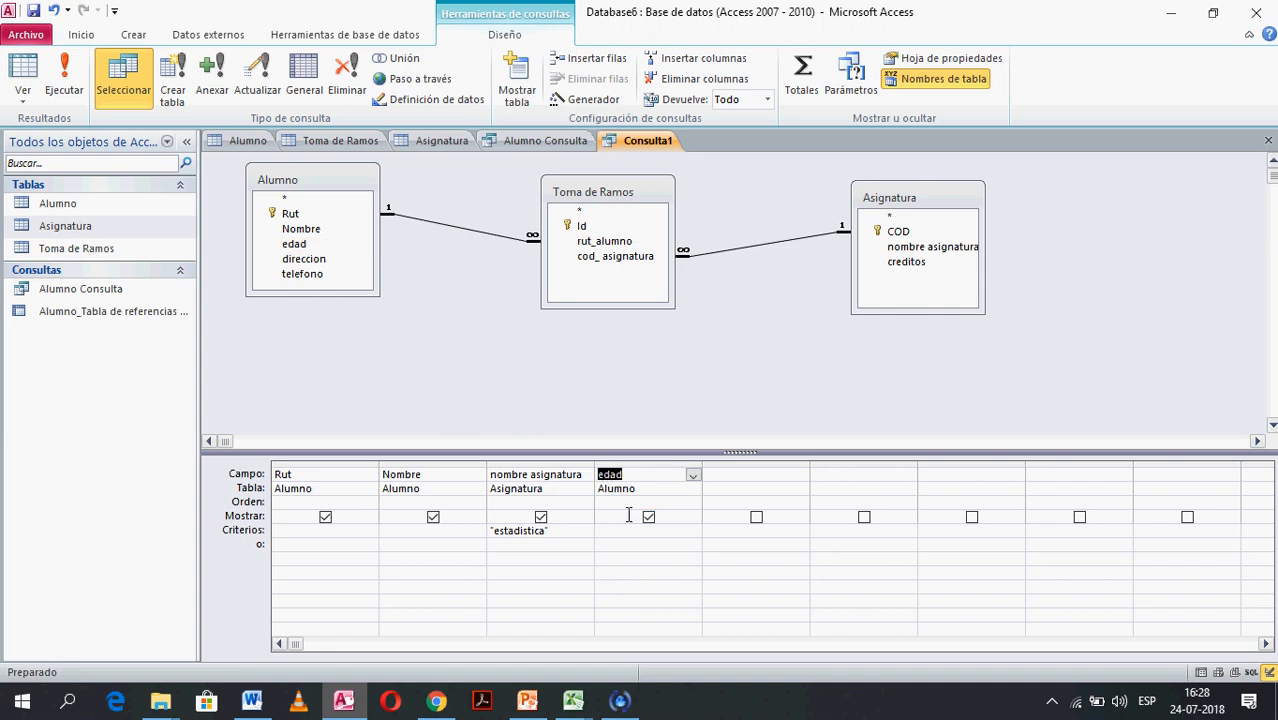
# - Hide the nombre asignatura column from the query results and run the query
pyautogui.click(551, 502)
pyautogui.click(585, 503)
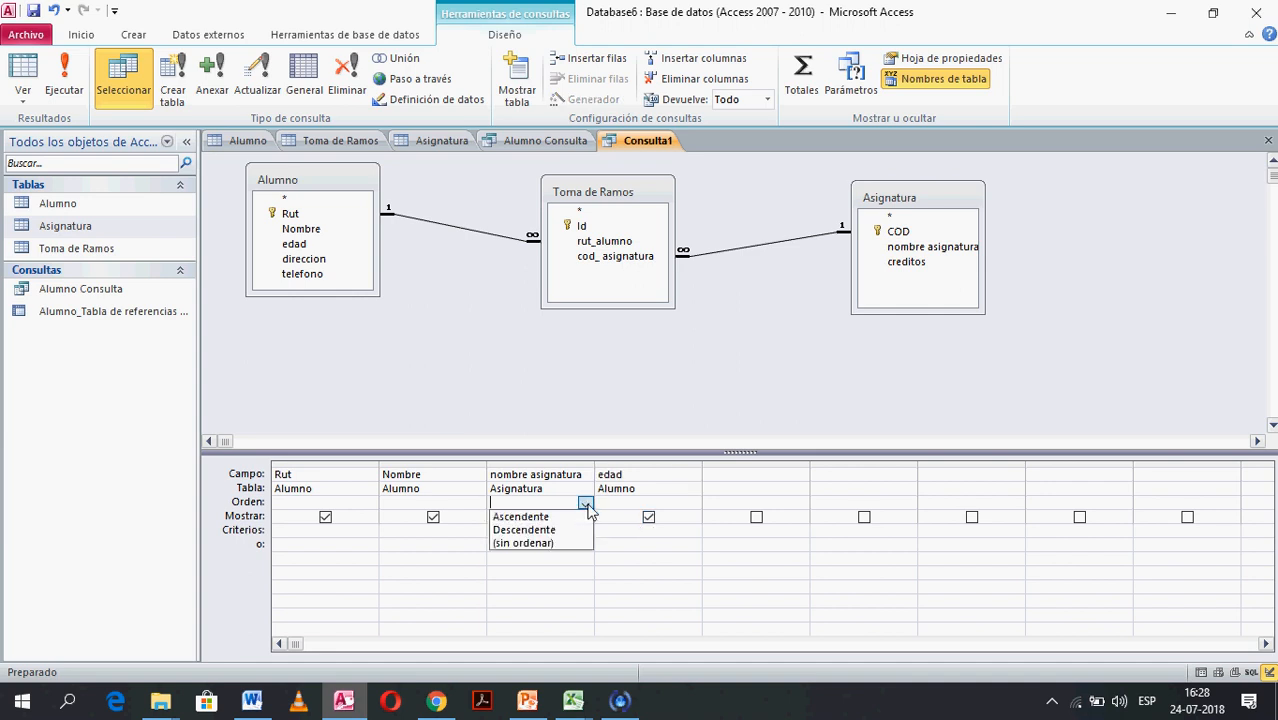
pyautogui.click(614, 577)
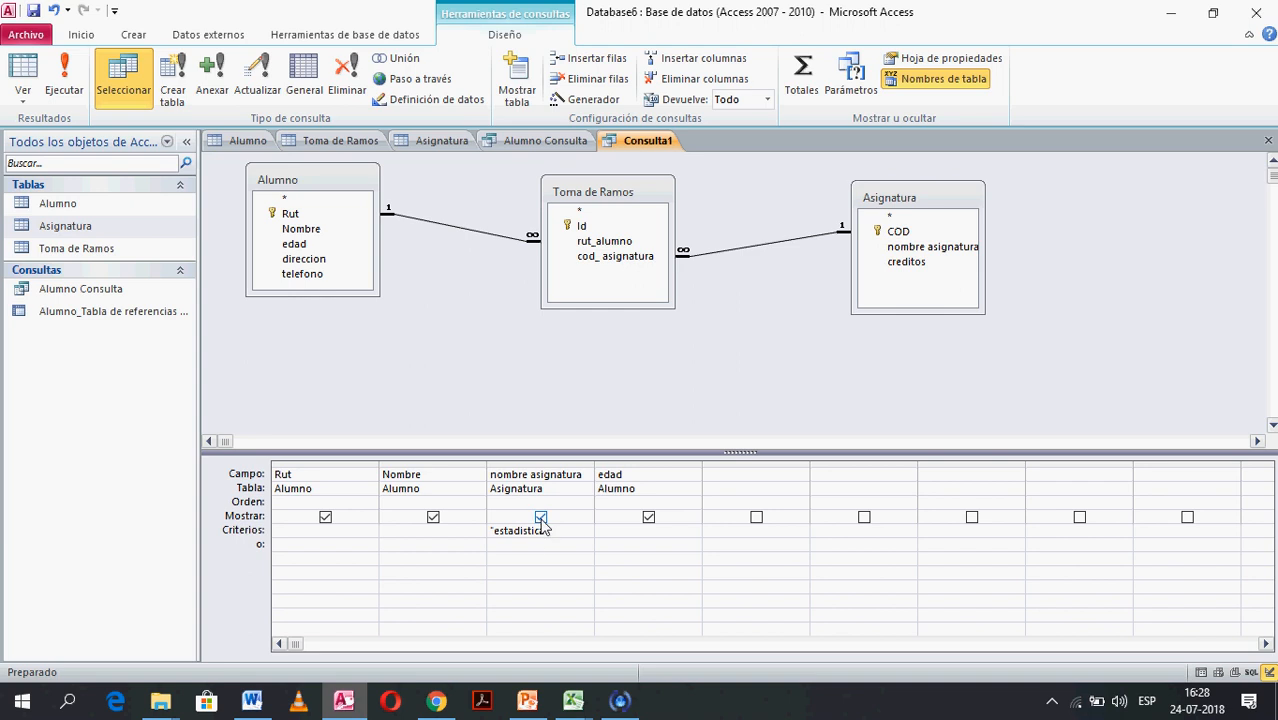
pyautogui.click(541, 517)
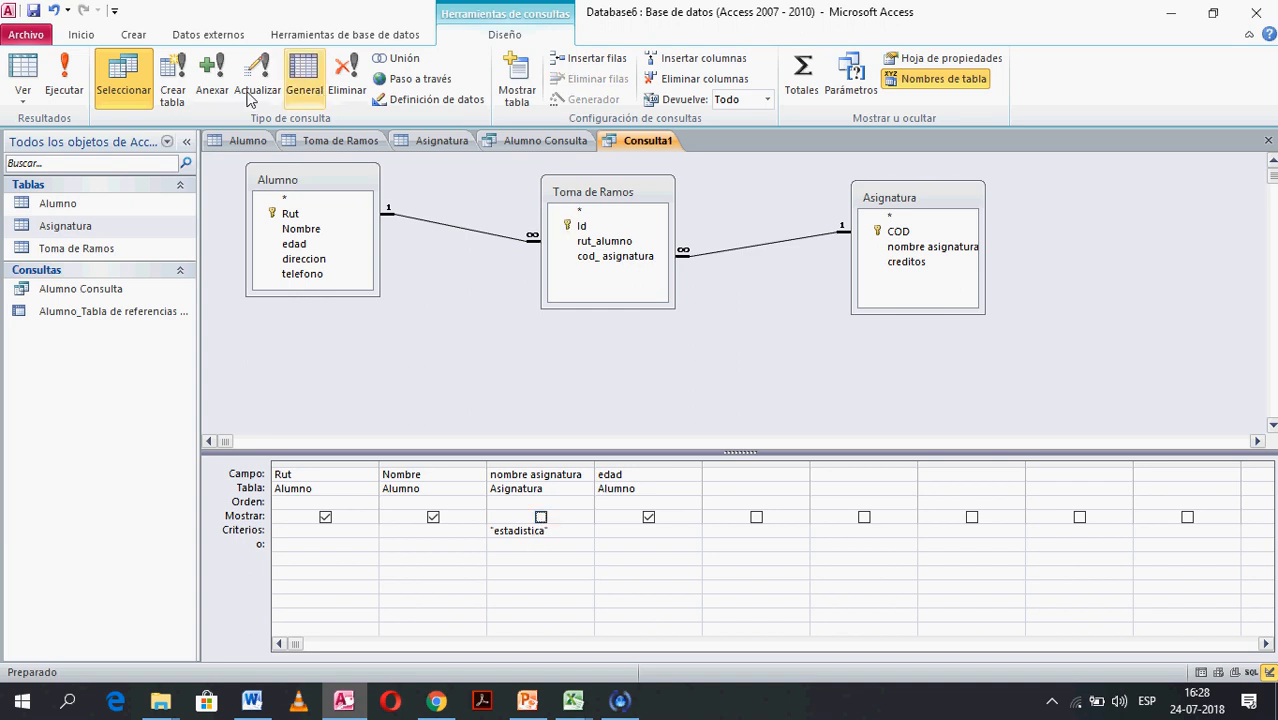
pyautogui.click(63, 77)
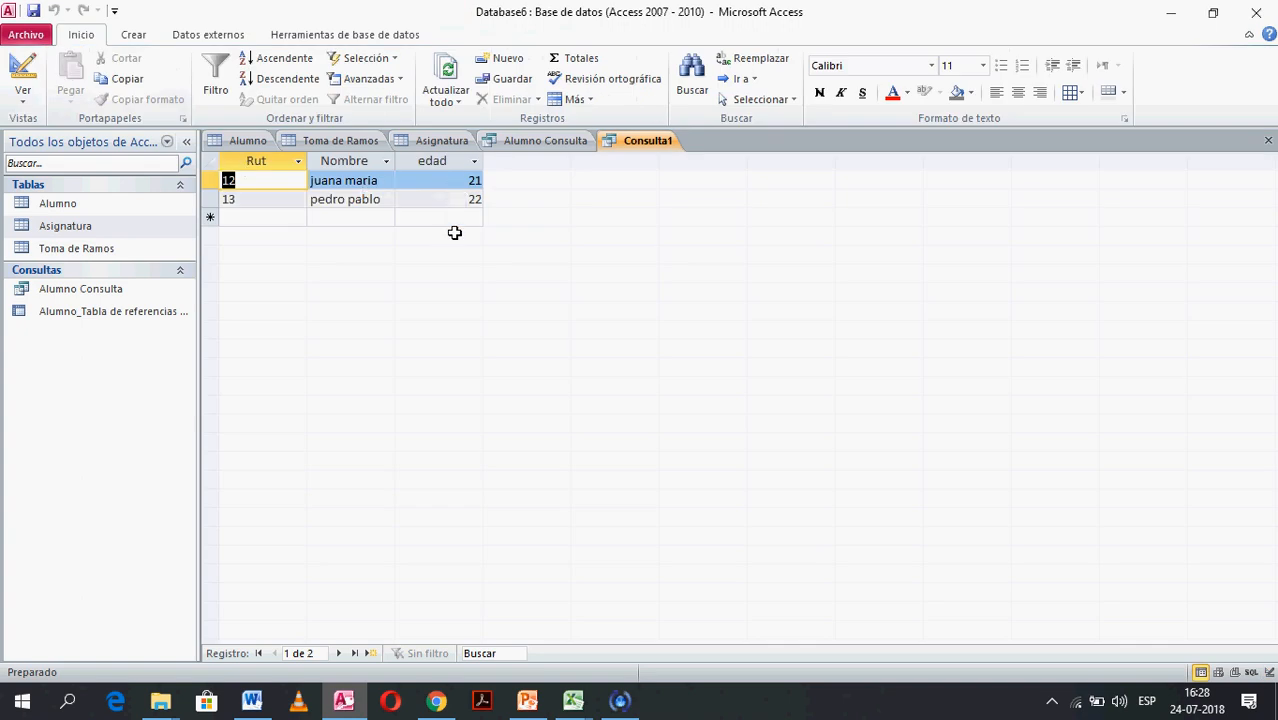
# - Return the query to Design view, set the criterion of edad to 22, and run it
pyautogui.rightClick(627, 149)
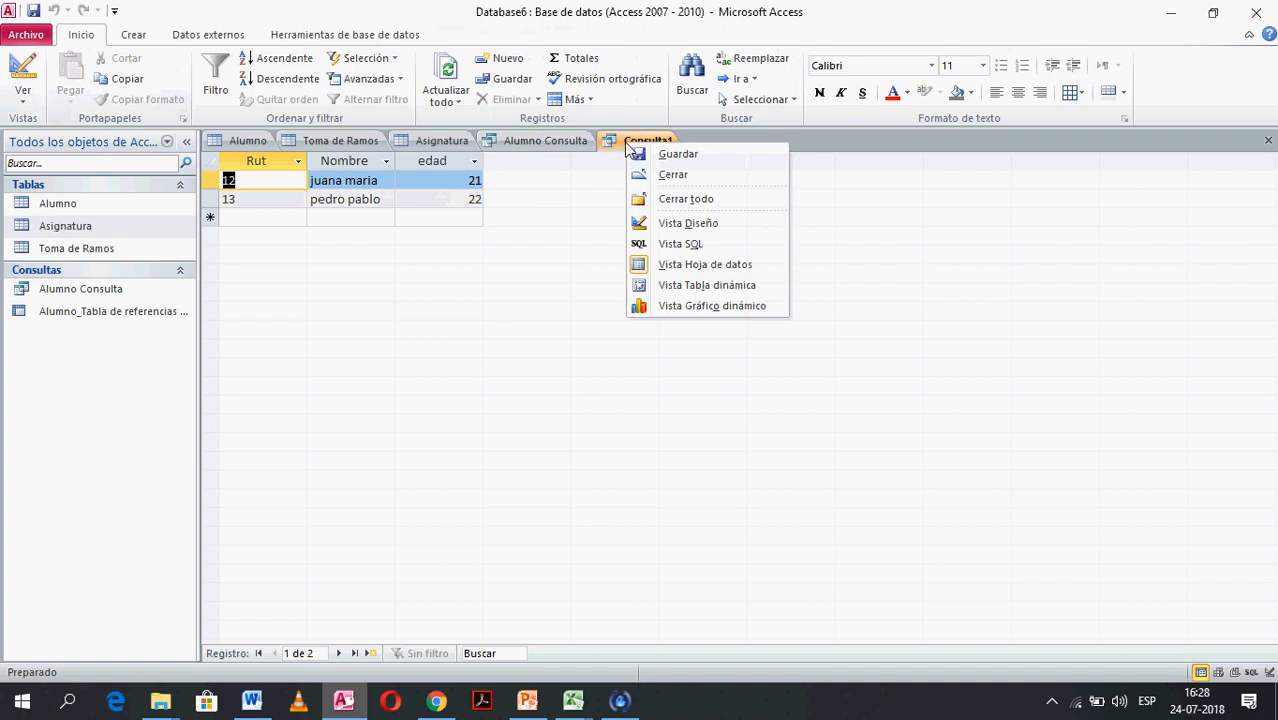
pyautogui.click(688, 223)
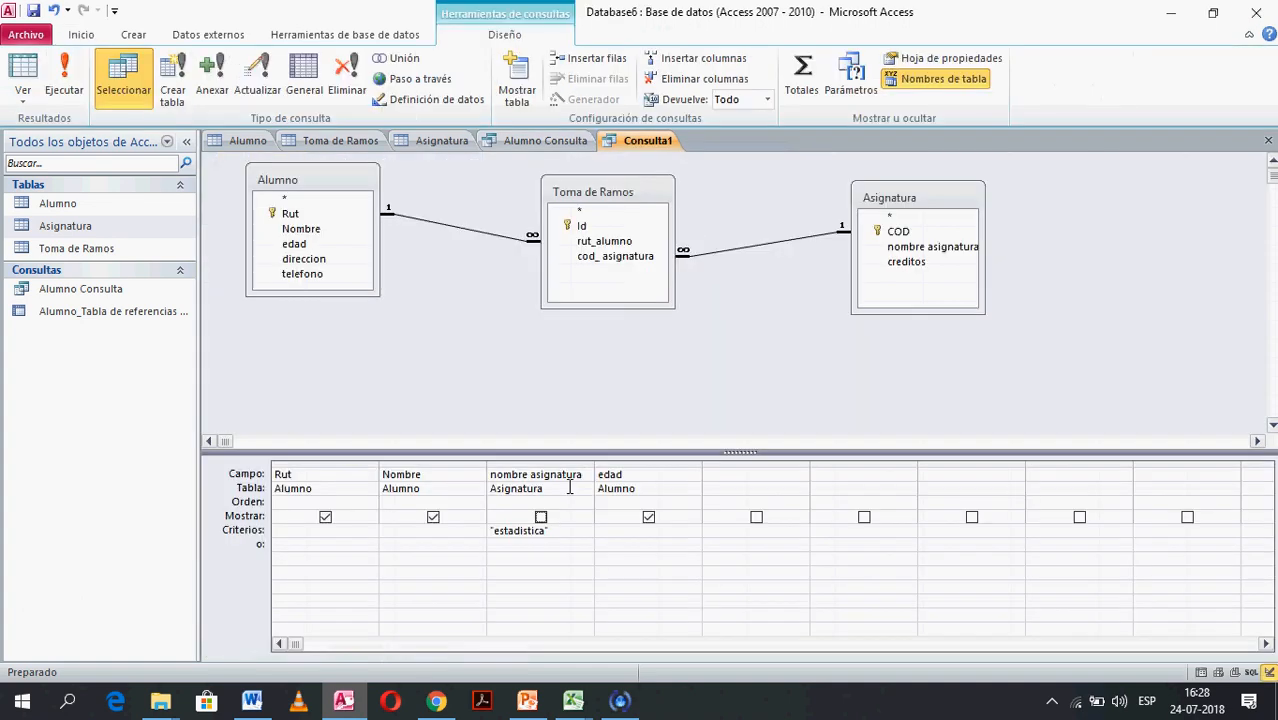
pyautogui.click(551, 541)
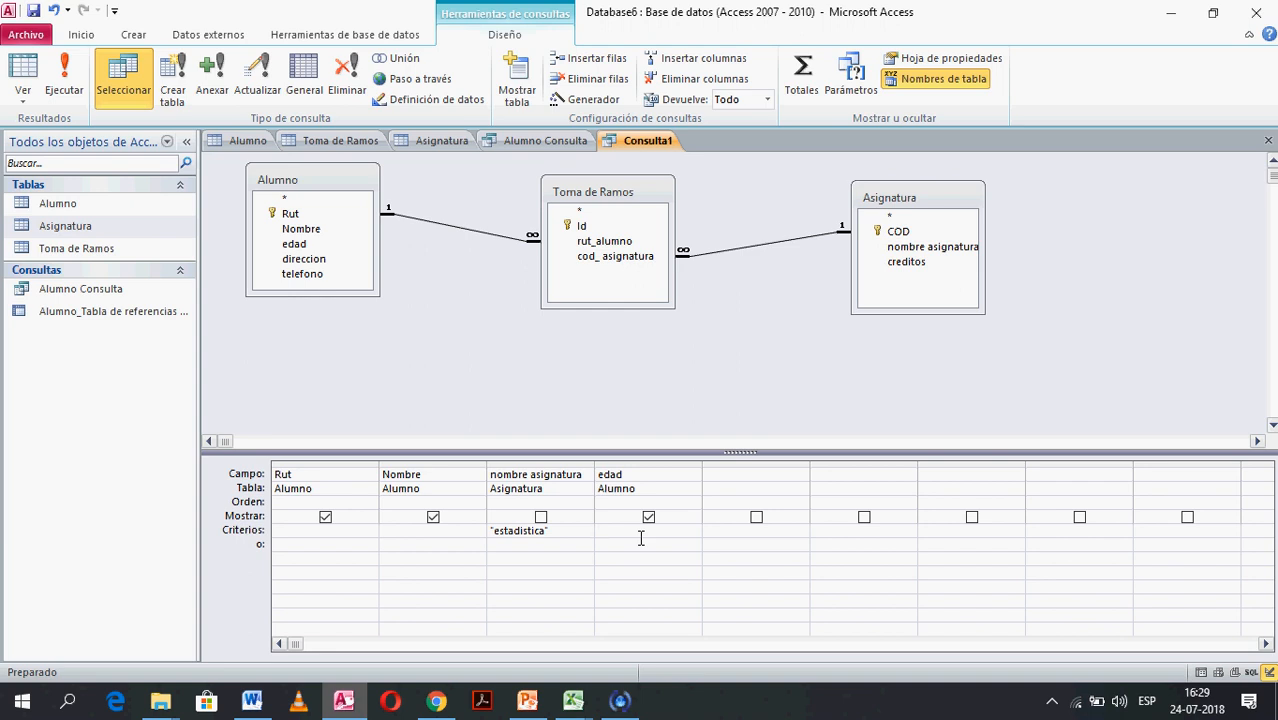
pyautogui.write('22')
pyautogui.press('Tab')
pyautogui.click(76, 84)
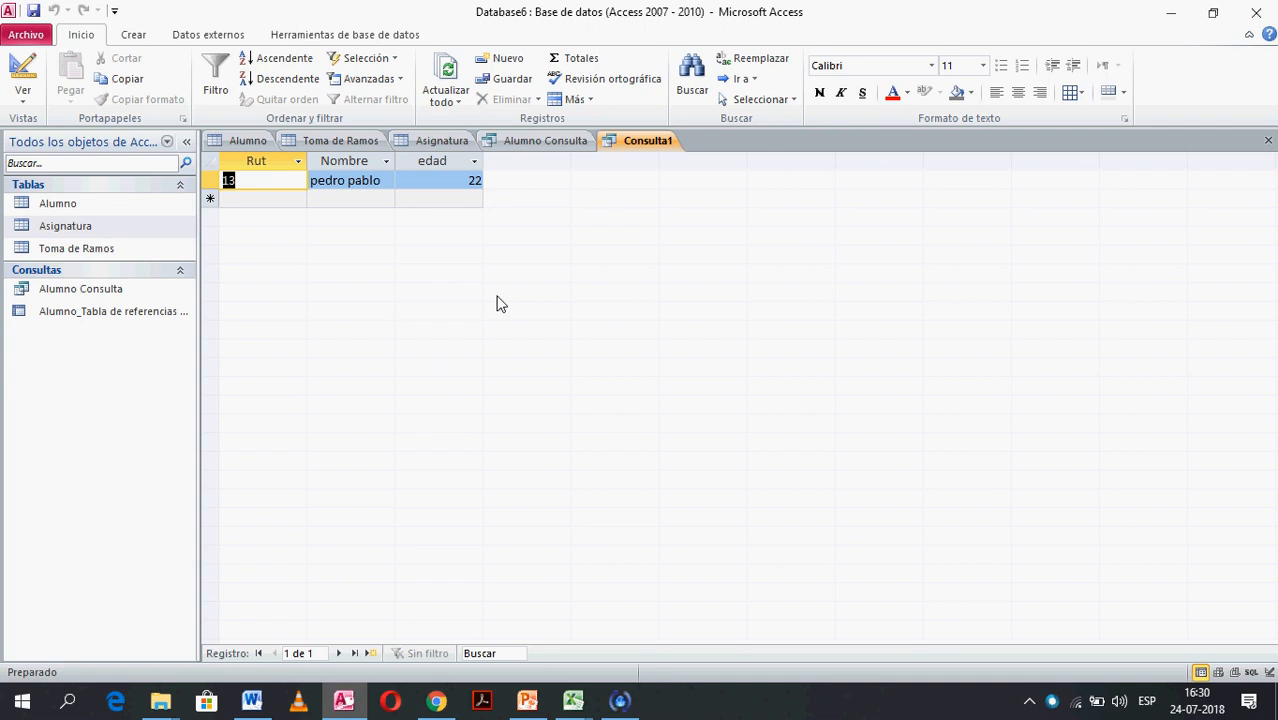
# - Create another query in Design view with Alumno, Toma de Ramos and Asignatura, and add the Nombre and edad fields of Alumno
pyautogui.click(140, 38)
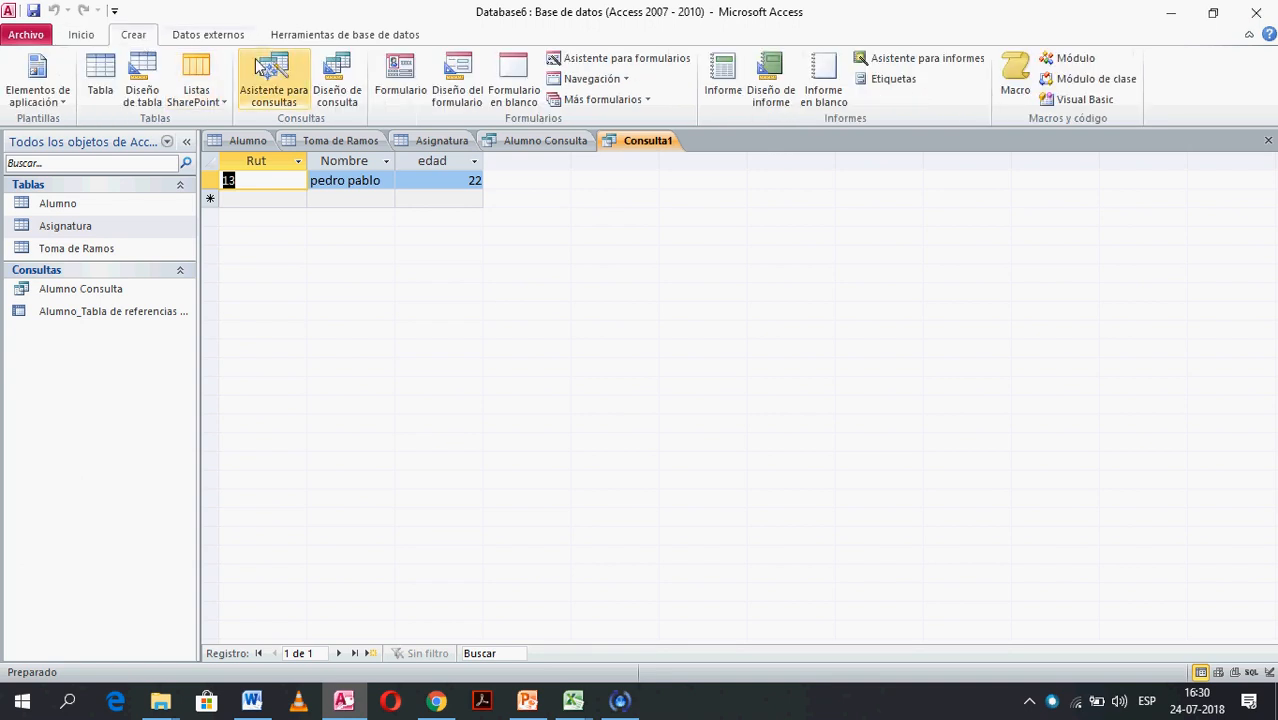
pyautogui.click(337, 80)
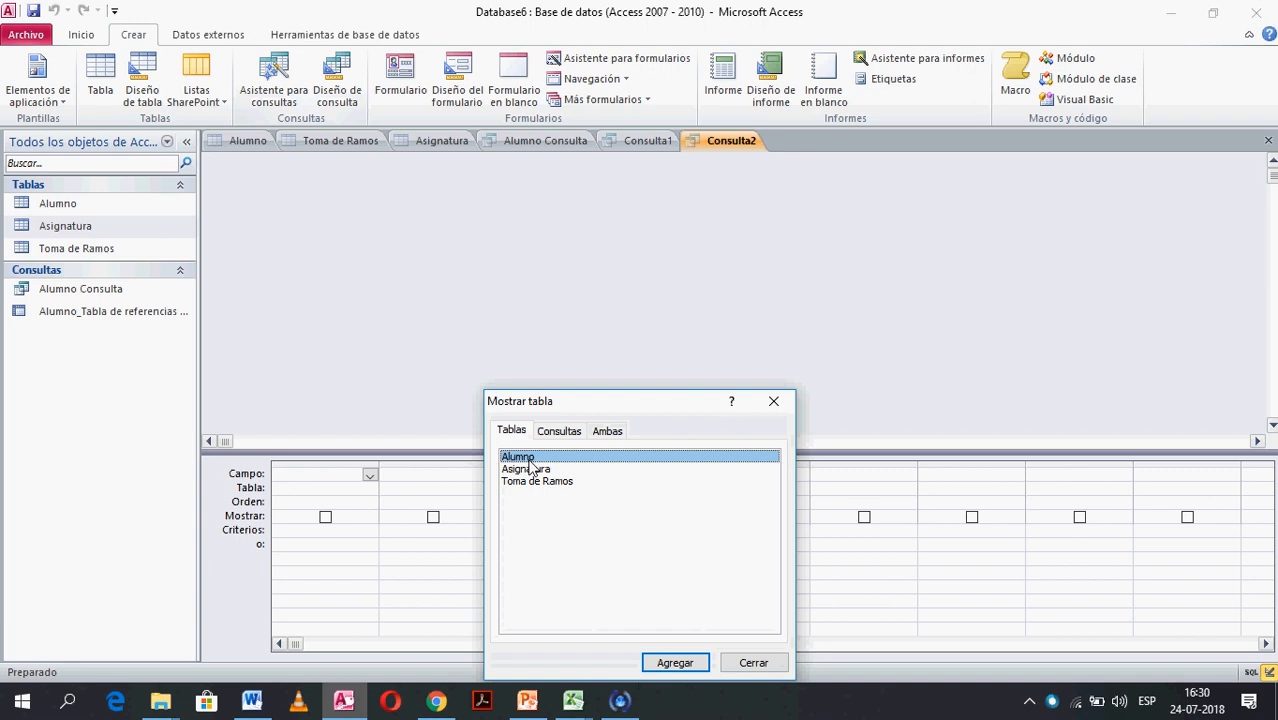
pyautogui.click(675, 663)
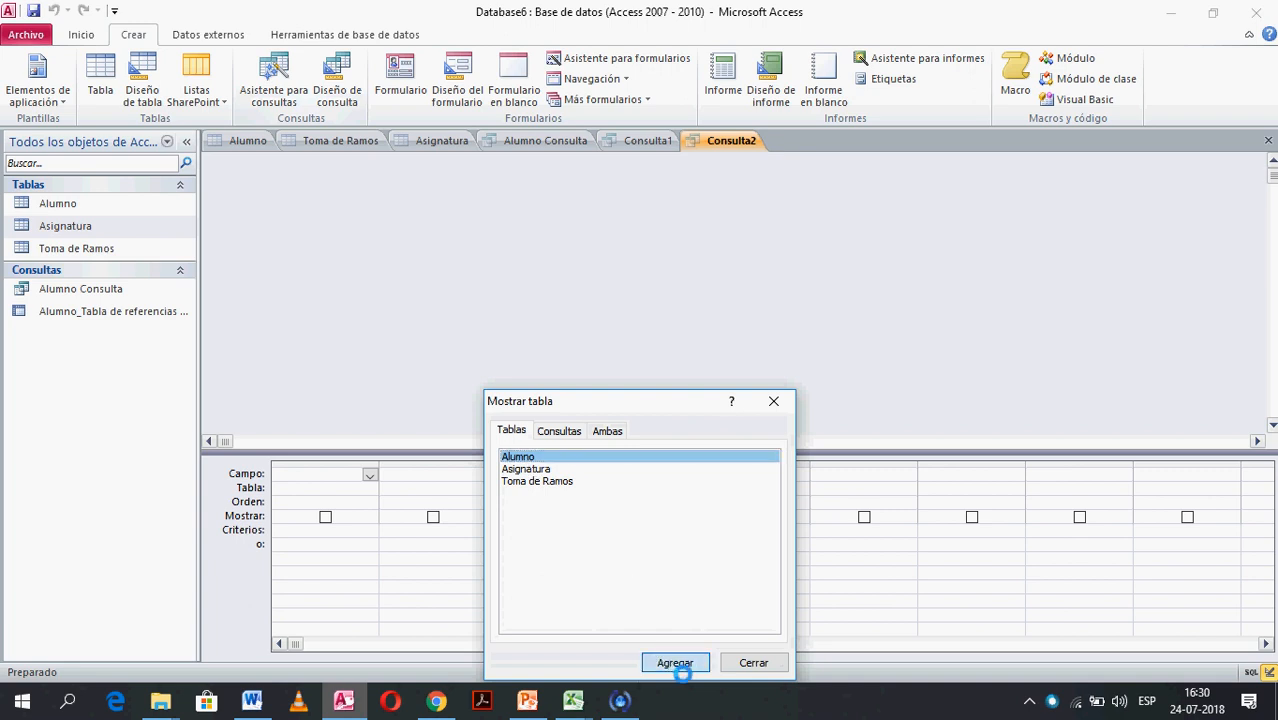
pyautogui.click(556, 484)
pyautogui.click(675, 663)
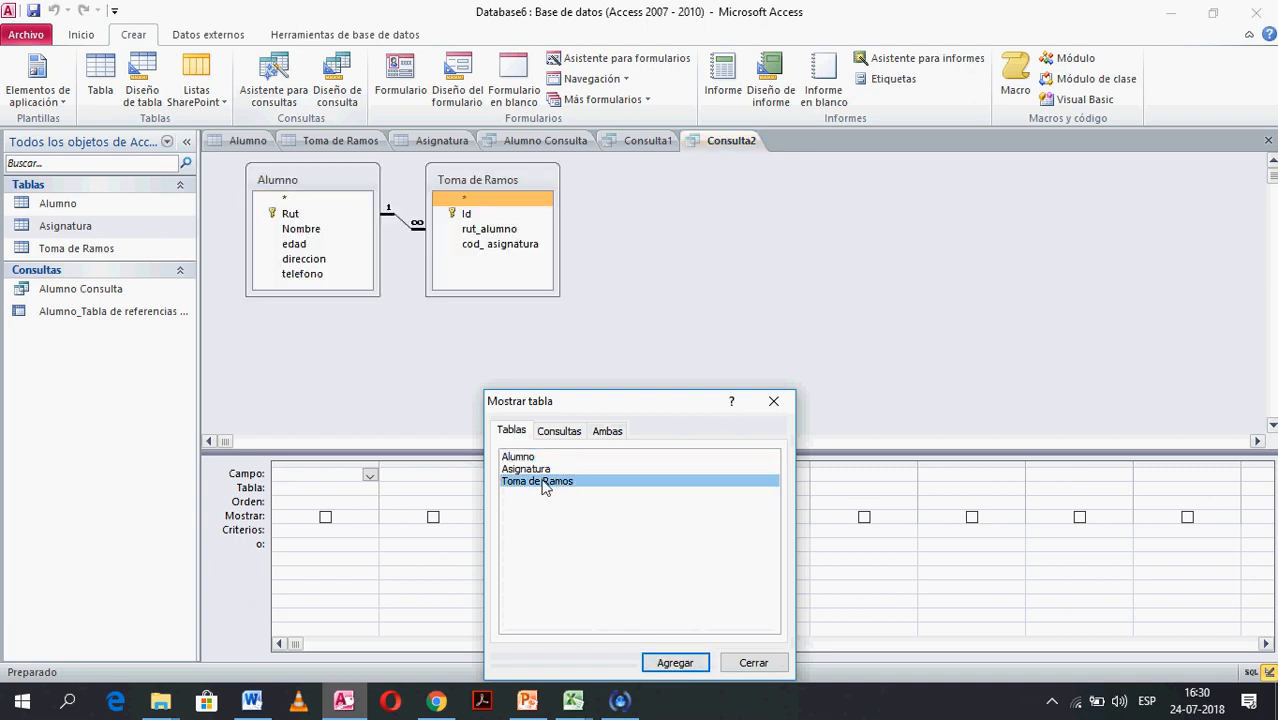
pyautogui.click(535, 469)
pyautogui.click(670, 663)
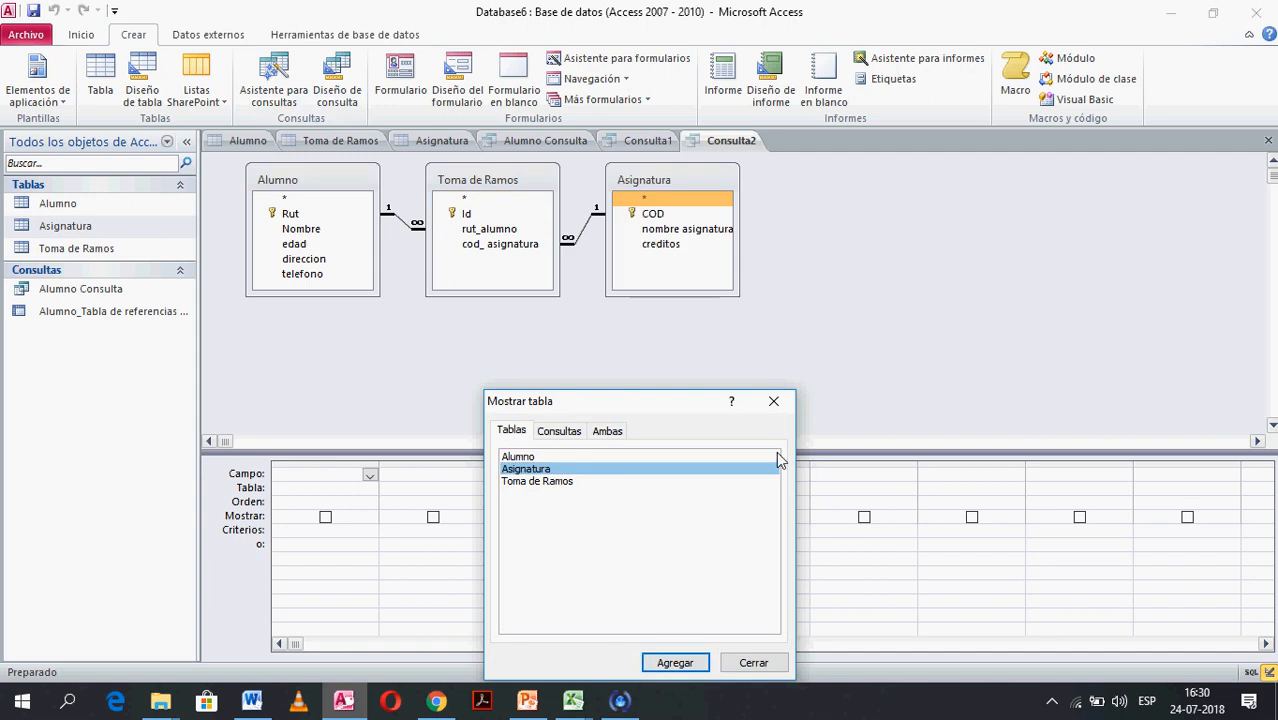
pyautogui.click(773, 402)
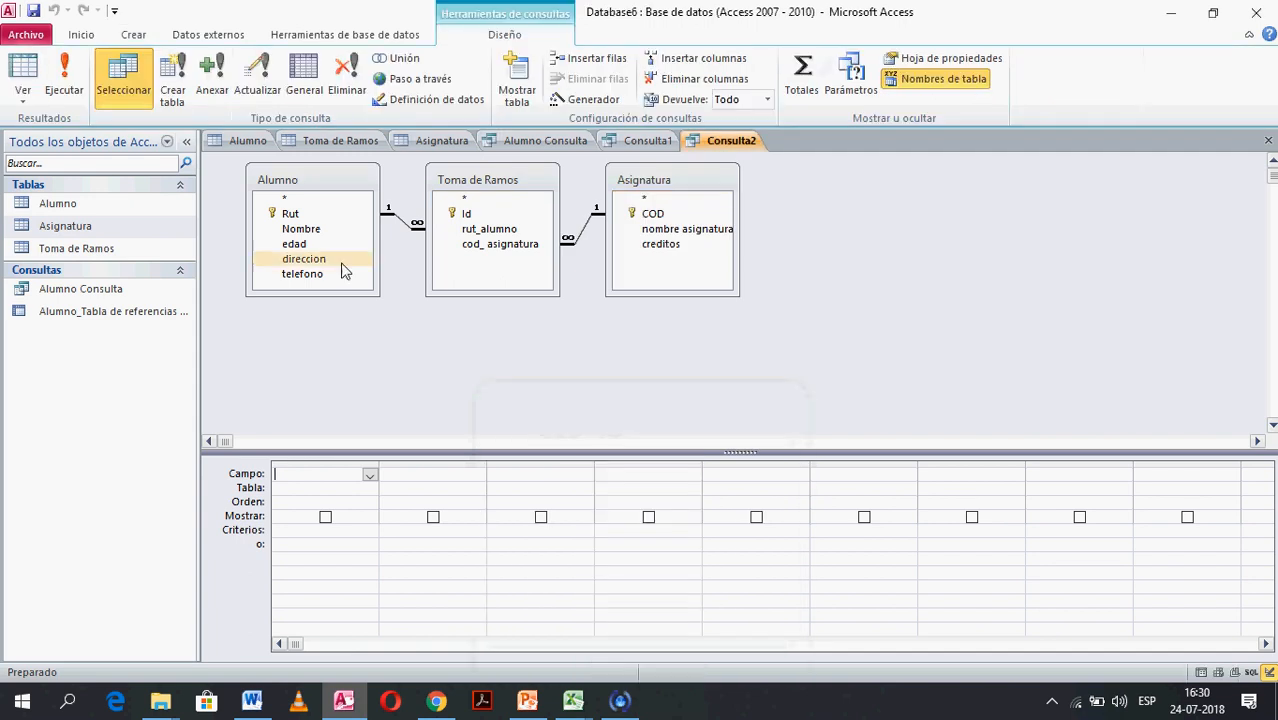
pyautogui.doubleClick(300, 230)
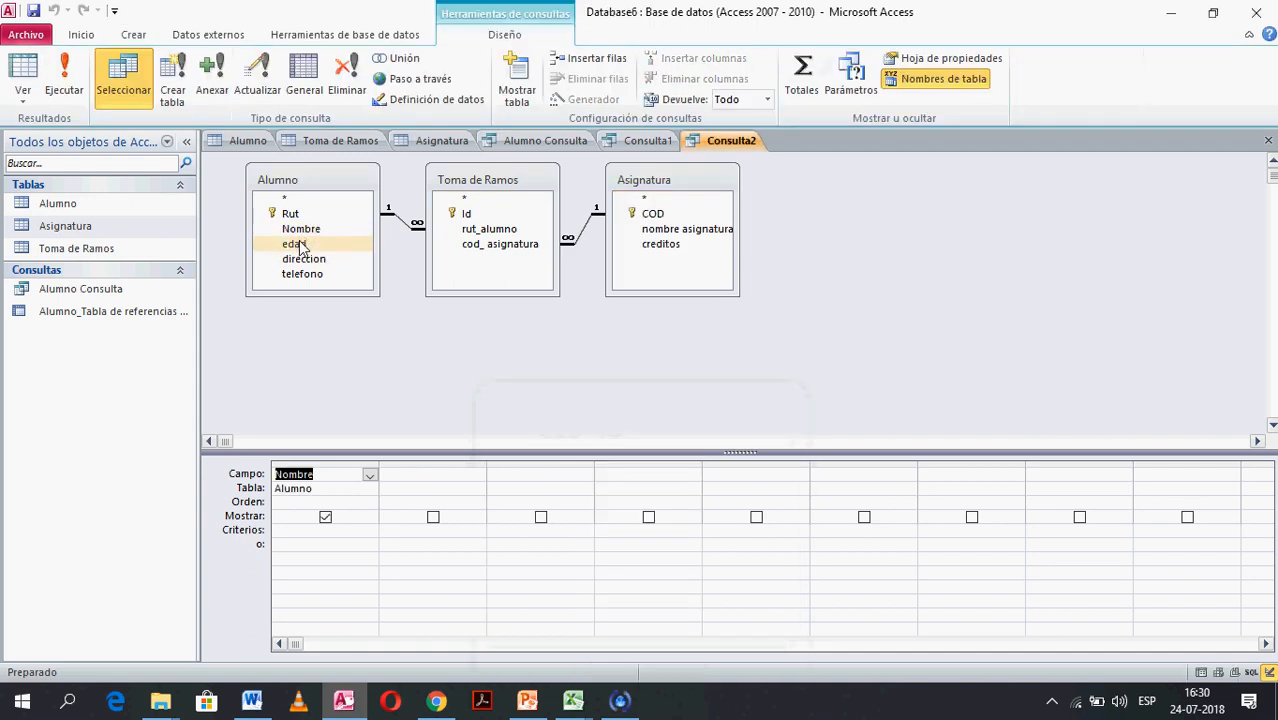
pyautogui.doubleClick(300, 245)
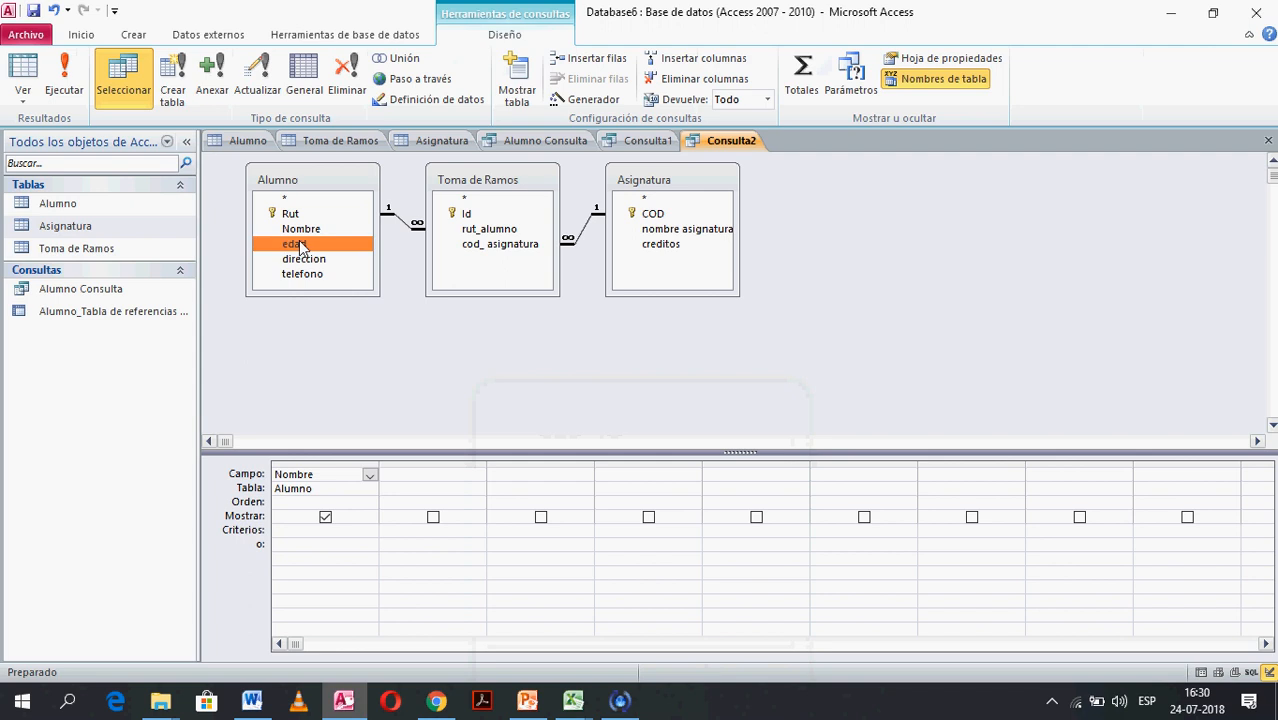
pyautogui.click(435, 531)
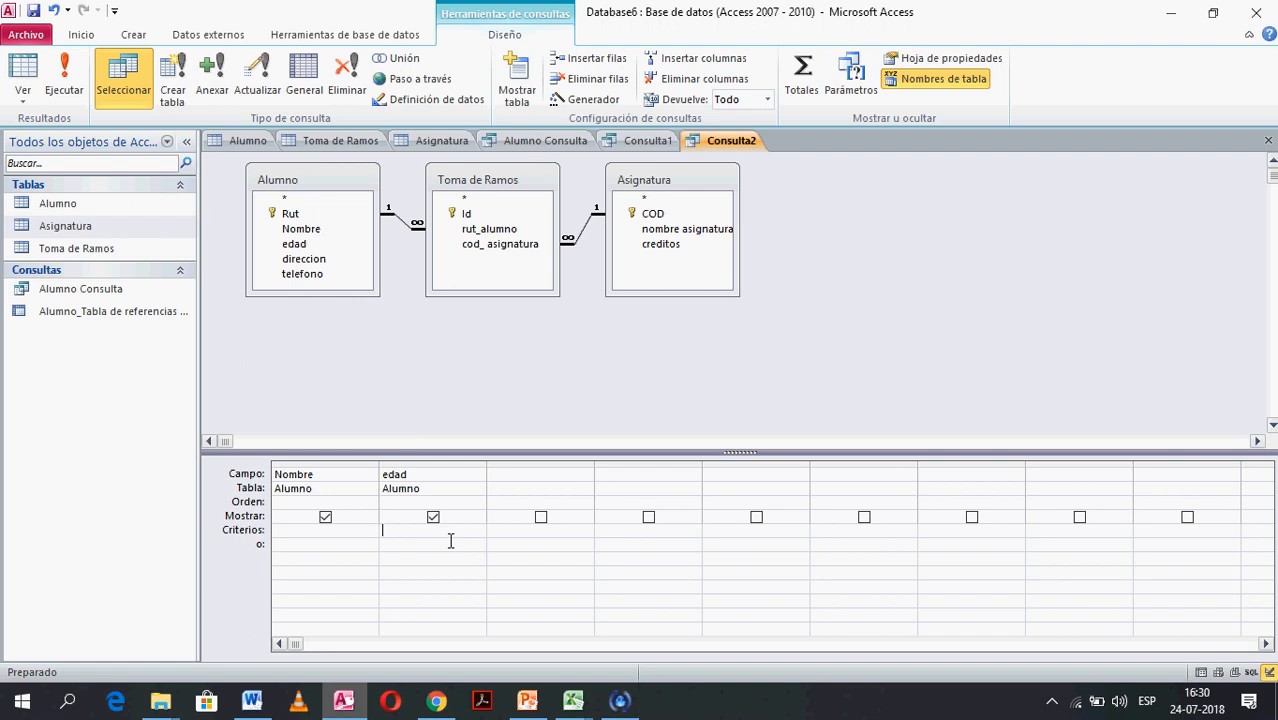
pyautogui.write('min')
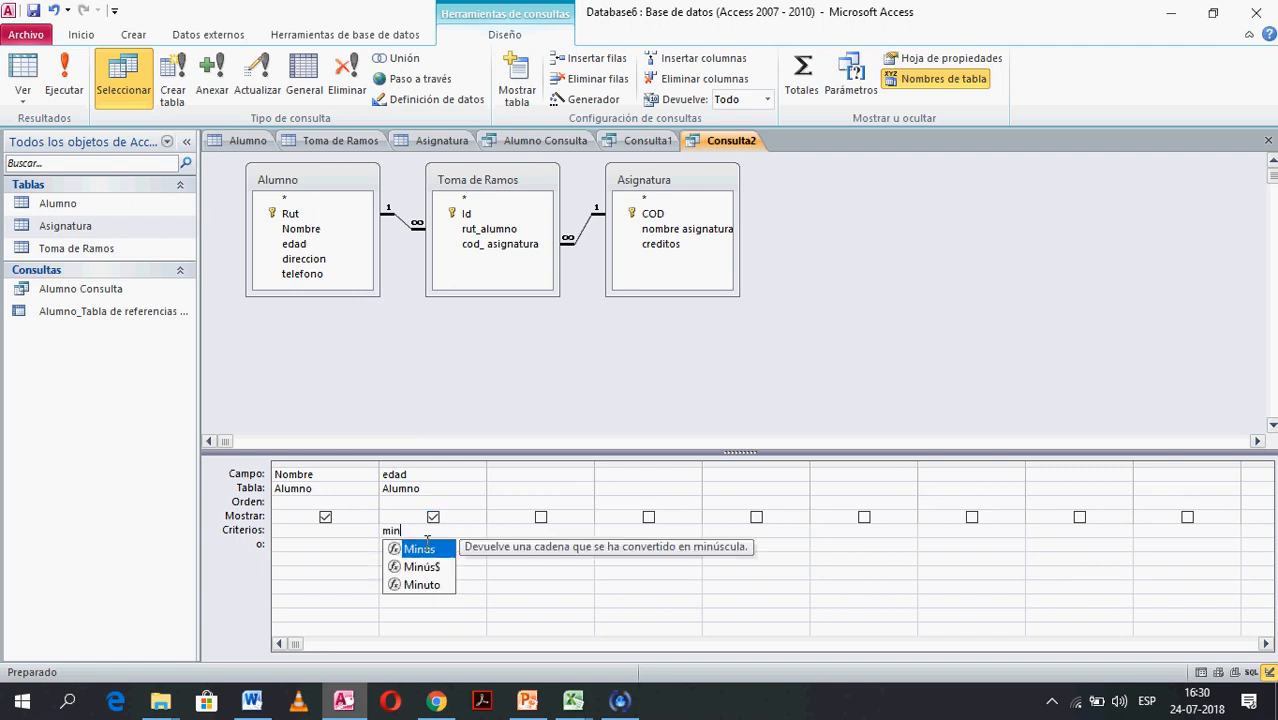
pyautogui.click(484, 600)
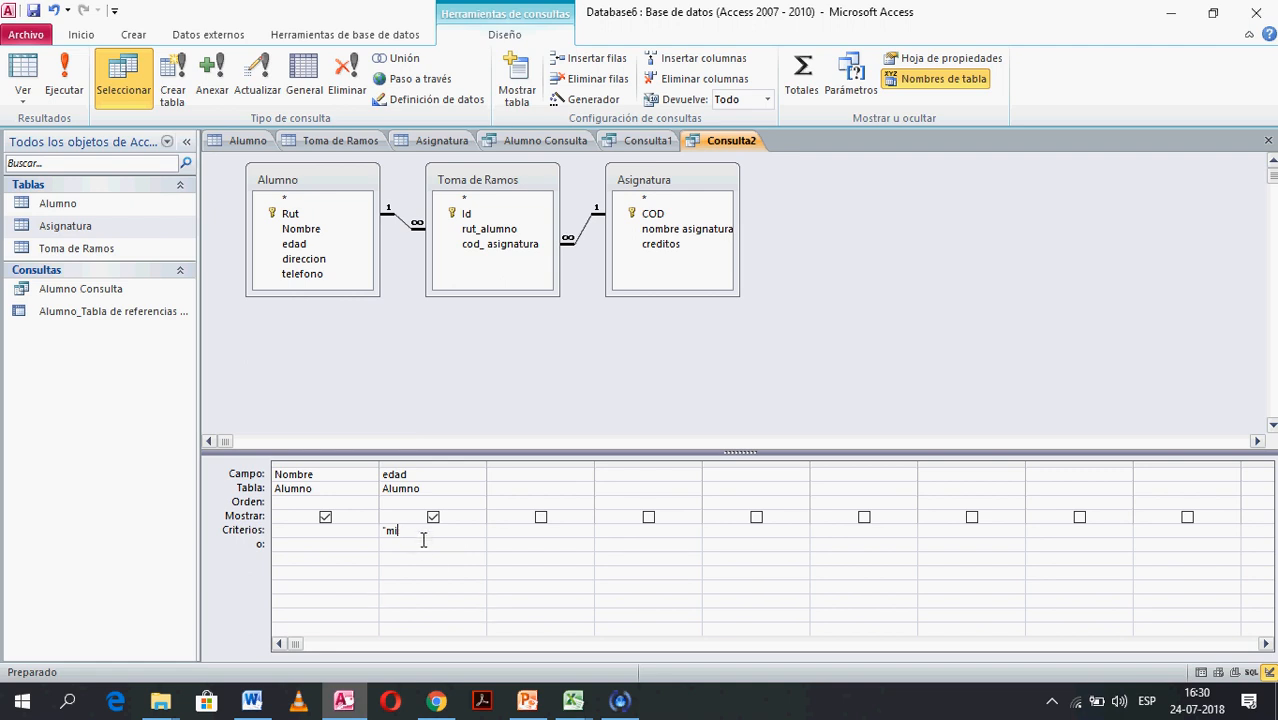
# - Sort the edad column in ascending order (Ascendente) and run the query
pyautogui.click(432, 502)
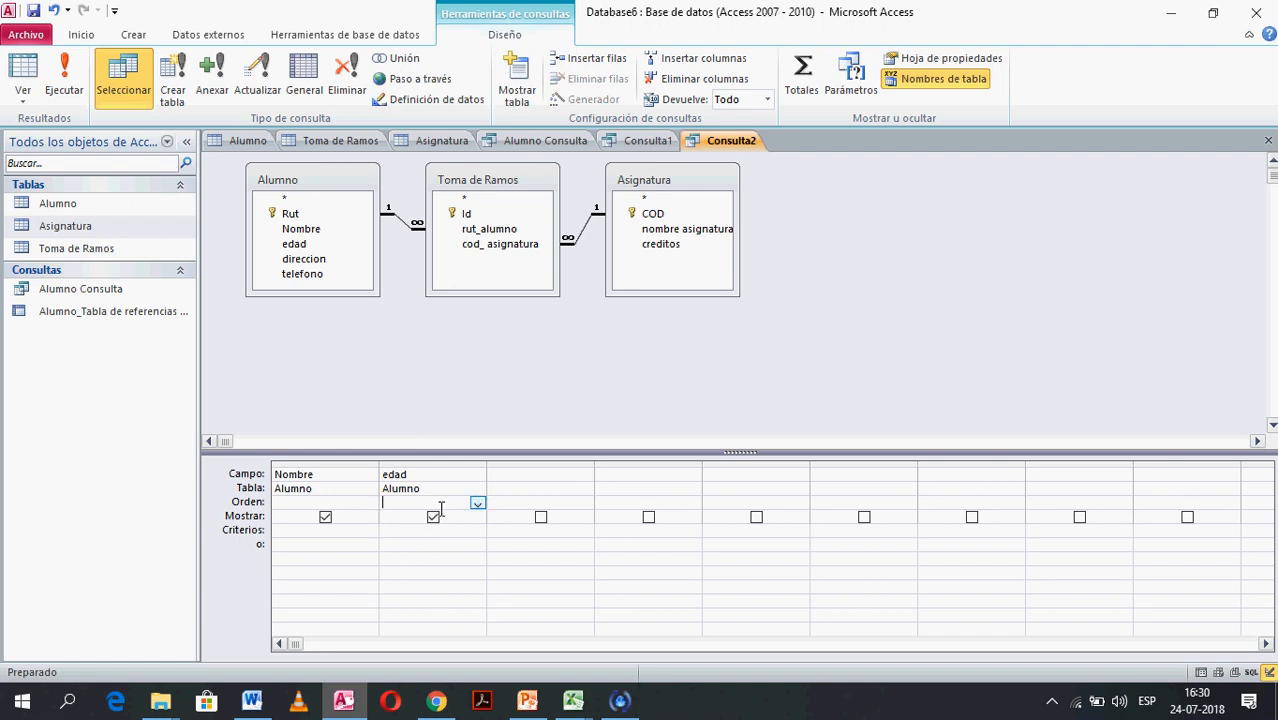
pyautogui.click(477, 504)
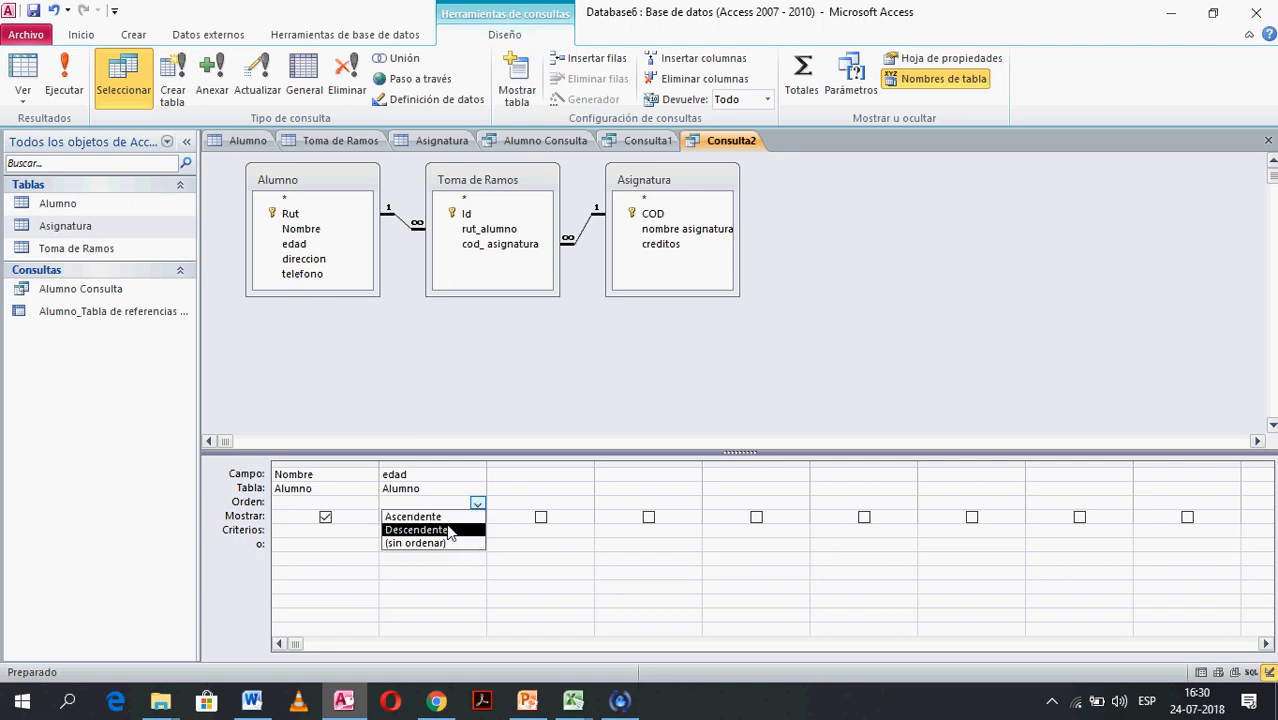
pyautogui.click(440, 516)
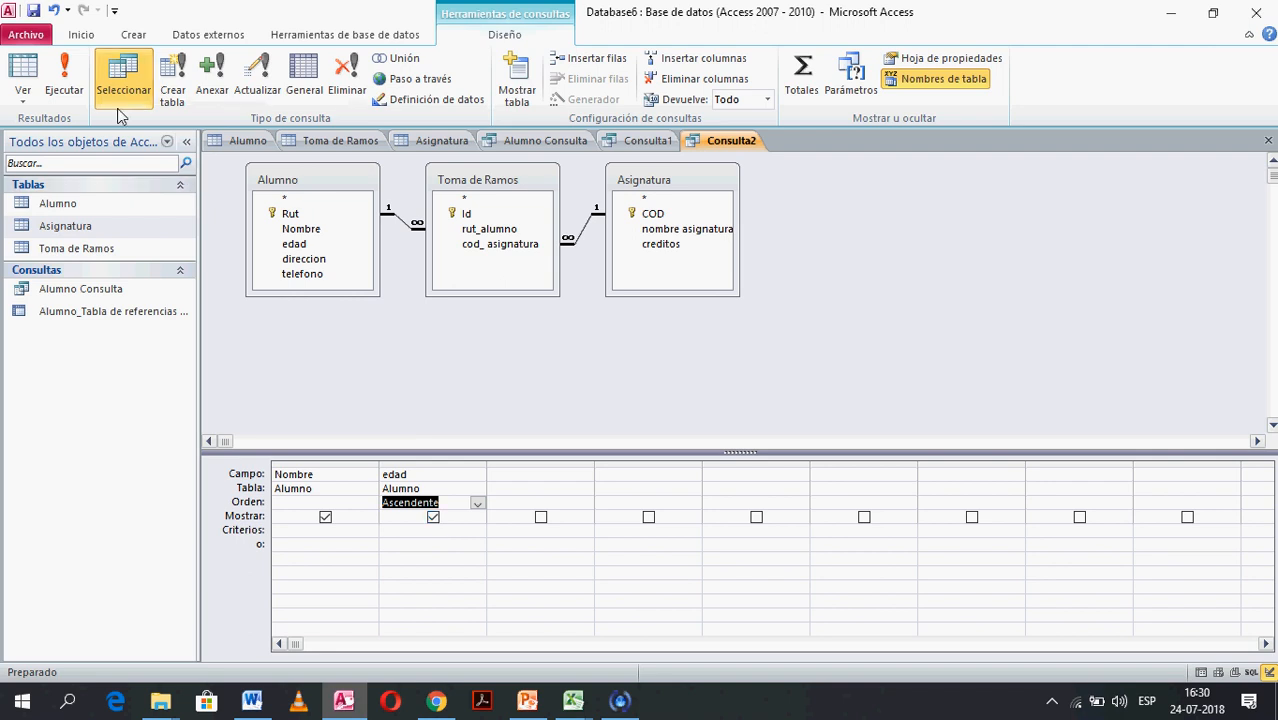
pyautogui.click(84, 88)
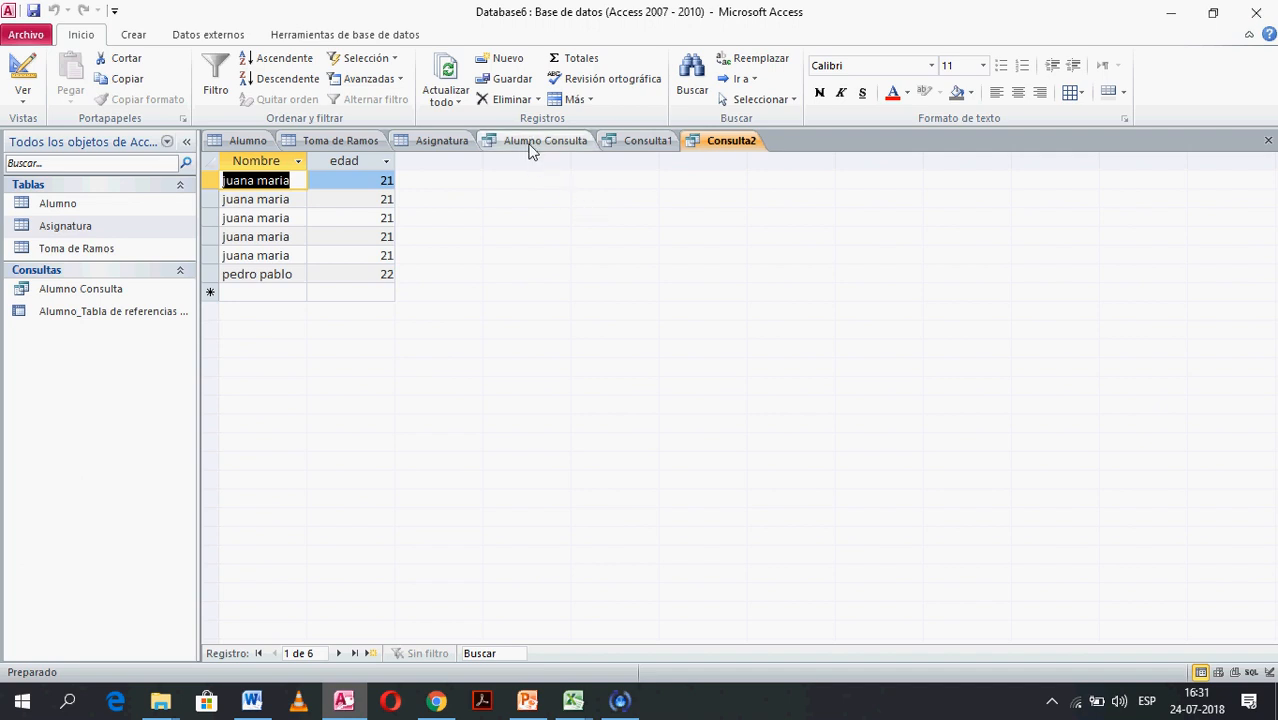
# - Return the age-sorted query to Design view, add the Rut field of Alumno after edad, and run it
pyautogui.rightClick(743, 145)
pyautogui.click(786, 224)
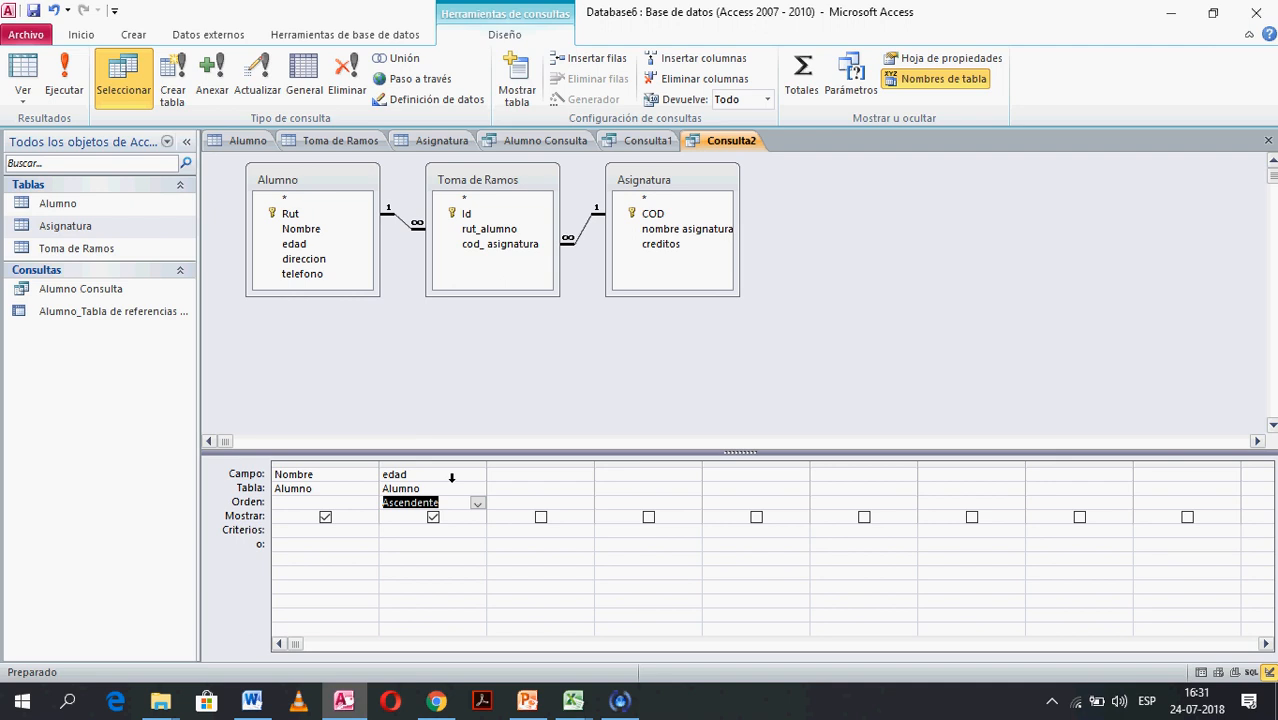
pyautogui.click(296, 213)
pyautogui.moveTo(296, 213); pyautogui.dragTo(530, 474)
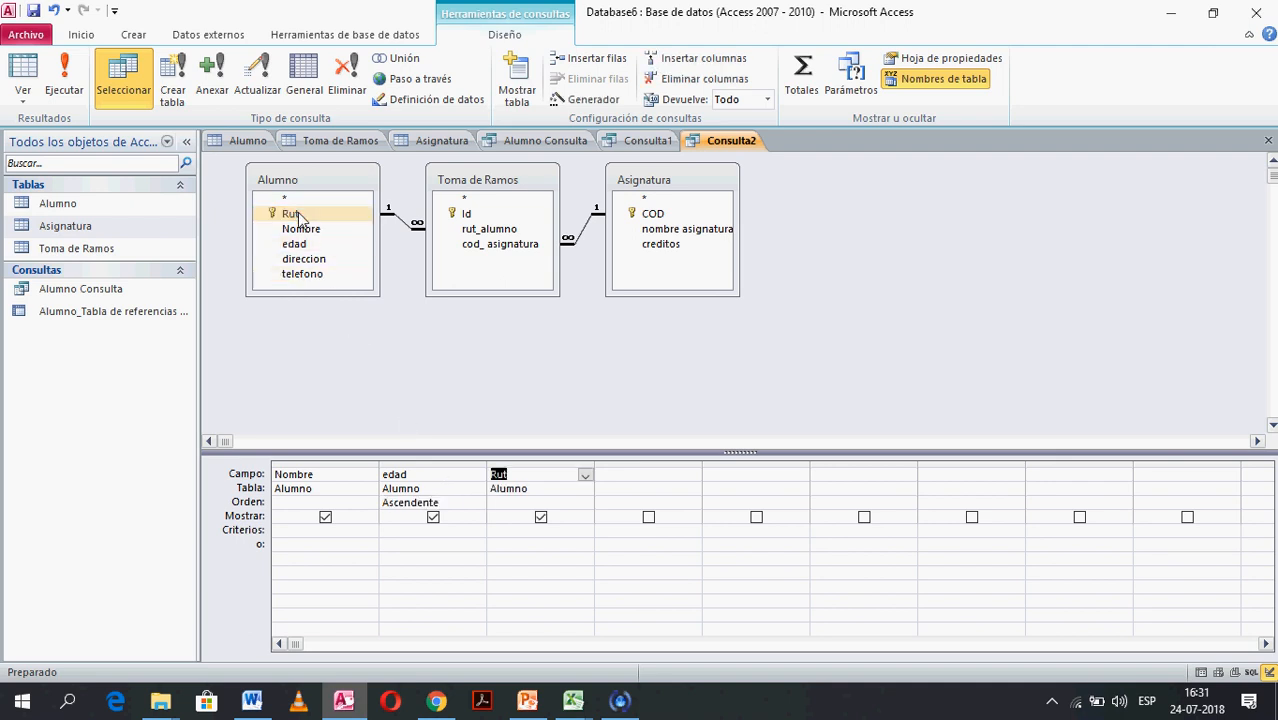
pyautogui.click(78, 80)
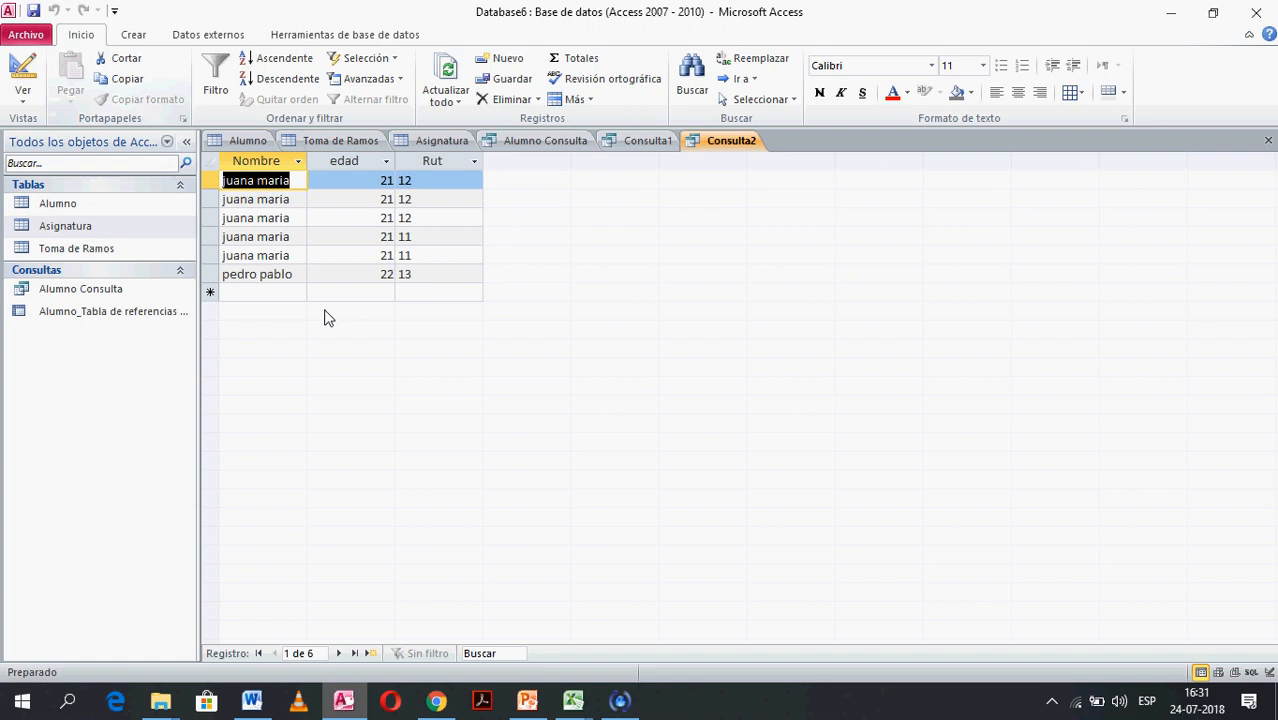
# - Return the query with the Nombre, edad and Rut columns to Design view
pyautogui.rightClick(724, 146)
pyautogui.click(778, 222)
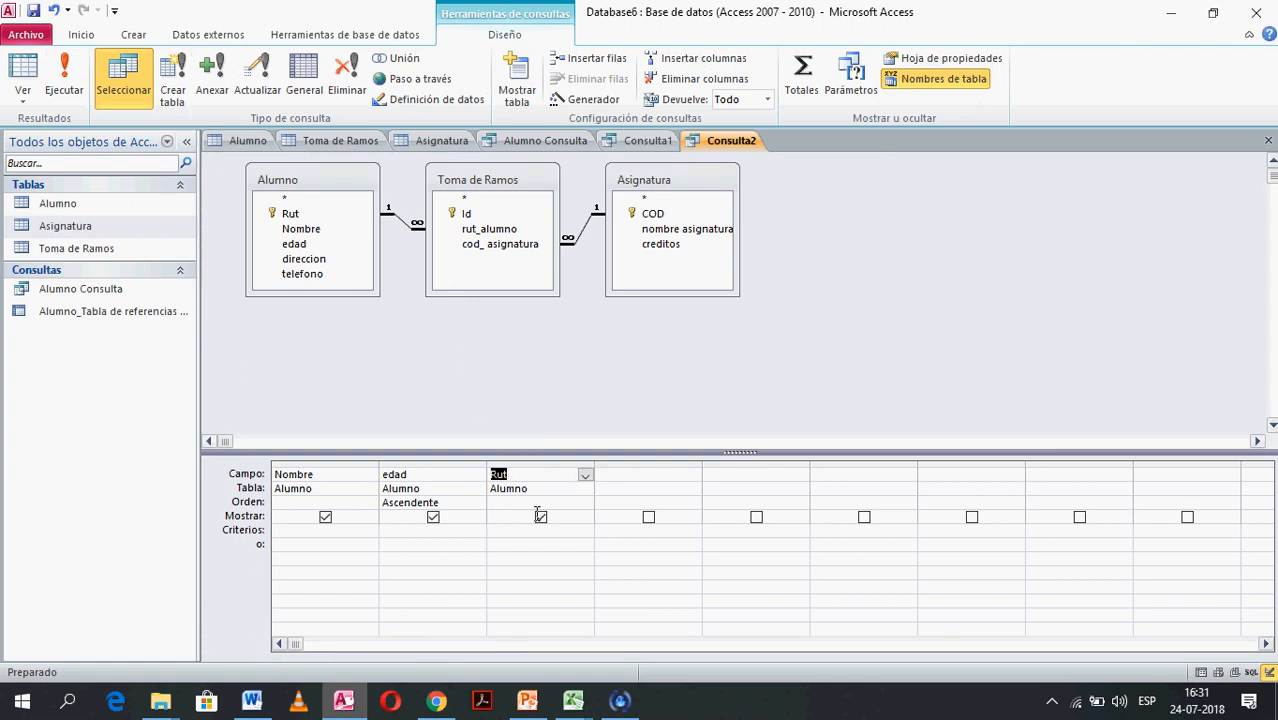
pyautogui.click(549, 501)
pyautogui.click(555, 493)
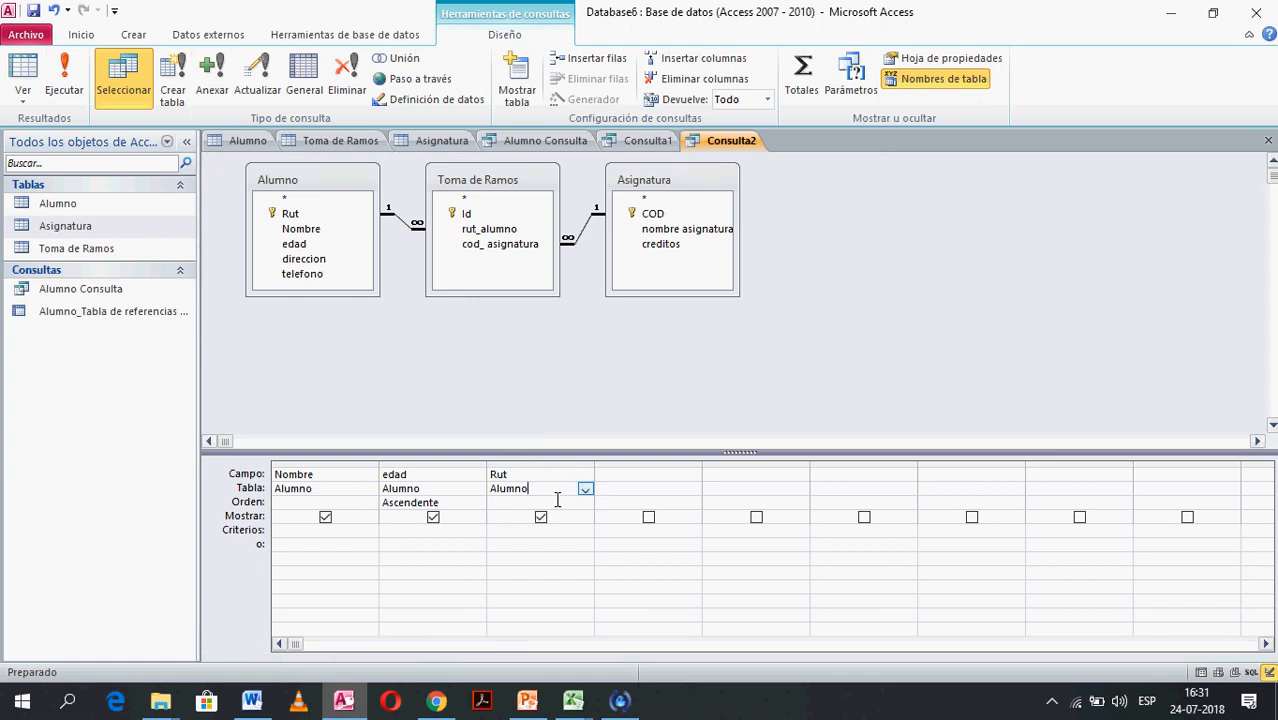
pyautogui.click(587, 490)
pyautogui.click(587, 490)
pyautogui.click(584, 501)
pyautogui.click(586, 504)
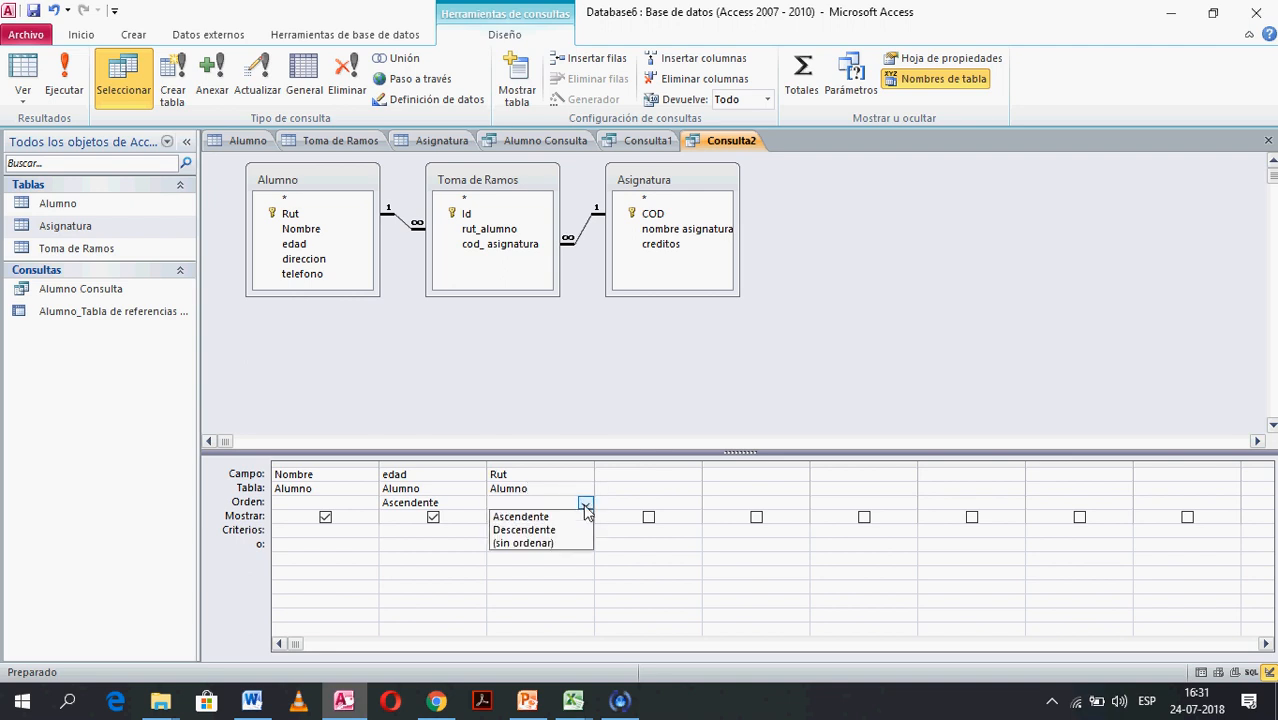
pyautogui.click(585, 502)
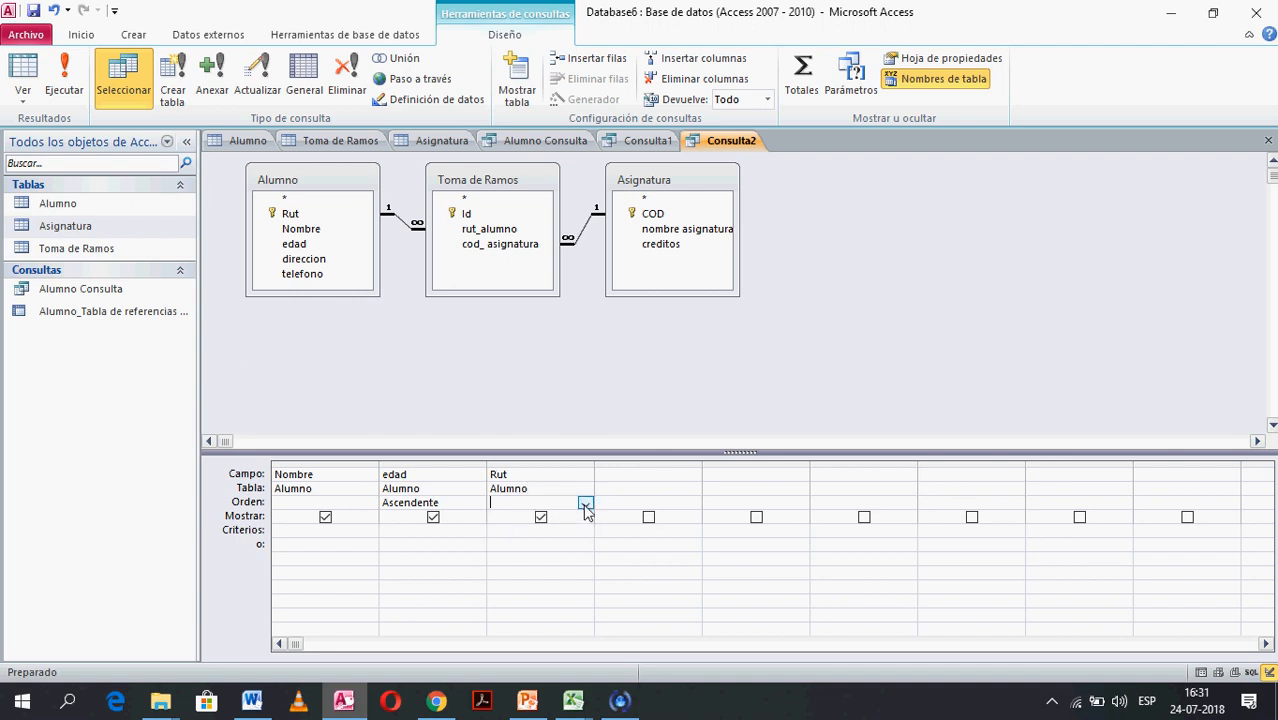
pyautogui.click(530, 536)
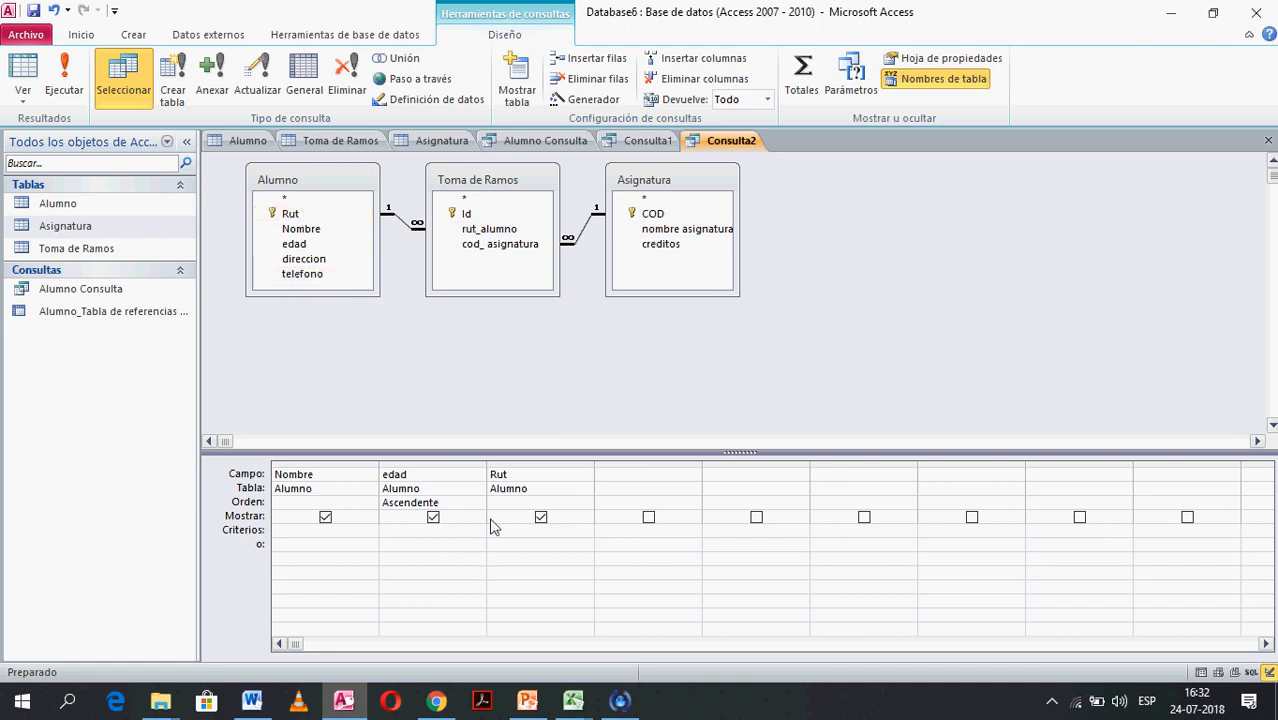
# - Change the third query column's table to Asignatura and its field to nombre asignatura
pyautogui.click(570, 482)
pyautogui.click(586, 476)
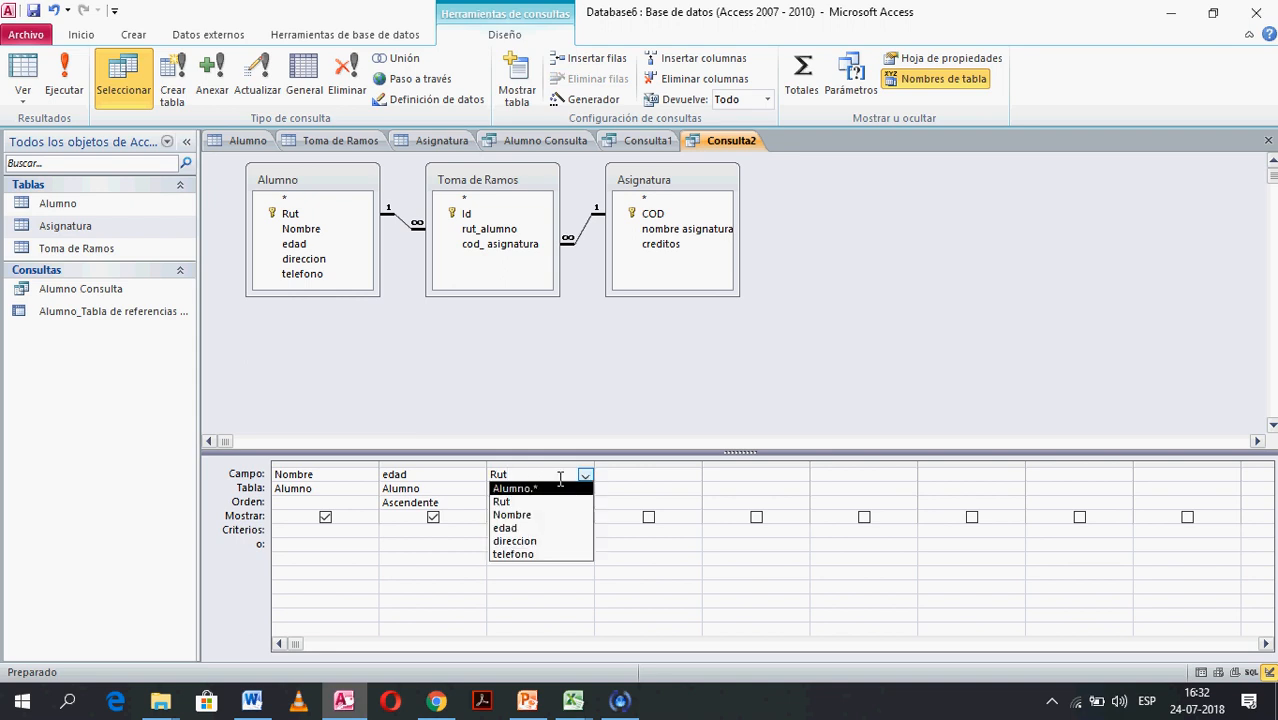
pyautogui.click(565, 501)
pyautogui.click(585, 493)
pyautogui.click(585, 490)
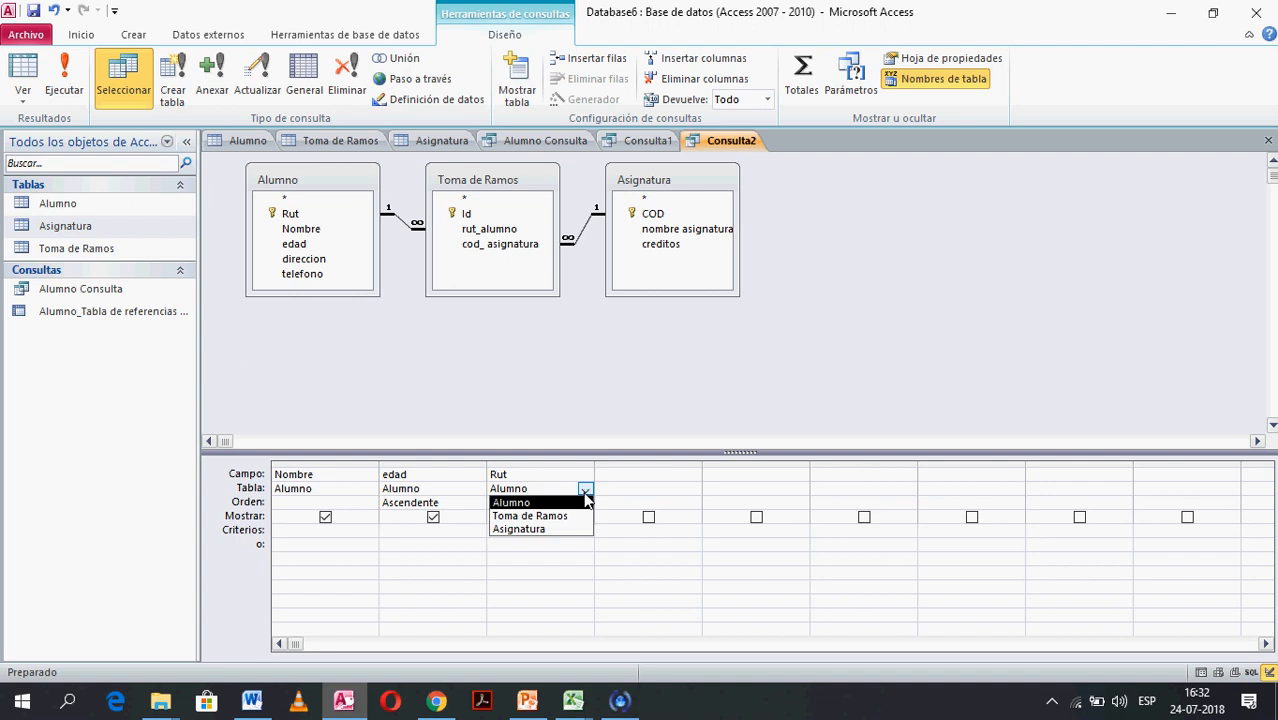
pyautogui.click(560, 527)
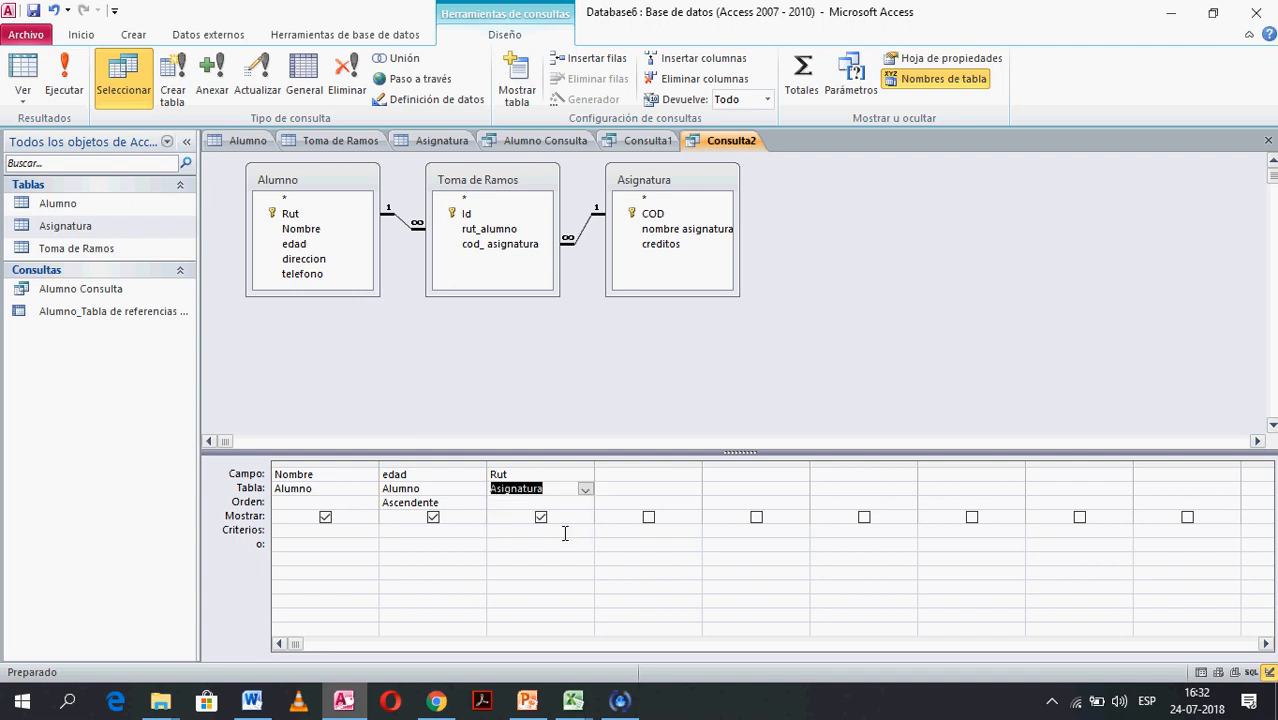
pyautogui.click(580, 476)
pyautogui.click(586, 476)
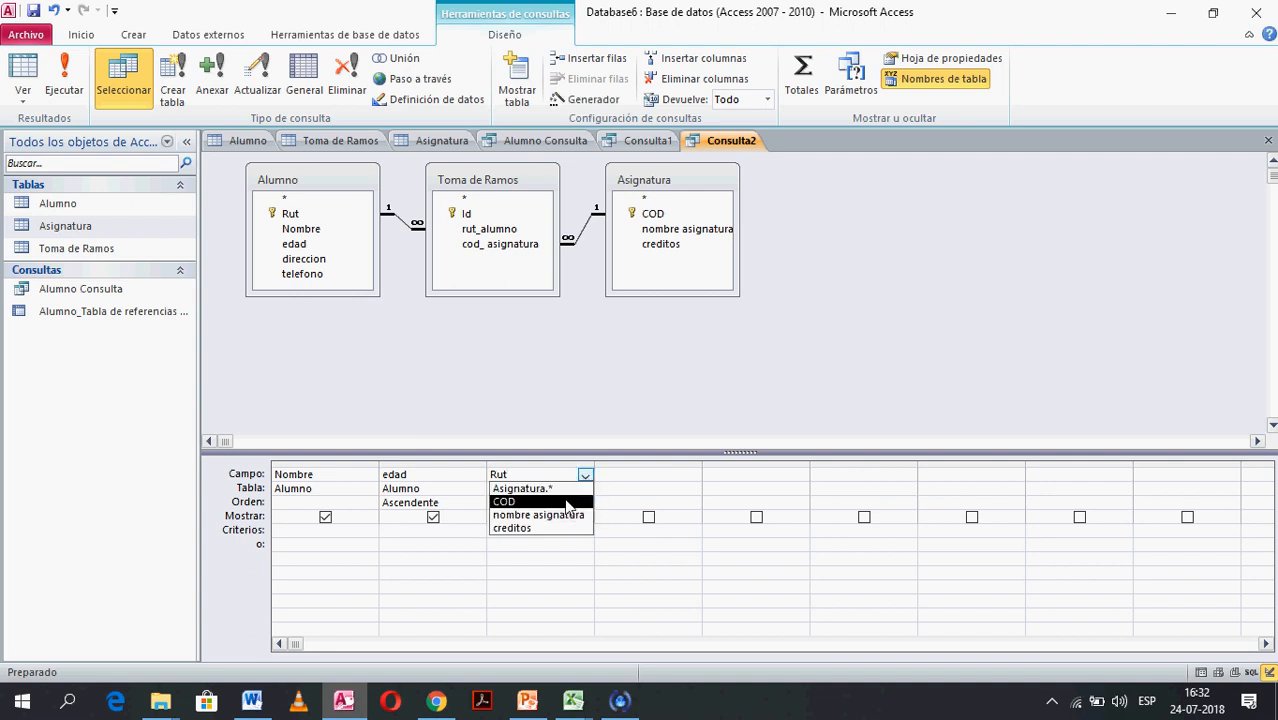
pyautogui.click(556, 515)
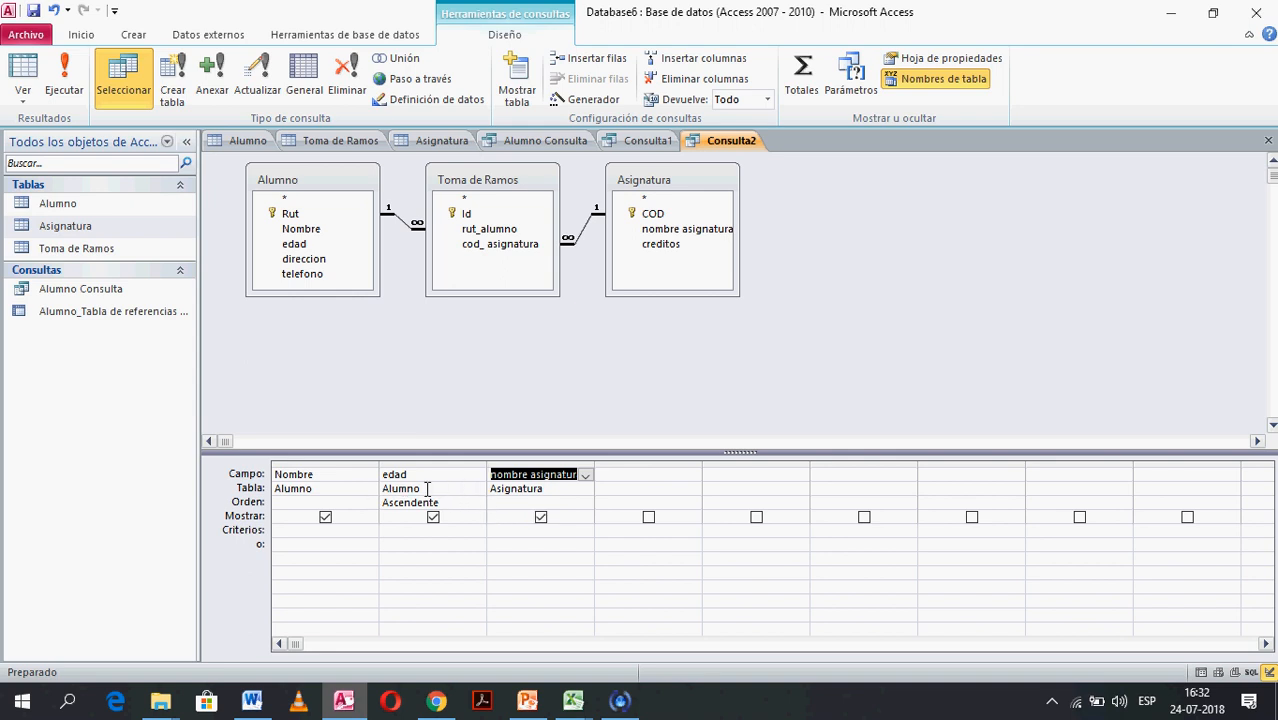
# - Replace the edad field in the second query column with Rut of Alumno and remove that column's sort order
pyautogui.click(464, 479)
pyautogui.click(477, 475)
pyautogui.click(400, 507)
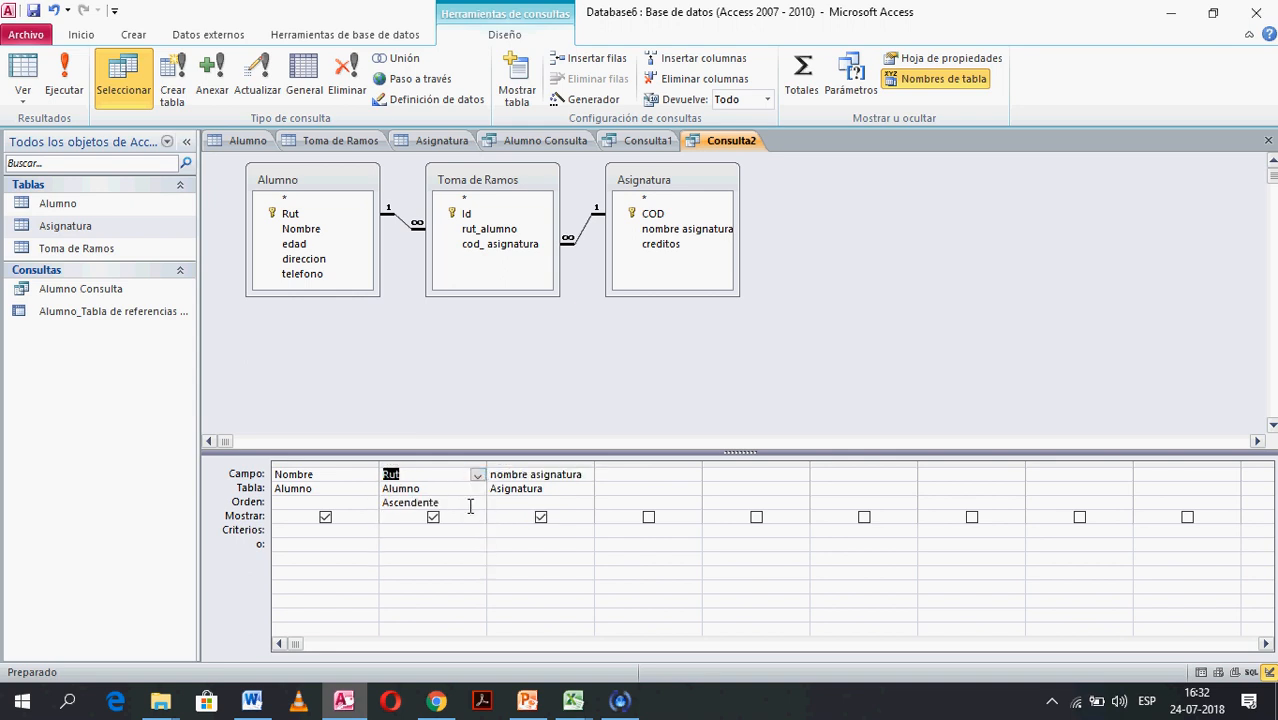
pyautogui.click(433, 517)
pyautogui.click(470, 504)
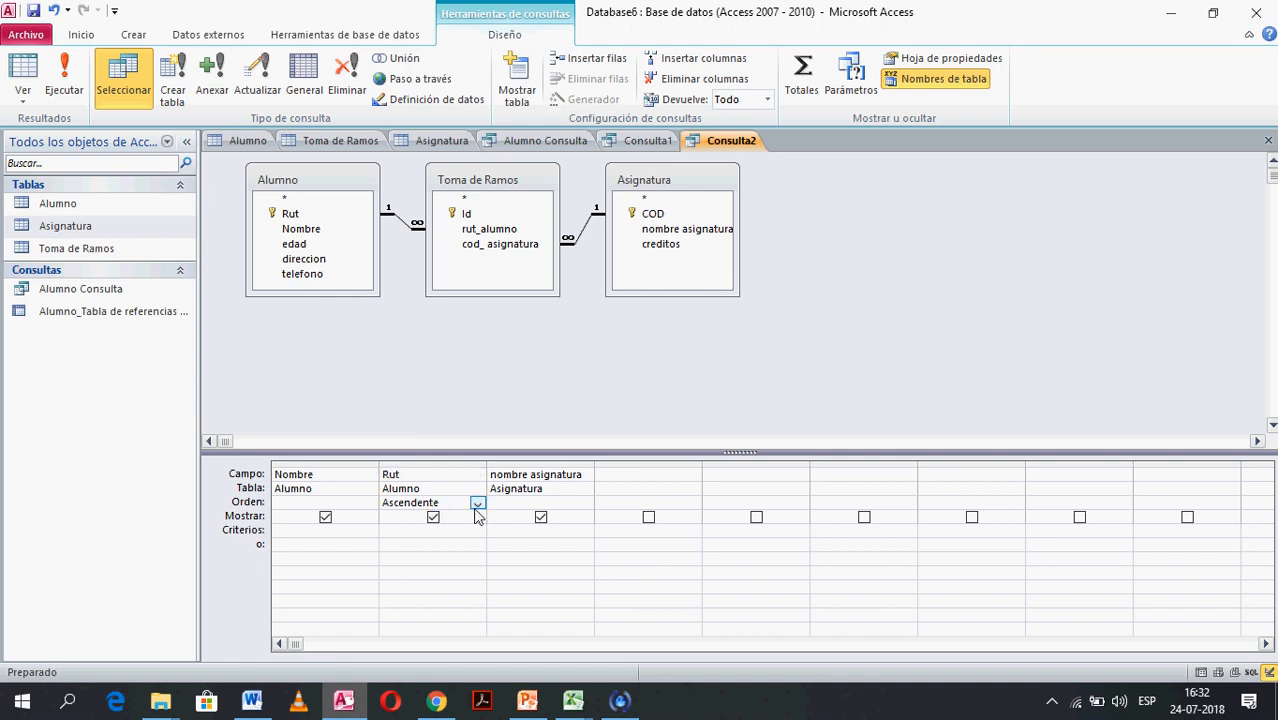
pyautogui.click(477, 503)
pyautogui.click(439, 542)
# - Filter the Rut column with the criterion 11, exclude it from the displayed results, and run the query
pyautogui.click(439, 540)
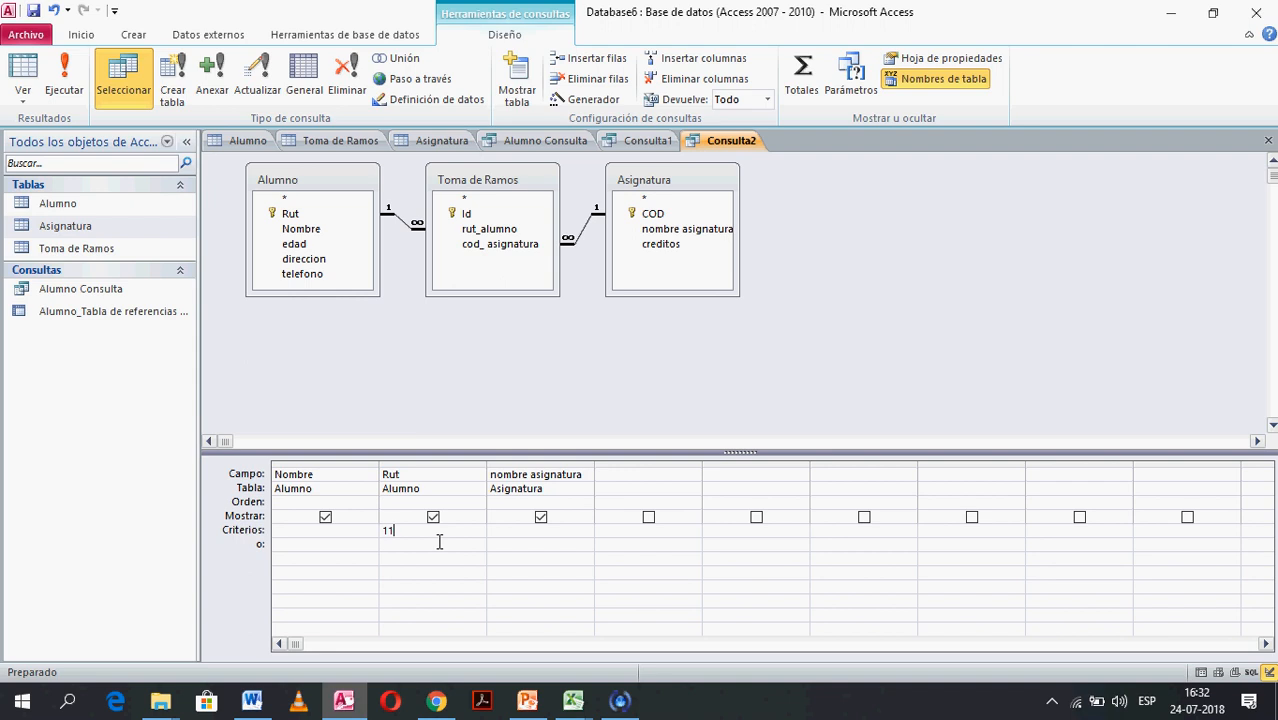
pyautogui.click(456, 569)
pyautogui.click(433, 517)
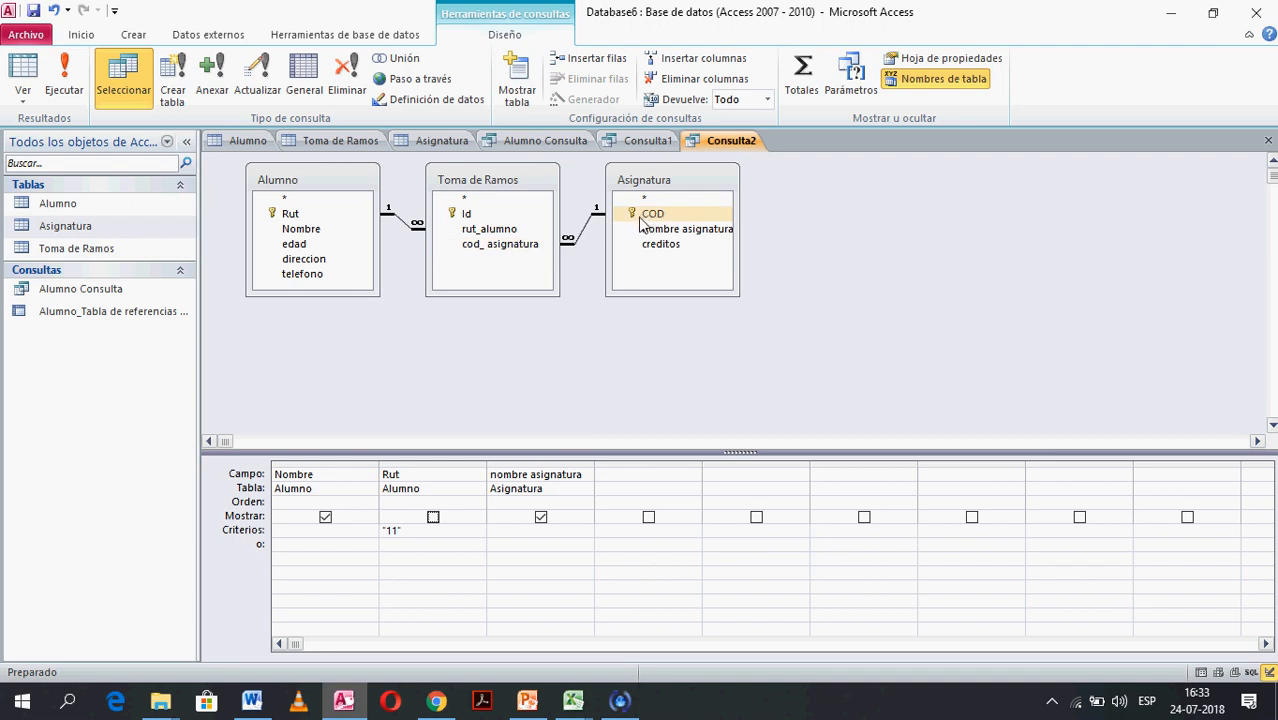
pyautogui.click(64, 75)
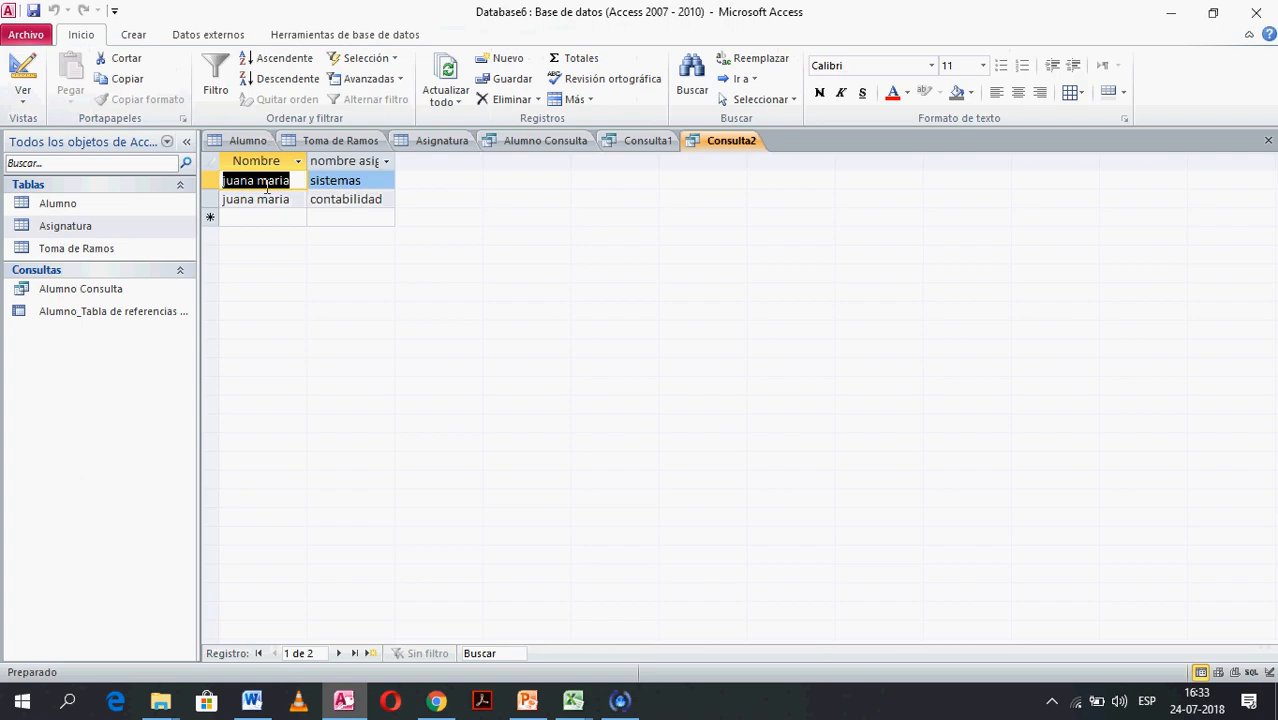